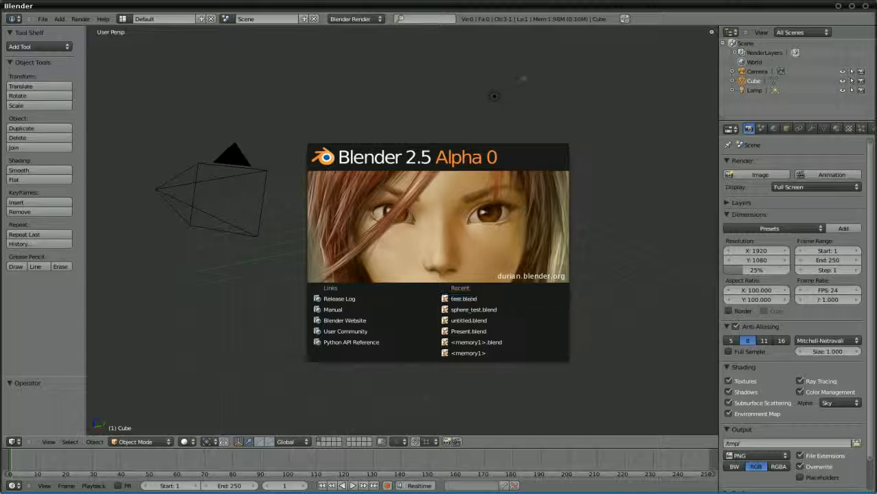
Dismiss the splash screen and slightly widen the Outliner and Properties editor column beside the 3D view
{"action": "left_click", "coordinate": [521, 20]}
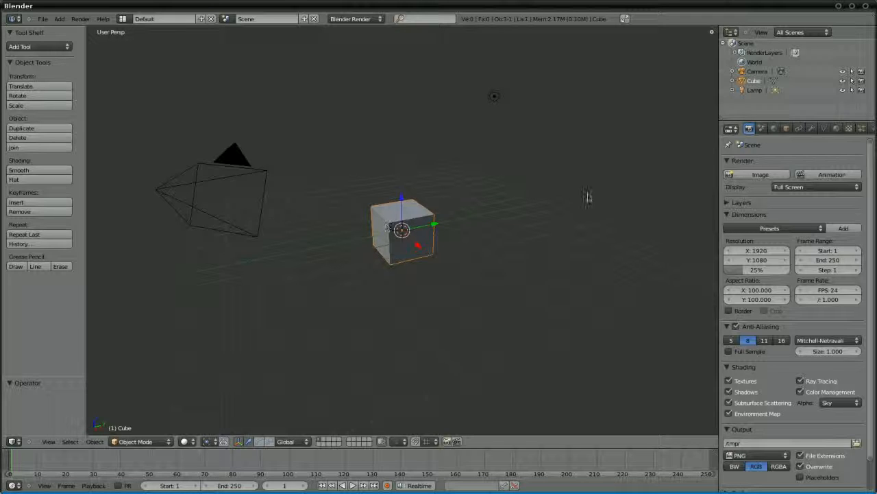
{"action": "left_click_drag", "start_coordinate": [717, 203], "coordinate": [706, 203]}
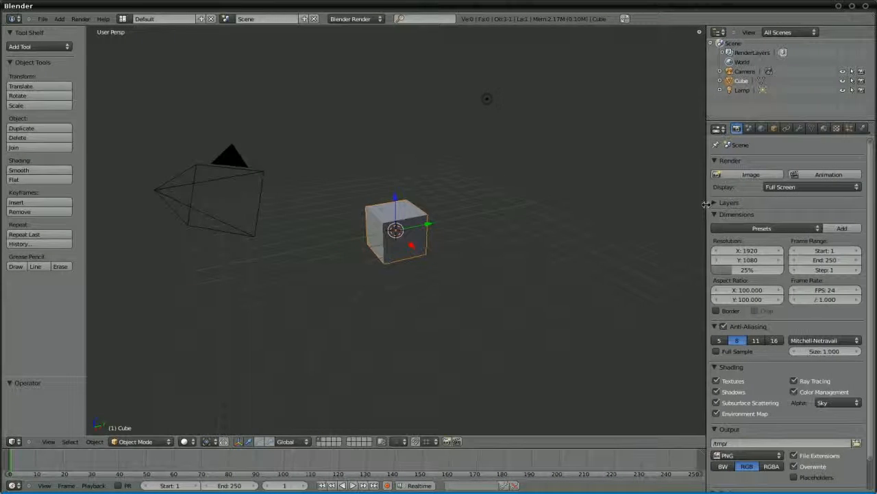
{"action": "left_click", "coordinate": [723, 131]}
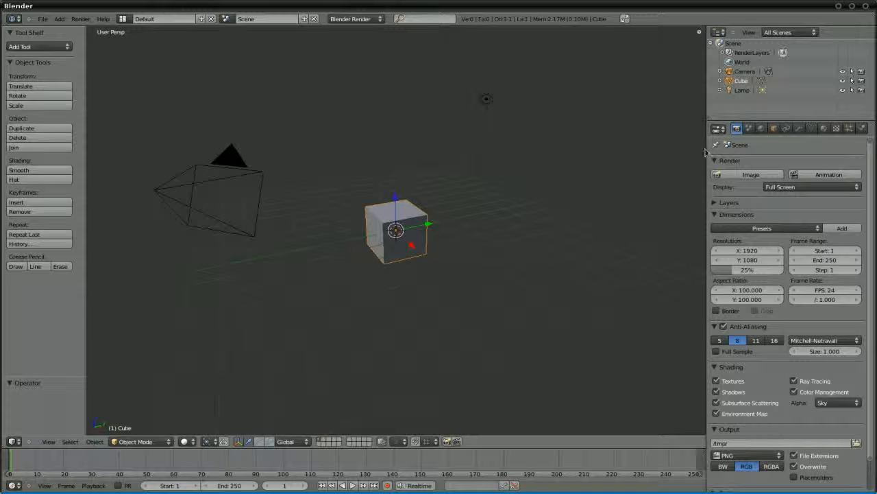
{"action": "left_click_drag", "start_coordinate": [706, 152], "coordinate": [693, 149]}
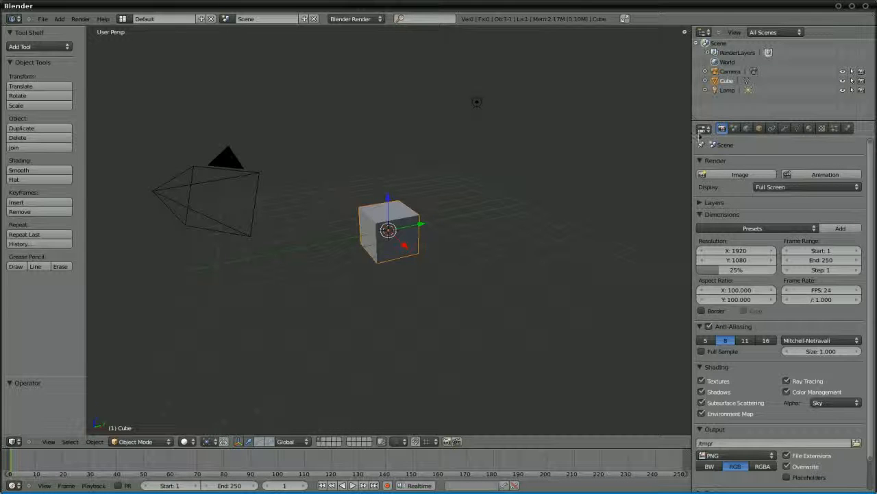
{"action": "left_click_drag", "start_coordinate": [696, 132], "coordinate": [713, 132]}
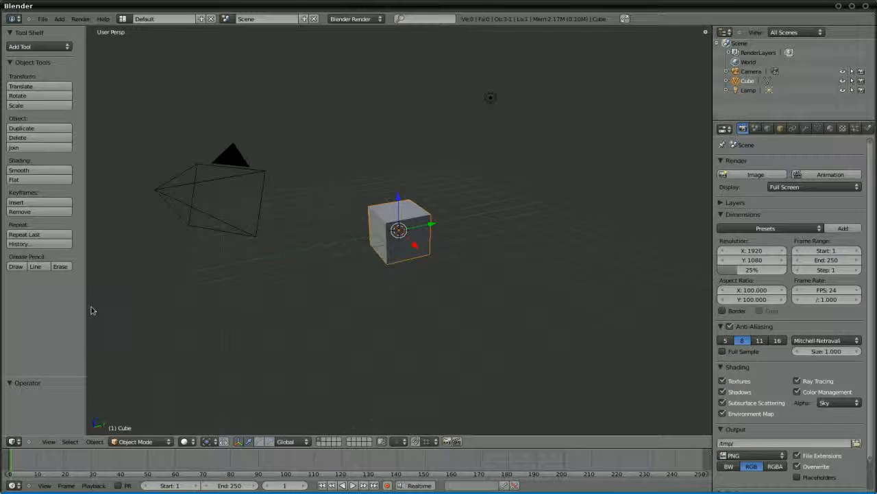
Duplicate the cube, try moving the copy, and delete the copy
{"action": "left_click", "coordinate": [63, 134]}
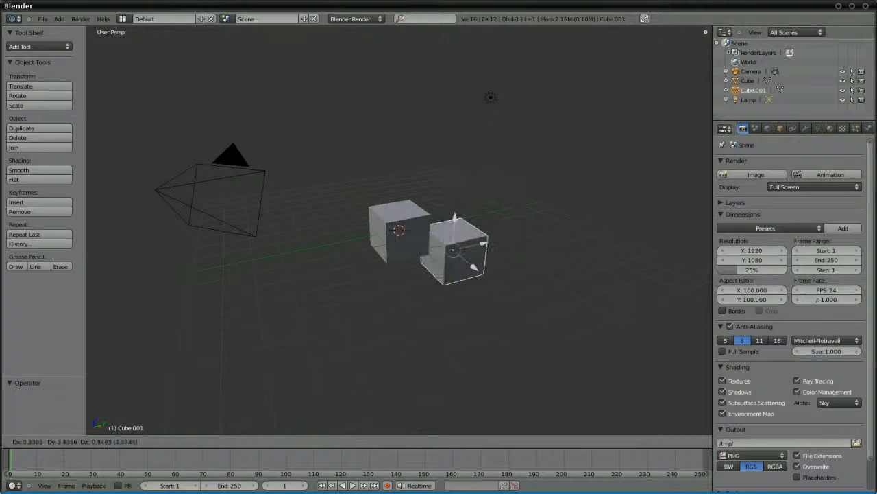
{"action": "right_click", "coordinate": [149, 158]}
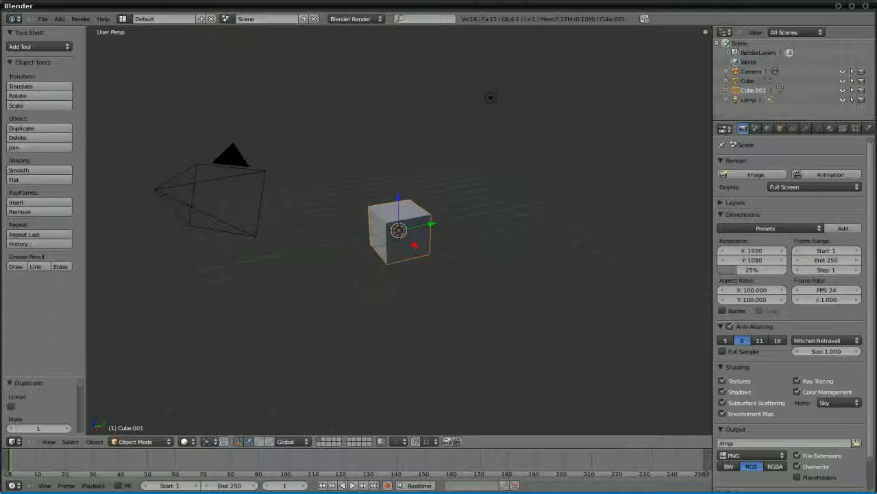
{"action": "key", "text": "g"}
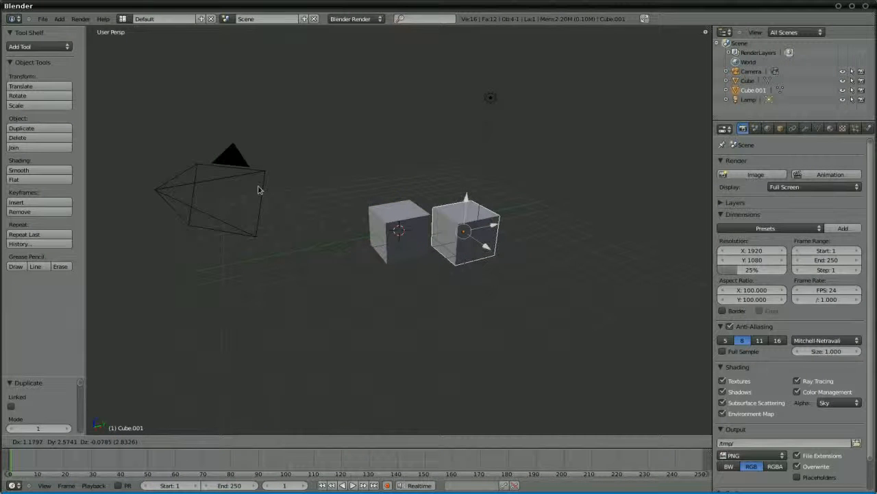
{"action": "right_click", "coordinate": [257, 190]}
{"action": "key", "text": "x"}
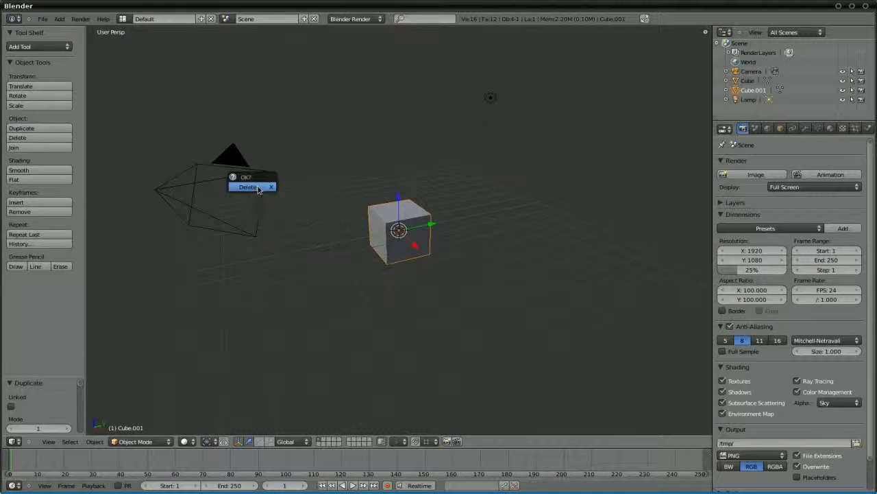
{"action": "left_click", "coordinate": [258, 188]}
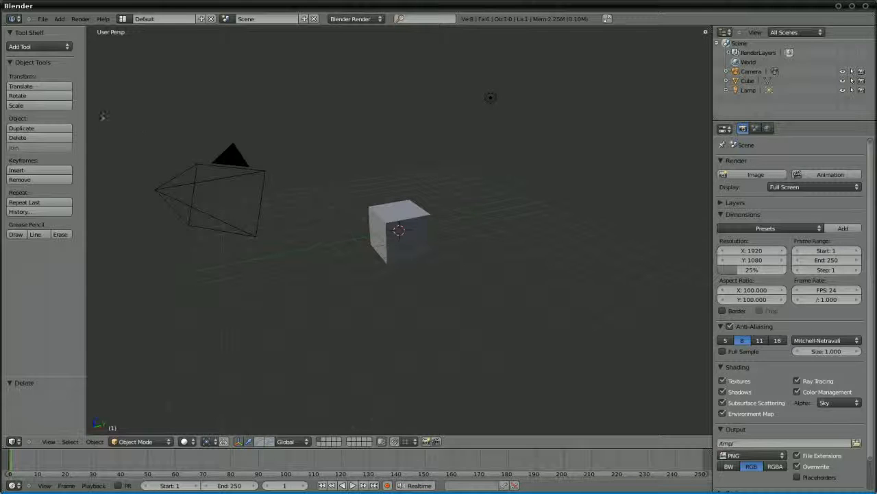
Add the Link/Append from Library operator to the Tool Shelf, and toggle the shelf off and back on
{"action": "left_click", "coordinate": [68, 47]}
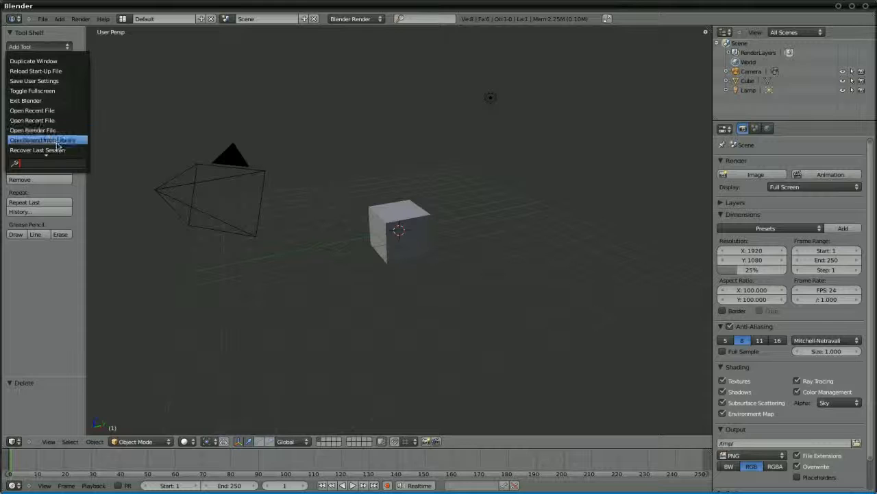
{"action": "scroll", "coordinate": [65, 152], "scroll_direction": "down", "scroll_amount": 3}
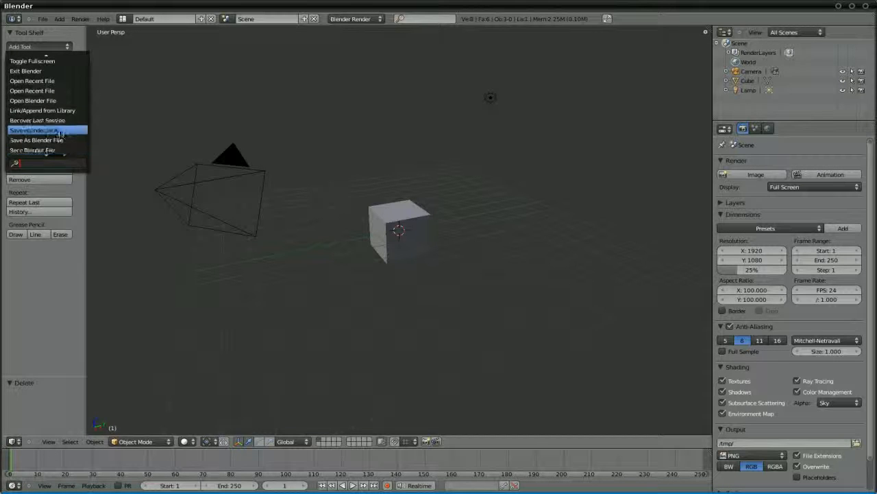
{"action": "left_click", "coordinate": [41, 110]}
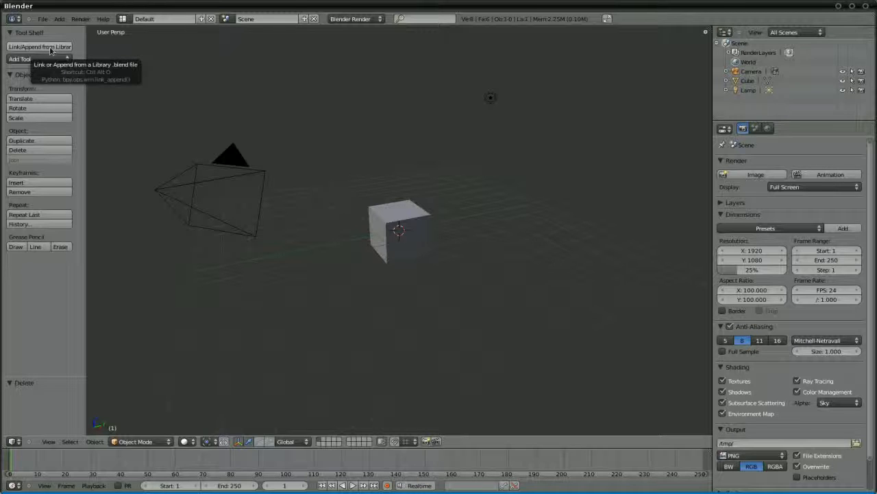
{"action": "key", "text": "t"}
{"action": "key", "text": "t"}
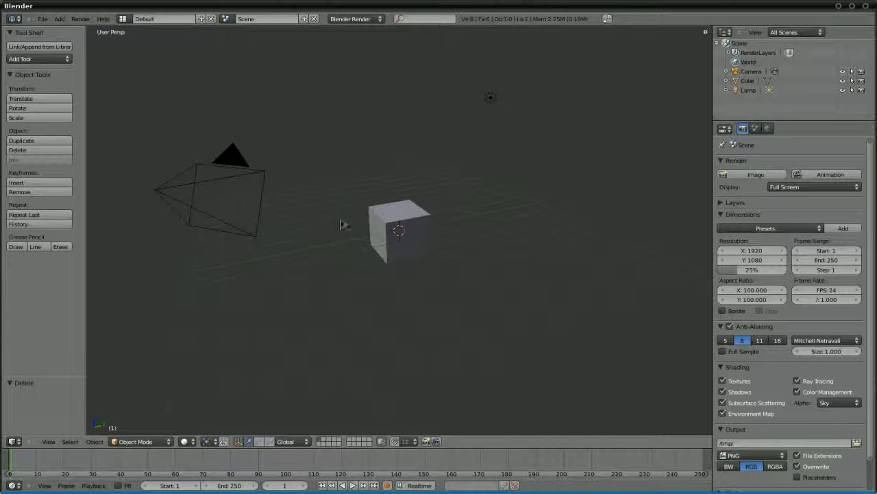
Select the cube, try smooth shading on it, and restore its flat shading
{"action": "right_click", "coordinate": [388, 229]}
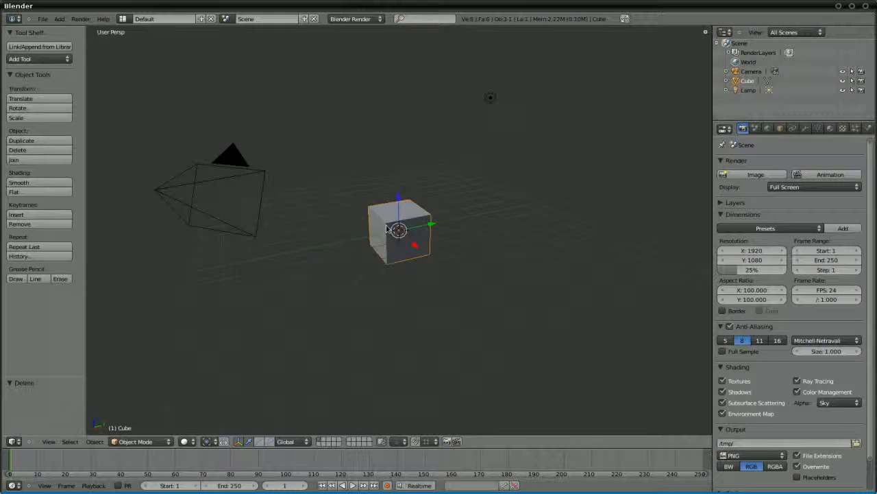
{"action": "left_click", "coordinate": [40, 183]}
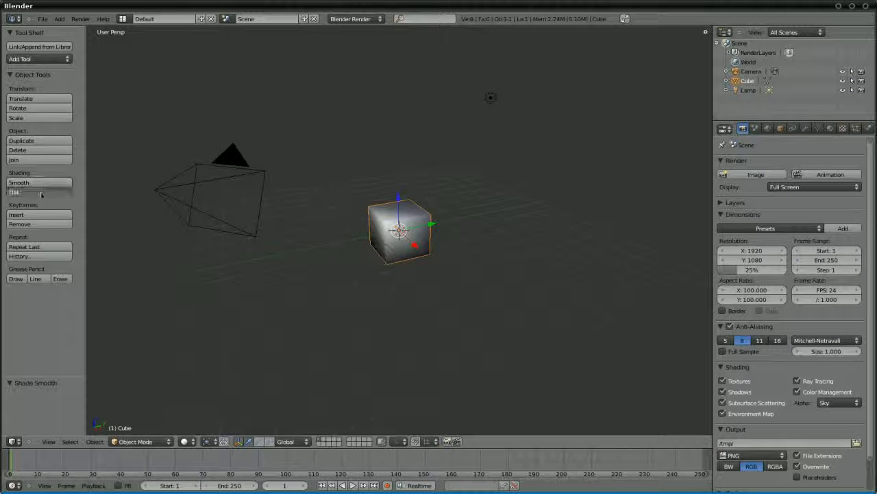
{"action": "left_click", "coordinate": [41, 192]}
Switch the selected cube from Object Mode to Edit Mode
{"action": "key", "text": "Tab"}
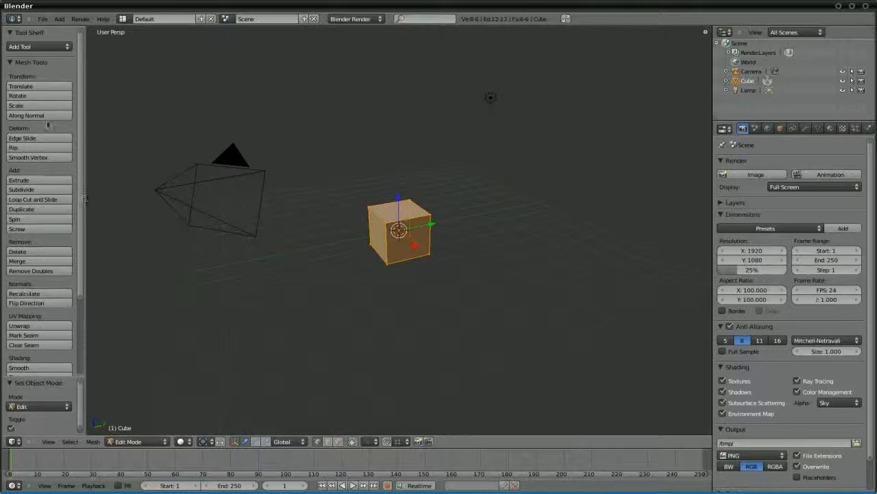
{"action": "left_click", "coordinate": [156, 442]}
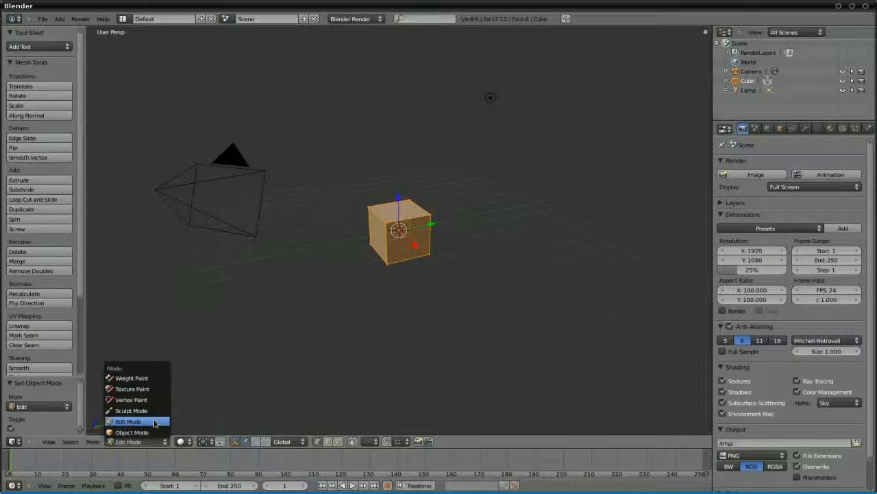
{"action": "left_click", "coordinate": [156, 422]}
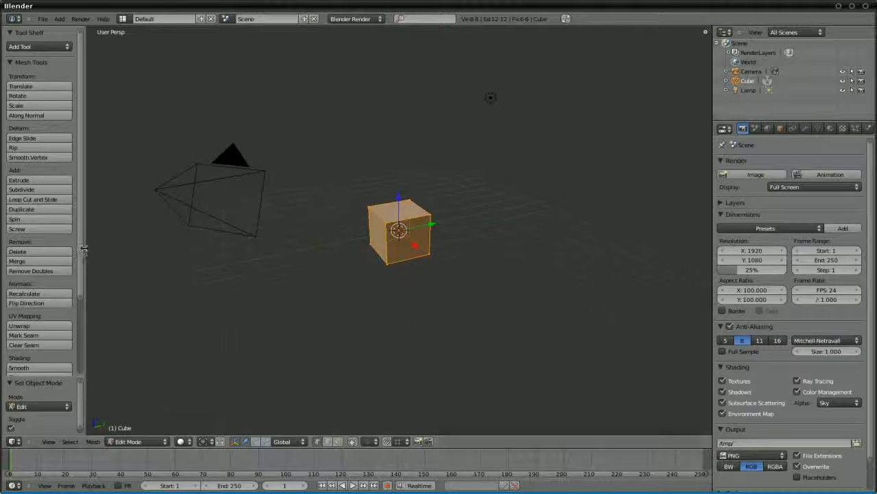
Make the Tool Shelf a little wider and hide it from the 3D view
{"action": "mouse_move", "coordinate": [82, 236]}
{"action": "left_mouse_down"}
{"action": "mouse_move", "coordinate": [125, 235]}
{"action": "mouse_move", "coordinate": [121, 308]}
{"action": "mouse_move", "coordinate": [112, 235]}
{"action": "left_mouse_up"}
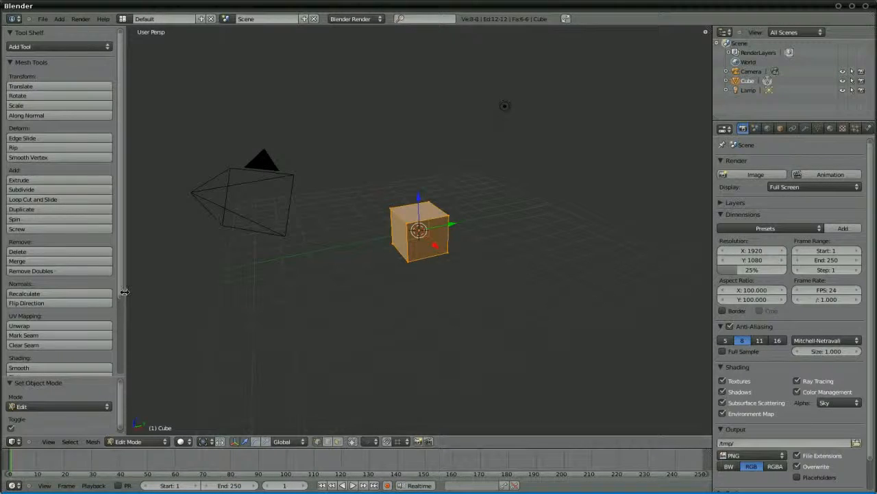
{"action": "left_click_drag", "start_coordinate": [122, 297], "coordinate": [109, 292]}
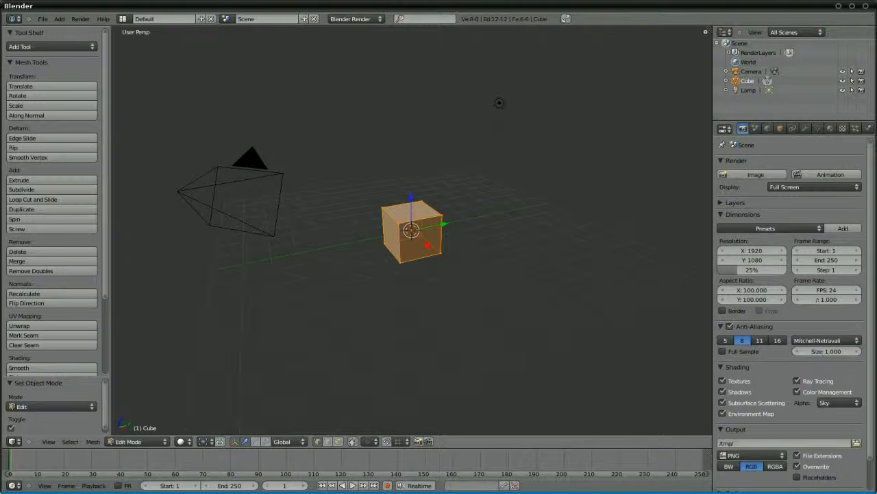
{"action": "left_click", "coordinate": [48, 442]}
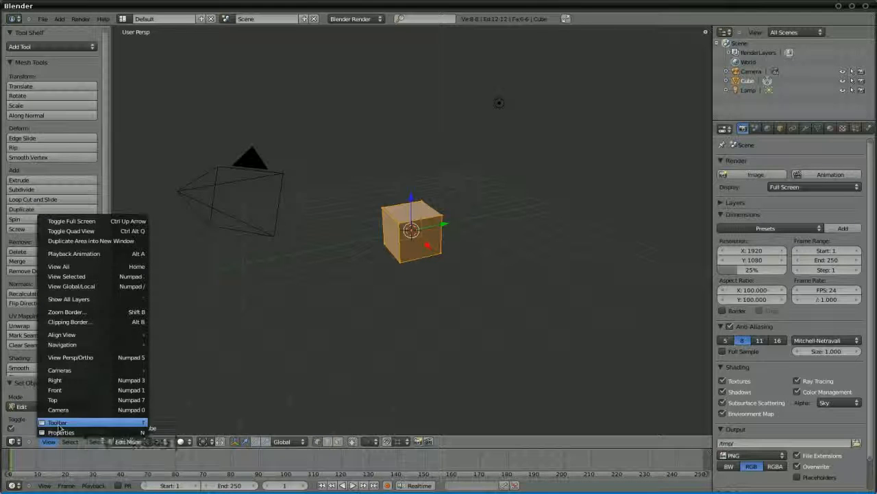
{"action": "left_click", "coordinate": [59, 423]}
Show the 3D view's properties region with the cube's transform and display settings
{"action": "left_click", "coordinate": [50, 443]}
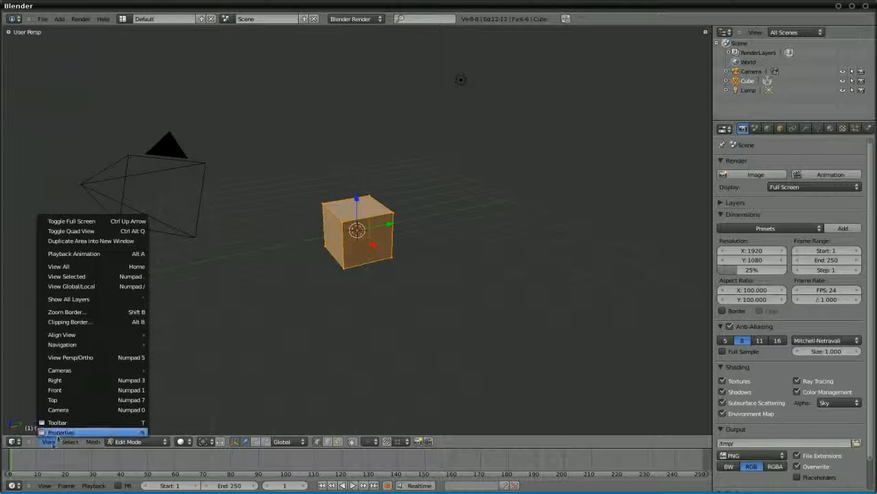
{"action": "left_click", "coordinate": [46, 443]}
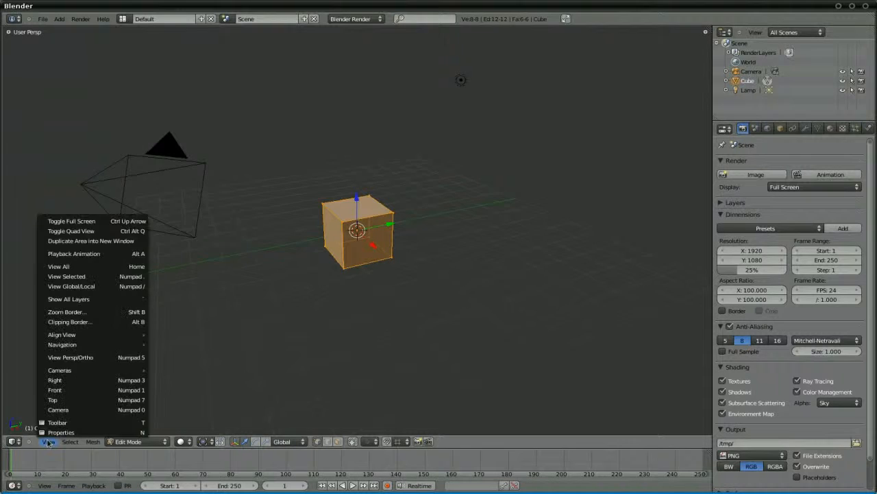
{"action": "left_click", "coordinate": [88, 432]}
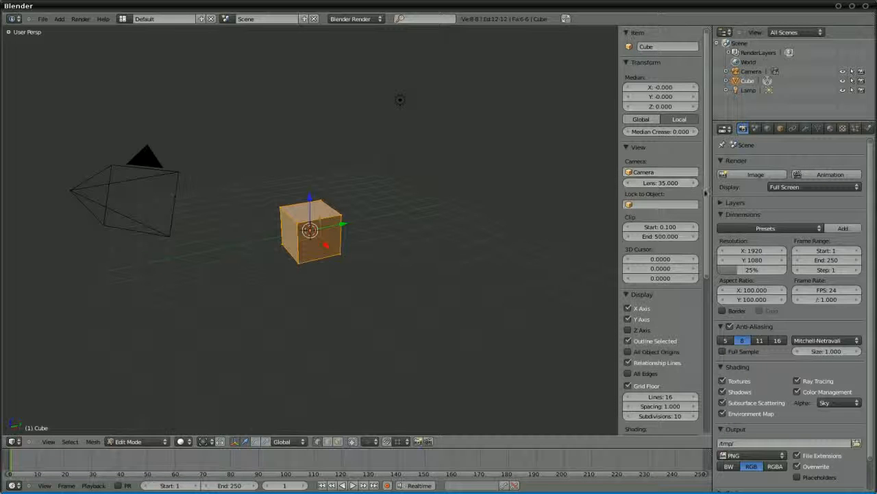
Set the 3D view's display shading to GLSL
{"action": "scroll", "coordinate": [706, 205], "scroll_direction": "down", "scroll_amount": 3}
{"action": "scroll", "coordinate": [703, 247], "scroll_direction": "down", "scroll_amount": 5}
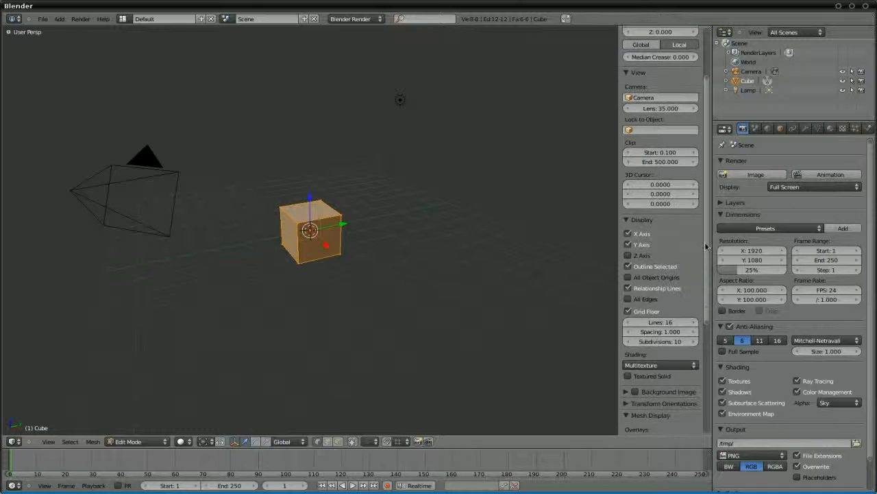
{"action": "scroll", "coordinate": [701, 266], "scroll_direction": "down", "scroll_amount": 2}
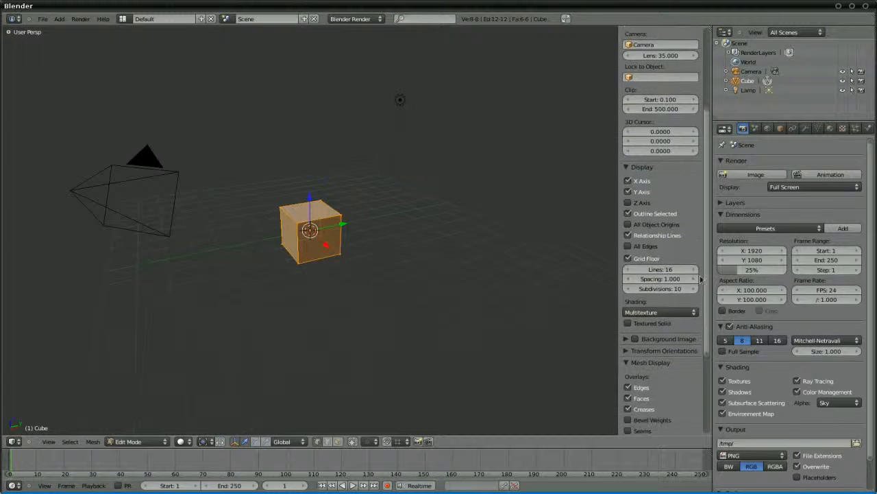
{"action": "left_click", "coordinate": [662, 307]}
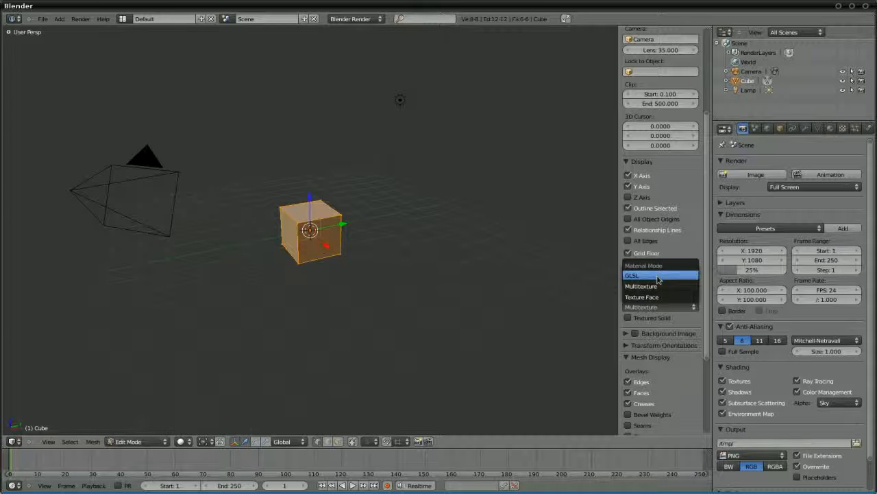
{"action": "left_click", "coordinate": [658, 276]}
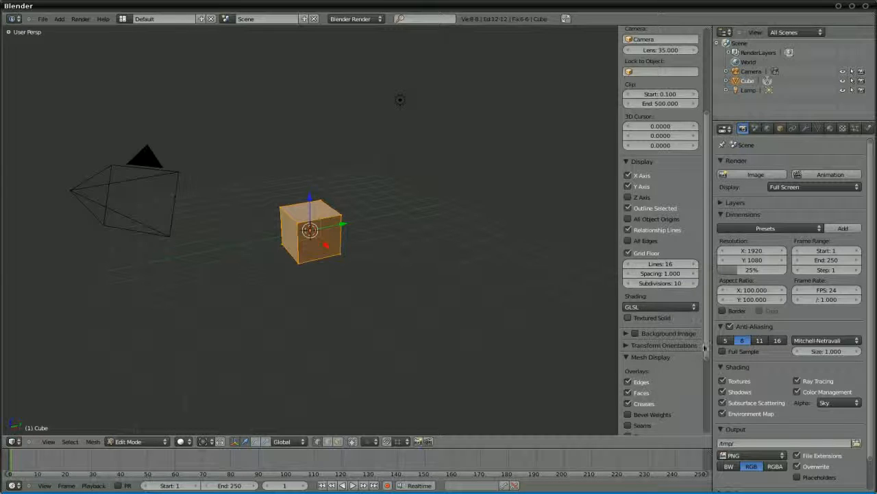
Inspect the Grease Pencil settings of the 3D view and hide its properties region
{"action": "left_click_drag", "start_coordinate": [708, 350], "coordinate": [709, 430]}
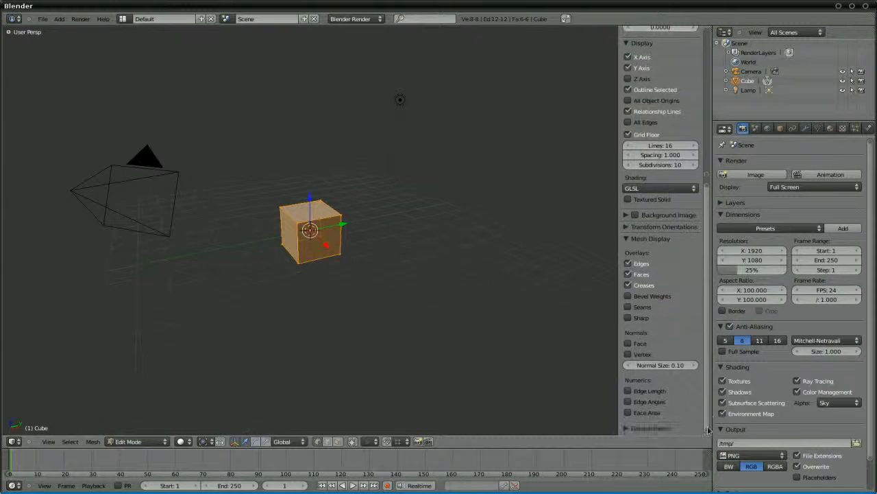
{"action": "left_click", "coordinate": [624, 428]}
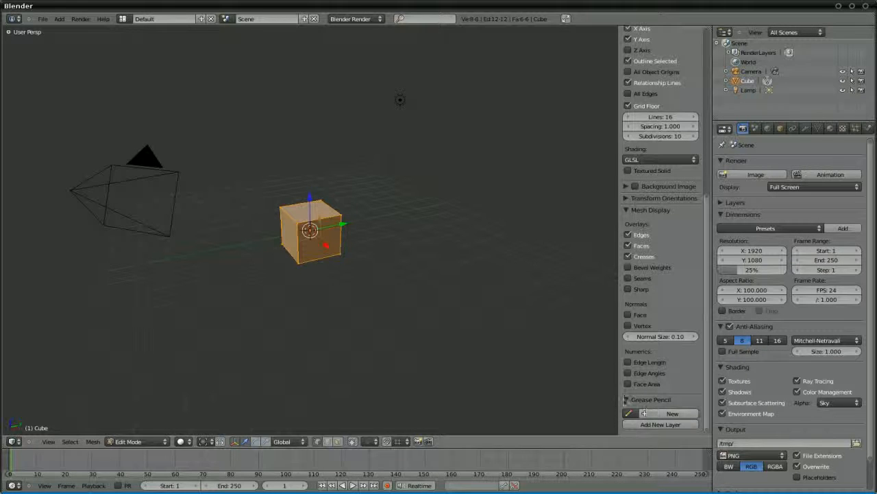
{"action": "left_click", "coordinate": [627, 400]}
{"action": "key", "text": "n"}
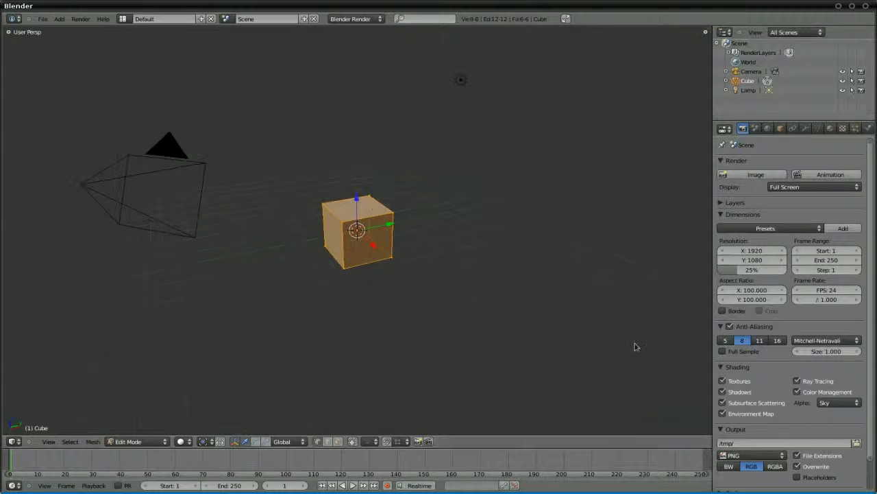
Toggle the 3D view's properties region on and off, and bring back the Tool Shelf
{"action": "left_click", "coordinate": [706, 31]}
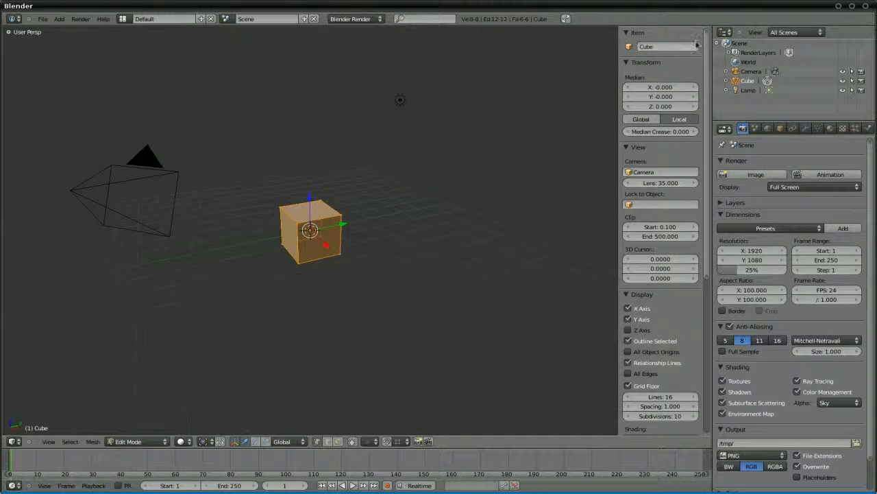
{"action": "key", "text": "n"}
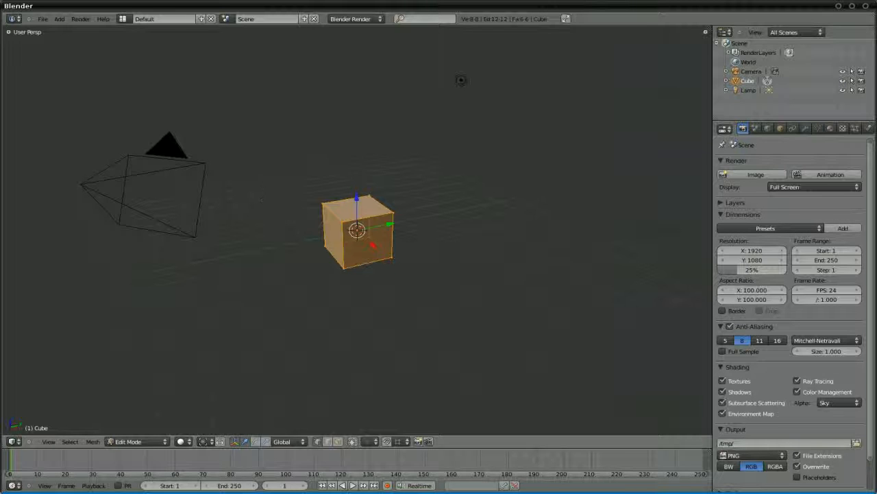
{"action": "left_click", "coordinate": [10, 32]}
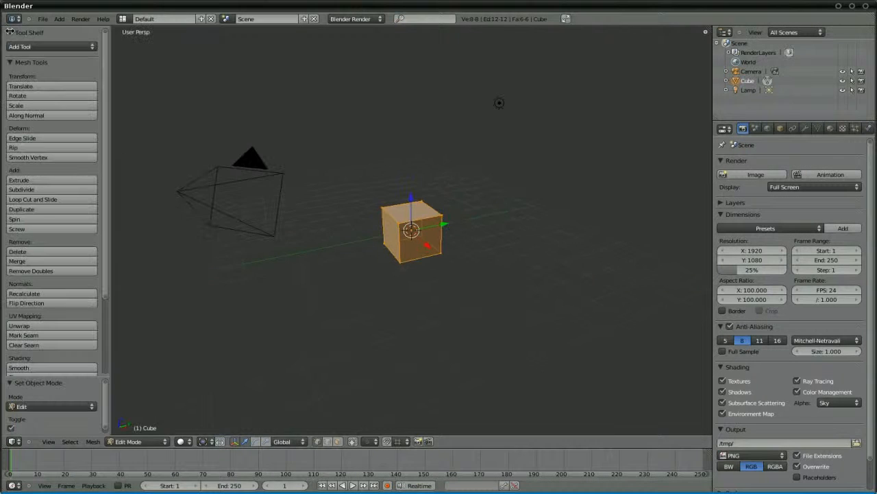
Hide the 3D view's Tool Shelf and return the cube to Object Mode
{"action": "key", "text": "t"}
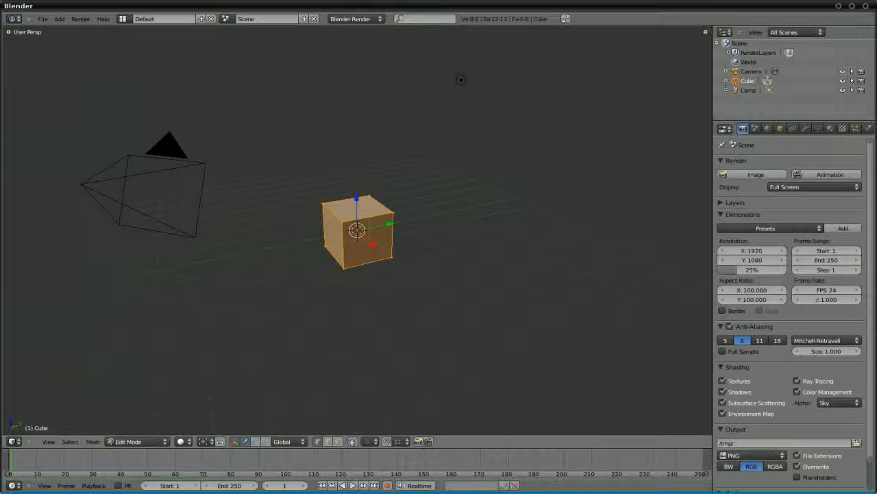
{"action": "key", "text": "Tab"}
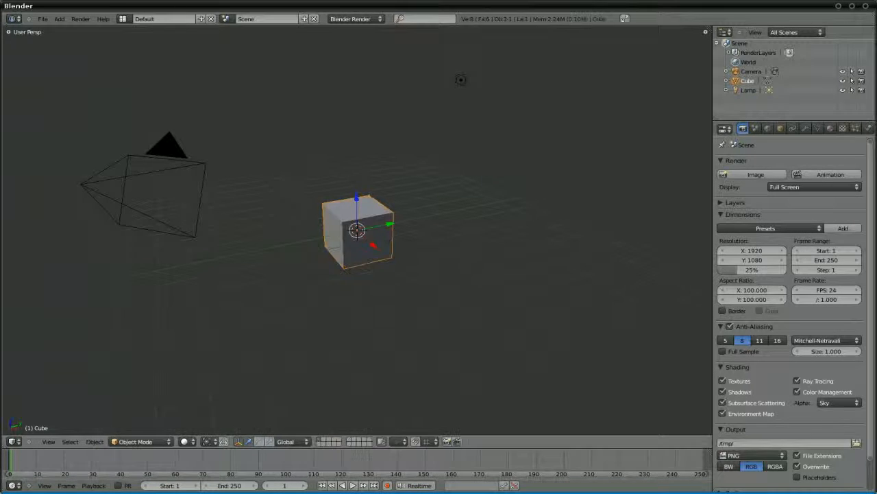
Recover the last session
{"action": "left_click", "coordinate": [39, 22]}
{"action": "left_click", "coordinate": [62, 61]}
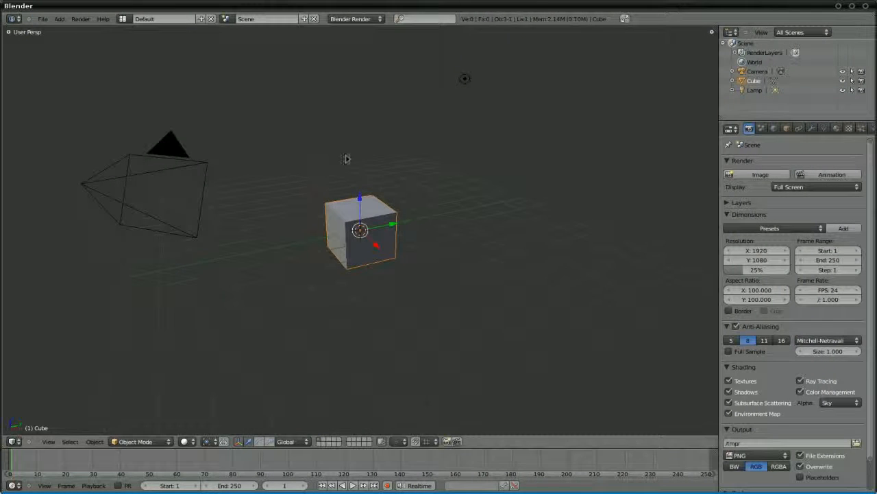
Open the User Preferences window and move it over the middle of the 3D view
{"action": "left_click", "coordinate": [44, 18]}
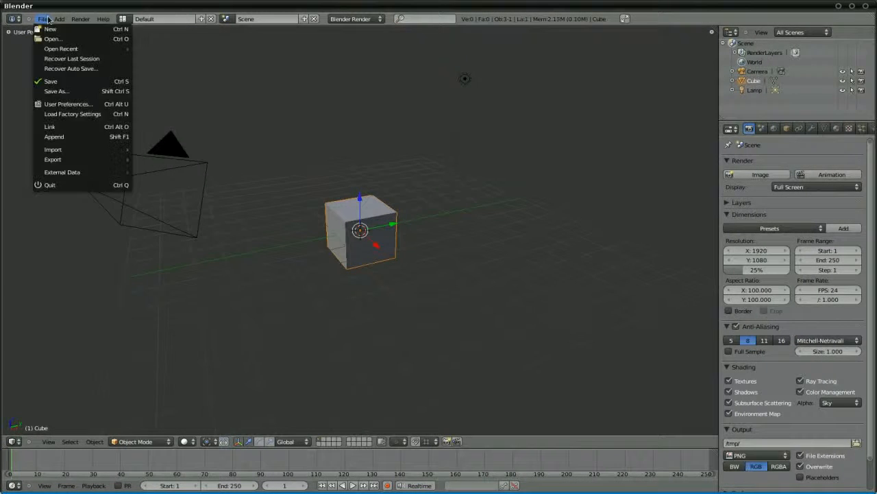
{"action": "left_click", "coordinate": [91, 105]}
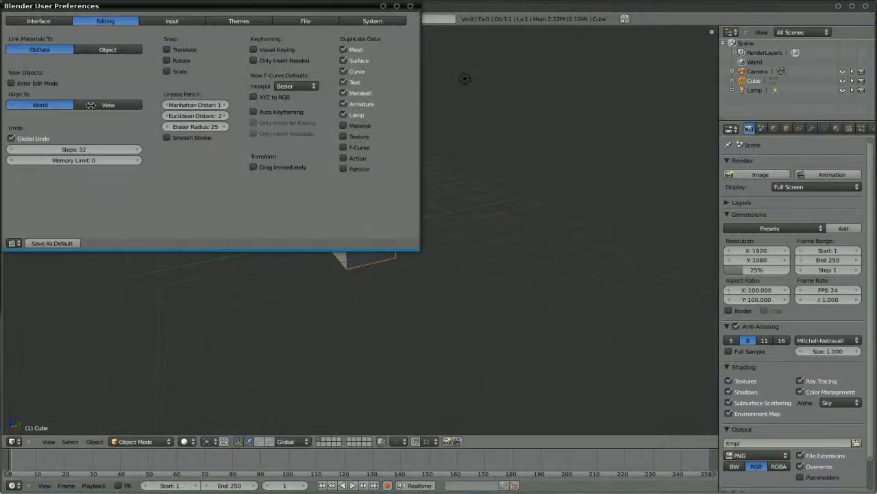
{"action": "mouse_move", "coordinate": [137, 10]}
{"action": "left_mouse_down"}
{"action": "mouse_move", "coordinate": [323, 95]}
{"action": "mouse_move", "coordinate": [358, 81]}
{"action": "mouse_move", "coordinate": [362, 5]}
{"action": "left_mouse_up"}
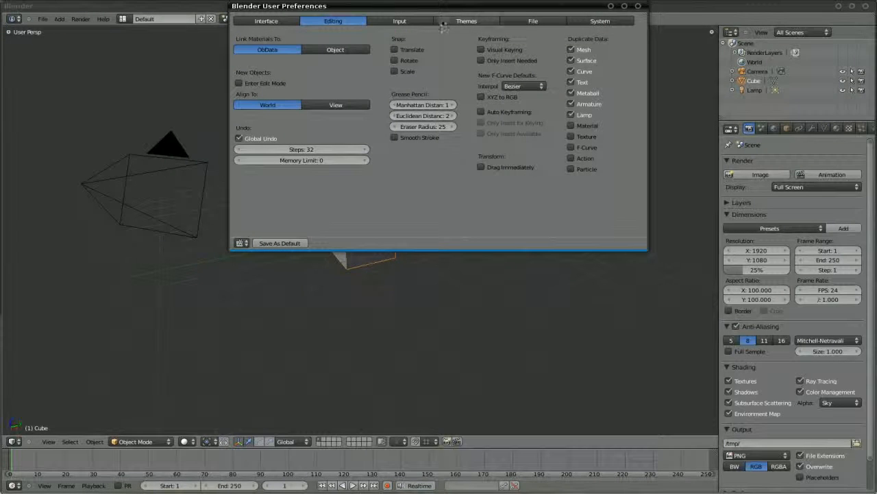
{"action": "left_click_drag", "start_coordinate": [573, 5], "coordinate": [576, 137]}
Switch to the main window, bring the User Preferences window back to the front and reposition it over the 3D view
{"action": "left_click", "coordinate": [525, 46]}
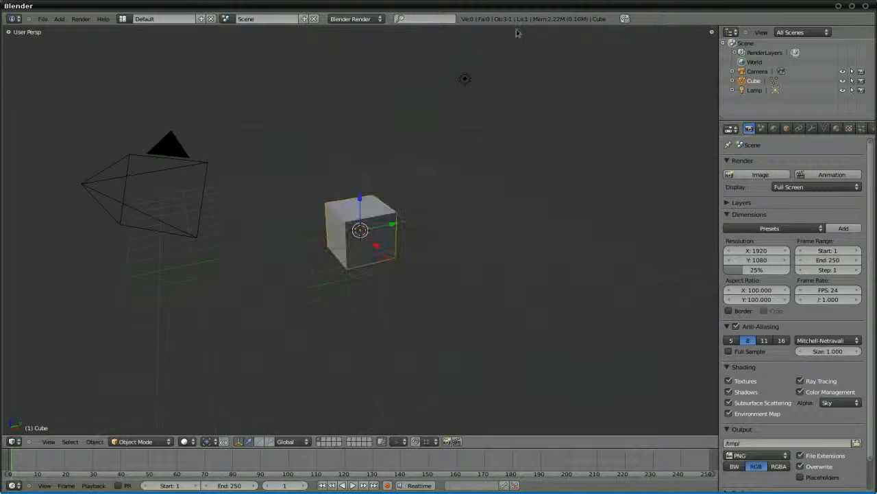
{"action": "left_click_drag", "start_coordinate": [511, 26], "coordinate": [490, 25]}
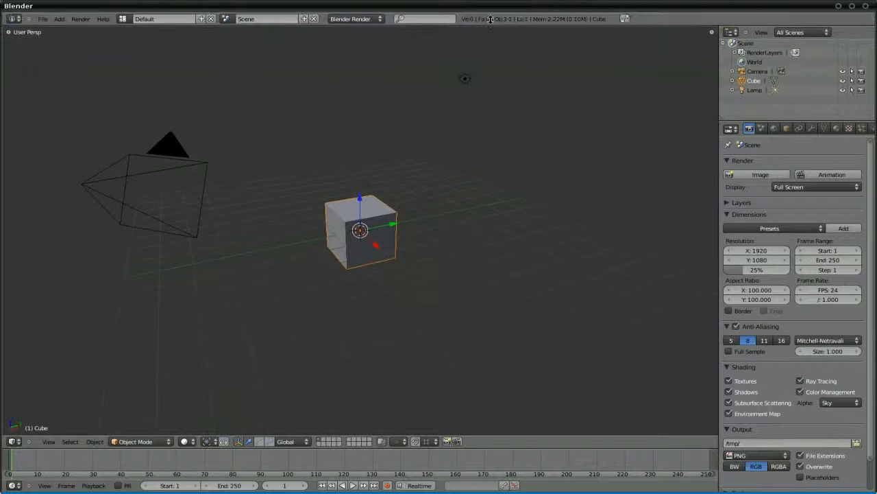
{"action": "key", "text": "alt+Tab"}
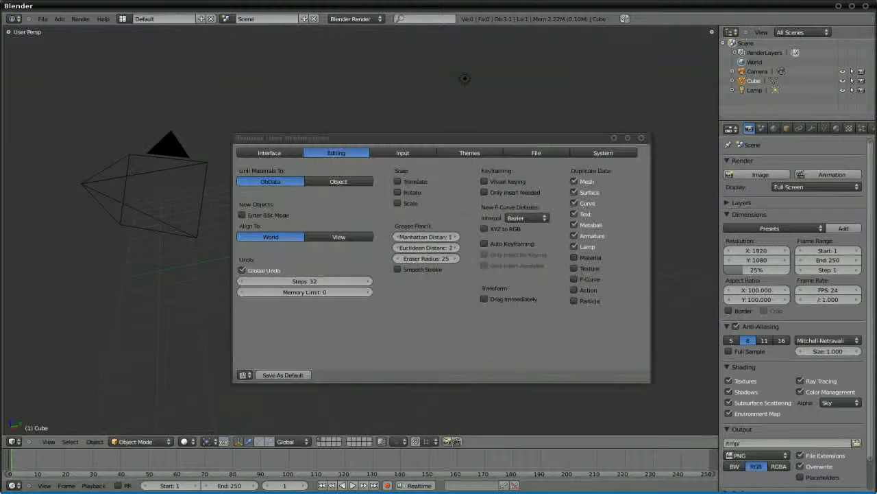
{"action": "left_click_drag", "start_coordinate": [331, 138], "coordinate": [318, 94]}
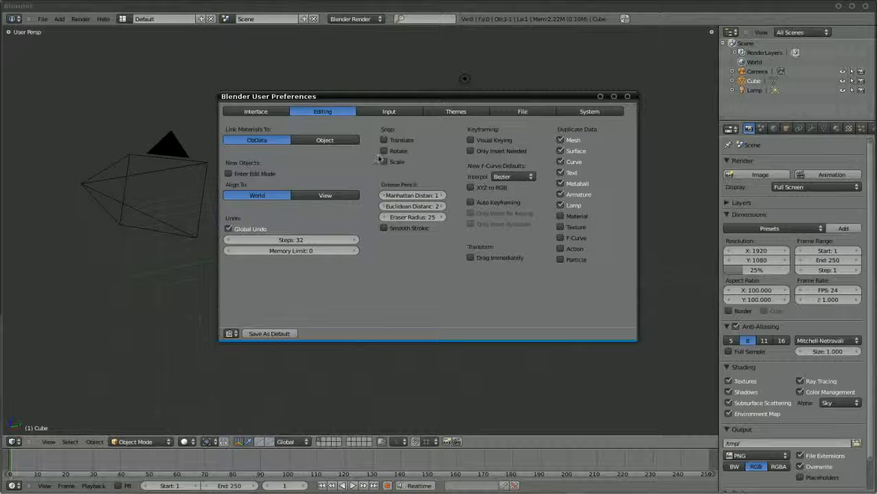
Look at the Interface preferences, then show the Input preferences in a taller window that fits most of the key map list
{"action": "left_click", "coordinate": [268, 113]}
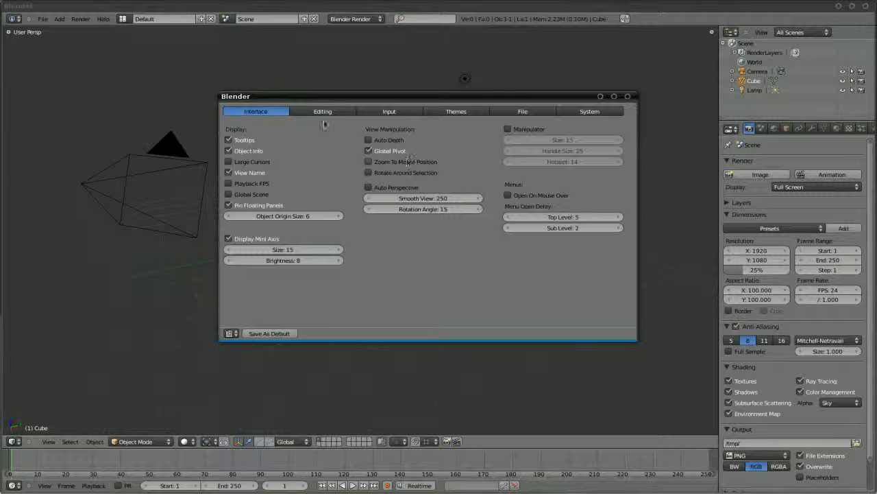
{"action": "left_click", "coordinate": [388, 112]}
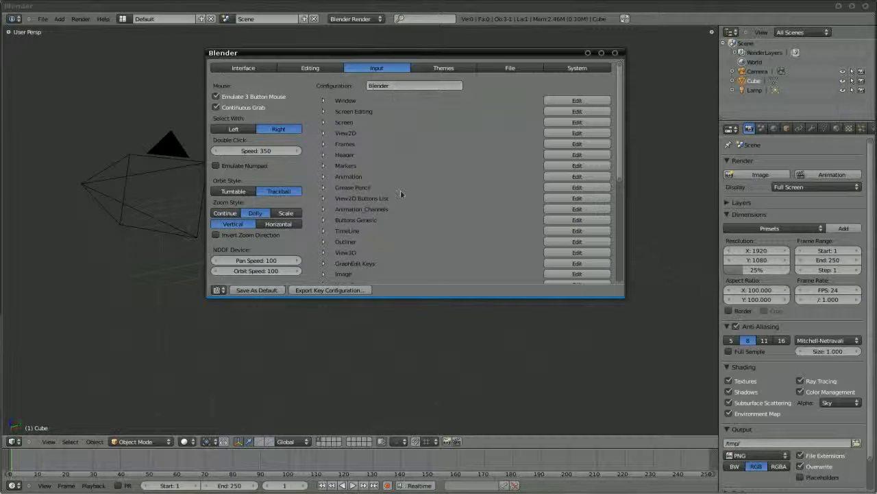
{"action": "middle_click_drag", "start_coordinate": [409, 250], "coordinate": [410, 431], "text": "alt"}
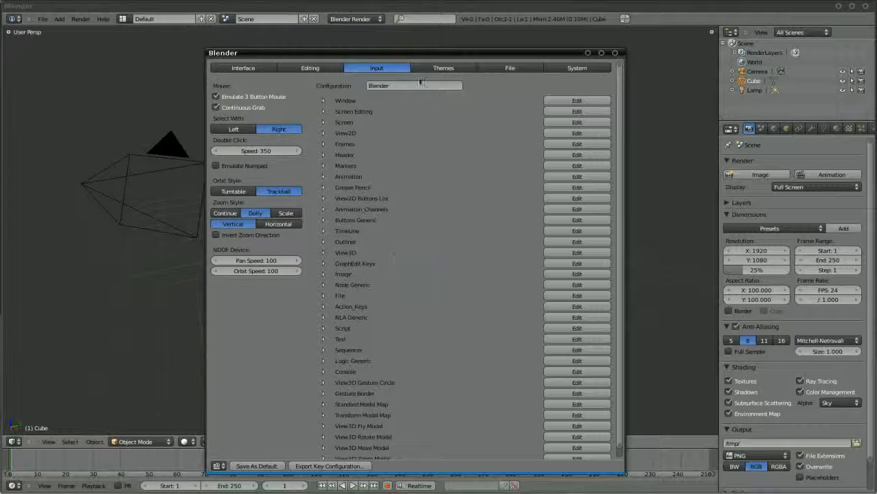
{"action": "left_click_drag", "start_coordinate": [416, 55], "coordinate": [417, 25]}
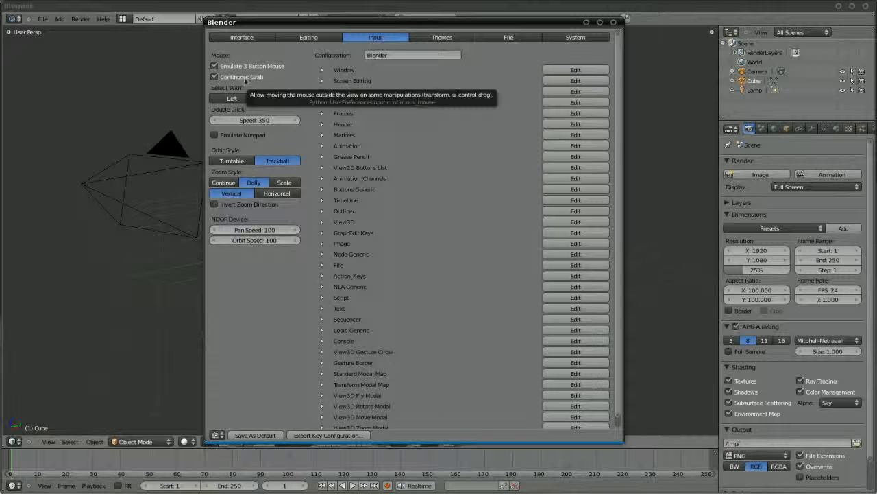
Try moving the cube upward along the global Z axis in the 3D view to test continuous grab
{"action": "mouse_move", "coordinate": [180, 224]}
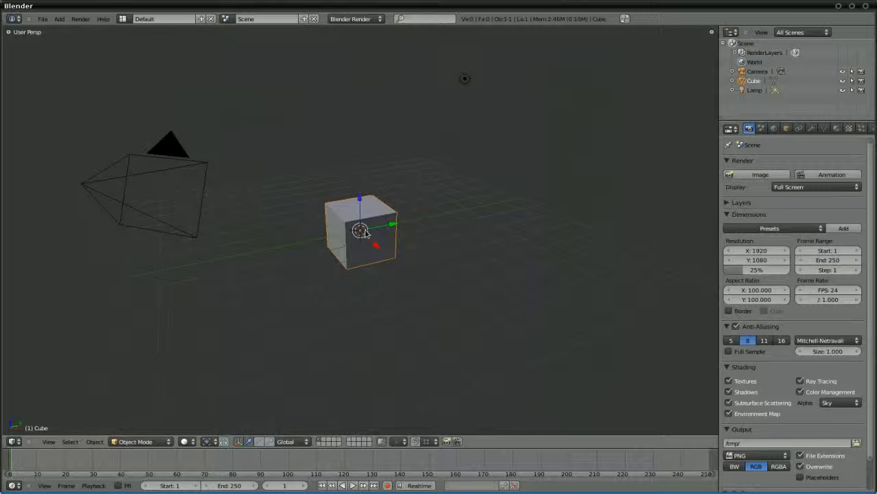
{"action": "key", "text": "g"}
{"action": "key", "text": "z"}
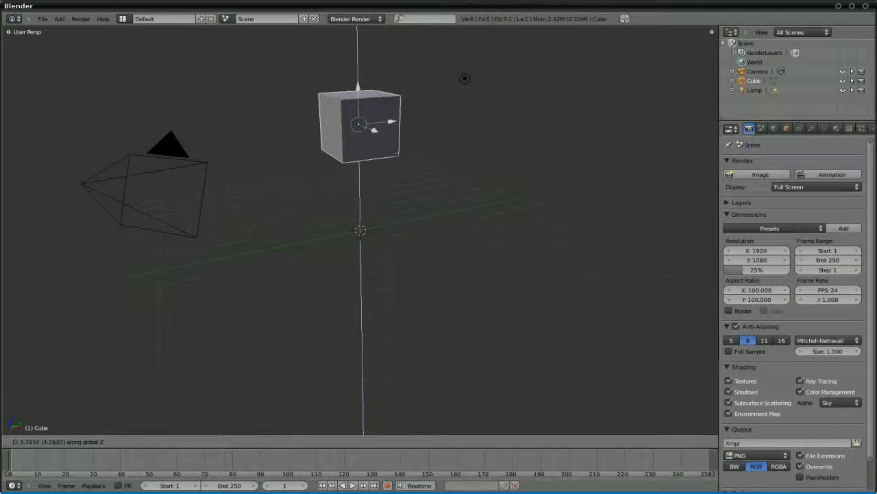
{"action": "key", "text": "Escape"}
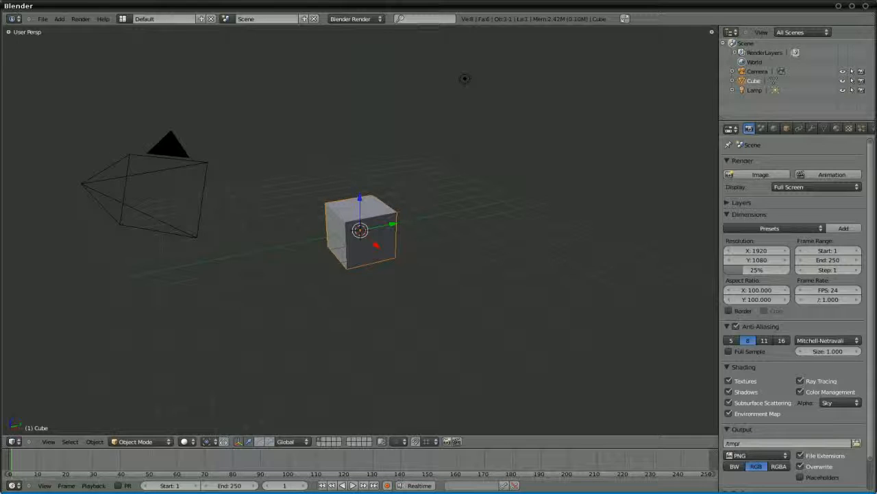
Reopen the User Preferences, enable Emulate Numpad and set the orbit style to Turntable
{"action": "key", "text": "ctrl+alt+u"}
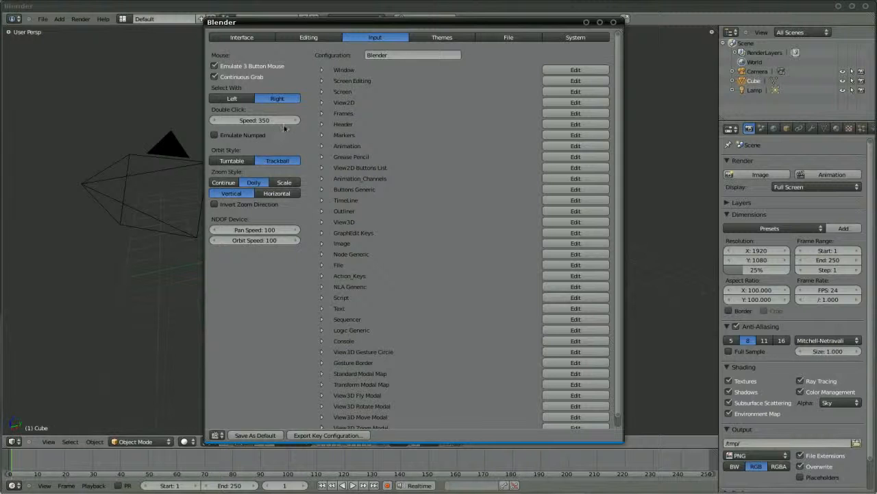
{"action": "left_click", "coordinate": [227, 138]}
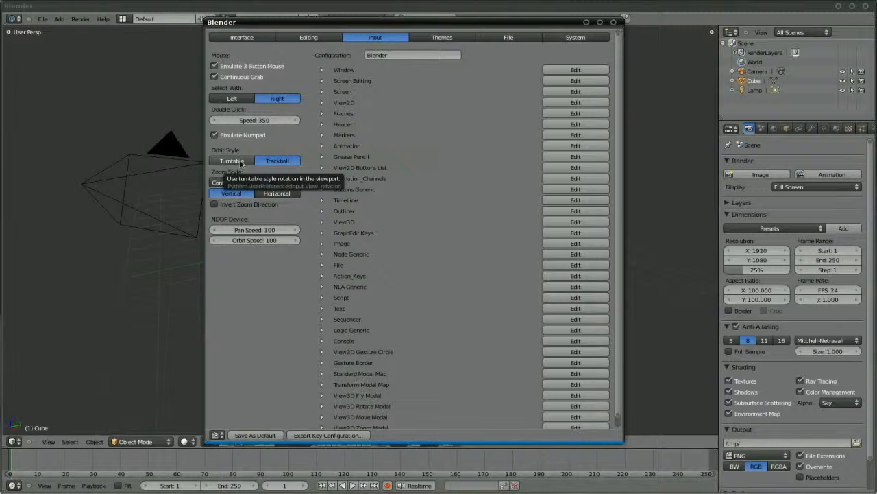
{"action": "left_click", "coordinate": [240, 162]}
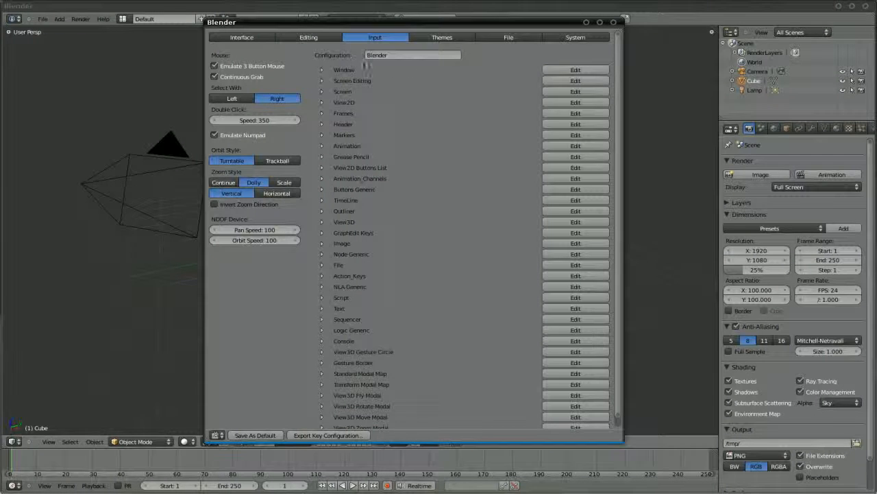
Browse the key map categories in the Input preferences and inspect the shortcuts of the Window category
{"action": "scroll", "coordinate": [369, 337], "scroll_direction": "down", "scroll_amount": 1}
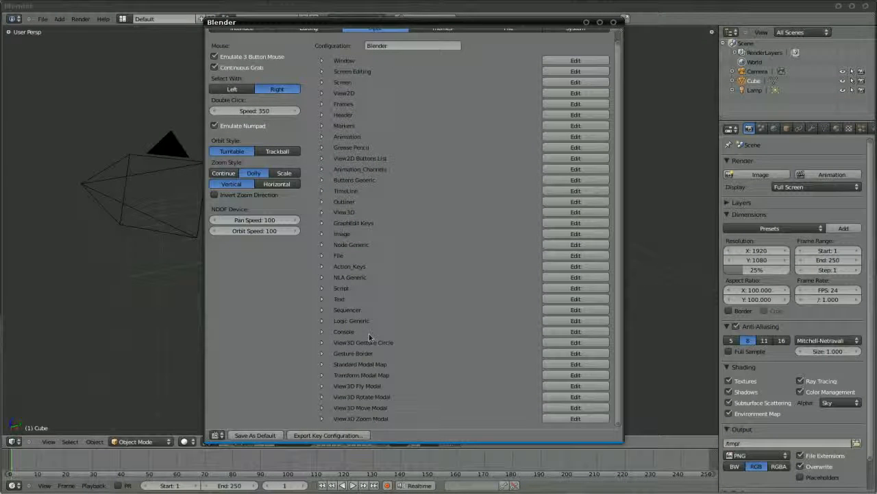
{"action": "scroll", "coordinate": [369, 336], "scroll_direction": "up", "scroll_amount": 1}
{"action": "scroll", "coordinate": [455, 171], "scroll_direction": "down", "scroll_amount": 1}
{"action": "left_click", "coordinate": [322, 61]}
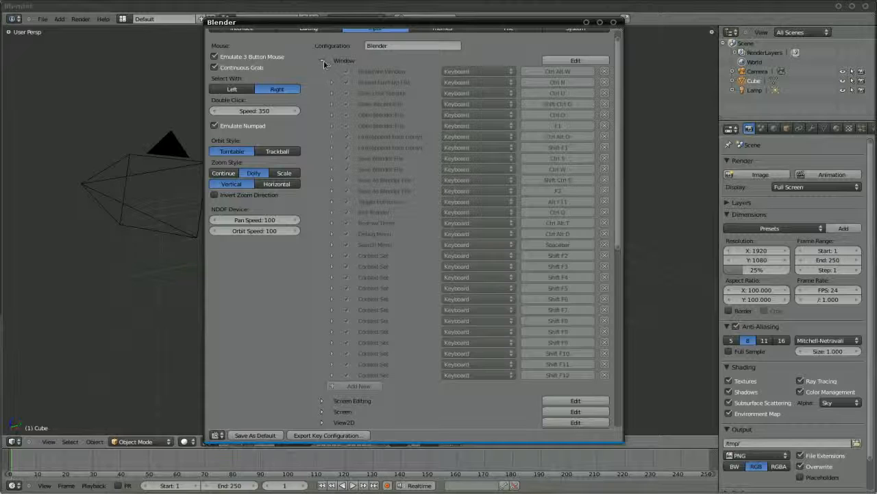
{"action": "left_click", "coordinate": [322, 61]}
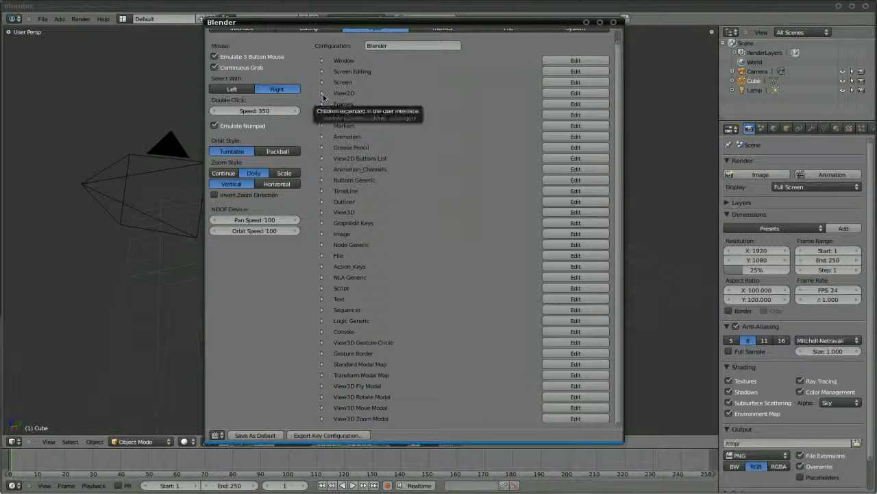
Make the Screen key map editable and inspect the Ctrl Right Arrow Set Screen shortcut, keeping its event value at Press
{"action": "left_click", "coordinate": [322, 83]}
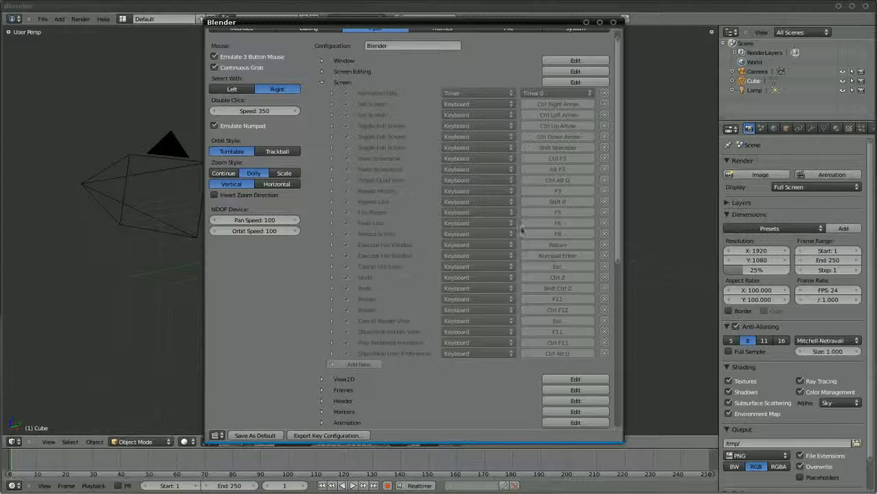
{"action": "left_click", "coordinate": [570, 83]}
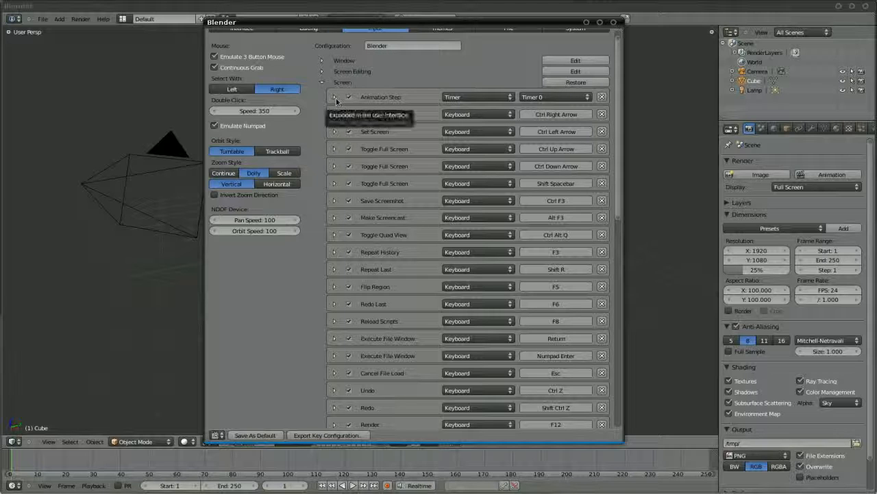
{"action": "left_click", "coordinate": [335, 115]}
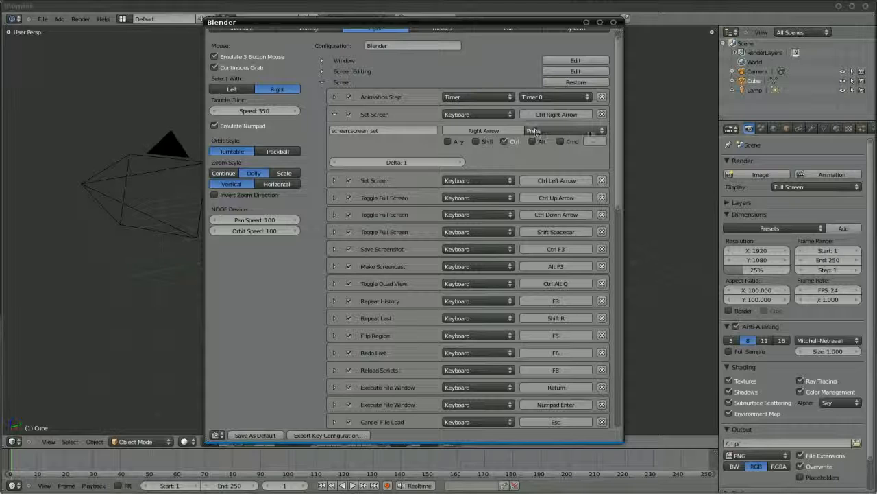
{"action": "left_click", "coordinate": [534, 131]}
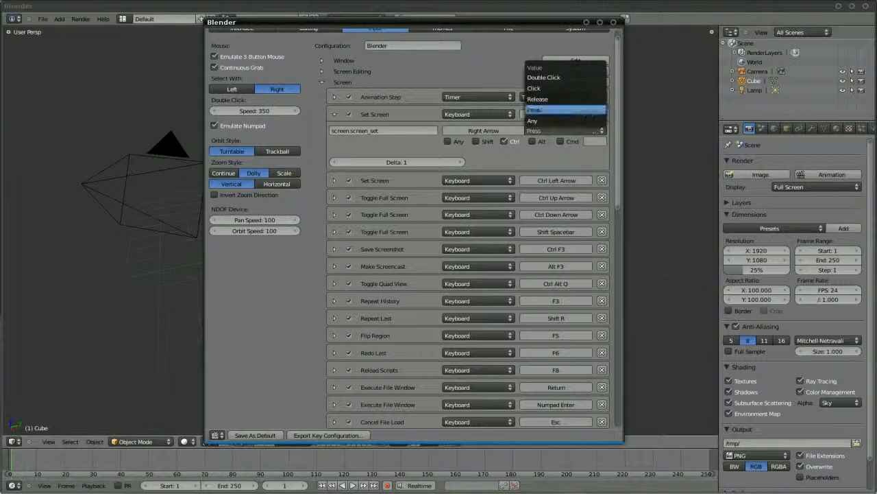
{"action": "left_click", "coordinate": [581, 112]}
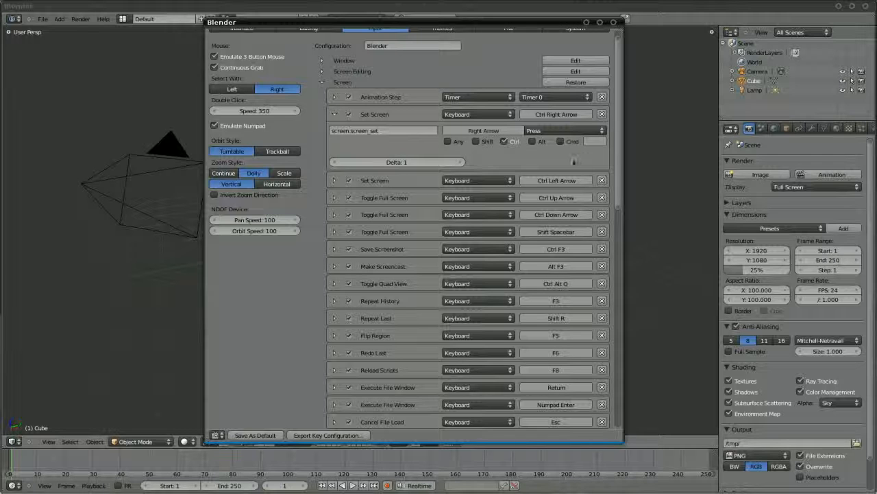
{"action": "left_click", "coordinate": [334, 115]}
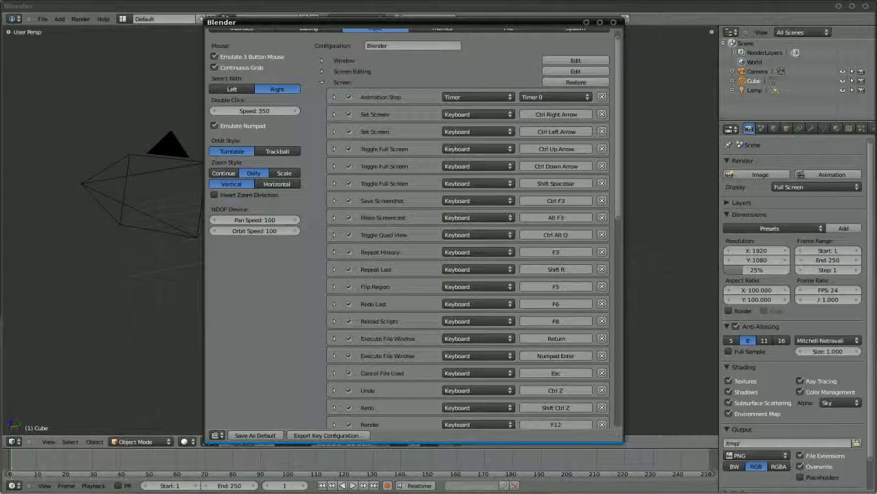
{"action": "scroll", "coordinate": [322, 236], "scroll_direction": "up", "scroll_amount": 1}
{"action": "left_click", "coordinate": [323, 93]}
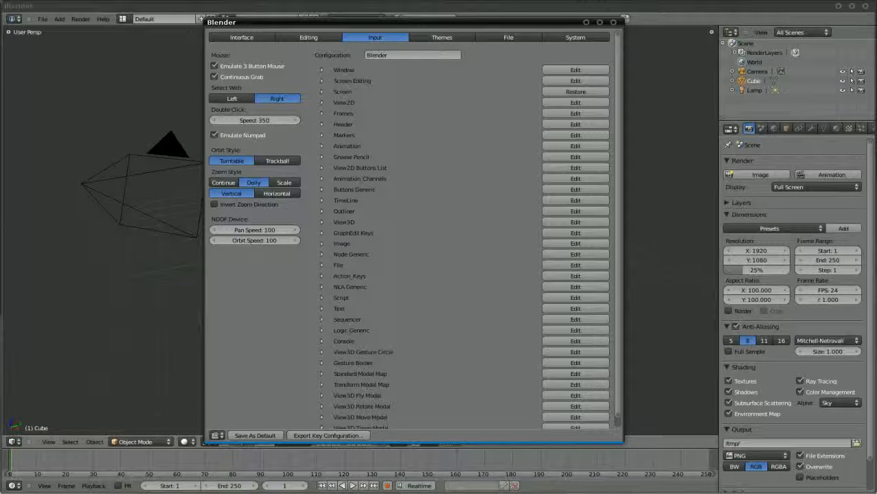
Examine the editor categories in the Themes preferences and the paths and animation player options in the File preferences
{"action": "left_click", "coordinate": [434, 39]}
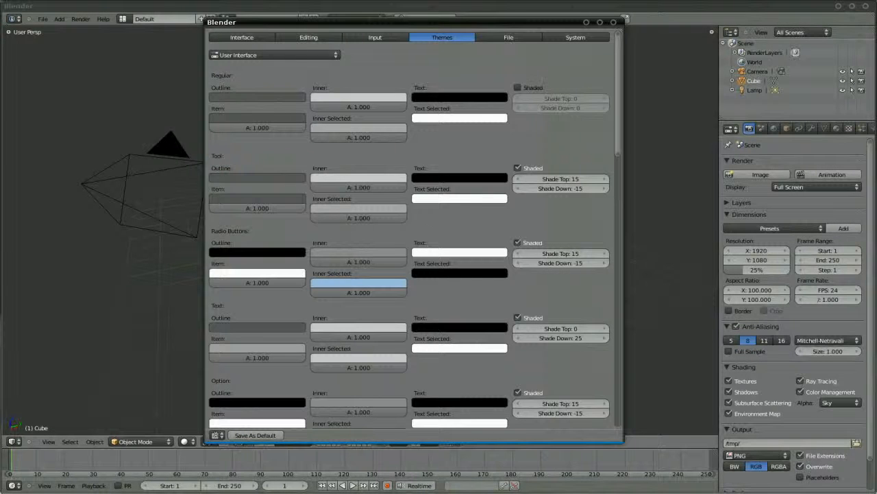
{"action": "left_click", "coordinate": [335, 54]}
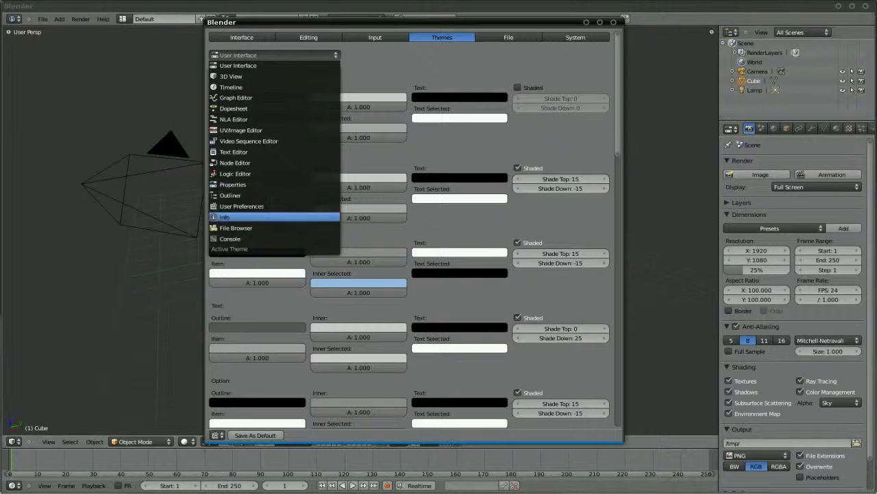
{"action": "left_click", "coordinate": [510, 39]}
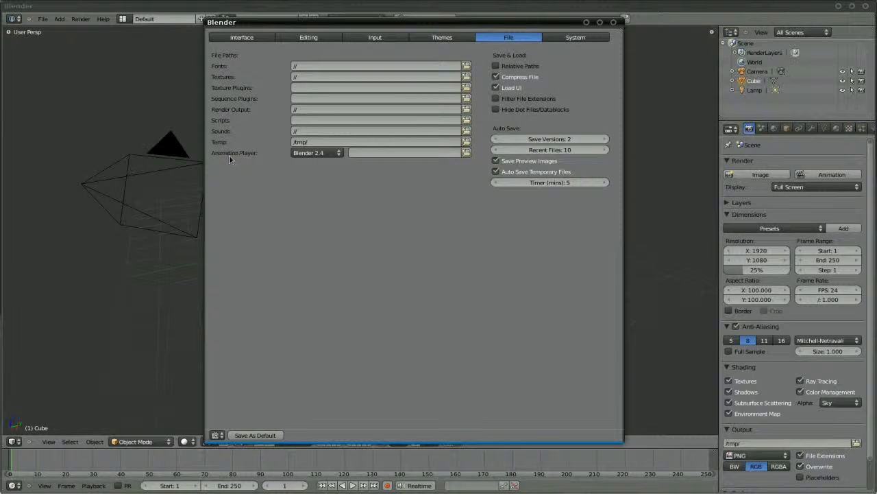
{"action": "left_click", "coordinate": [328, 152]}
Review the System preferences and save all user preferences as the default
{"action": "left_click", "coordinate": [574, 40]}
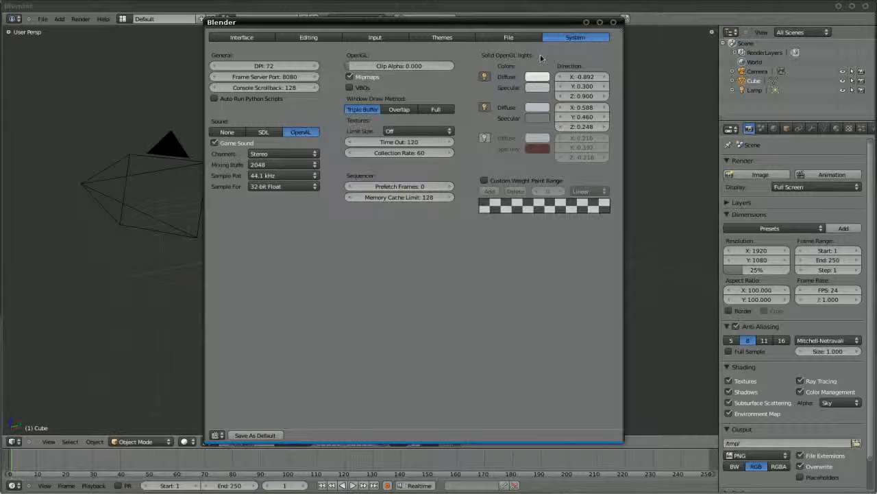
{"action": "left_click", "coordinate": [258, 435]}
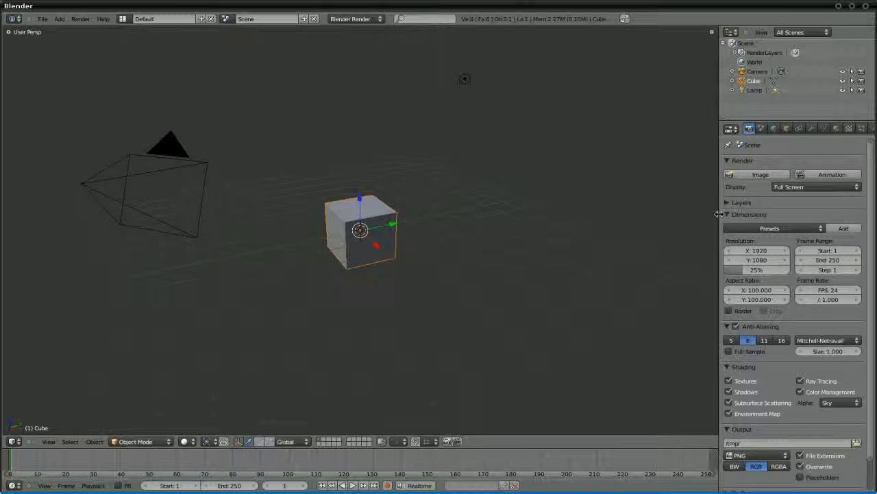
Widen the Outliner and Properties areas, show User Preferences in the Outliner, and enlarge it vertically
{"action": "left_click_drag", "start_coordinate": [719, 214], "coordinate": [615, 213]}
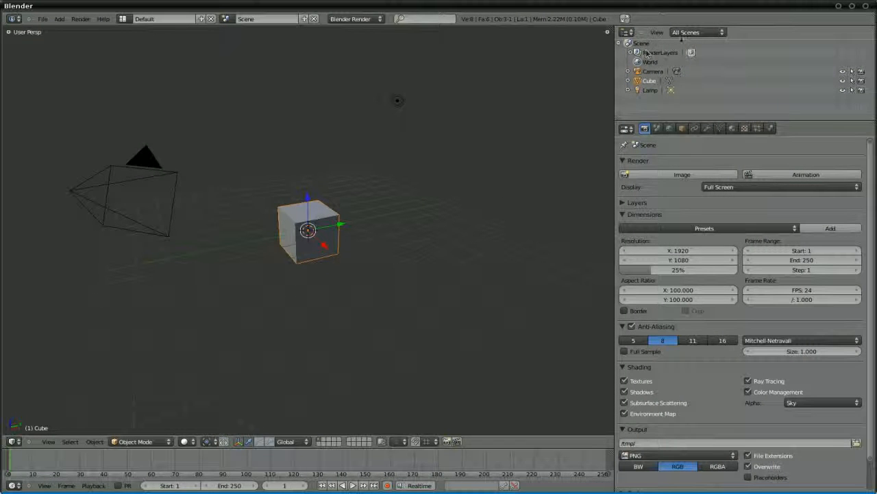
{"action": "left_click", "coordinate": [692, 32]}
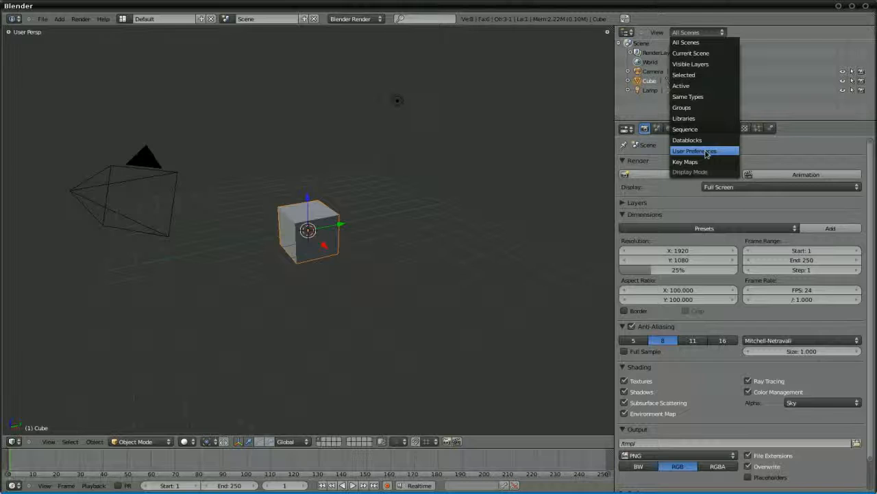
{"action": "left_click", "coordinate": [707, 151]}
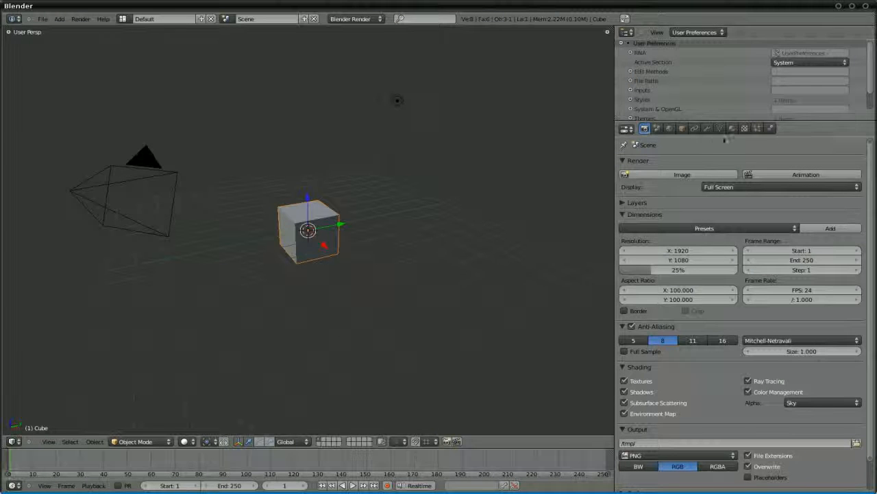
{"action": "left_click_drag", "start_coordinate": [726, 122], "coordinate": [727, 365]}
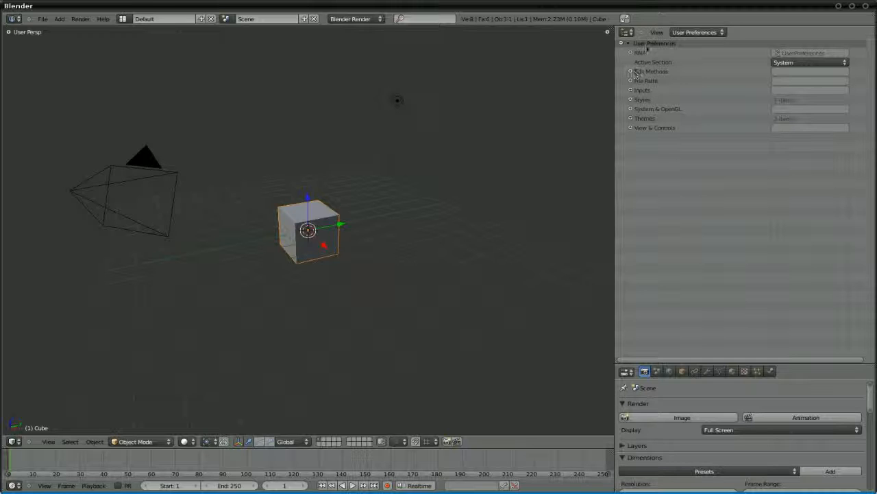
Switch the Outliner display to Key Maps and inspect the shortcuts of the Screen key map, collapsing it again
{"action": "left_click", "coordinate": [706, 32]}
{"action": "left_click", "coordinate": [701, 161]}
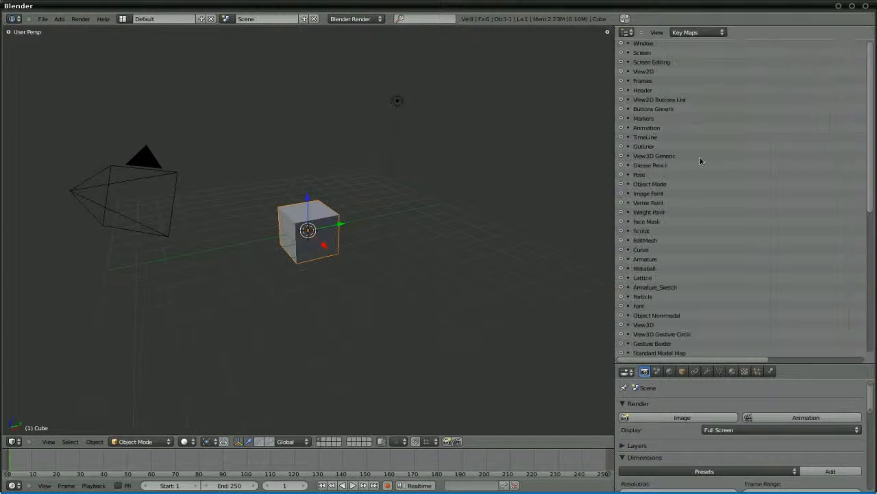
{"action": "left_click", "coordinate": [622, 53]}
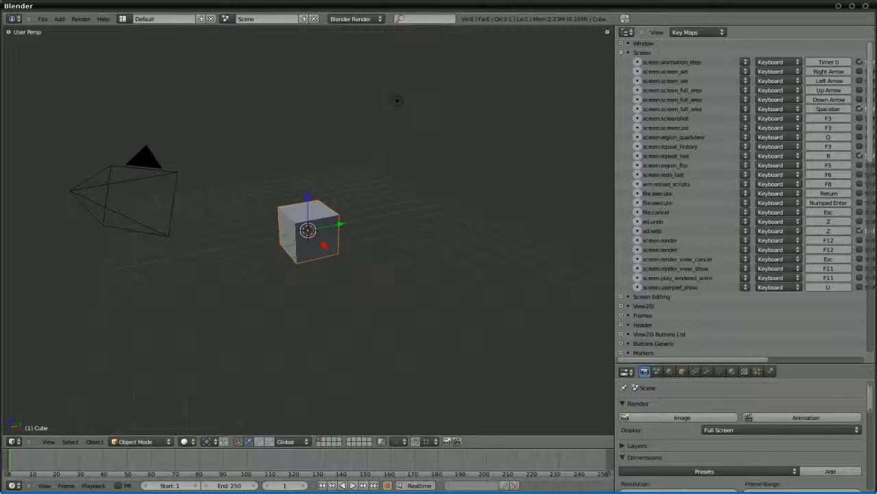
{"action": "left_click", "coordinate": [622, 52]}
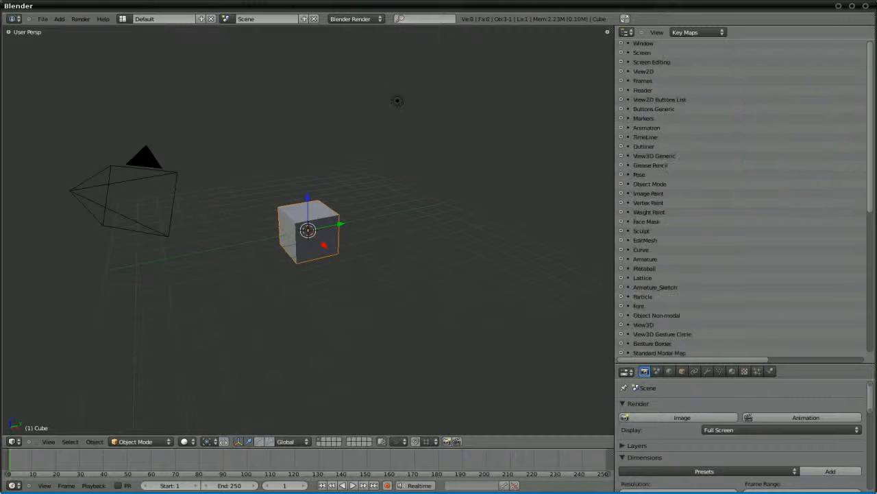
Set the Outliner display back to All Scenes and shrink it to give the Properties editor more height
{"action": "left_click", "coordinate": [689, 32]}
{"action": "left_click", "coordinate": [689, 43]}
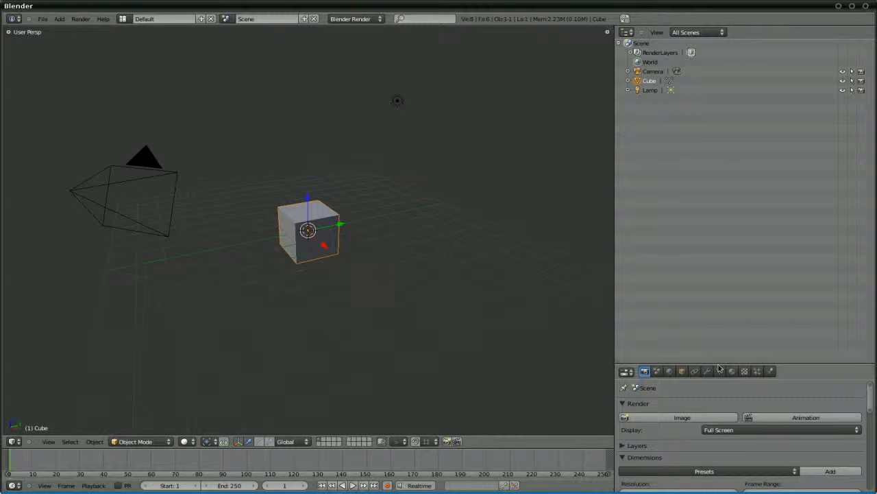
{"action": "mouse_move", "coordinate": [718, 364]}
{"action": "left_mouse_down"}
{"action": "mouse_move", "coordinate": [686, 140]}
{"action": "mouse_move", "coordinate": [667, 104]}
{"action": "left_mouse_up"}
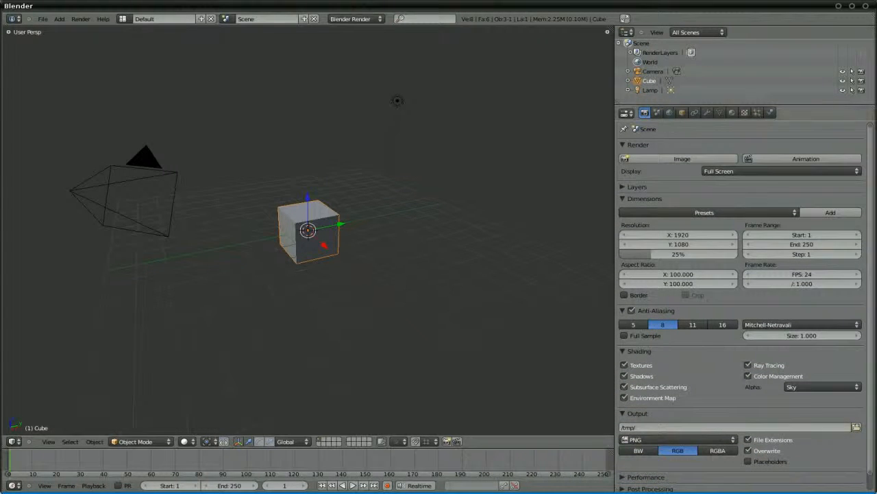
Expand the Performance and Post Processing panels in the Render properties and review the render options
{"action": "left_click", "coordinate": [797, 213]}
{"action": "scroll", "coordinate": [779, 341], "scroll_direction": "down", "scroll_amount": 1}
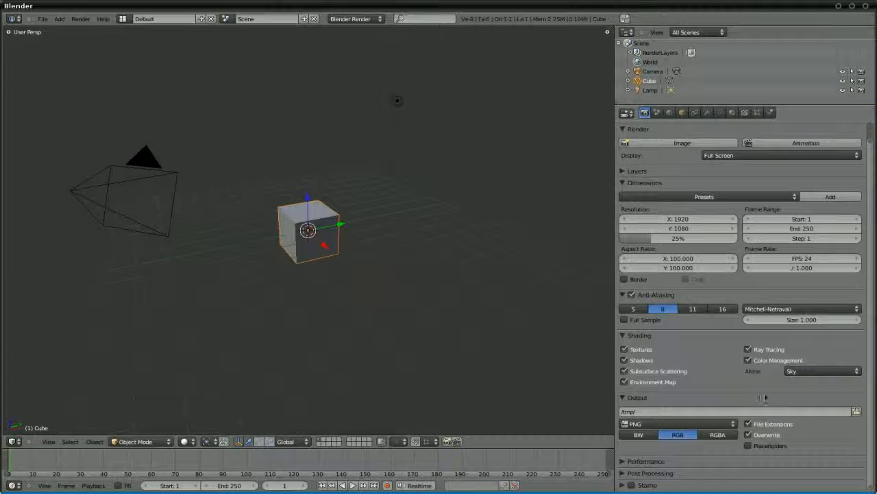
{"action": "left_click", "coordinate": [628, 461]}
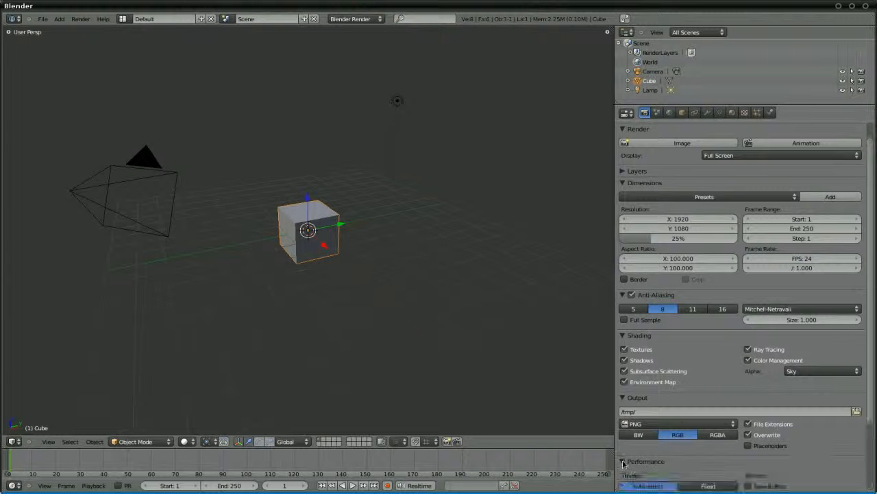
{"action": "scroll", "coordinate": [730, 416], "scroll_direction": "down", "scroll_amount": 3}
{"action": "scroll", "coordinate": [730, 416], "scroll_direction": "down", "scroll_amount": 2}
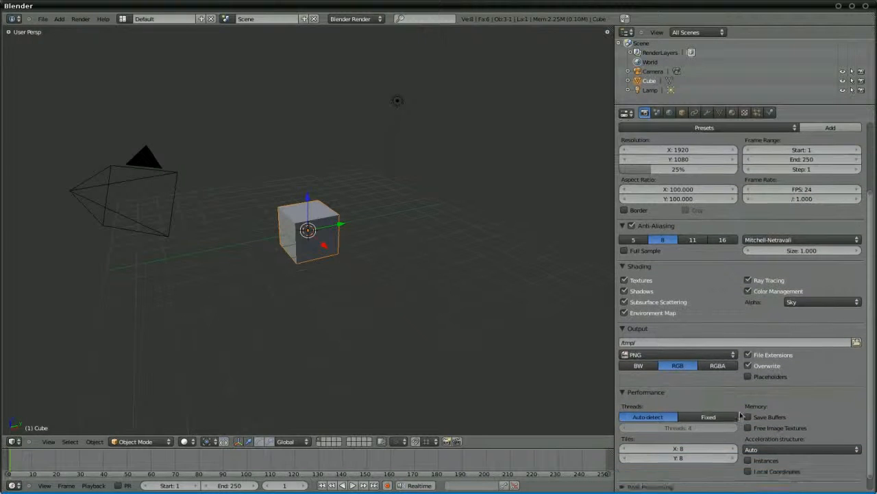
{"action": "left_click", "coordinate": [706, 476]}
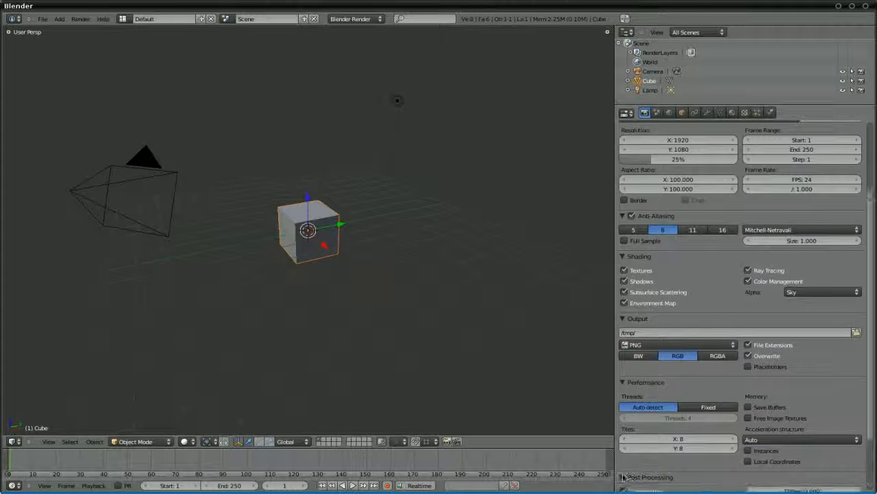
{"action": "scroll", "coordinate": [734, 446], "scroll_direction": "down", "scroll_amount": 4}
{"action": "scroll", "coordinate": [750, 433], "scroll_direction": "up", "scroll_amount": 5}
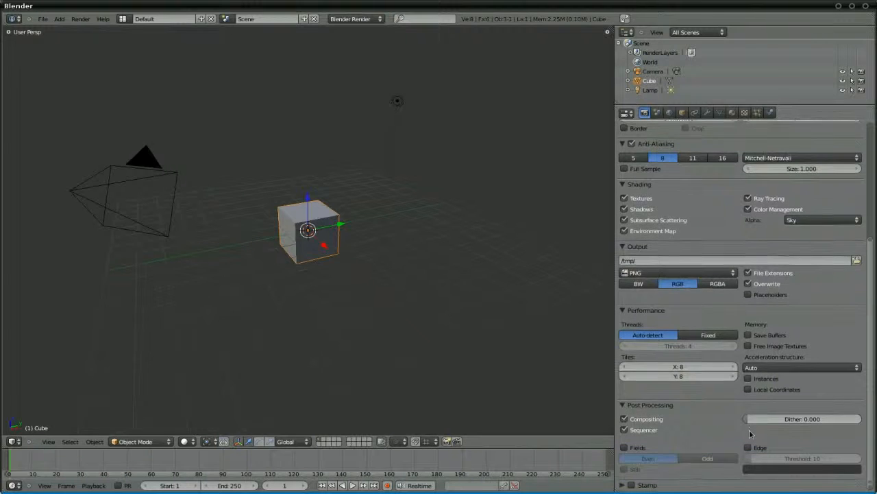
{"action": "scroll", "coordinate": [750, 434], "scroll_direction": "up", "scroll_amount": 5}
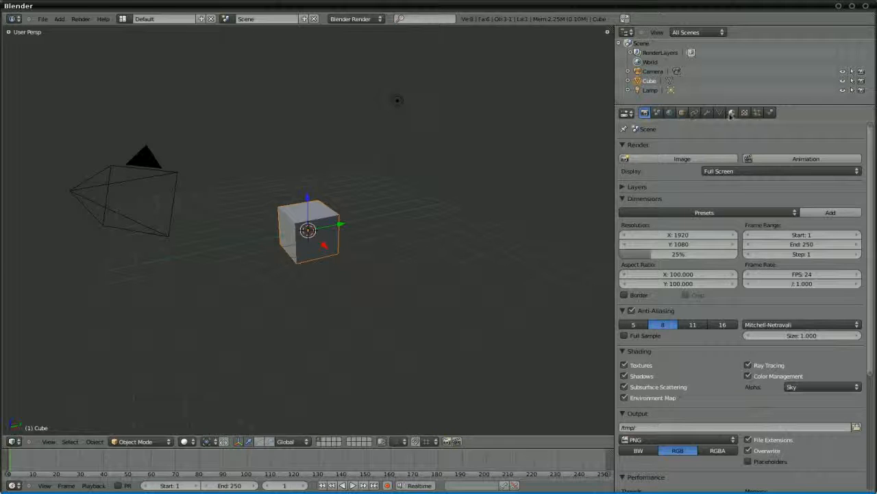
Review the Scene properties with units and gravity, and the World properties with ambient occlusion, mist and stars
{"action": "left_click", "coordinate": [658, 114]}
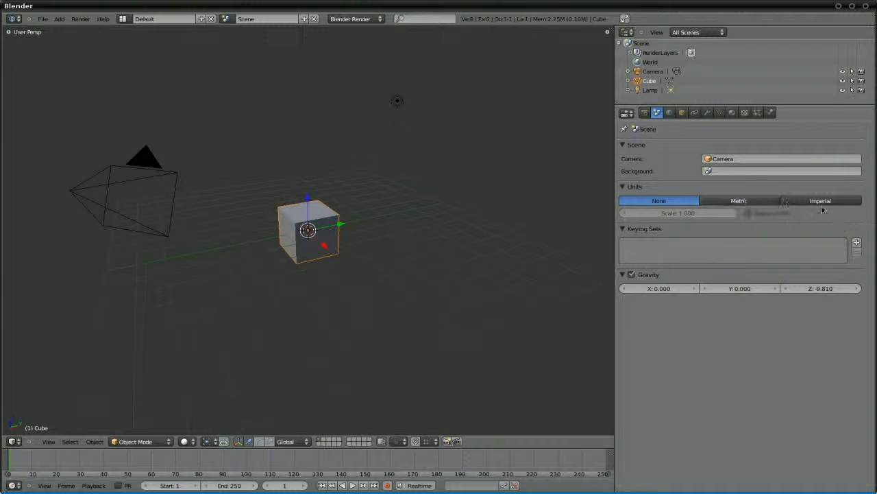
{"action": "left_click", "coordinate": [670, 113]}
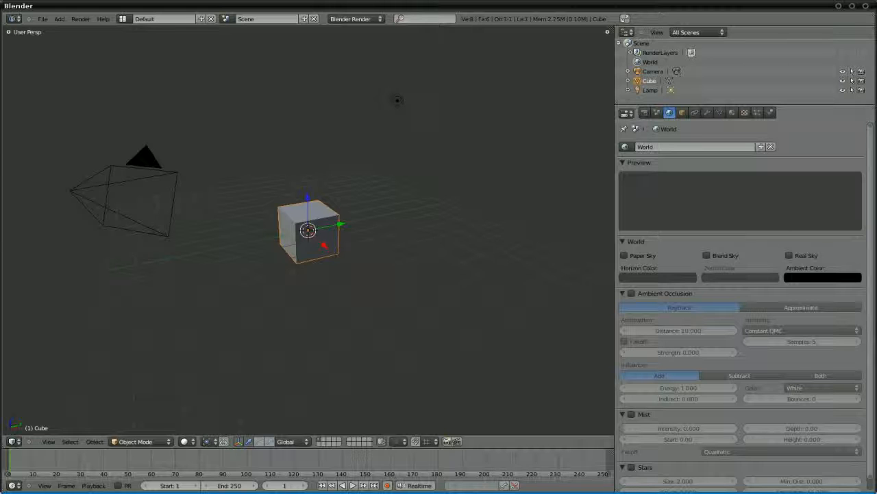
{"action": "scroll", "coordinate": [763, 267], "scroll_direction": "down", "scroll_amount": 1}
{"action": "middle_click_drag", "start_coordinate": [763, 268], "coordinate": [764, 265]}
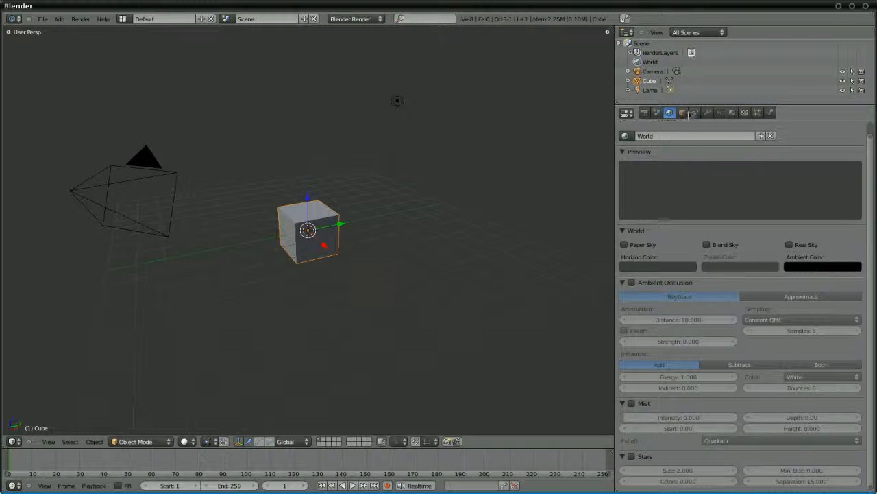
Review the cube's Object properties along with its Constraints and Modifiers properties
{"action": "left_click", "coordinate": [682, 112]}
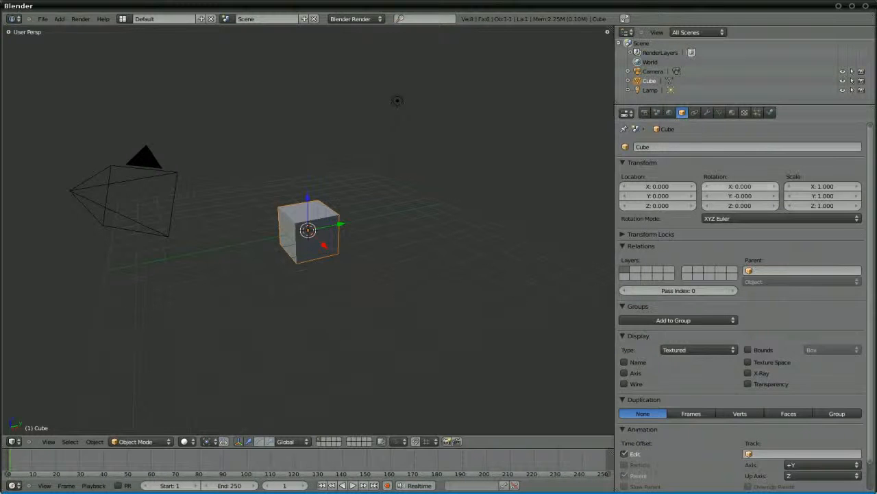
{"action": "scroll", "coordinate": [751, 233], "scroll_direction": "down", "scroll_amount": 2}
{"action": "scroll", "coordinate": [752, 233], "scroll_direction": "up", "scroll_amount": 2}
{"action": "left_click", "coordinate": [694, 113]}
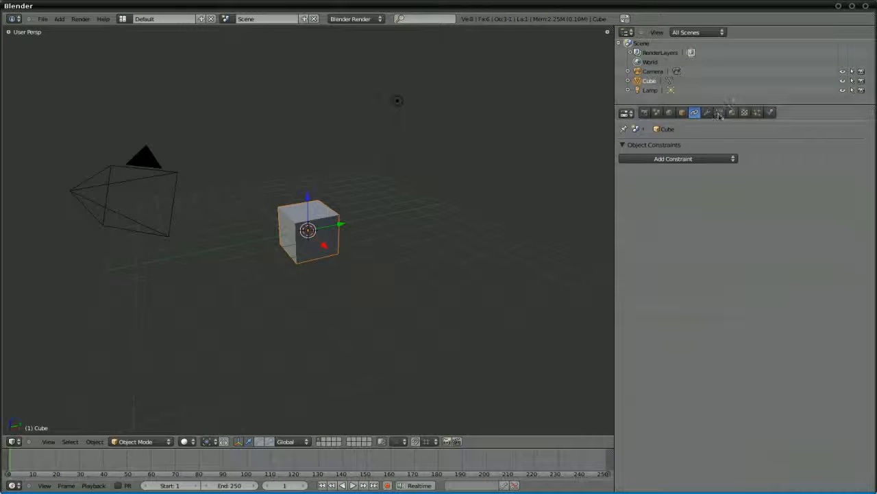
{"action": "left_click", "coordinate": [708, 113]}
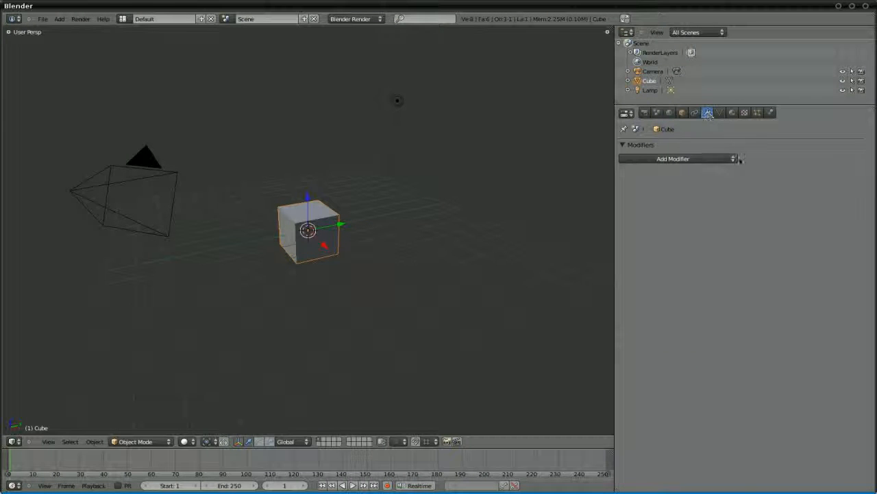
Set the cube's material type to Volume and view the cube's Particles and Physics properties
{"action": "left_click", "coordinate": [732, 113]}
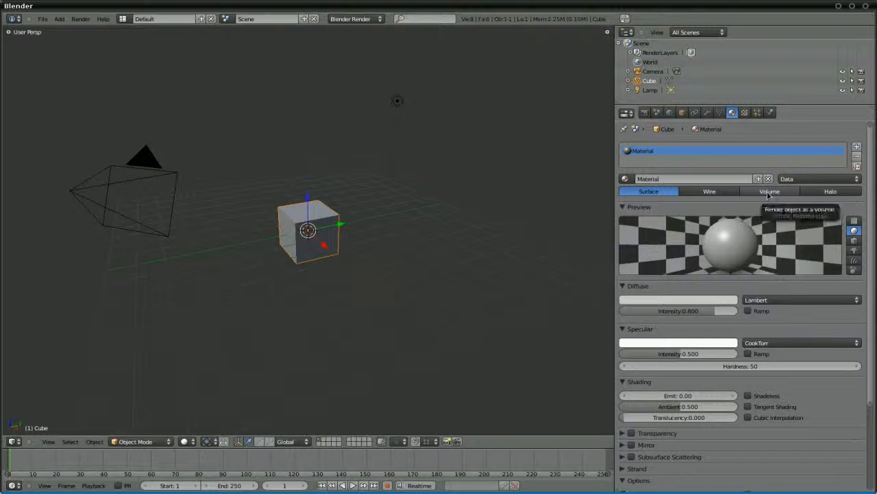
{"action": "left_click", "coordinate": [772, 193]}
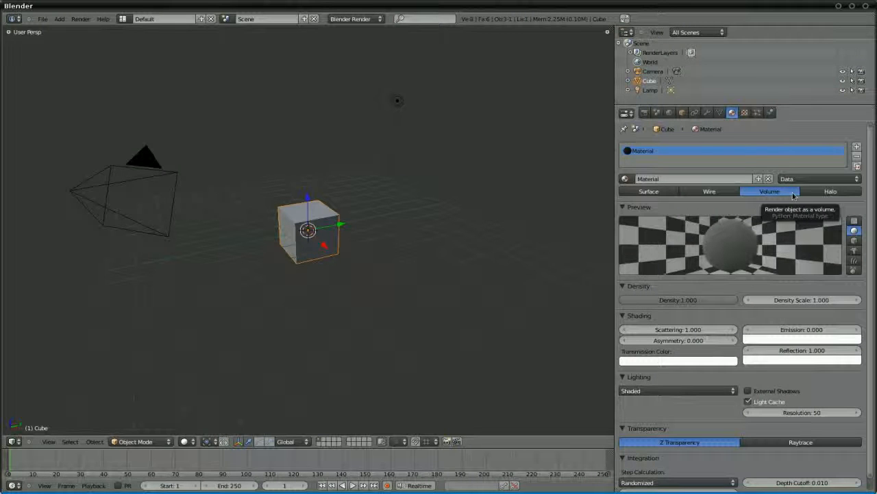
{"action": "left_click", "coordinate": [757, 113]}
{"action": "left_click", "coordinate": [769, 112]}
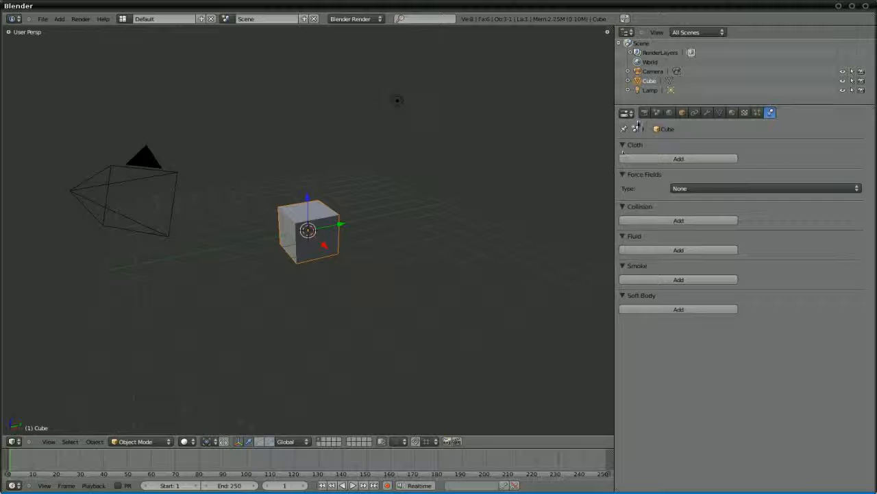
Return to the Render properties and narrow the Properties area to widen the 3D view
{"action": "left_click", "coordinate": [644, 114]}
{"action": "left_click_drag", "start_coordinate": [617, 129], "coordinate": [706, 124]}
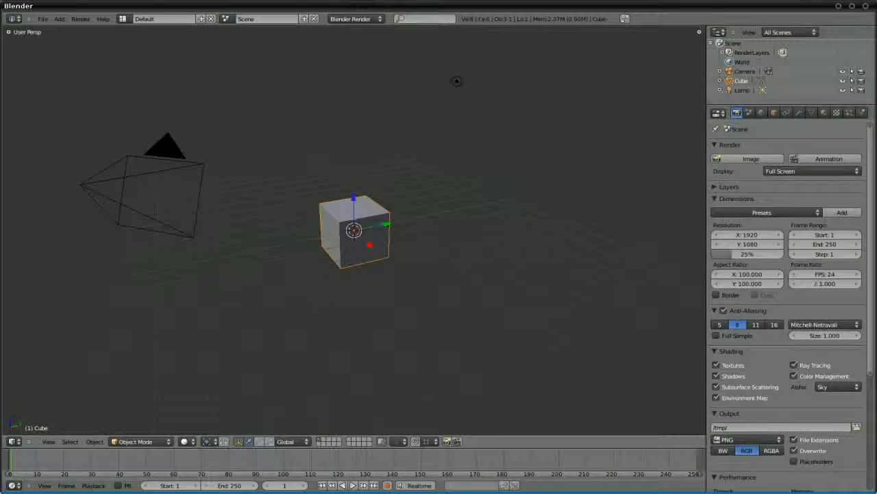
Switch the cube to Sculpt Mode, and show and widen the Tool Shelf
{"action": "left_click", "coordinate": [159, 441]}
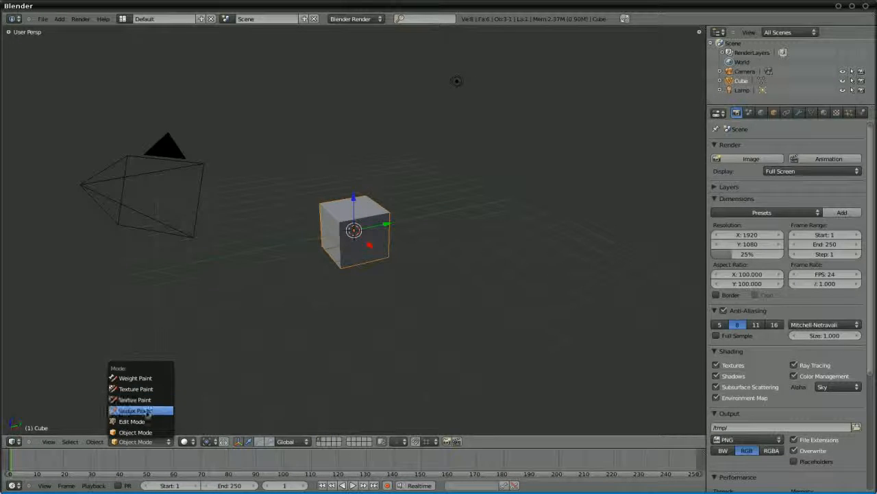
{"action": "left_click", "coordinate": [149, 410]}
{"action": "key", "text": "t"}
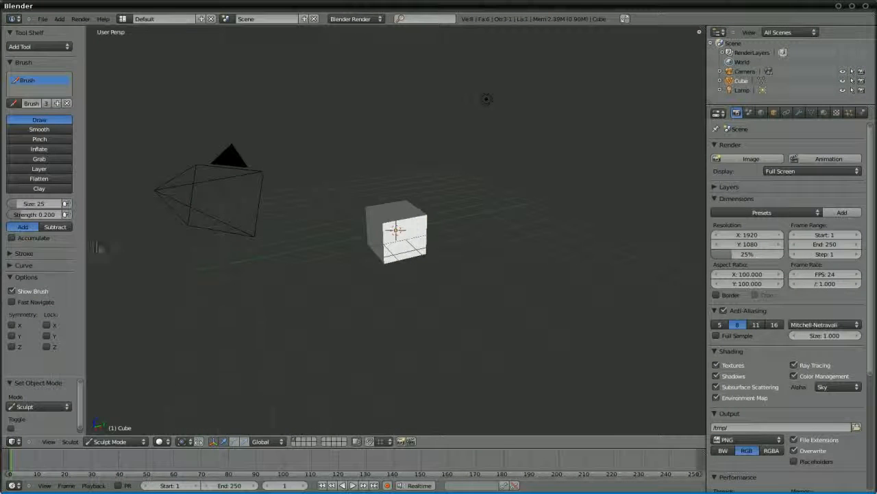
{"action": "left_click_drag", "start_coordinate": [83, 226], "coordinate": [141, 223]}
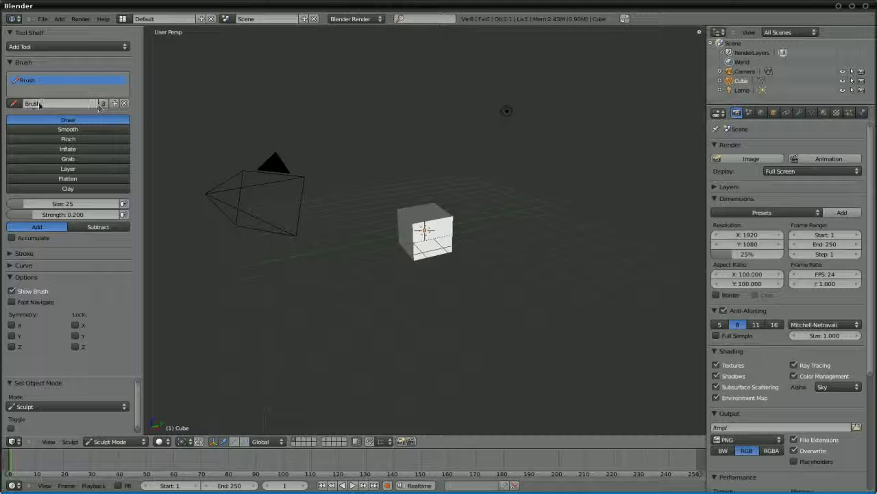
Choose the Clay sculpt brush and expand its Stroke and Curve panels to review the brush options
{"action": "left_click", "coordinate": [96, 188]}
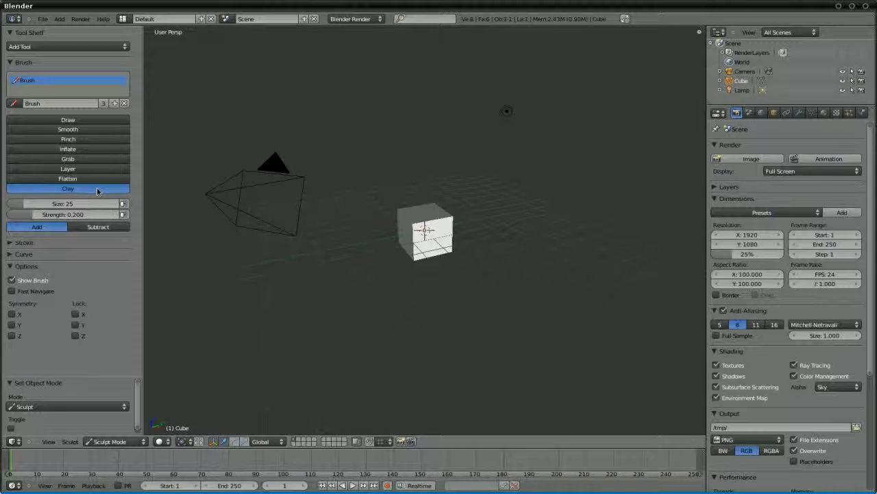
{"action": "left_click", "coordinate": [11, 244]}
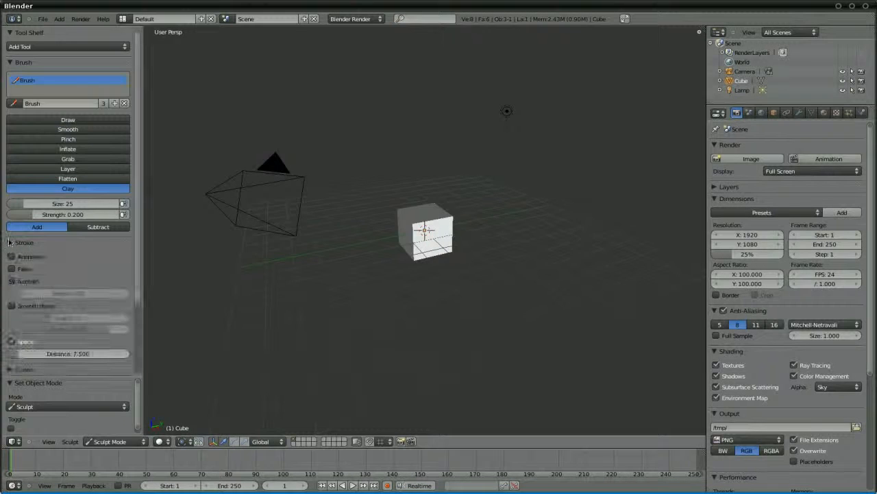
{"action": "scroll", "coordinate": [17, 257], "scroll_direction": "down", "scroll_amount": 2}
{"action": "scroll", "coordinate": [120, 300], "scroll_direction": "down", "scroll_amount": 4}
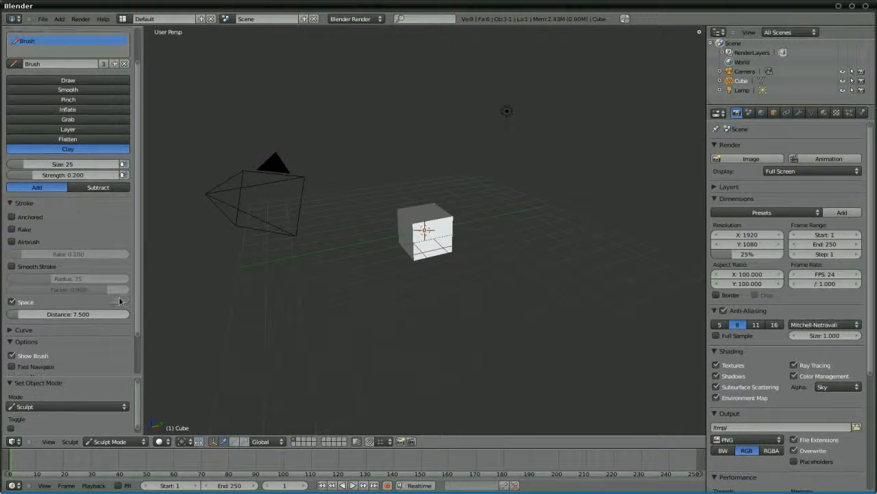
{"action": "left_click", "coordinate": [9, 283]}
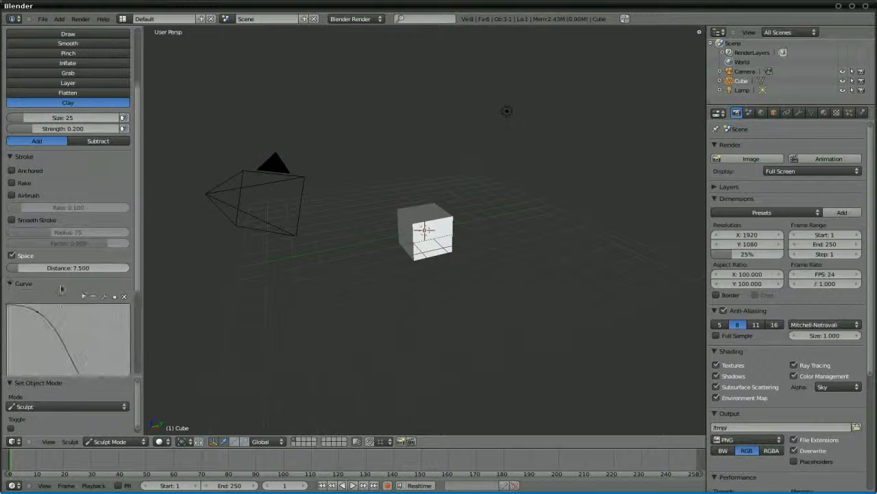
{"action": "scroll", "coordinate": [122, 277], "scroll_direction": "down", "scroll_amount": 7}
{"action": "scroll", "coordinate": [128, 299], "scroll_direction": "down", "scroll_amount": 2}
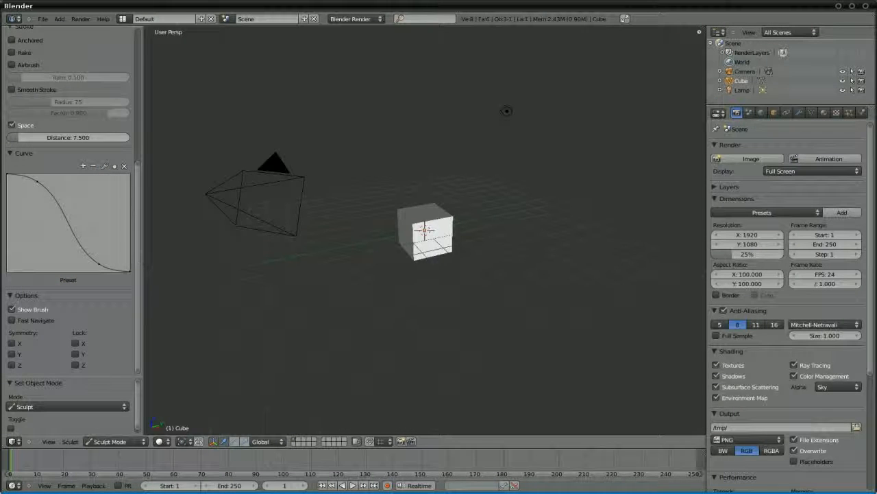
Return the cube to Object Mode and hide the Tool Shelf
{"action": "left_click", "coordinate": [115, 441]}
{"action": "left_click", "coordinate": [130, 430]}
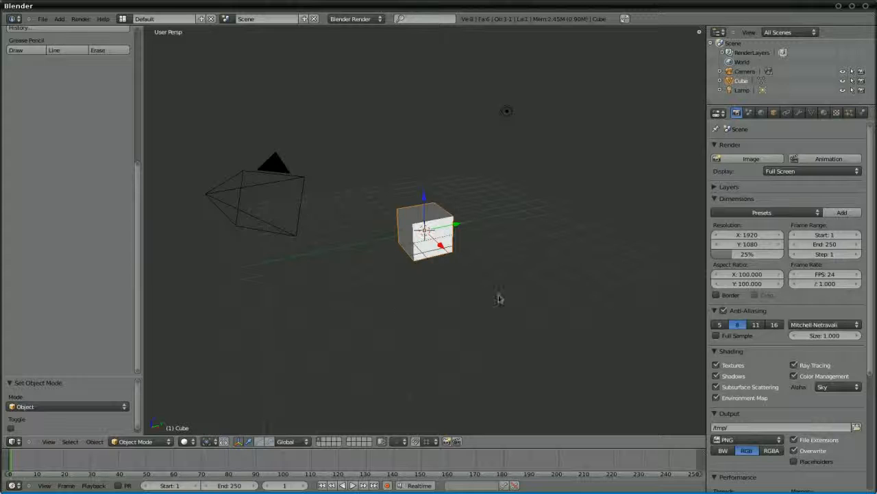
{"action": "key", "text": "t"}
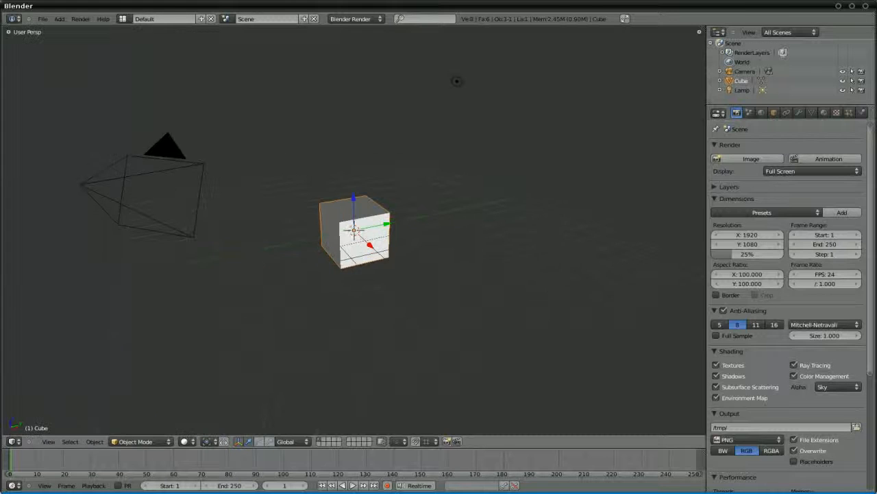
Add a Multiresolution modifier to the cube
{"action": "left_click", "coordinate": [800, 112]}
{"action": "left_click", "coordinate": [747, 159]}
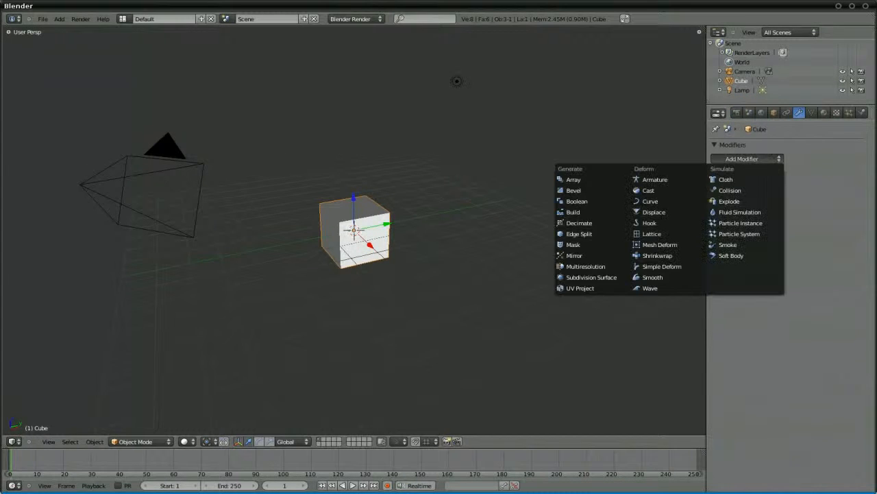
{"action": "left_click", "coordinate": [584, 267]}
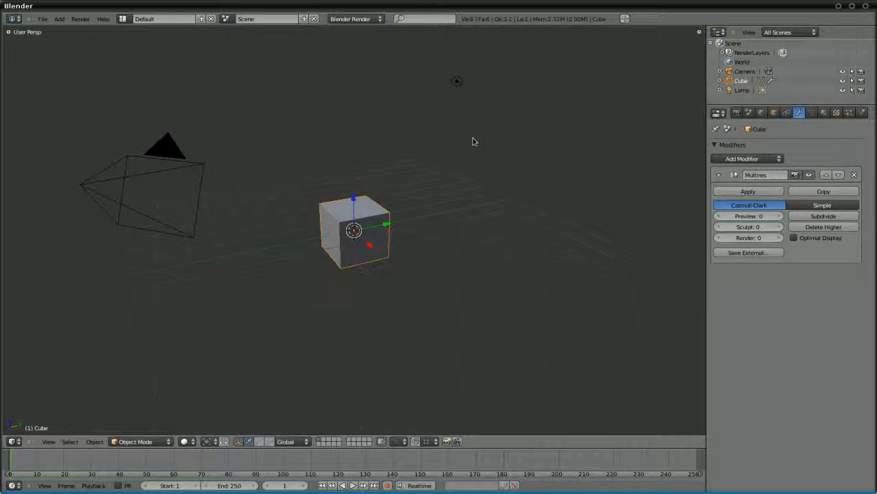
Open the recent file 2.5_overview/test.blend, render its image and return to the layout from the render result
{"action": "key", "text": "ctrl+shift+o"}
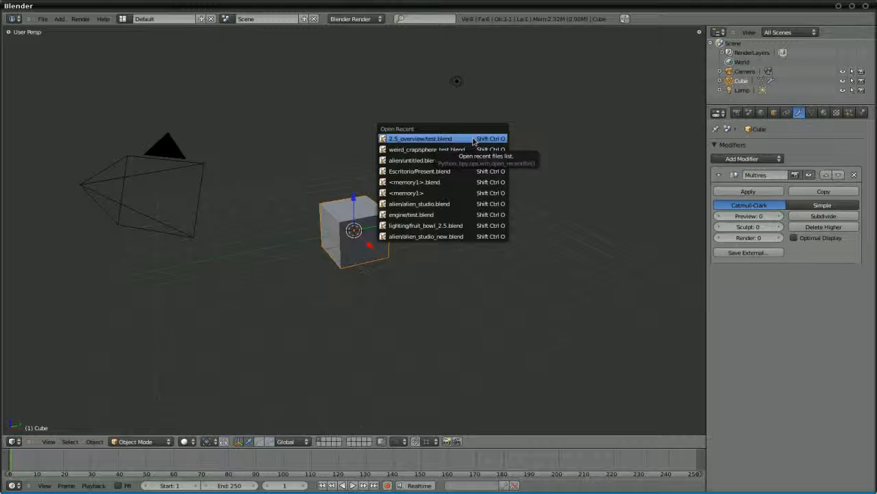
{"action": "left_click", "coordinate": [473, 140]}
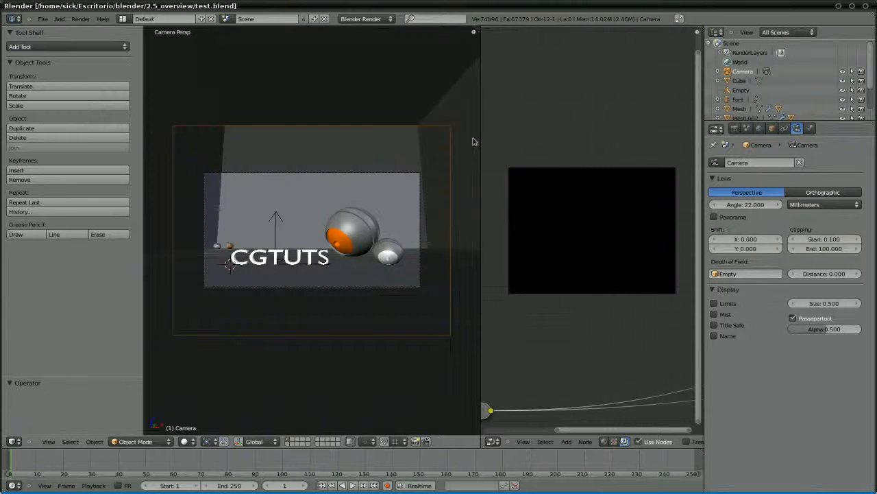
{"action": "key", "text": "F12"}
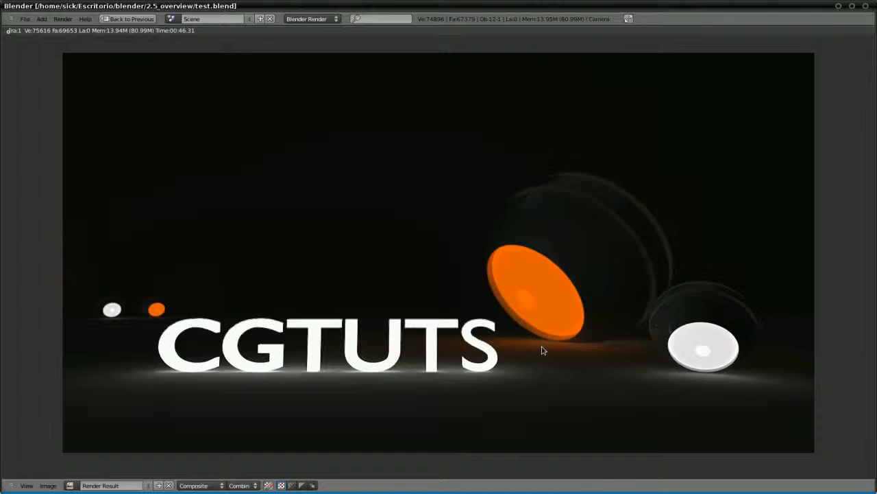
{"action": "key", "text": "Escape"}
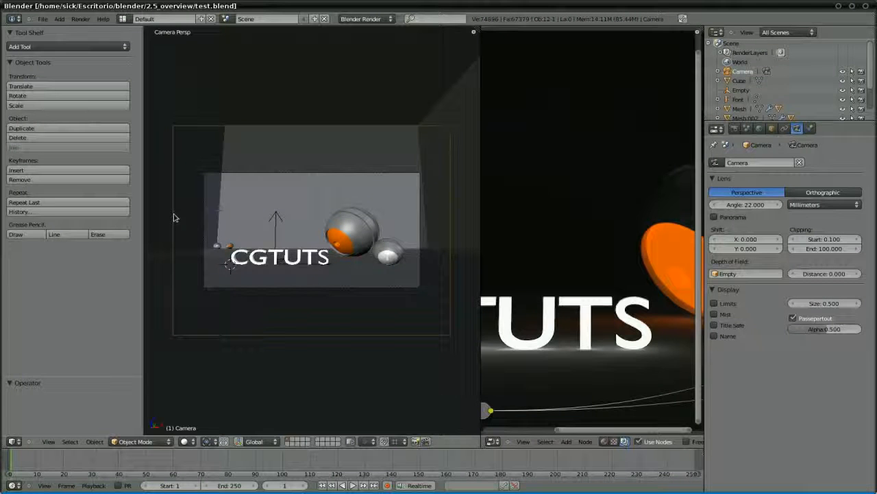
Hide the Tool Shelf, select the CGTUTS text and the empty in turn, and examine the room scene outside the camera view
{"action": "key", "text": "t"}
{"action": "scroll", "coordinate": [188, 229], "scroll_direction": "up", "scroll_amount": 2}
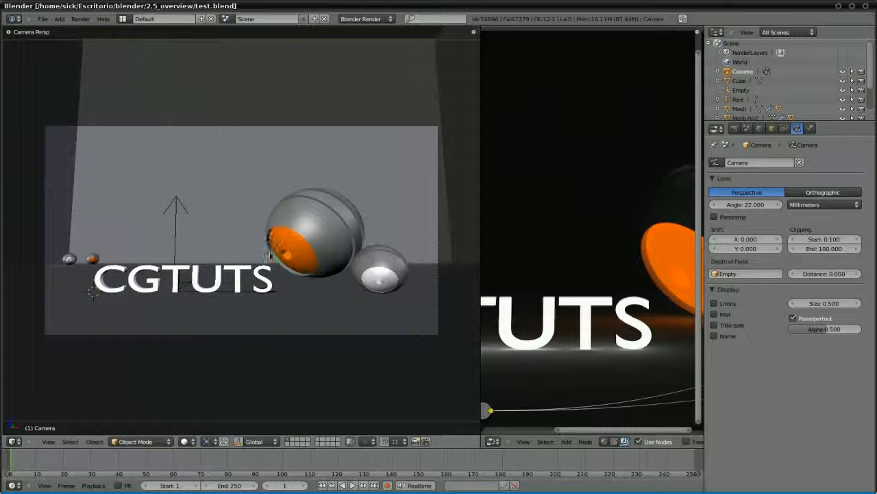
{"action": "right_click", "coordinate": [242, 273]}
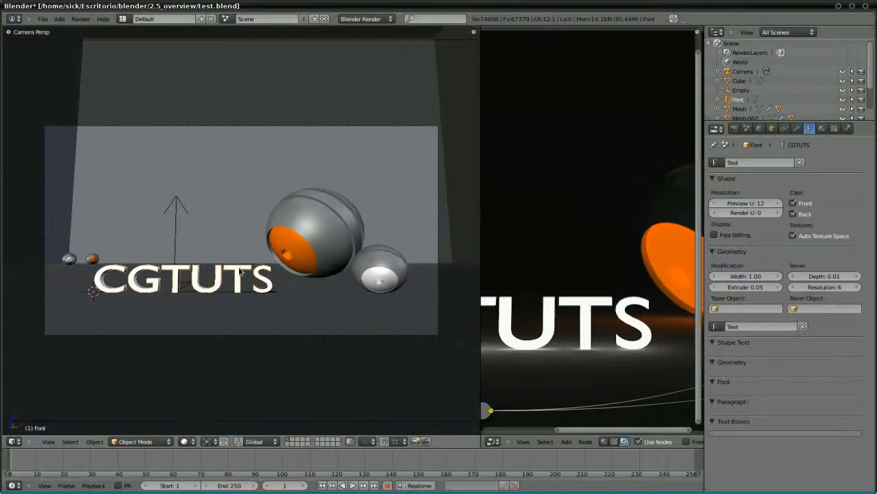
{"action": "right_click", "coordinate": [177, 253]}
{"action": "middle_click_drag", "start_coordinate": [288, 218], "coordinate": [279, 241]}
{"action": "scroll", "coordinate": [280, 242], "scroll_direction": "down", "scroll_amount": 7}
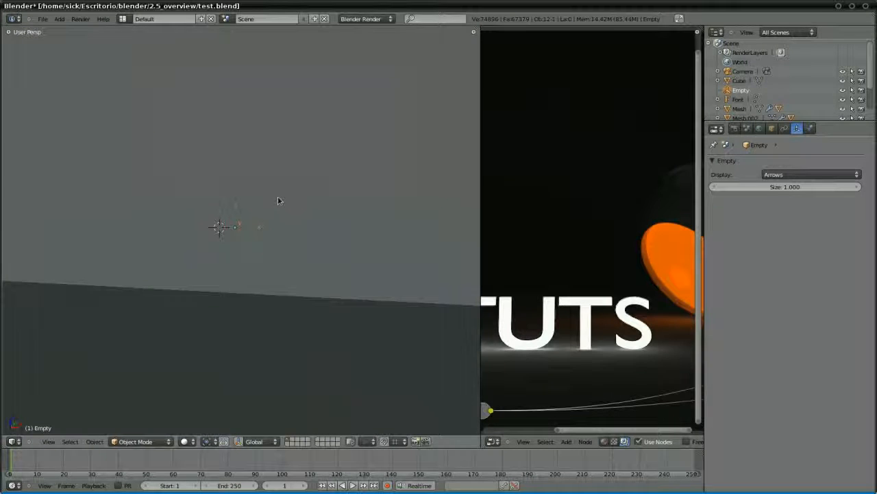
{"action": "scroll", "coordinate": [277, 201], "scroll_direction": "up", "scroll_amount": 7}
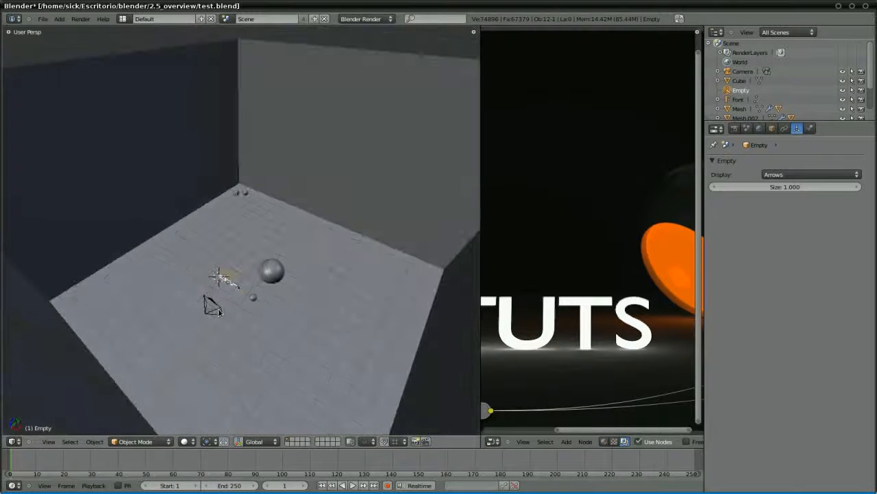
{"action": "scroll", "coordinate": [262, 304], "scroll_direction": "up", "scroll_amount": 3}
{"action": "middle_click_drag", "start_coordinate": [230, 328], "coordinate": [242, 309], "text": "shift"}
{"action": "scroll", "coordinate": [378, 236], "scroll_direction": "down", "scroll_amount": 2}
{"action": "scroll", "coordinate": [378, 235], "scroll_direction": "up", "scroll_amount": 1}
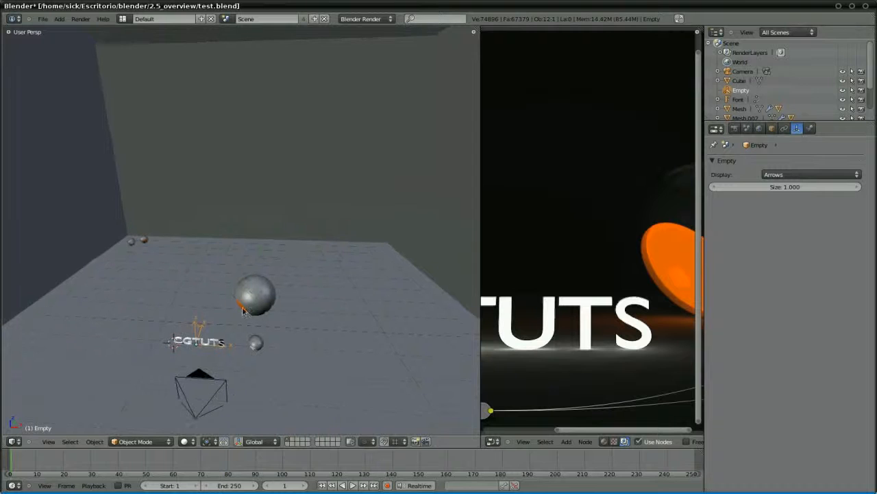
{"action": "middle_click_drag", "start_coordinate": [280, 271], "coordinate": [267, 282], "text": "shift"}
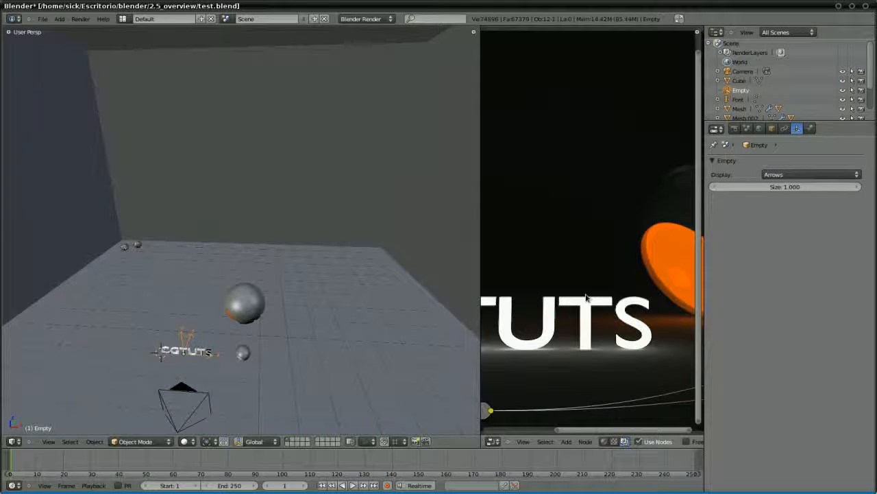
Maximize the Node Editor, expand the Defocus node to review its settings, collapse it below the text and restore the layout
{"action": "key", "text": "ctrl+Up"}
{"action": "left_click", "coordinate": [279, 452]}
{"action": "left_click_drag", "start_coordinate": [288, 455], "coordinate": [274, 250]}
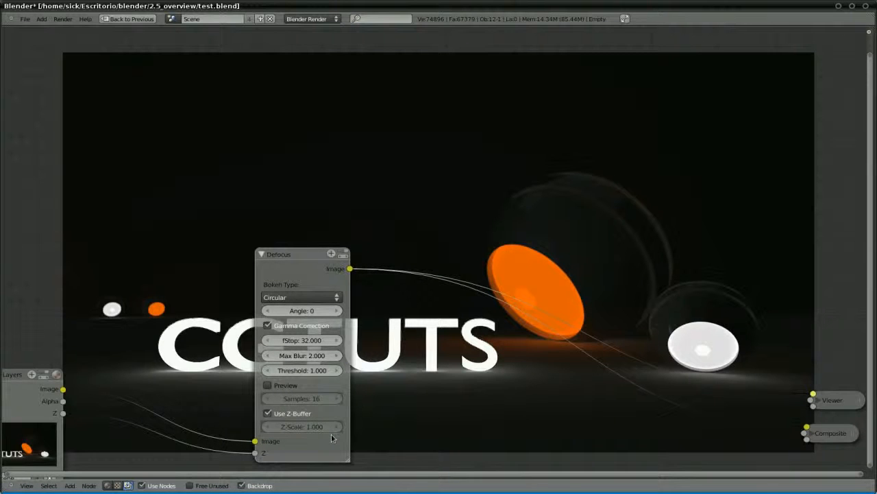
{"action": "left_click", "coordinate": [263, 256]}
{"action": "left_click_drag", "start_coordinate": [268, 254], "coordinate": [330, 473]}
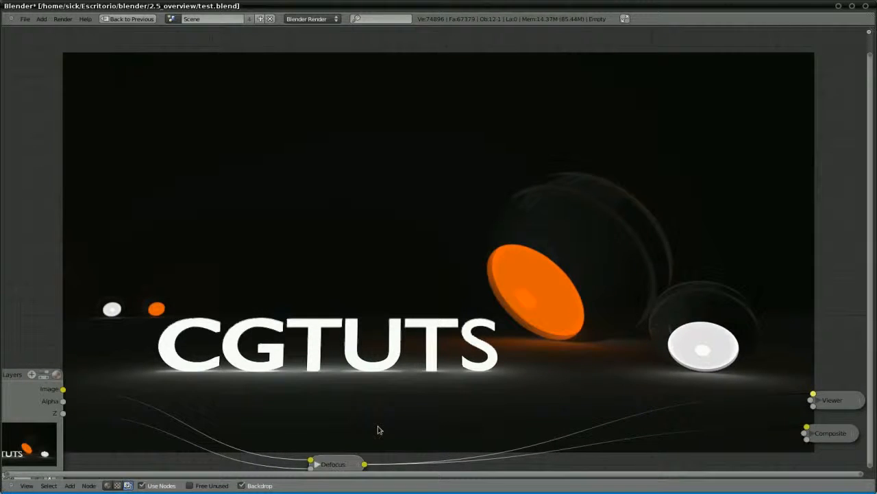
{"action": "key", "text": "ctrl+Up"}
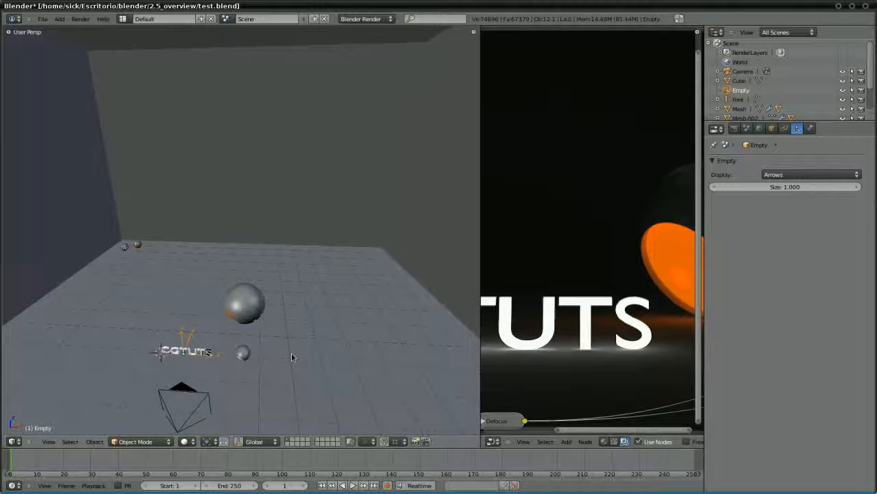
Reload the start-up file and delete the lamp from the default scene
{"action": "key", "text": "ctrl+n"}
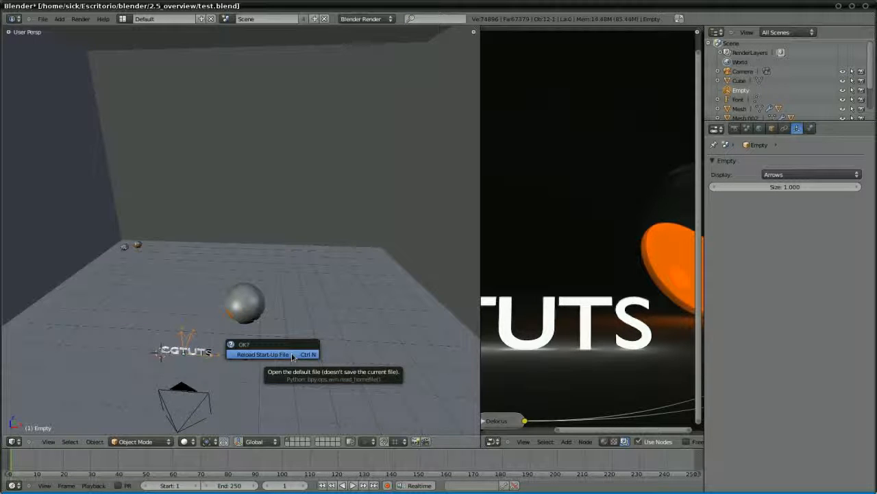
{"action": "left_click", "coordinate": [292, 354]}
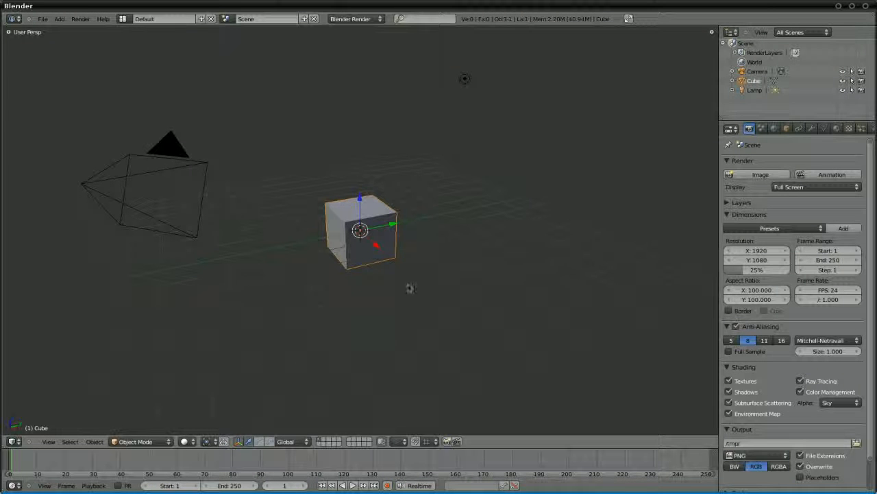
{"action": "scroll", "coordinate": [408, 288], "scroll_direction": "down", "scroll_amount": 3}
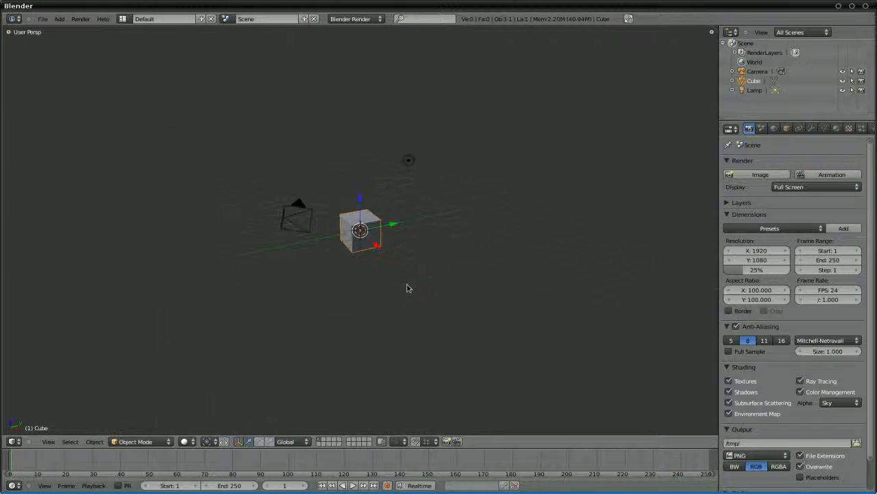
{"action": "right_click", "coordinate": [409, 160]}
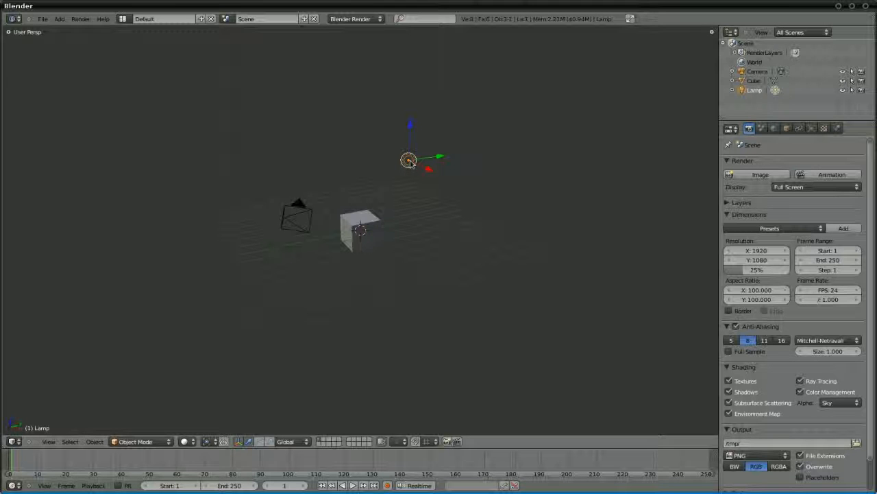
{"action": "key", "text": "x"}
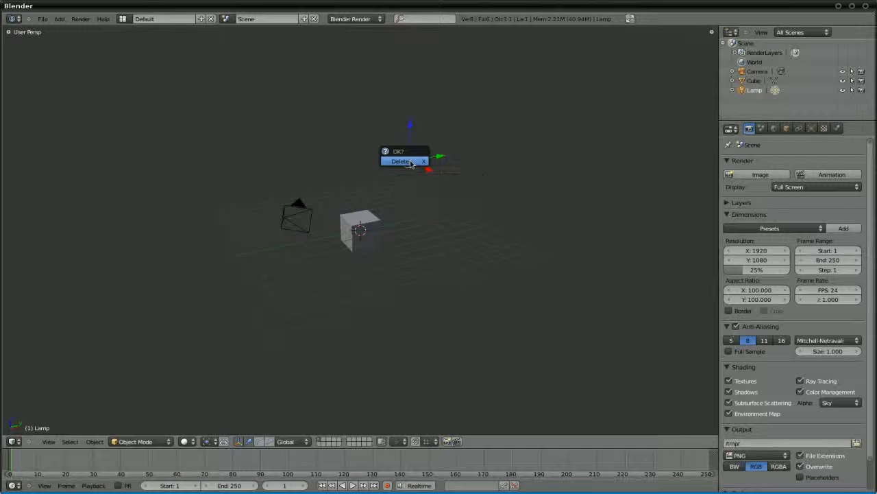
{"action": "left_click", "coordinate": [410, 164]}
{"action": "scroll", "coordinate": [406, 176], "scroll_direction": "up", "scroll_amount": 1}
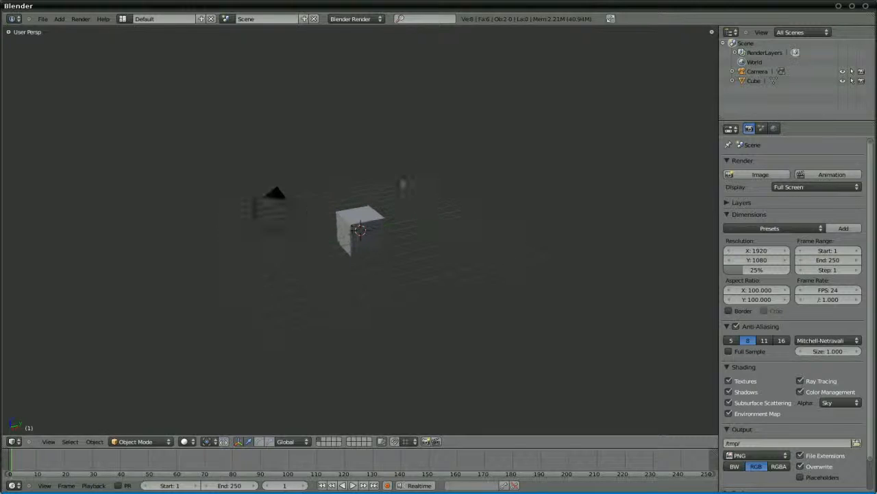
Hide the transform manipulator and move the cube up along the global Z axis
{"action": "right_click", "coordinate": [351, 217]}
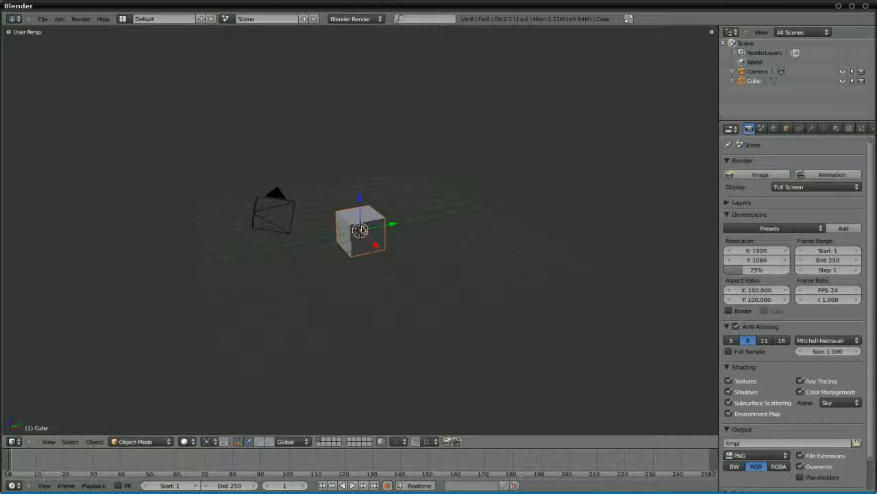
{"action": "key", "text": "ctrl+space"}
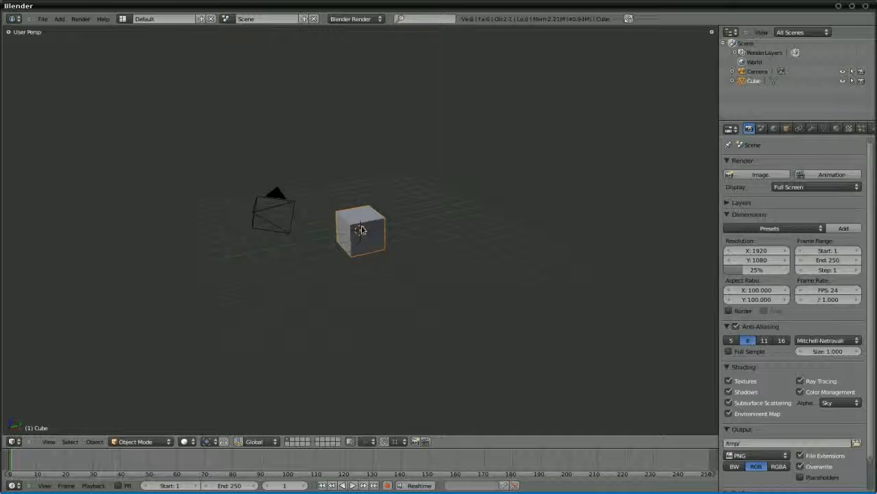
{"action": "key", "text": "g"}
{"action": "key", "text": "z"}
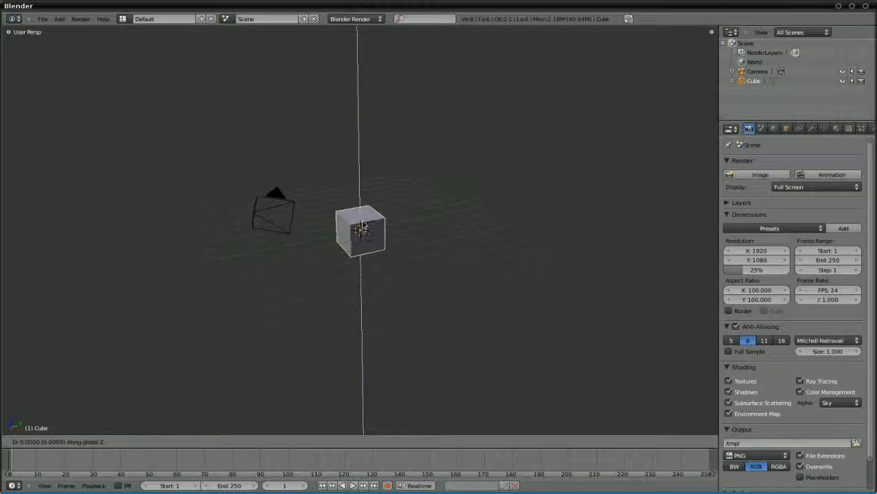
{"action": "left_click", "coordinate": [362, 219]}
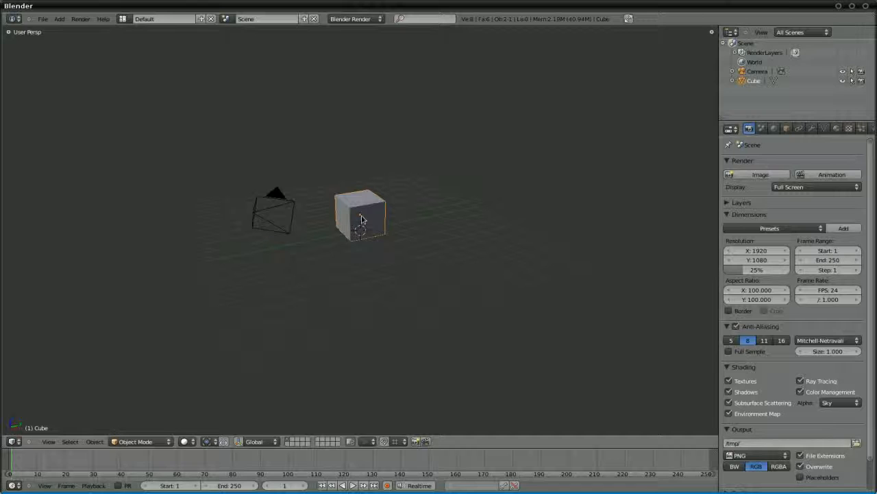
Scale the cube by about 7.6 in X and Y, locking the global Z axis, to form a wide, flat box
{"action": "key", "text": "s"}
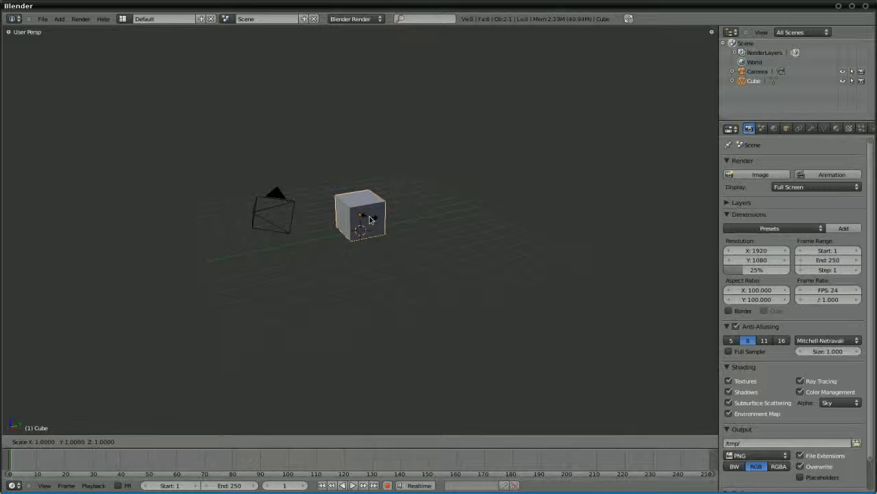
{"action": "key", "text": "shift+z"}
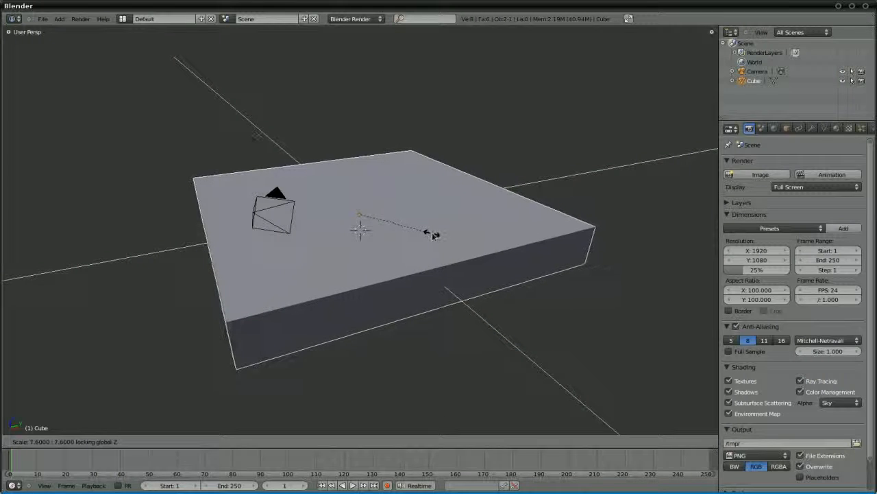
{"action": "left_click", "coordinate": [432, 236]}
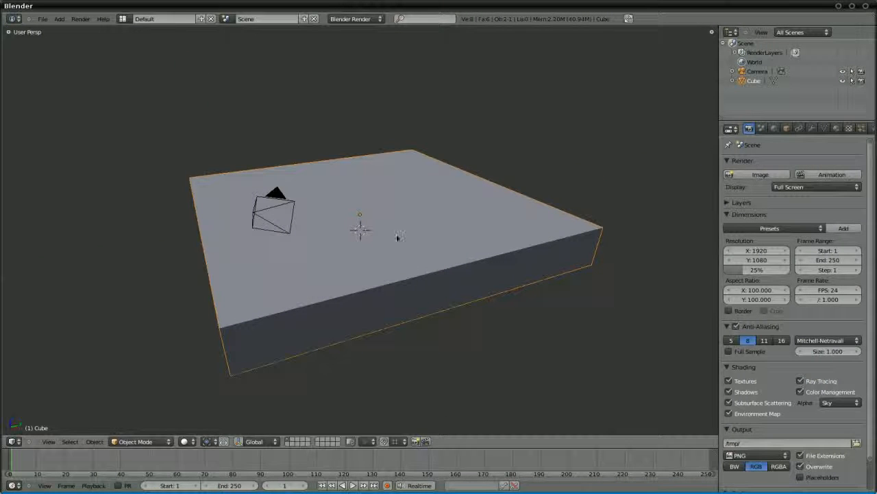
Enter Edit Mode on the box and delete its top face using Face selection mode
{"action": "key", "text": "Tab"}
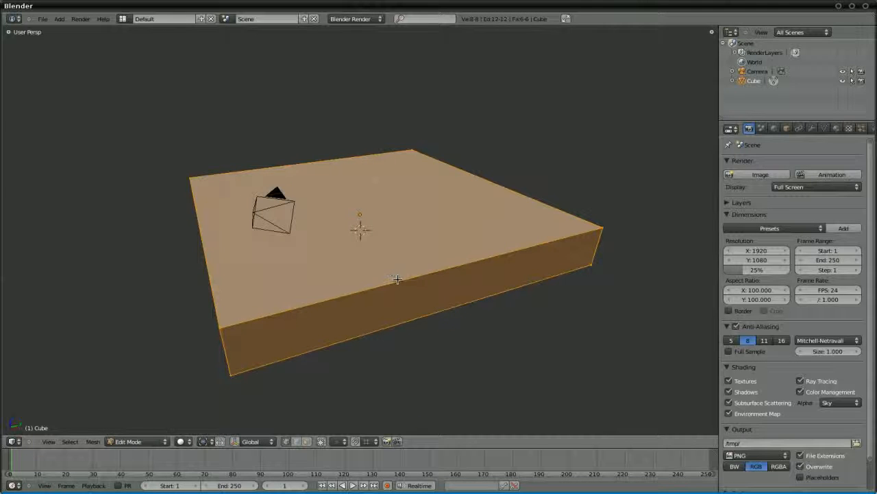
{"action": "key", "text": "ctrl+Tab"}
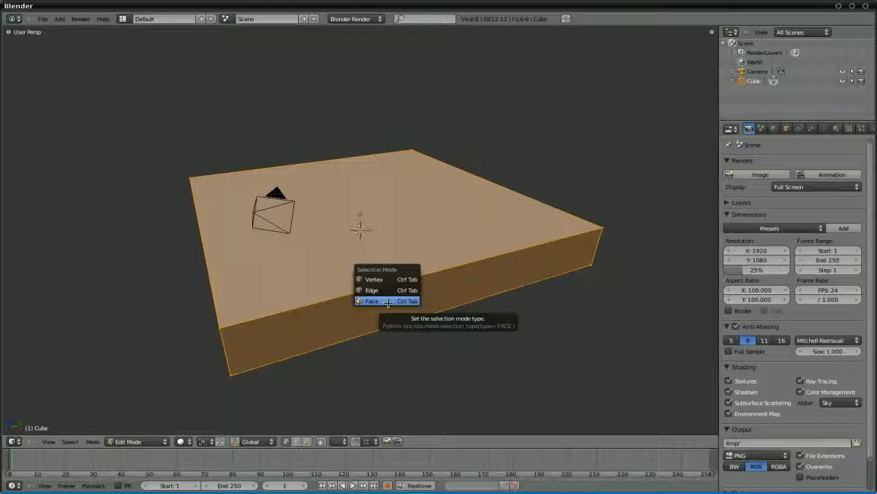
{"action": "left_click", "coordinate": [388, 302]}
{"action": "right_click", "coordinate": [364, 203]}
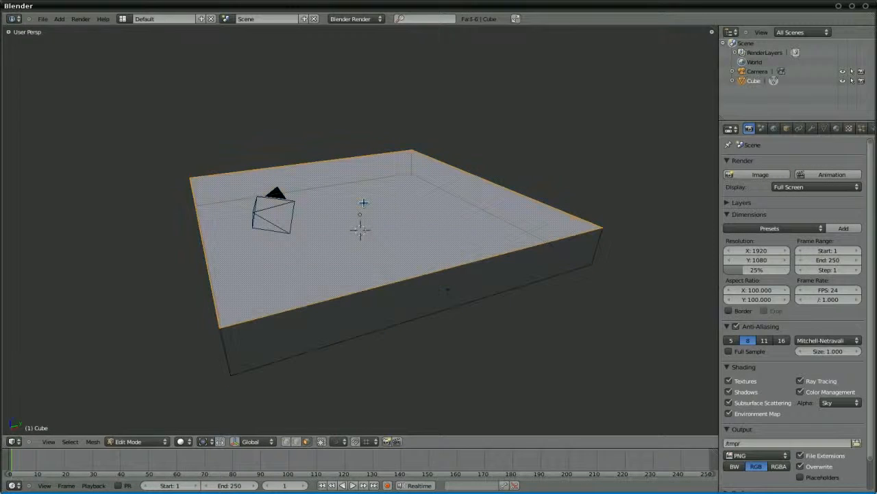
{"action": "key", "text": "x"}
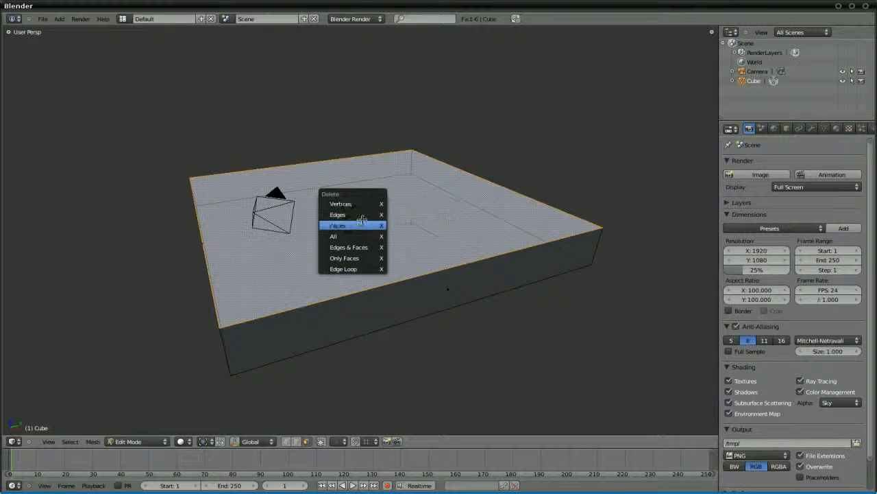
{"action": "left_click", "coordinate": [362, 225]}
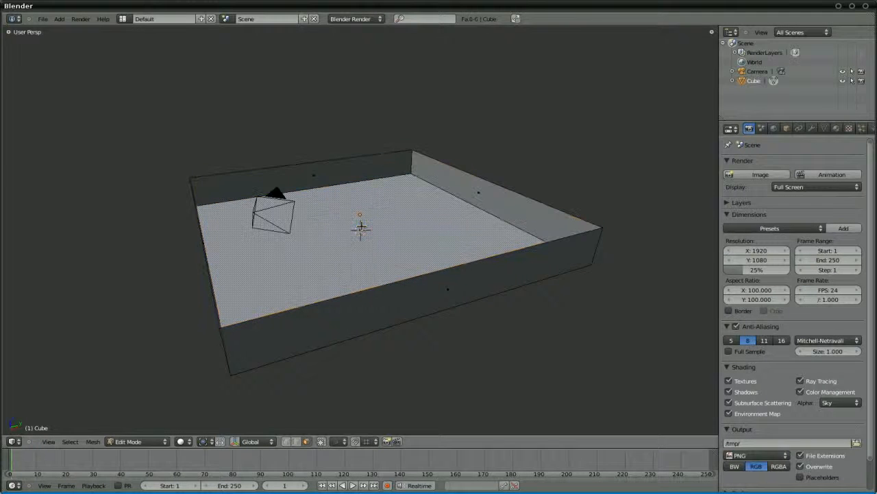
Select the box's upper edges in Edge selection mode and raise them about 8 units along the global Z axis
{"action": "key", "text": "ctrl+Tab"}
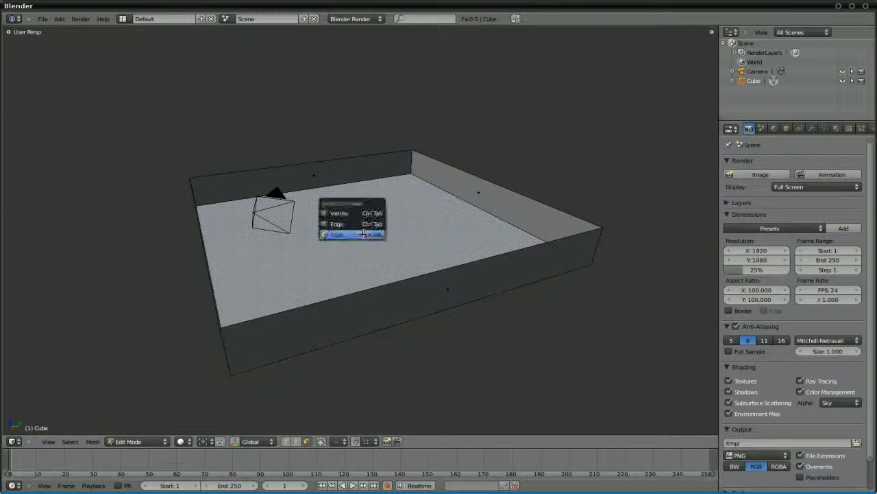
{"action": "left_click", "coordinate": [360, 225]}
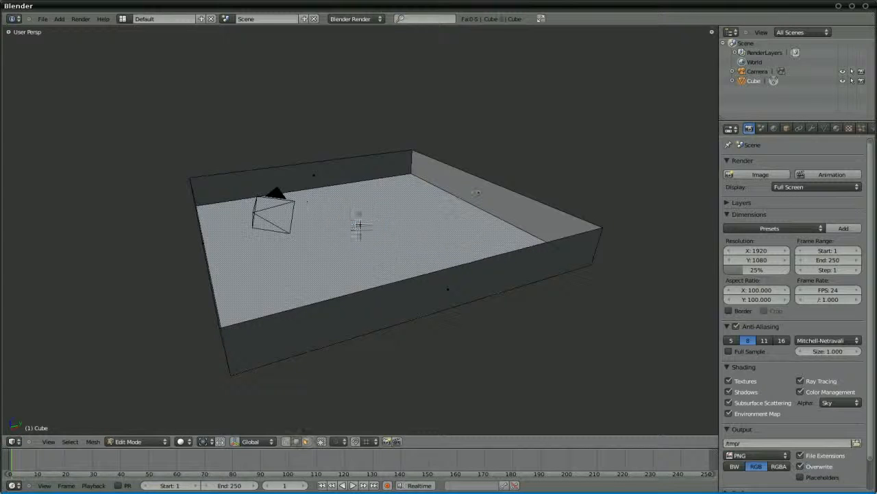
{"action": "right_click", "coordinate": [438, 272]}
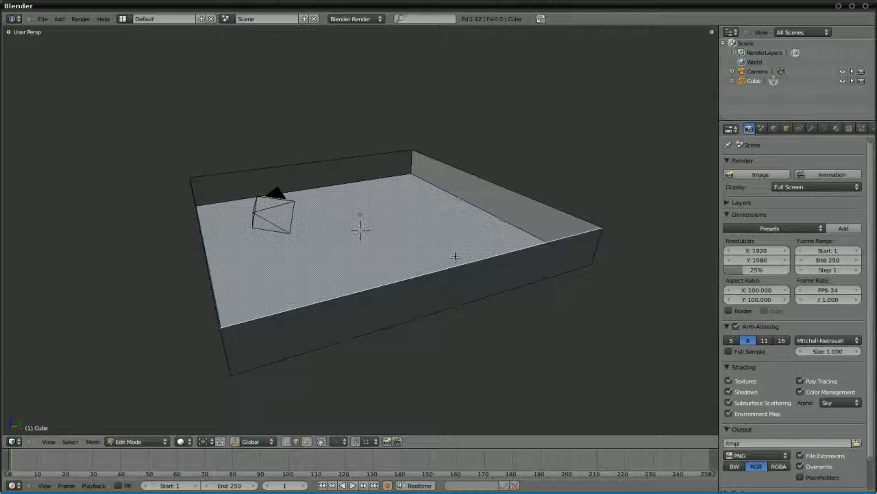
{"action": "key", "text": "KP_3"}
{"action": "key", "text": "KP_5"}
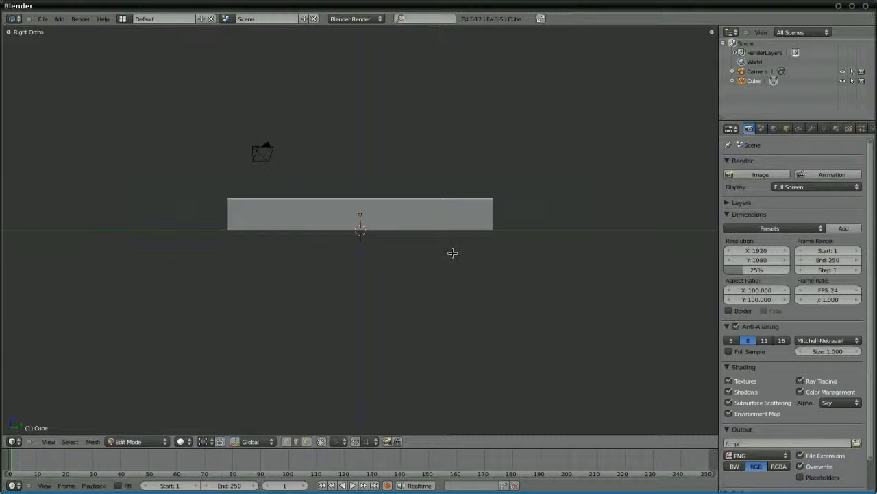
{"action": "key", "text": "b"}
{"action": "left_click_drag", "start_coordinate": [519, 179], "coordinate": [192, 215]}
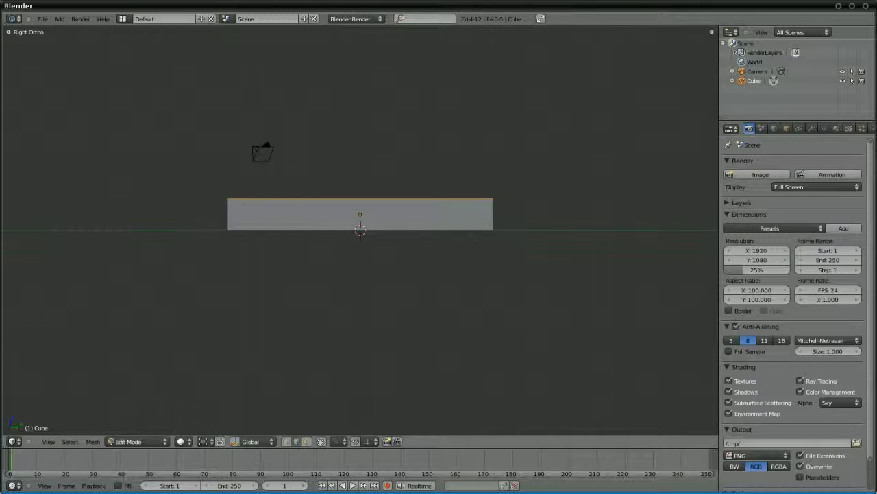
{"action": "key", "text": "g"}
{"action": "key", "text": "z"}
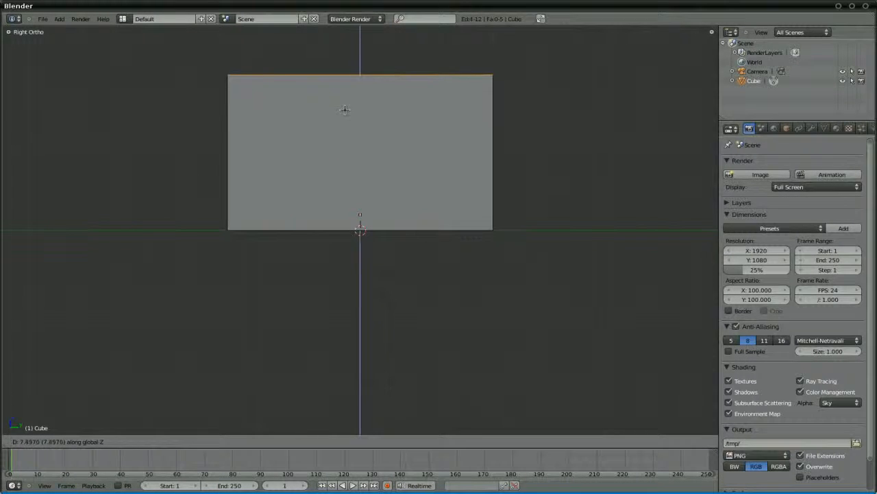
{"action": "left_click", "coordinate": [346, 104]}
Return to Object Mode and move the finished open-topped room box to the second layer
{"action": "middle_click_drag", "start_coordinate": [252, 142], "coordinate": [300, 204]}
{"action": "key", "text": "KP_5"}
{"action": "key", "text": "Tab"}
{"action": "scroll", "coordinate": [279, 174], "scroll_direction": "down", "scroll_amount": 2}
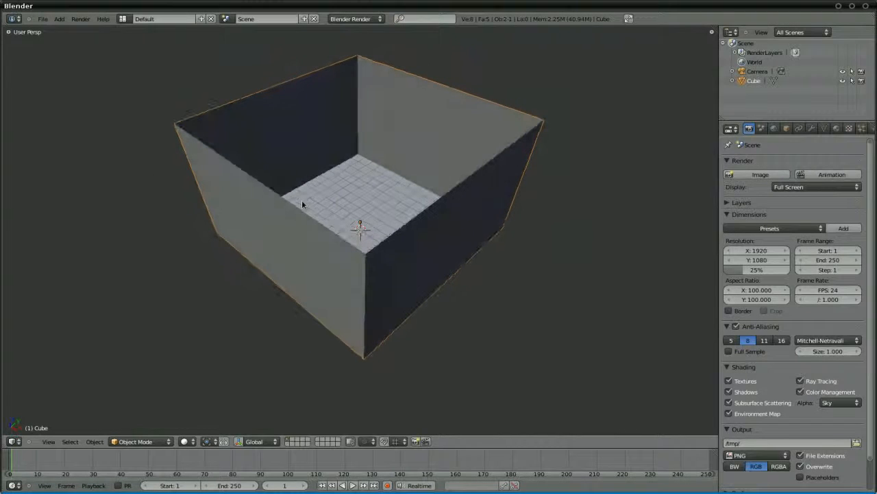
{"action": "key", "text": "m"}
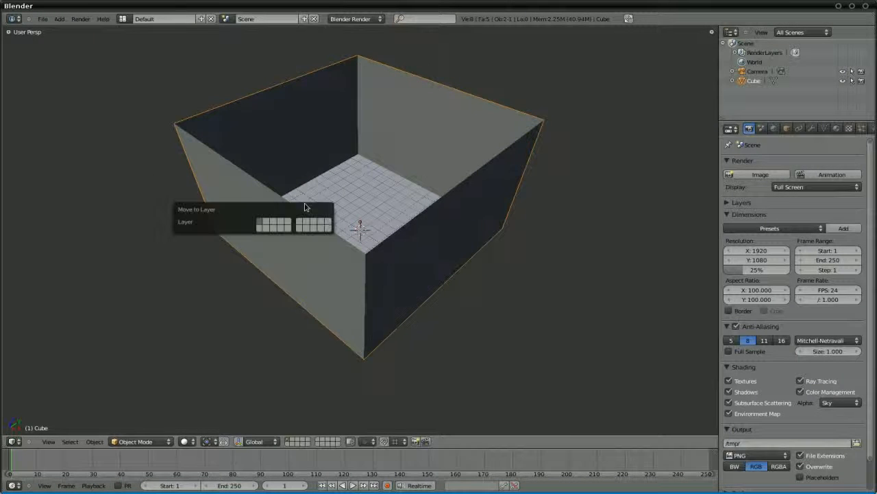
{"action": "left_click", "coordinate": [269, 222]}
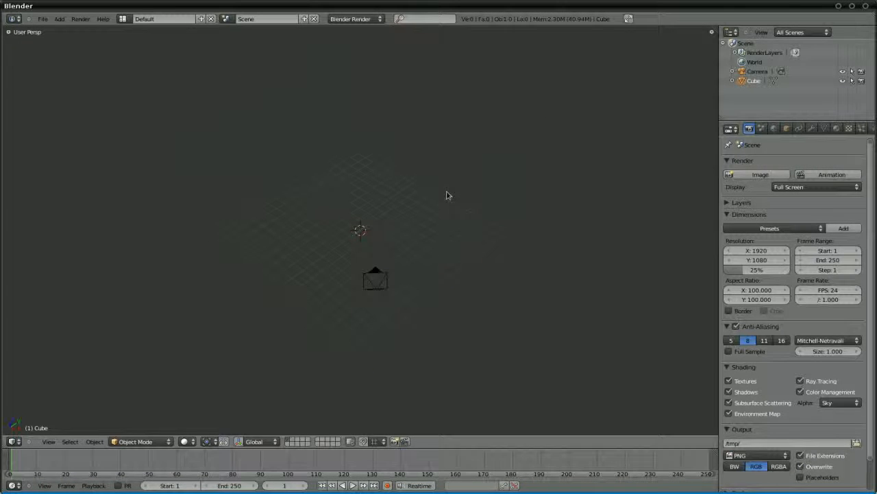
Add a UV sphere at the 3D cursor through the operator search and centre the view on it
{"action": "key", "text": "space"}
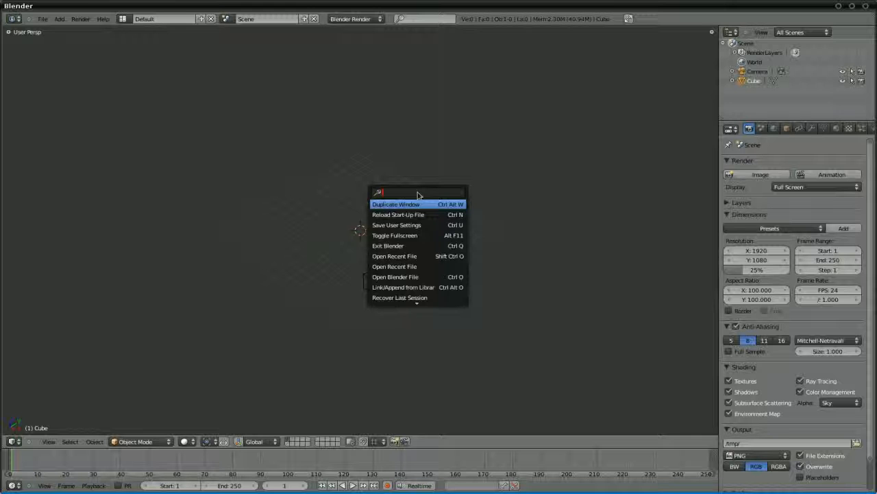
{"action": "type", "text": "sphe"}
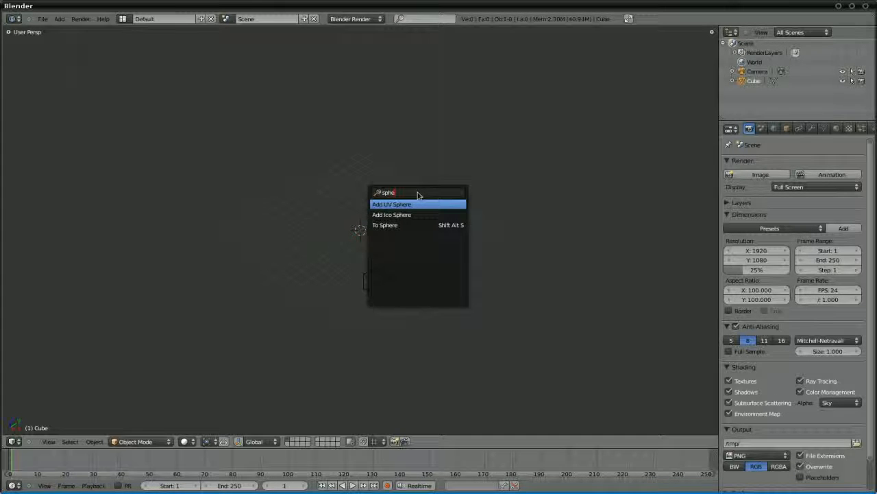
{"action": "key", "text": "Return"}
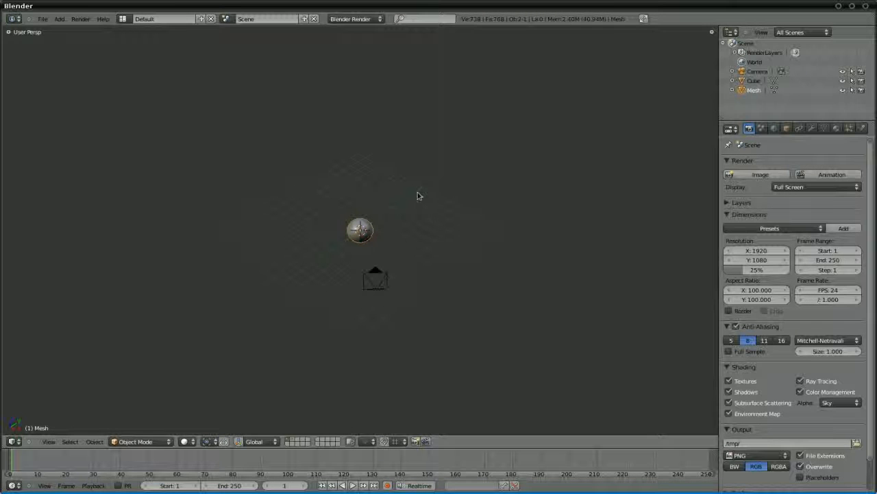
{"action": "key", "text": "KP_Decimal"}
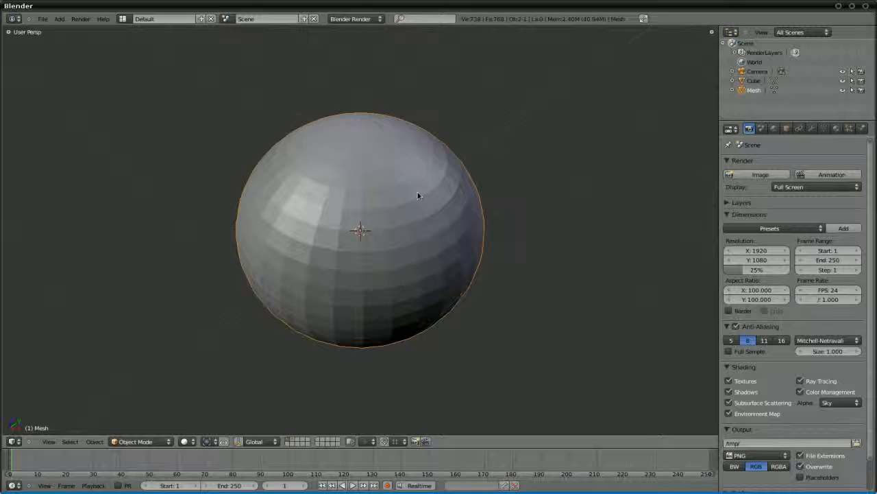
Show the tool shelf with the UV sphere's creation settings and apply smooth shading to the sphere
{"action": "key", "text": "t"}
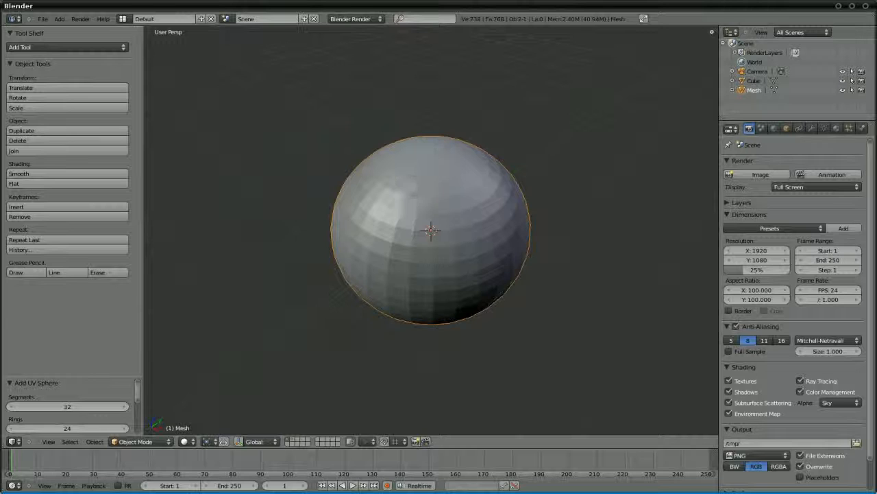
{"action": "left_click_drag", "start_coordinate": [71, 387], "coordinate": [78, 293]}
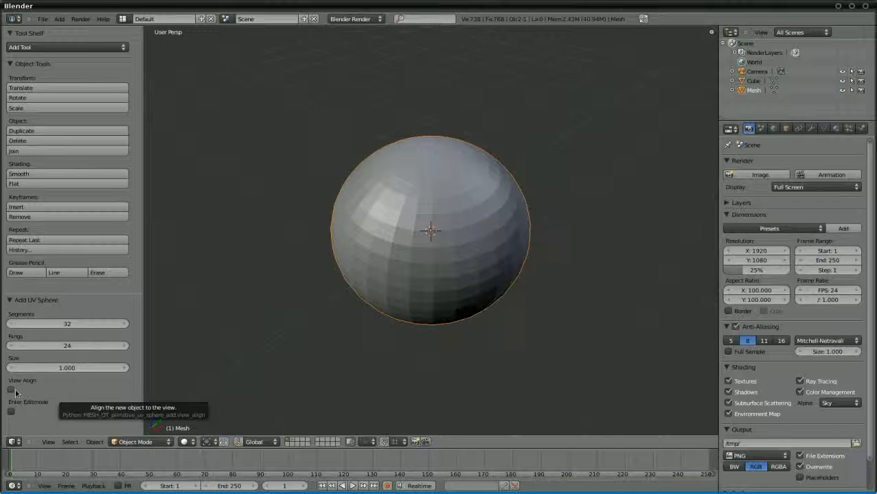
{"action": "left_click_drag", "start_coordinate": [68, 327], "coordinate": [94, 367]}
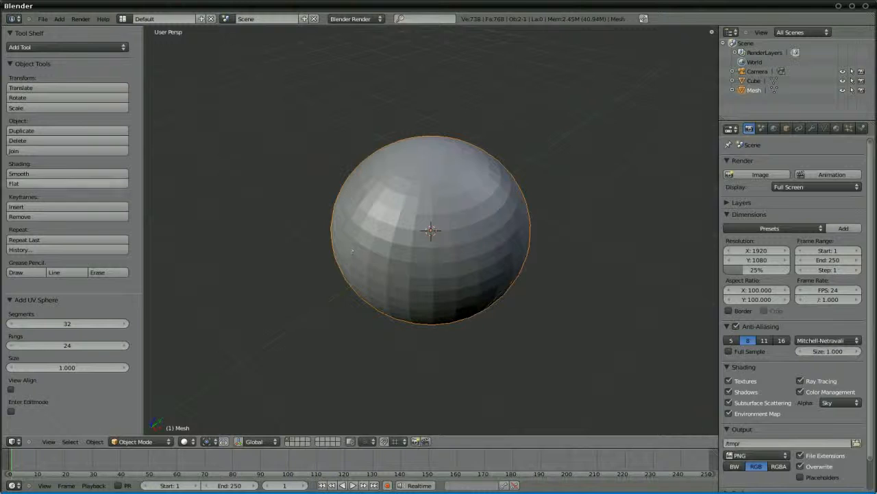
{"action": "left_click", "coordinate": [92, 175]}
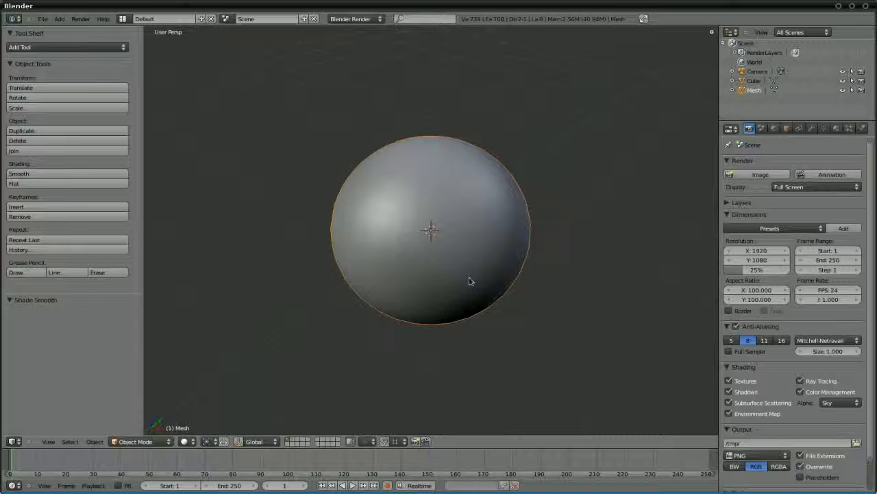
In Edit Mode with Vertex selection, select the sphere's top pole and grow the selection to a cap five rings wide
{"action": "key", "text": "Tab"}
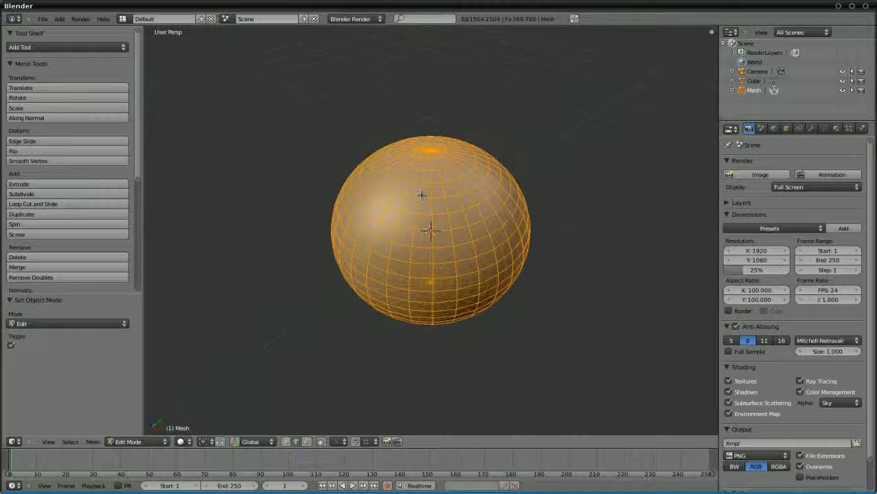
{"action": "key", "text": "KP_7"}
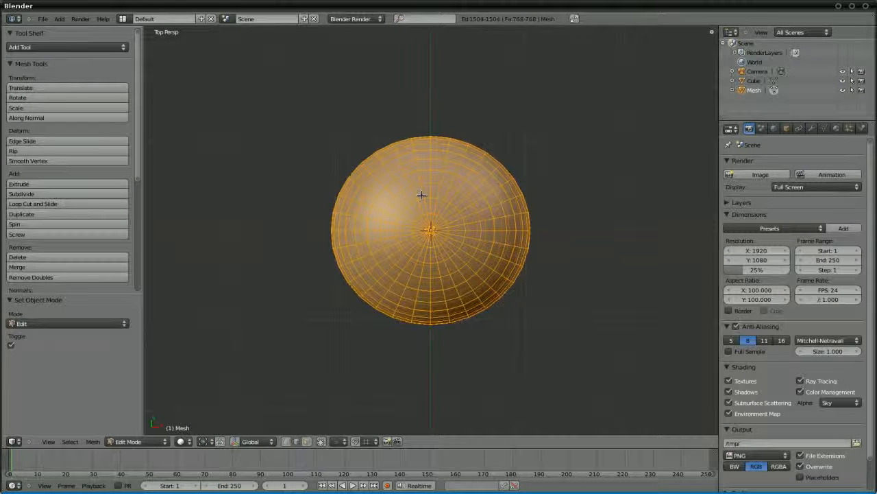
{"action": "key", "text": "KP_5"}
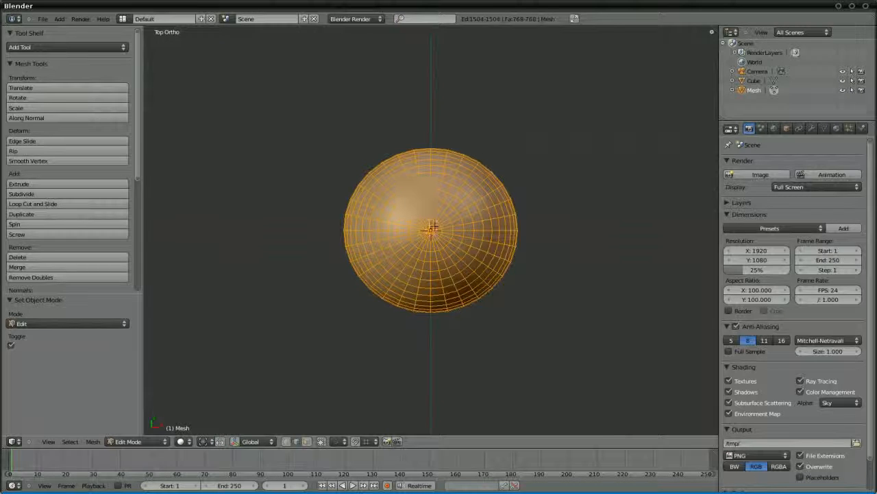
{"action": "key", "text": "a"}
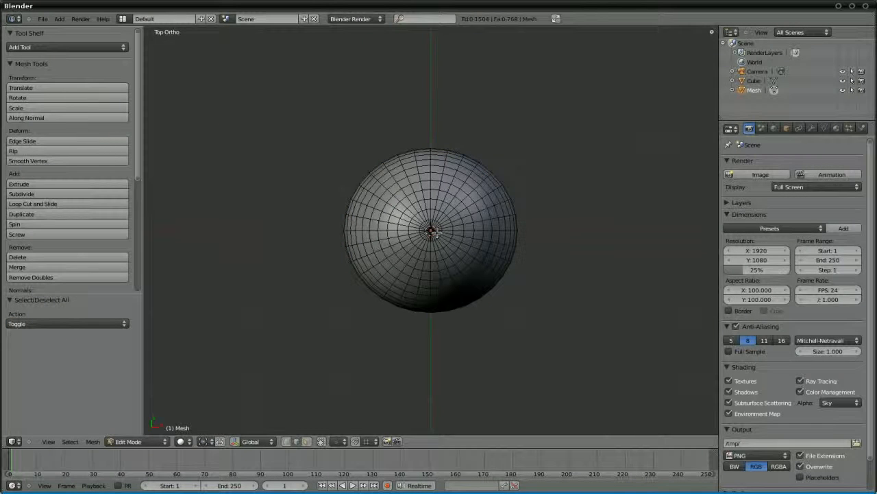
{"action": "key", "text": "ctrl+Tab"}
{"action": "left_click", "coordinate": [432, 226]}
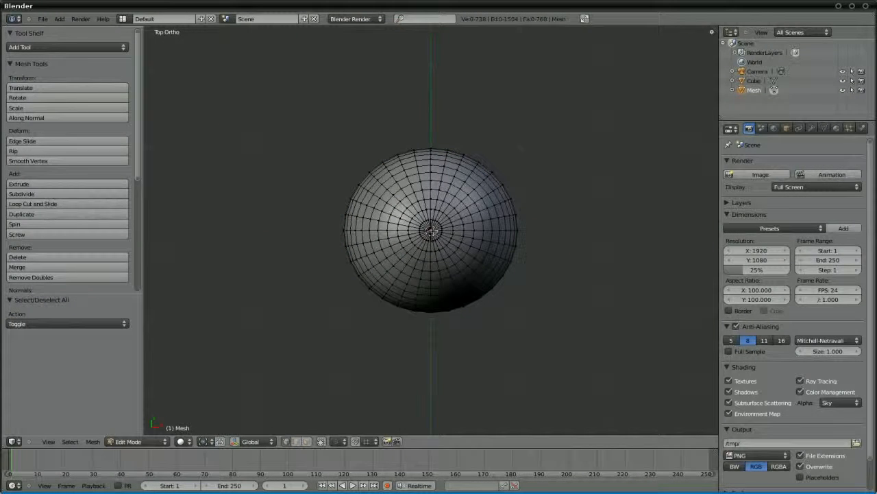
{"action": "right_click", "coordinate": [431, 230]}
{"action": "key", "text": "ctrl+KP_Add"}
{"action": "key", "text": "ctrl+KP_Add"}
{"action": "key", "text": "ctrl+KP_Add"}
{"action": "key", "text": "ctrl+KP_Add"}
{"action": "key", "text": "ctrl+KP_Add"}
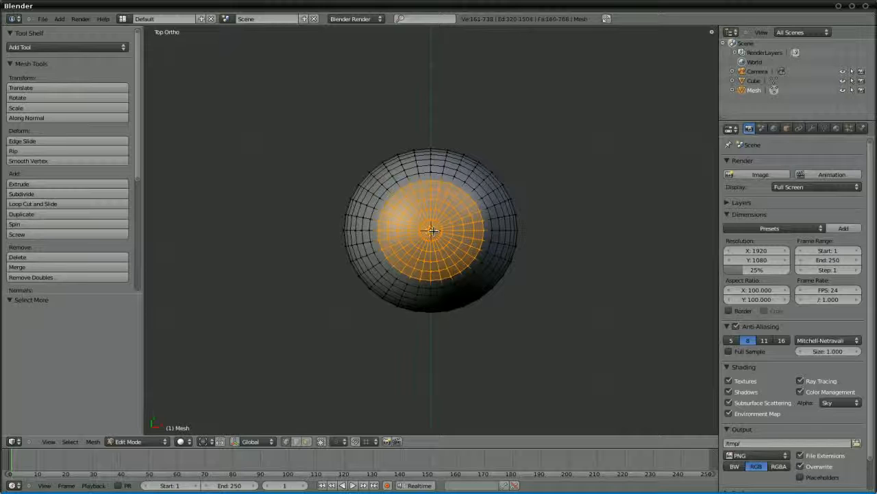
{"action": "key", "text": "ctrl+KP_Add"}
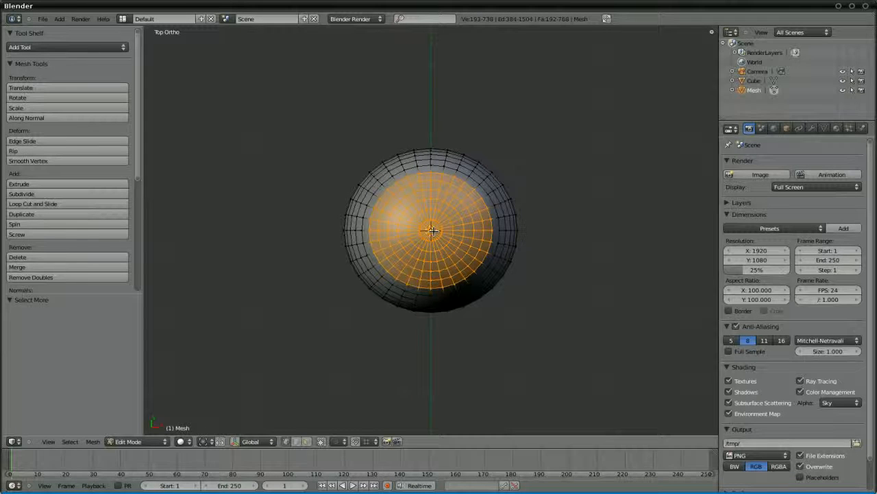
{"action": "key", "text": "ctrl+KP_Subtract"}
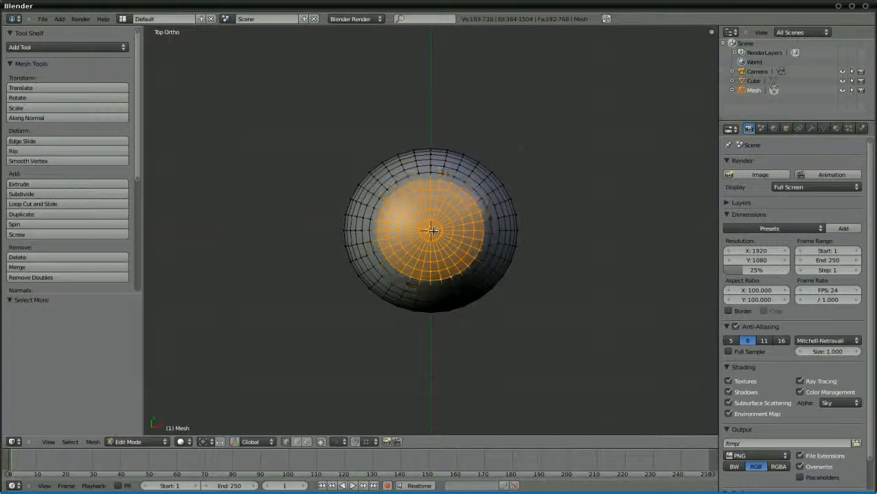
Extrude the selected cap by -0.1 along the global Z axis to sink it into the sphere
{"action": "key", "text": "KP_1"}
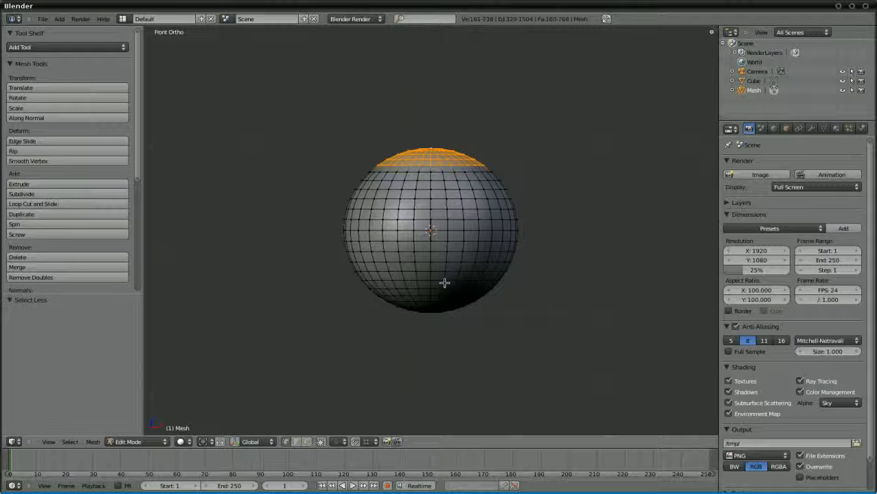
{"action": "scroll", "coordinate": [445, 282], "scroll_direction": "up", "scroll_amount": 2}
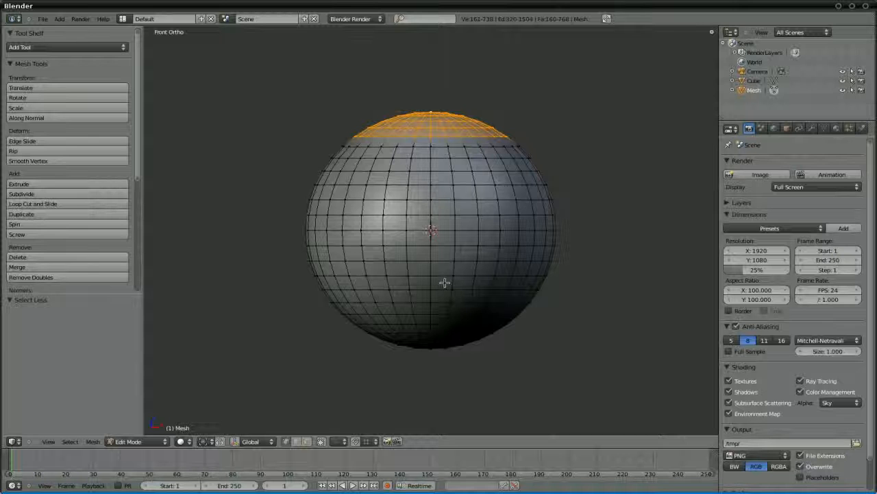
{"action": "key", "text": "e"}
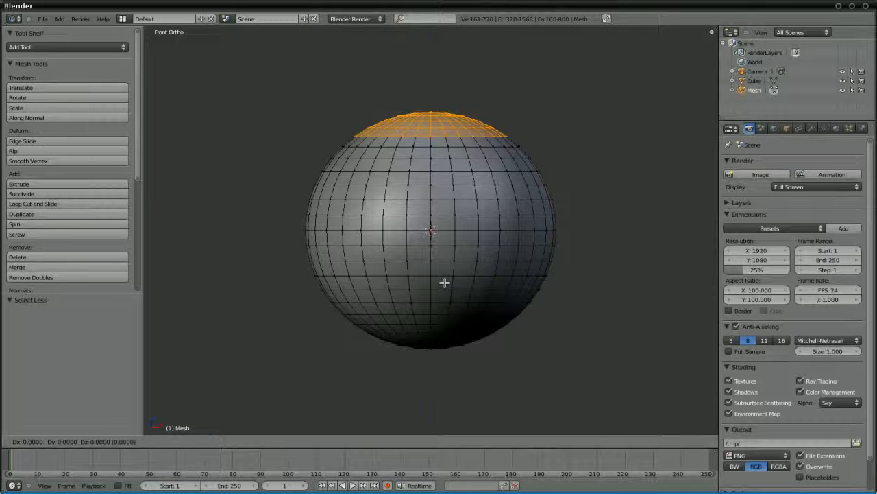
{"action": "key", "text": "z"}
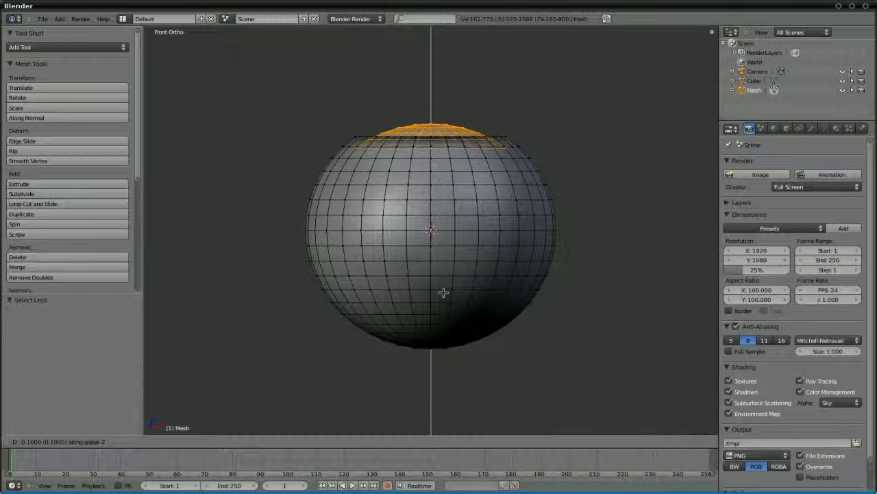
{"action": "left_click", "coordinate": [443, 293]}
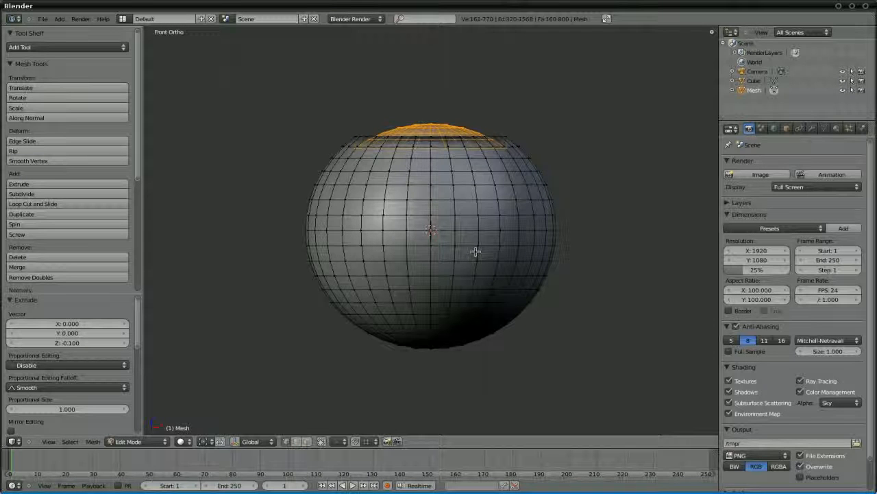
Shrink the selection to the innermost ring around the pole and extrude it by -0.8 along the global Z axis
{"action": "key", "text": "KP_7"}
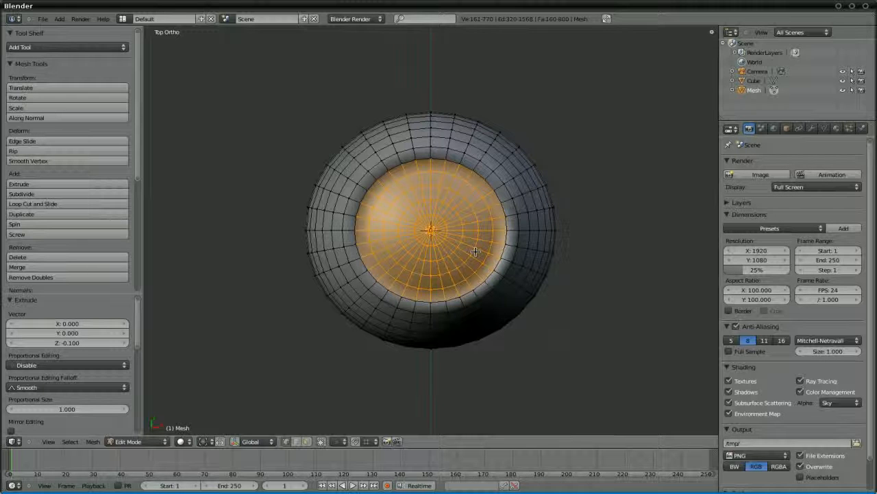
{"action": "key", "text": "ctrl+KP_Subtract"}
{"action": "key", "text": "ctrl+KP_Subtract"}
{"action": "key", "text": "ctrl+KP_Subtract"}
{"action": "key", "text": "ctrl+KP_Subtract"}
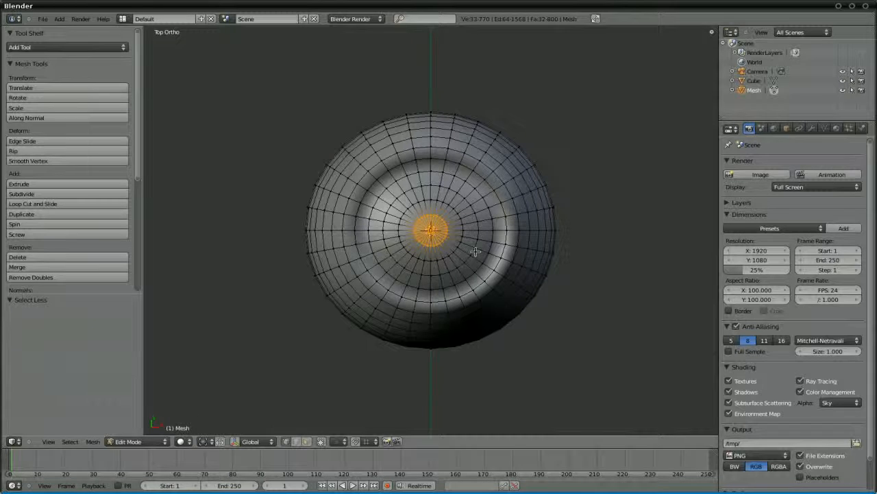
{"action": "key", "text": "KP_1"}
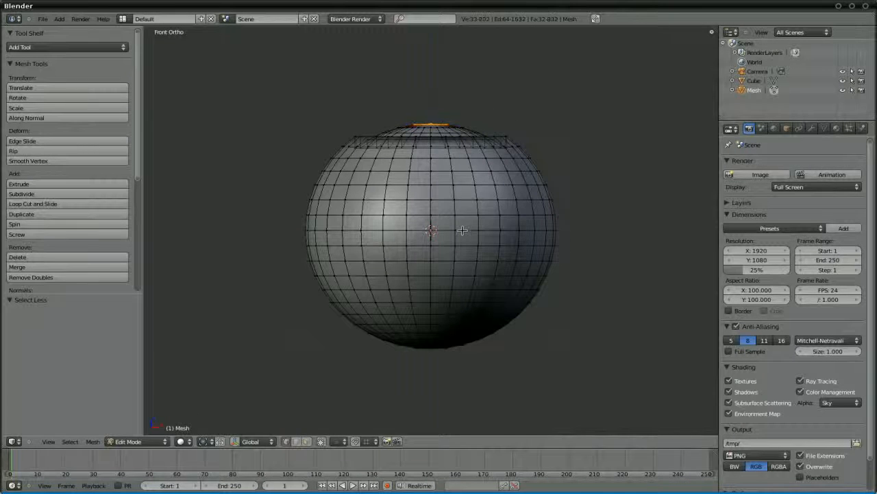
{"action": "key", "text": "e"}
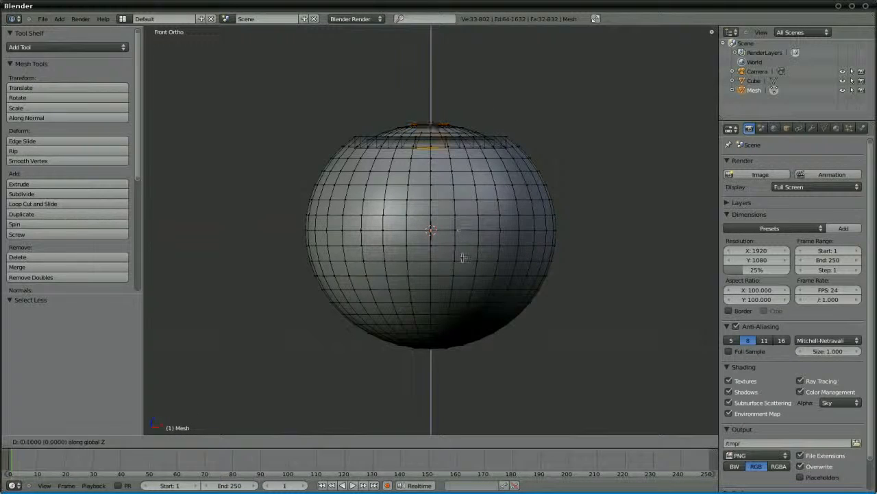
{"action": "left_click", "coordinate": [455, 323]}
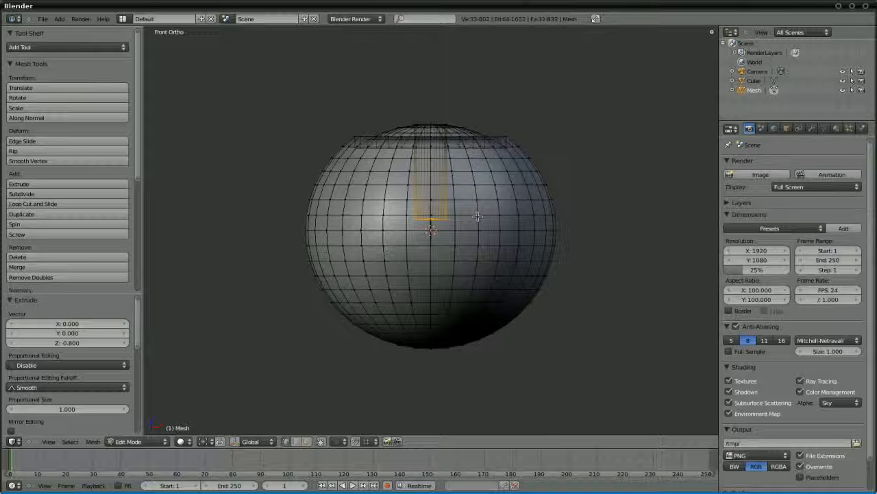
Clear the selection, use Face selection limited to visible geometry, and select one horizontal face loop above and one below the sphere's two equatorial rows
{"action": "key", "text": "a"}
{"action": "key", "text": "ctrl+Tab"}
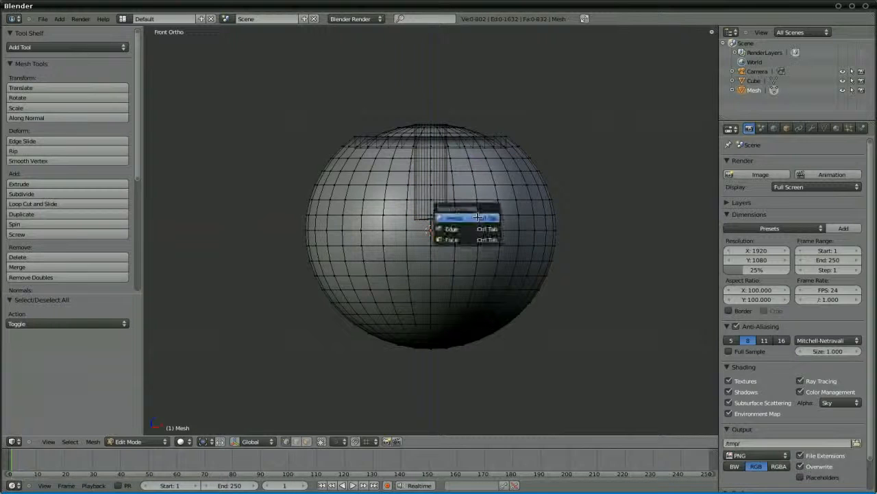
{"action": "left_click", "coordinate": [471, 239]}
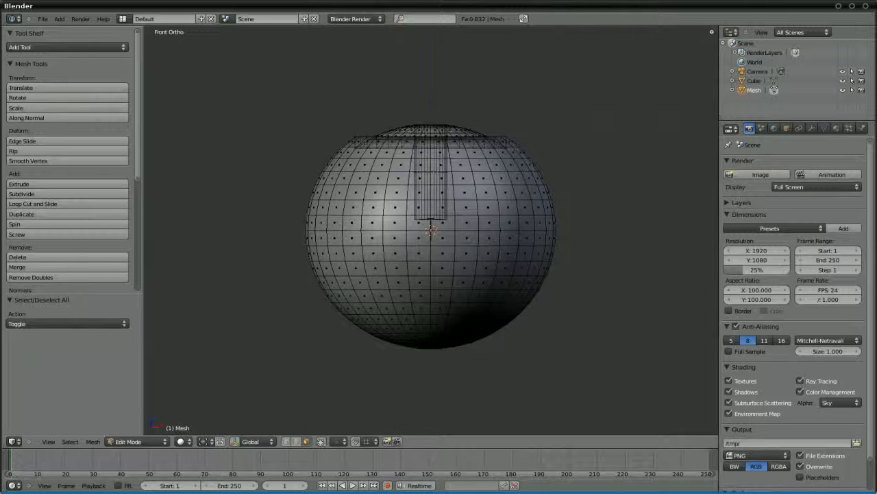
{"action": "left_click", "coordinate": [322, 440]}
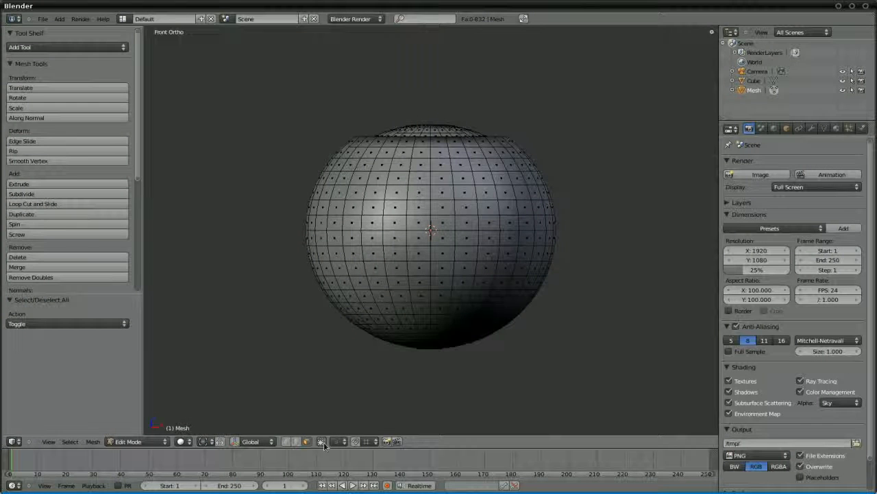
{"action": "right_click", "coordinate": [445, 210], "text": "alt"}
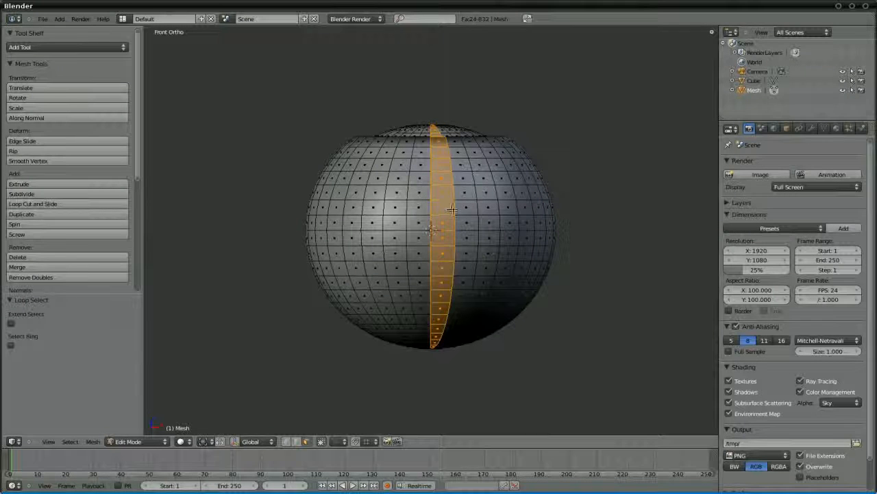
{"action": "right_click", "coordinate": [458, 208], "text": "alt"}
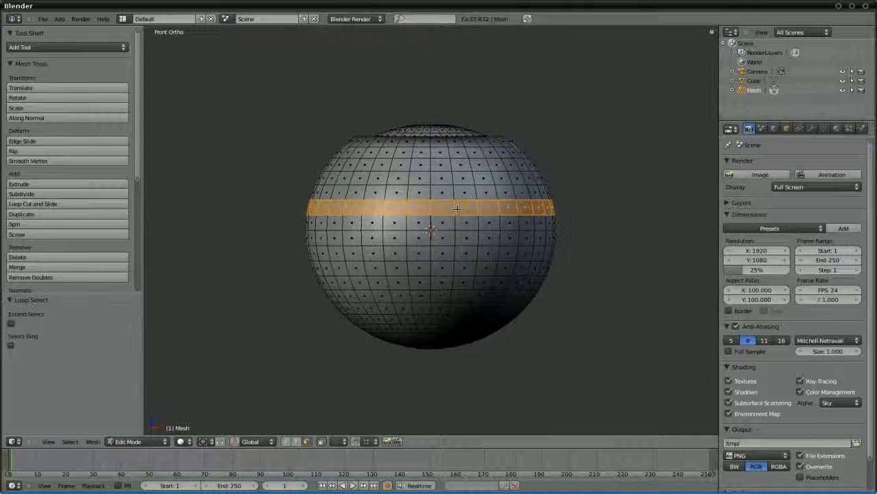
{"action": "right_click", "coordinate": [456, 255], "text": "alt+shift"}
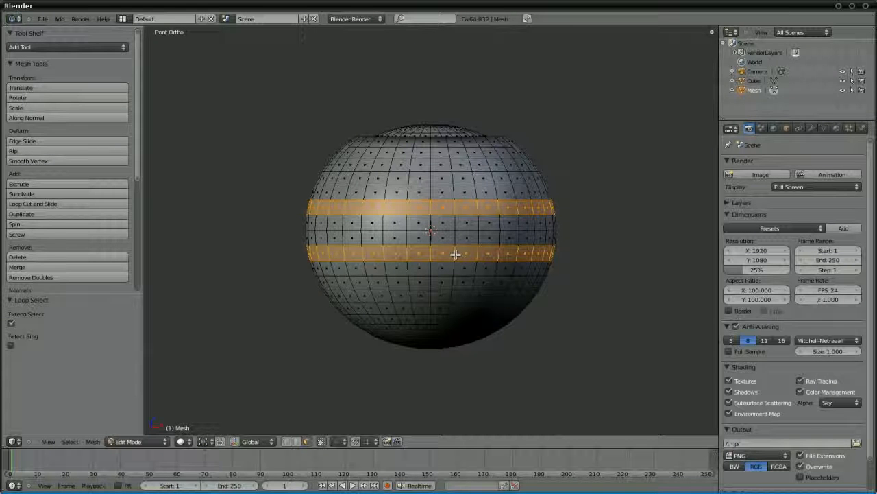
Extrude the two selected face loops in place and scale them by 0.9 with global Z locked to form two grooves
{"action": "key", "text": "KP_7"}
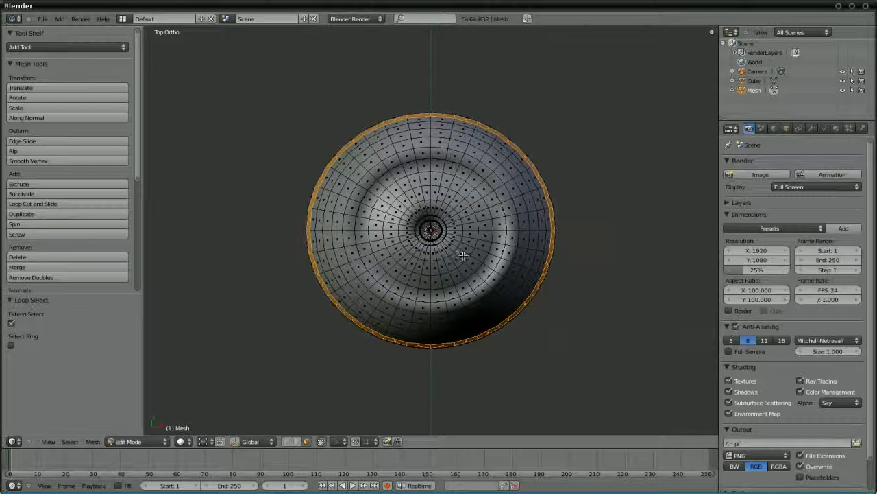
{"action": "key", "text": "e"}
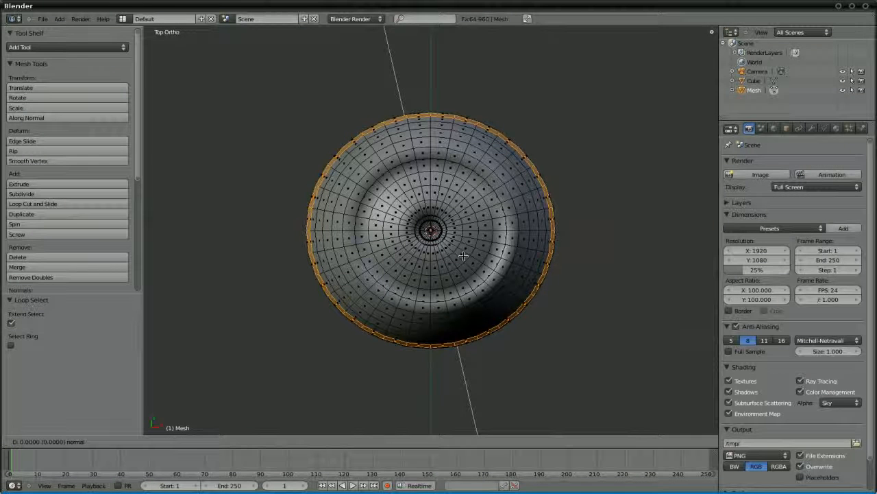
{"action": "right_click", "coordinate": [464, 255]}
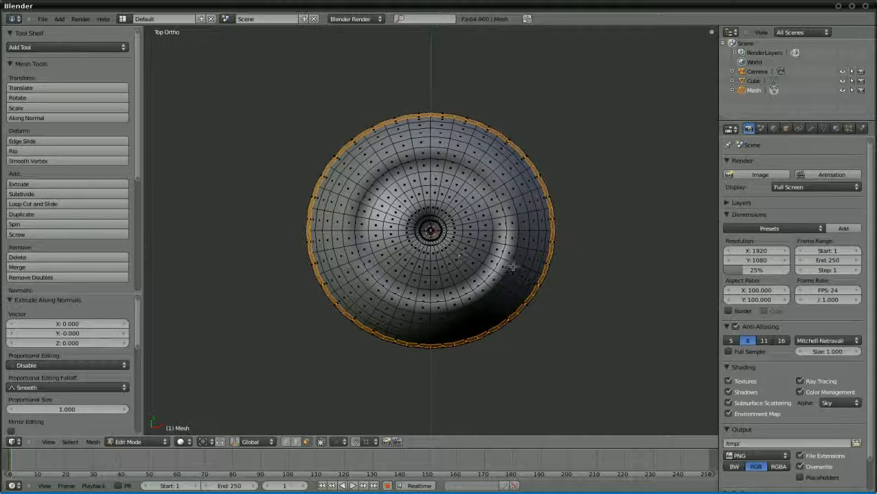
{"action": "key", "text": "s"}
{"action": "key", "text": "shift+z"}
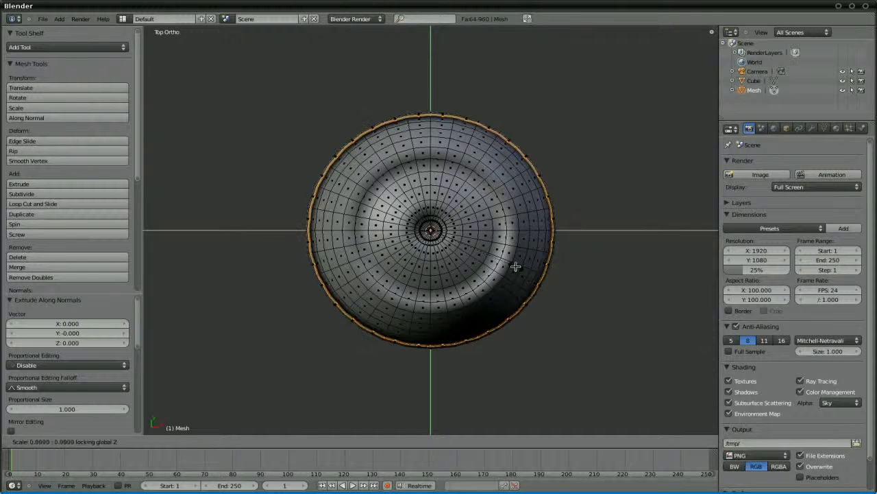
{"action": "type", "text": "0.9"}
{"action": "key", "text": "Return"}
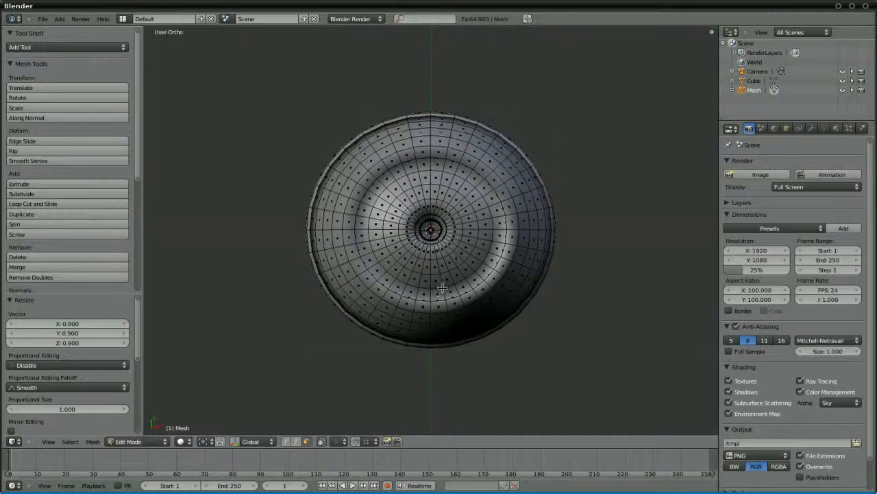
{"action": "key", "text": "KP_1"}
{"action": "middle_click_drag", "start_coordinate": [445, 270], "coordinate": [465, 264]}
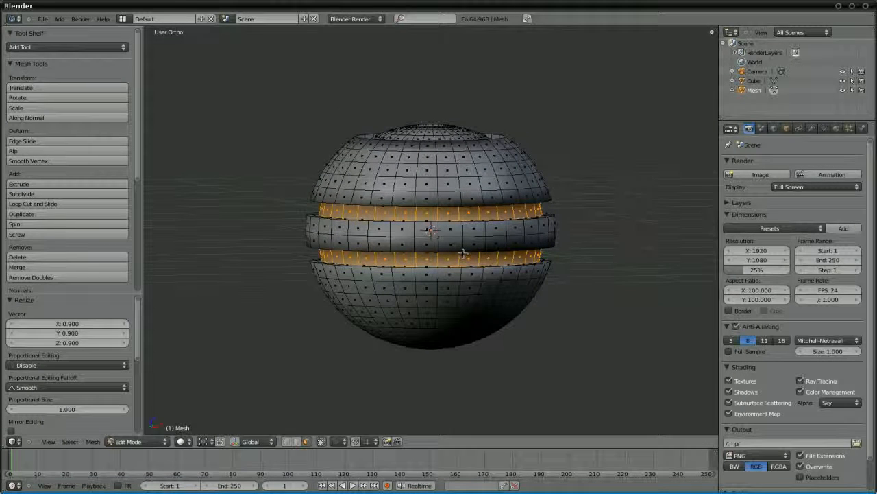
{"action": "key", "text": "Tab"}
{"action": "key", "text": "Tab"}
{"action": "key", "text": "Tab"}
{"action": "middle_click_drag", "start_coordinate": [441, 148], "coordinate": [626, 214]}
{"action": "mouse_move", "coordinate": [464, 221]}
{"action": "middle_mouse_down"}
{"action": "mouse_move", "coordinate": [366, 194]}
{"action": "mouse_move", "coordinate": [458, 185]}
{"action": "middle_mouse_up"}
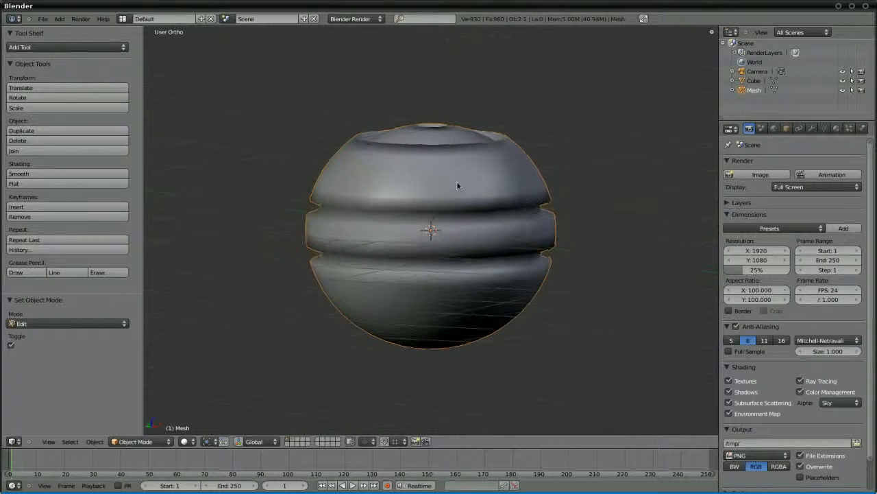
In Edge selection, clear the selection and select the lower lip and upper inner edge loops of both grooves
{"action": "key", "text": "Tab"}
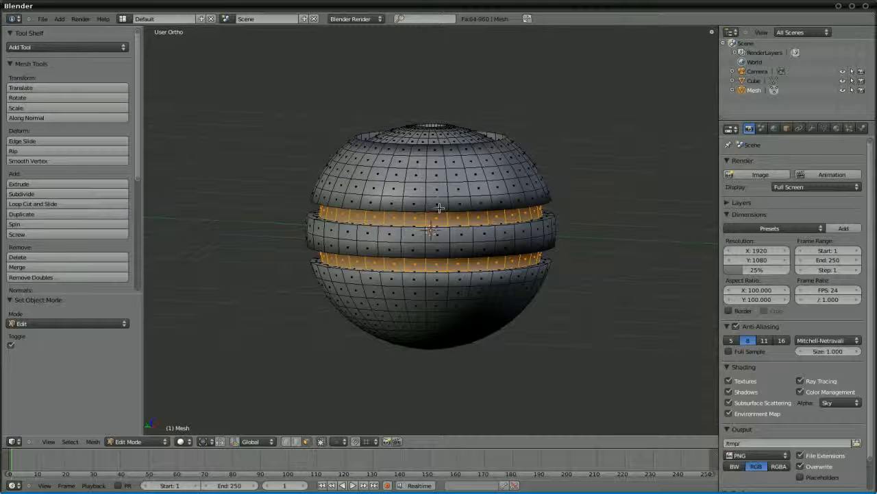
{"action": "left_click", "coordinate": [439, 198]}
{"action": "key", "text": "a"}
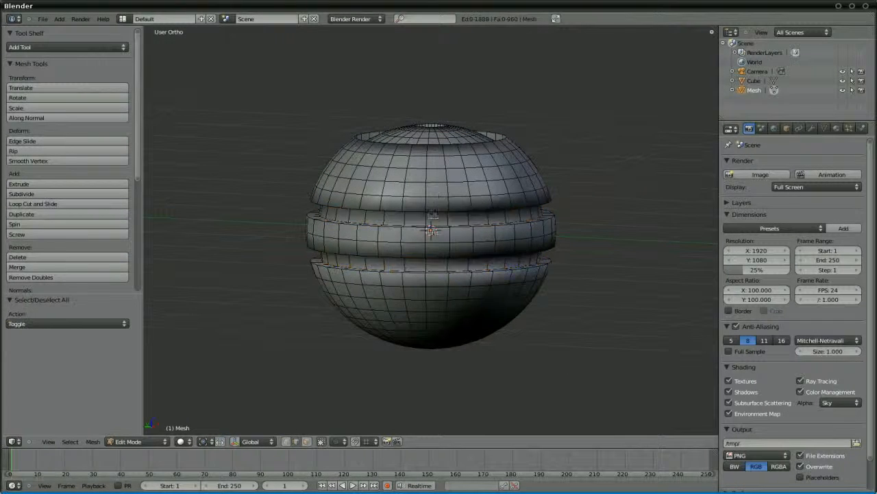
{"action": "scroll", "coordinate": [434, 276], "scroll_direction": "up", "scroll_amount": 1}
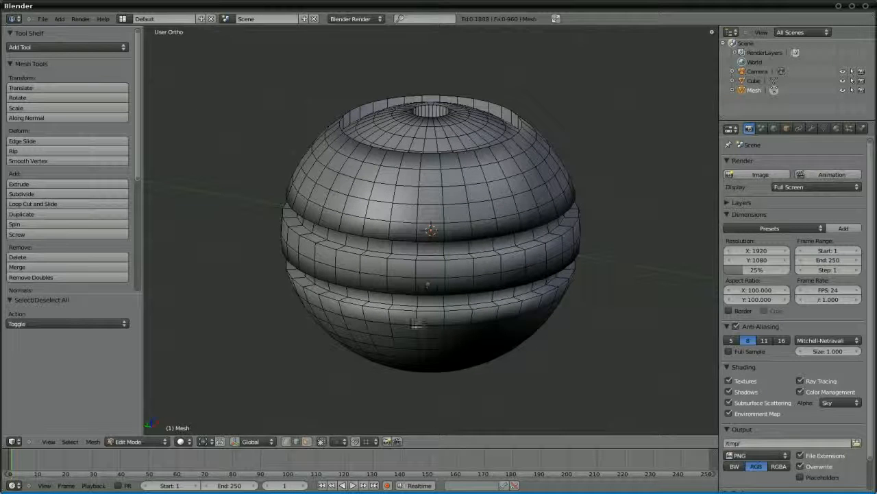
{"action": "right_click", "coordinate": [429, 311], "text": "alt"}
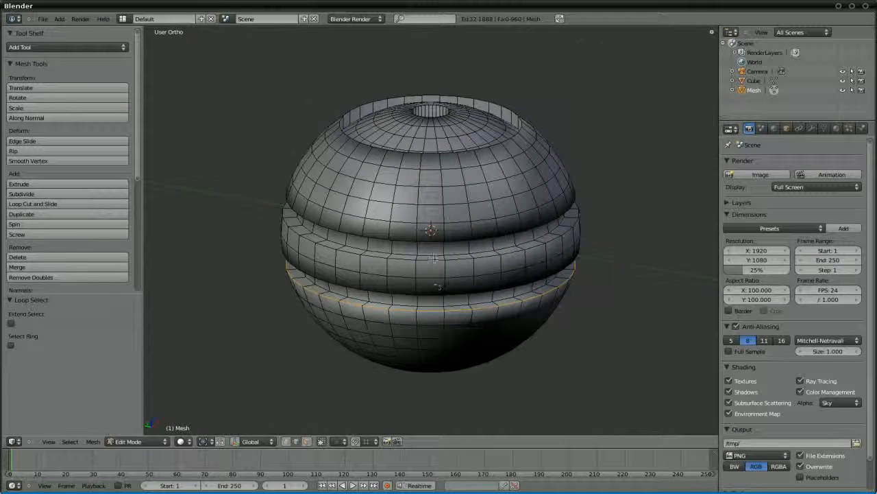
{"action": "right_click", "coordinate": [433, 261], "text": "alt+shift"}
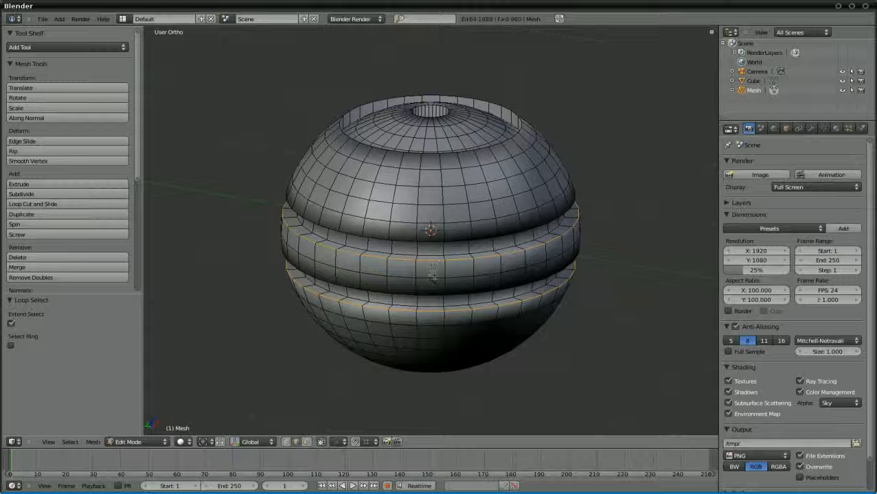
{"action": "middle_click_drag", "start_coordinate": [435, 294], "coordinate": [435, 237]}
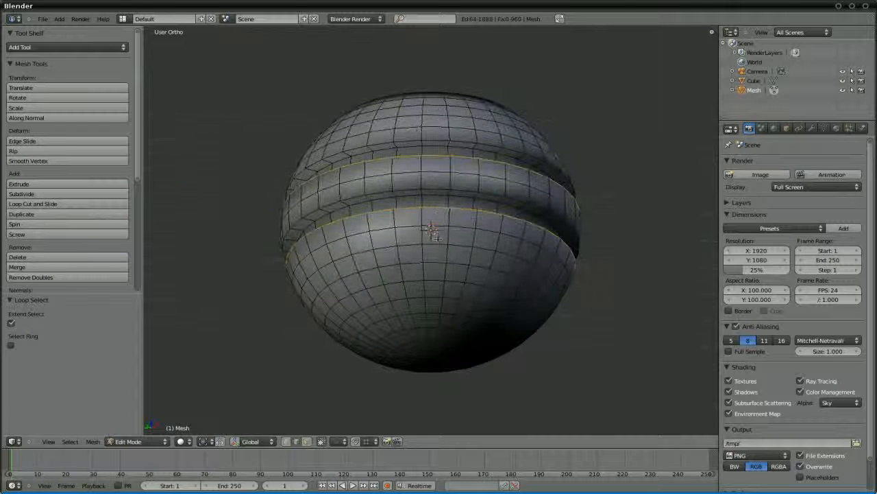
{"action": "right_click", "coordinate": [439, 200], "text": "alt+shift"}
{"action": "right_click", "coordinate": [440, 144], "text": "alt+shift"}
Add the outer rim of the top recess and the rim of the pole hole to the selection and mark all selected edges as sharp
{"action": "middle_click_drag", "start_coordinate": [440, 141], "coordinate": [438, 259]}
{"action": "right_click", "coordinate": [446, 276], "text": "alt+shift"}
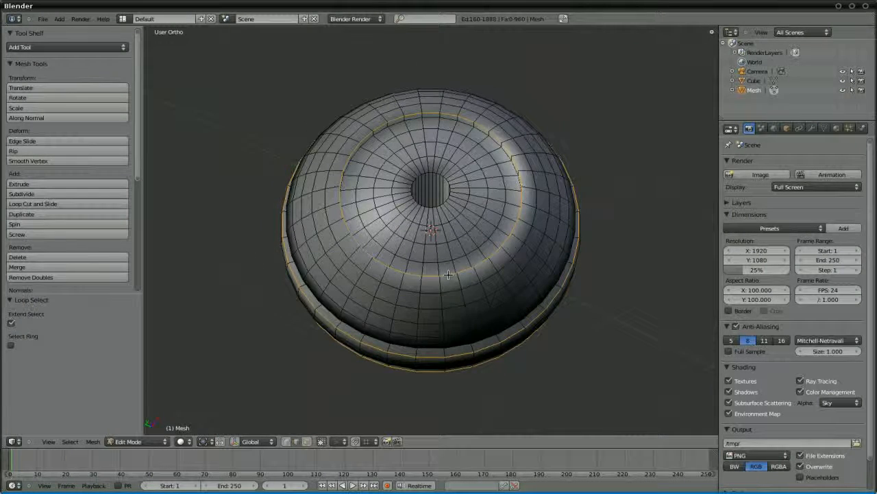
{"action": "right_click", "coordinate": [445, 202], "text": "alt+shift"}
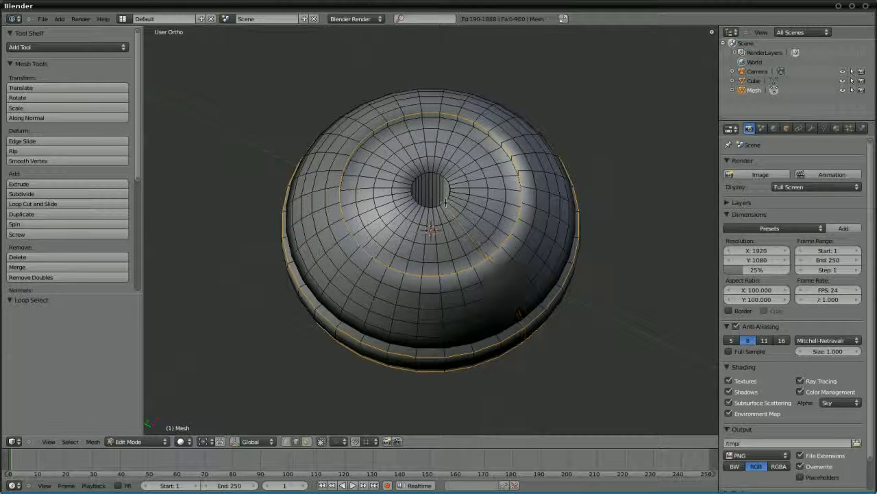
{"action": "scroll", "coordinate": [445, 202], "scroll_direction": "up", "scroll_amount": 3}
{"action": "right_click", "coordinate": [449, 184], "text": "alt+shift"}
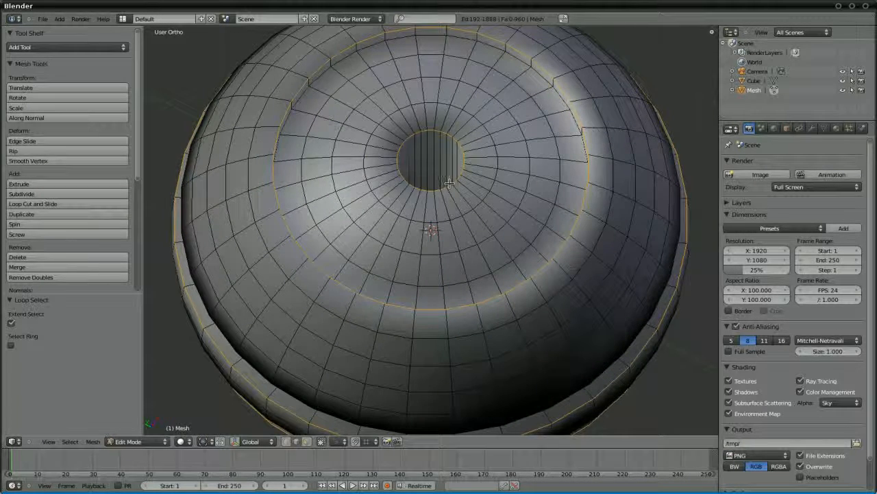
{"action": "scroll", "coordinate": [449, 183], "scroll_direction": "down", "scroll_amount": 5}
{"action": "key", "text": "ctrl+e"}
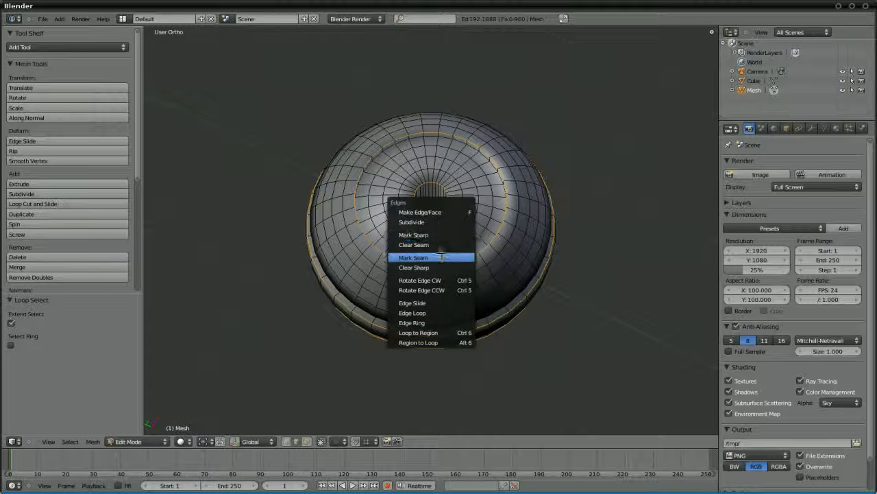
{"action": "left_click", "coordinate": [442, 257]}
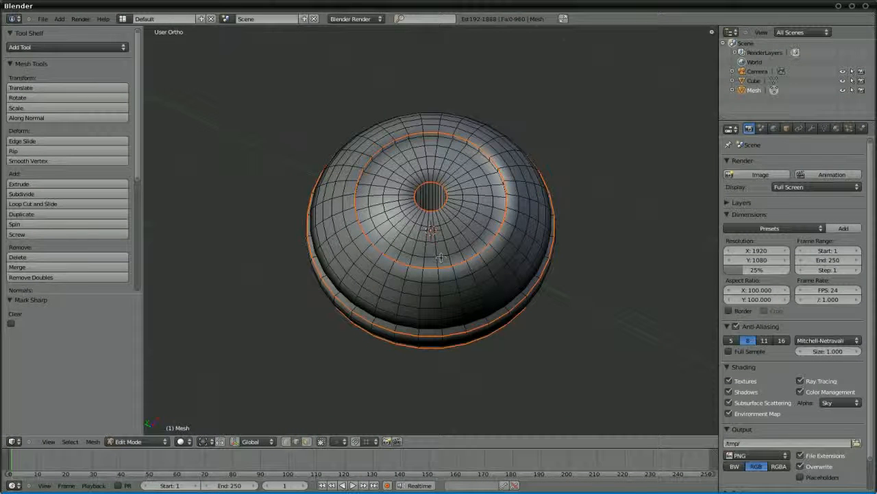
Clear the selection and select the inner bottom edge loops of the pole hole and the top recess
{"action": "middle_click_drag", "start_coordinate": [435, 214], "coordinate": [440, 234]}
{"action": "scroll", "coordinate": [441, 219], "scroll_direction": "up", "scroll_amount": 6}
{"action": "key", "text": "a"}
{"action": "right_click", "coordinate": [455, 196], "text": "alt"}
{"action": "scroll", "coordinate": [449, 218], "scroll_direction": "down", "scroll_amount": 5}
{"action": "middle_click_drag", "start_coordinate": [422, 222], "coordinate": [387, 178]}
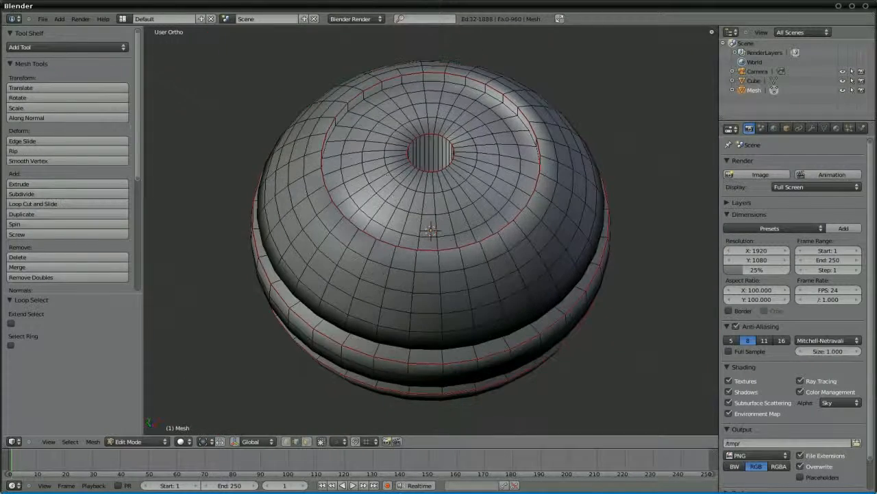
{"action": "right_click", "coordinate": [356, 106], "text": "alt+shift"}
{"action": "middle_click_drag", "start_coordinate": [356, 107], "coordinate": [422, 214]}
Add the lower inner edge loops of both grooves and the middle band's lower lip to the selection, and mark the selected edges as sharp
{"action": "right_click", "coordinate": [422, 293], "text": "alt+shift"}
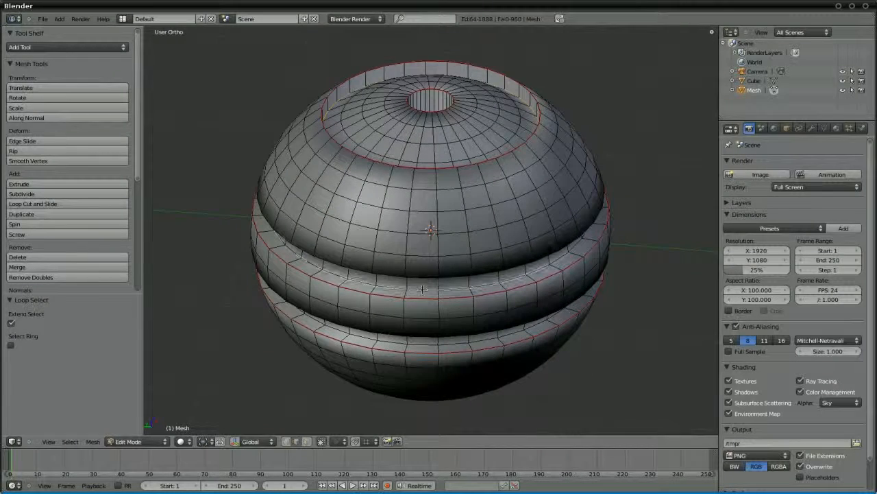
{"action": "right_click", "coordinate": [419, 342], "text": "alt+shift"}
{"action": "middle_click_drag", "start_coordinate": [427, 342], "coordinate": [411, 319]}
{"action": "right_click", "coordinate": [463, 282], "text": "alt+shift"}
{"action": "key", "text": "ctrl+e"}
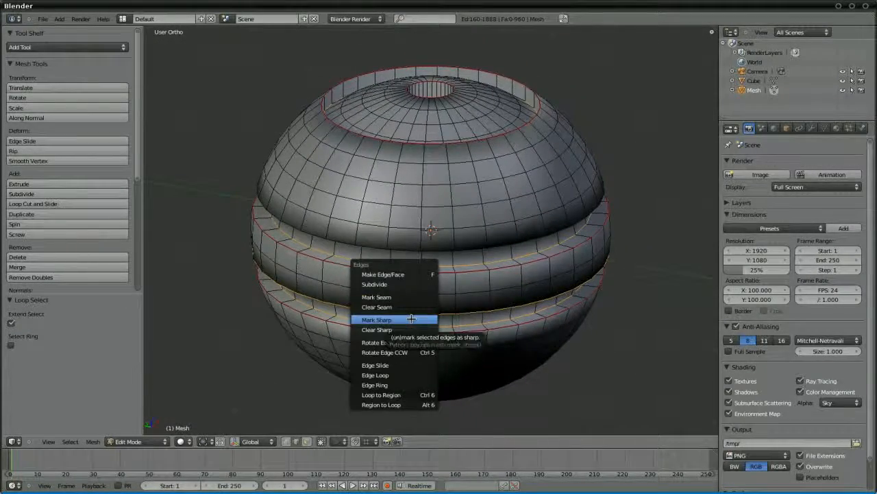
{"action": "left_click", "coordinate": [411, 319]}
Mark the upper groove's upper lip edge loop as sharp, clear the selection and return to Object Mode
{"action": "middle_click_drag", "start_coordinate": [415, 306], "coordinate": [485, 137]}
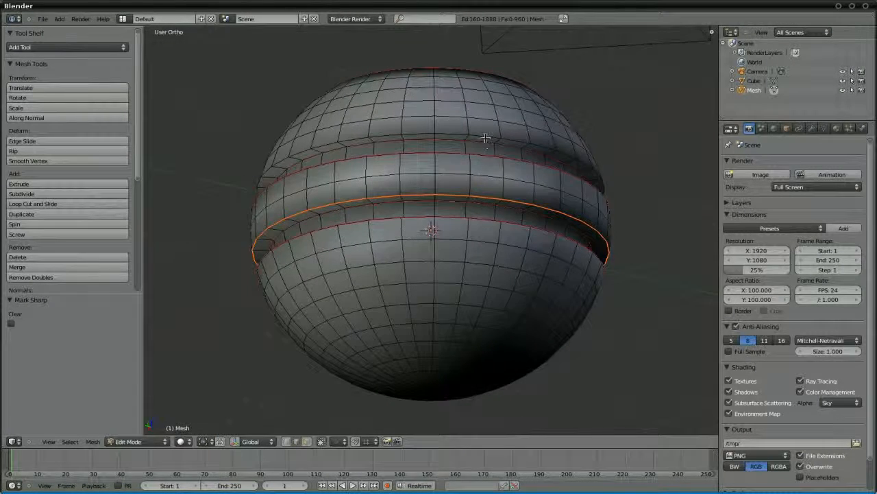
{"action": "right_click", "coordinate": [484, 134], "text": "alt"}
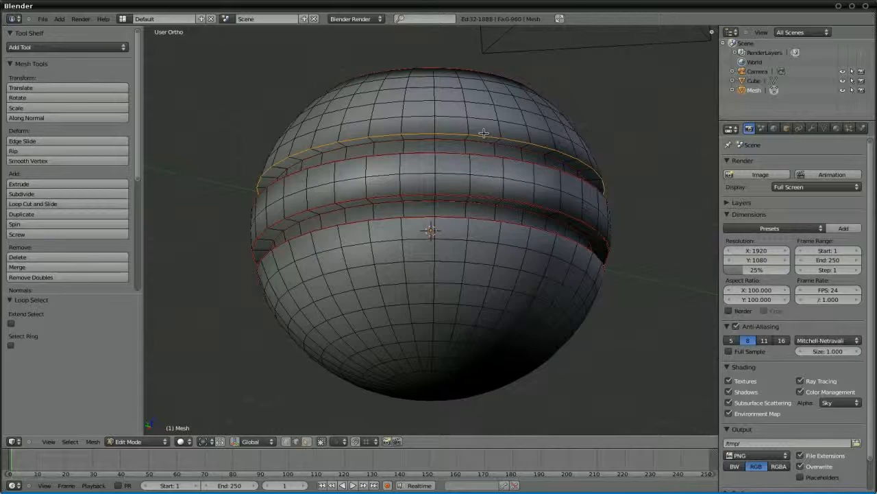
{"action": "left_click", "coordinate": [484, 133]}
{"action": "middle_click_drag", "start_coordinate": [484, 133], "coordinate": [516, 221]}
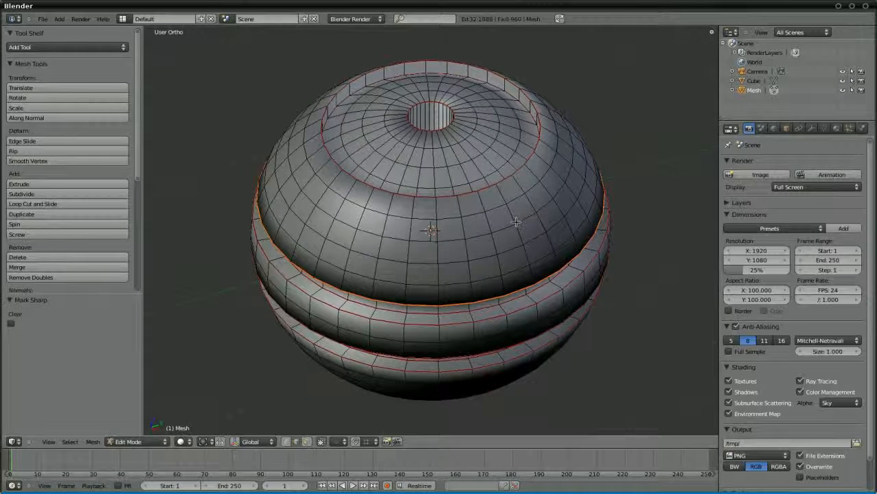
{"action": "scroll", "coordinate": [517, 222], "scroll_direction": "down", "scroll_amount": 2}
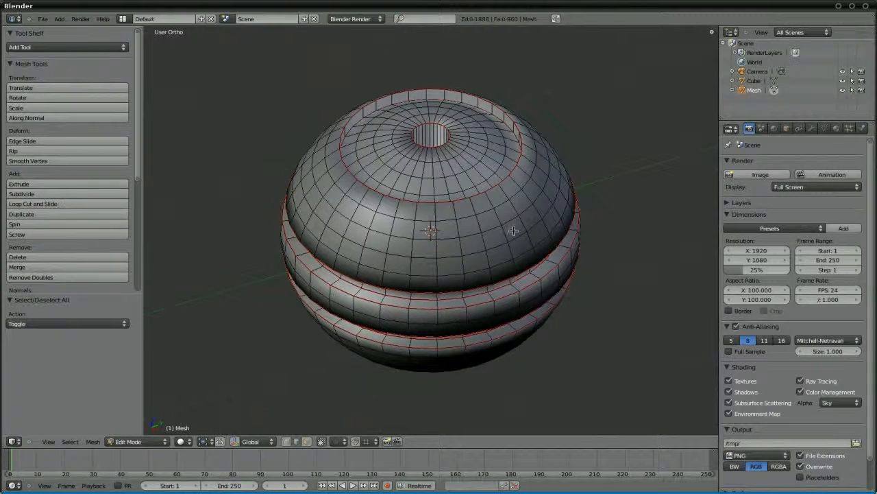
{"action": "scroll", "coordinate": [515, 230], "scroll_direction": "down", "scroll_amount": 1}
{"action": "key", "text": "Tab"}
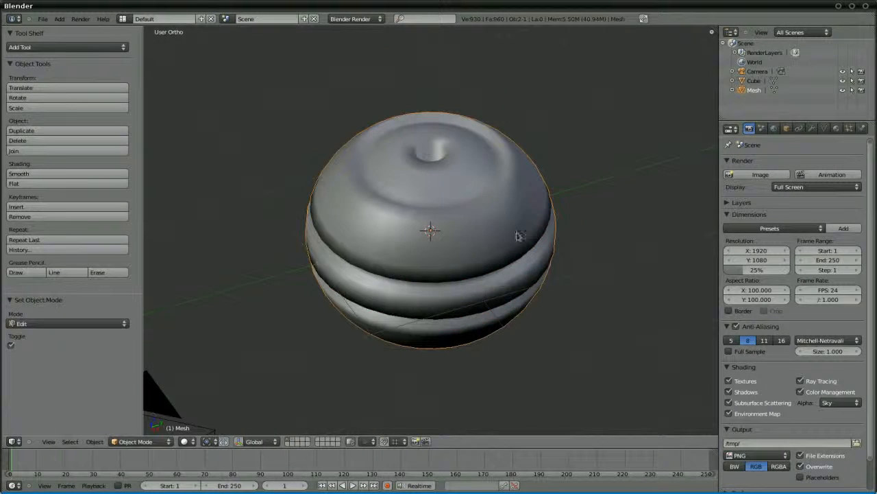
Add an Edge Split modifier to the grooved sphere and turn off Edge Angle so it splits only at the marked sharp edges
{"action": "left_click_drag", "start_coordinate": [722, 148], "coordinate": [711, 145]}
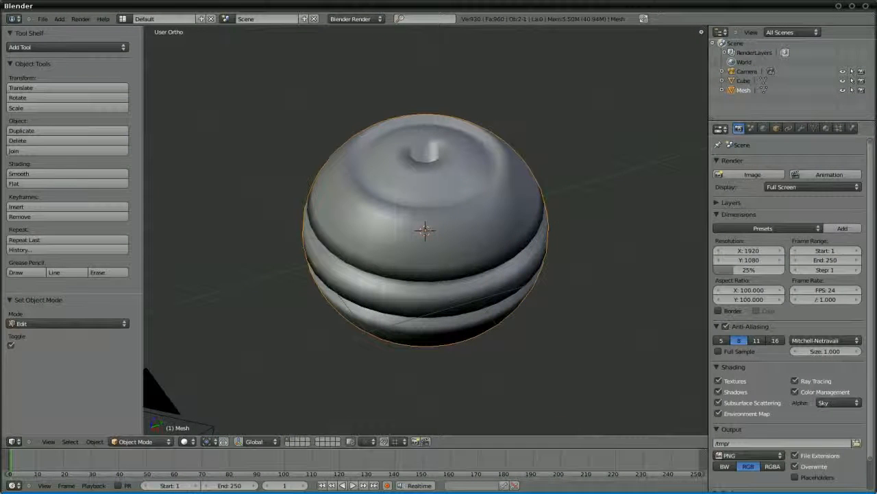
{"action": "left_click", "coordinate": [801, 129]}
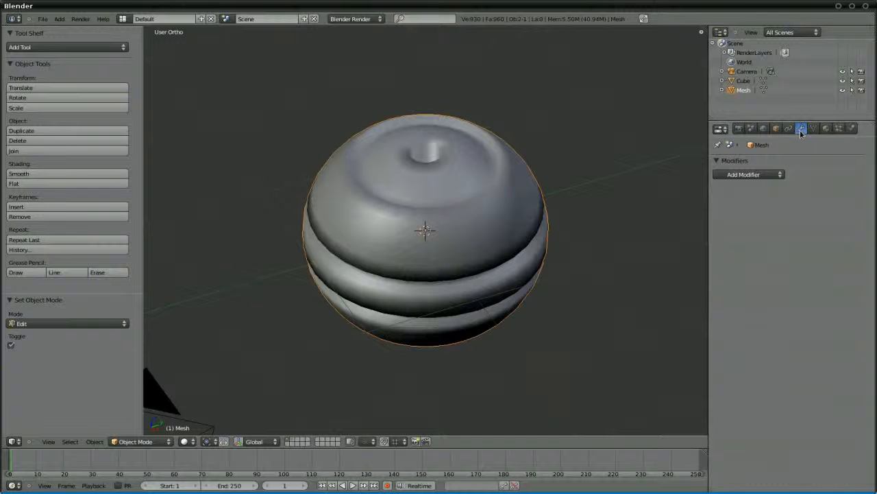
{"action": "left_click", "coordinate": [779, 175]}
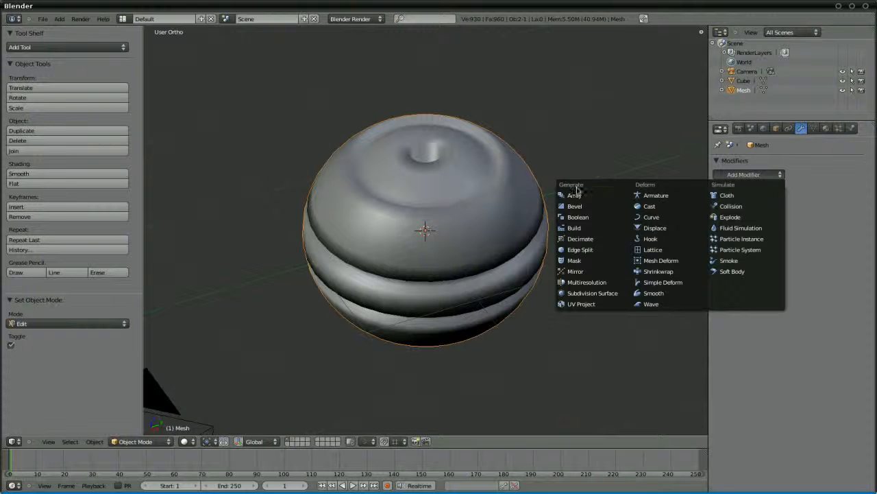
{"action": "left_click", "coordinate": [595, 251]}
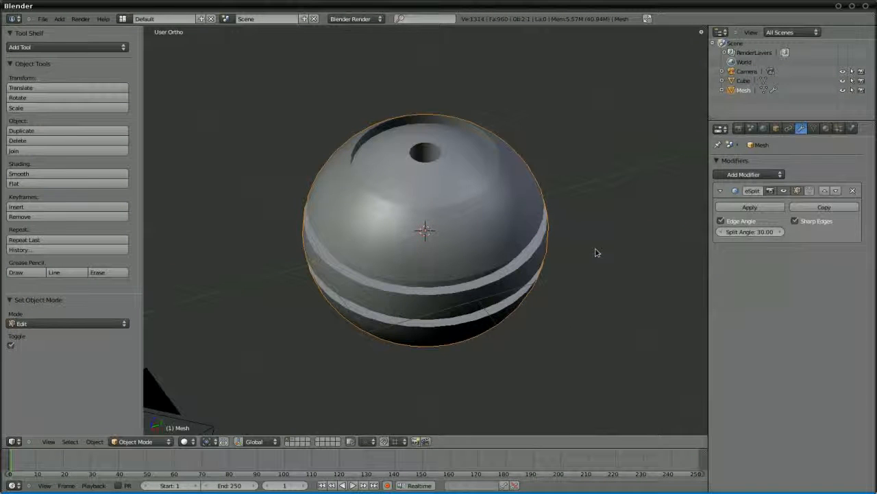
{"action": "left_click", "coordinate": [721, 220]}
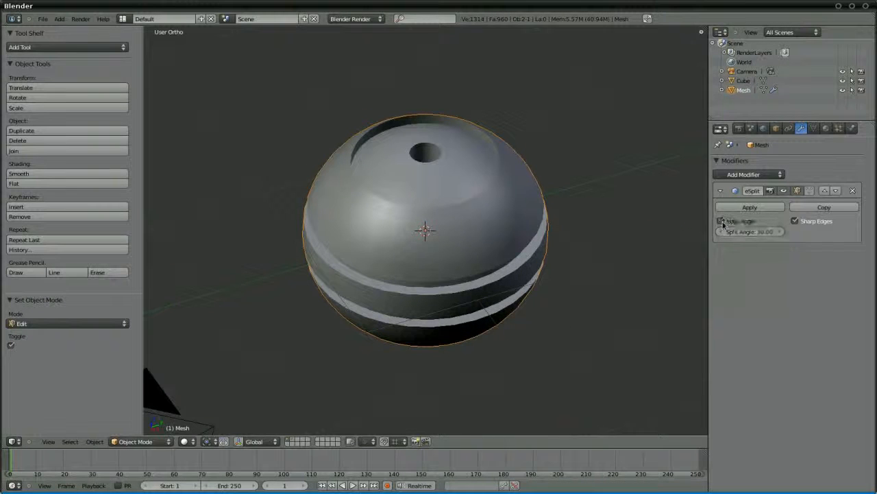
{"action": "middle_click_drag", "start_coordinate": [515, 284], "coordinate": [514, 257]}
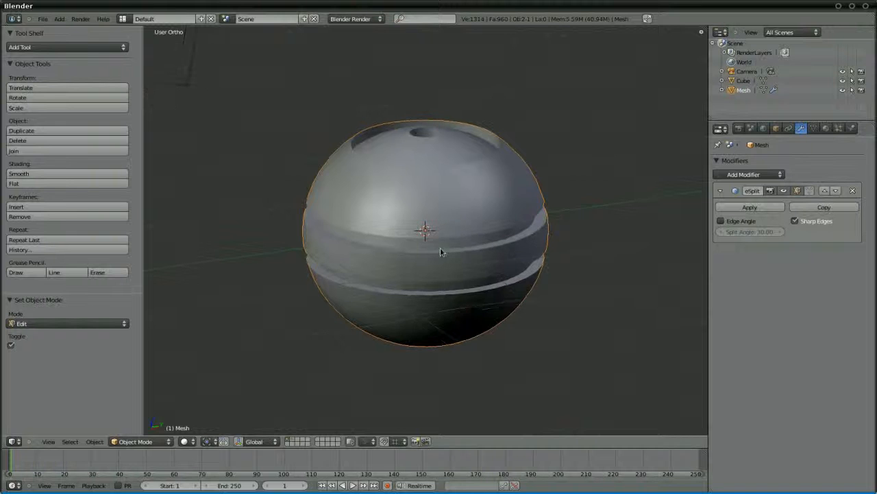
{"action": "scroll", "coordinate": [370, 251], "scroll_direction": "up", "scroll_amount": 2}
{"action": "scroll", "coordinate": [370, 252], "scroll_direction": "down", "scroll_amount": 1}
{"action": "middle_click_drag", "start_coordinate": [420, 258], "coordinate": [306, 255]}
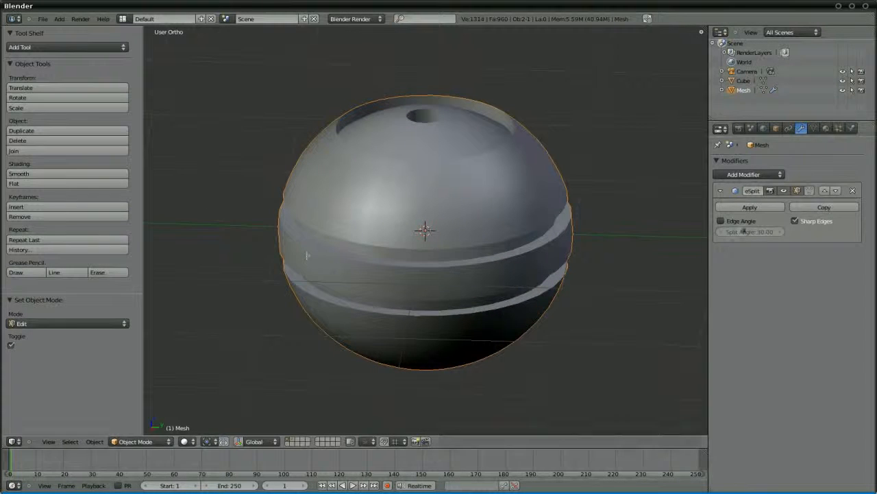
Collapse the Edge Split settings and add a Subdivision Surface modifier below them with 2 view subdivisions
{"action": "left_click", "coordinate": [719, 192]}
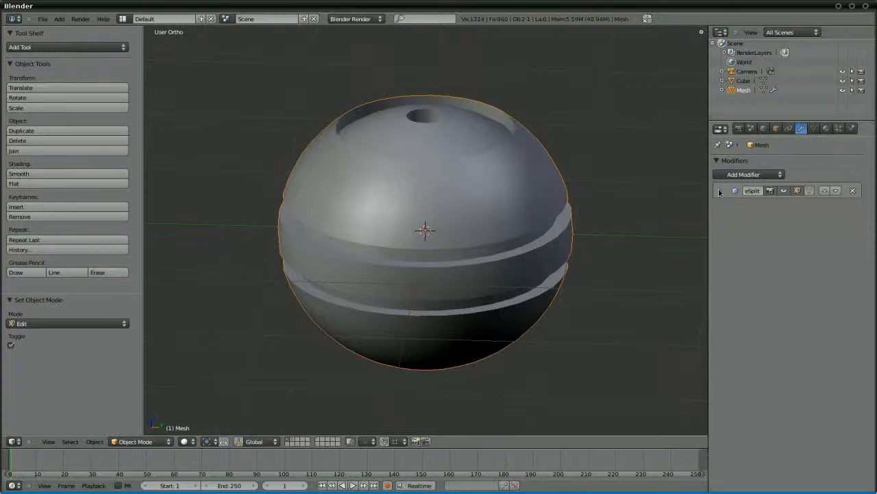
{"action": "left_click", "coordinate": [736, 176]}
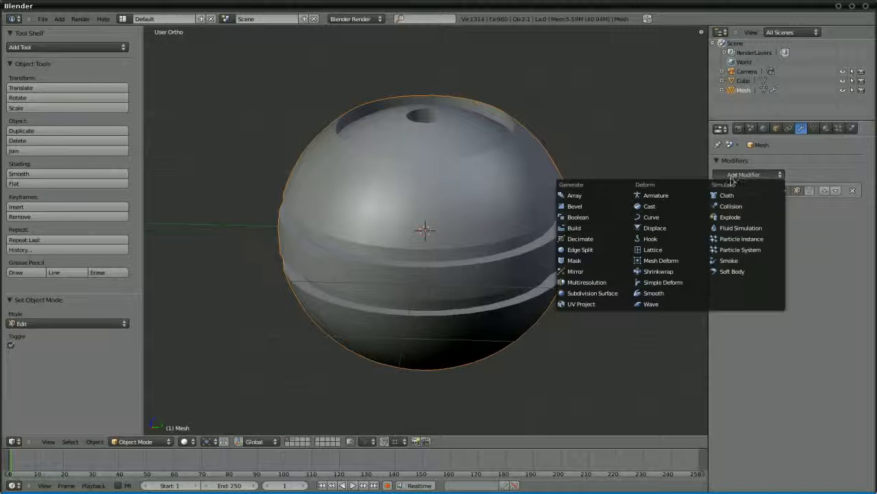
{"action": "left_click", "coordinate": [596, 295]}
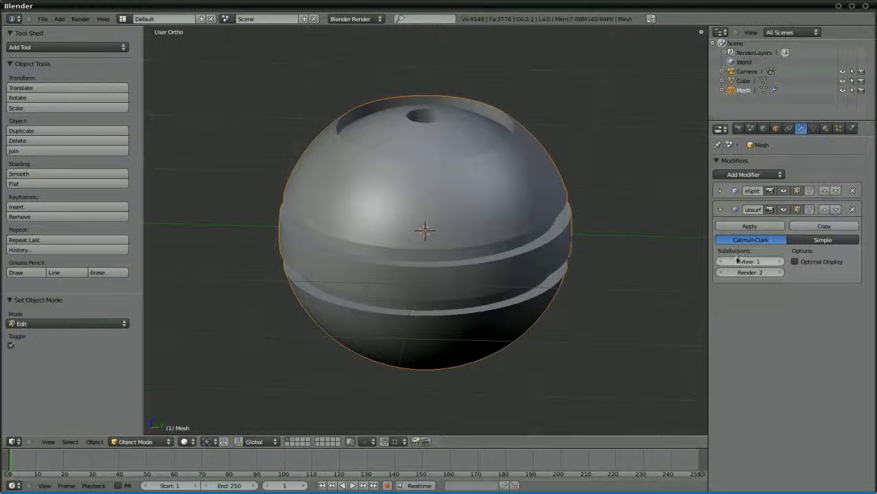
{"action": "left_click", "coordinate": [782, 261]}
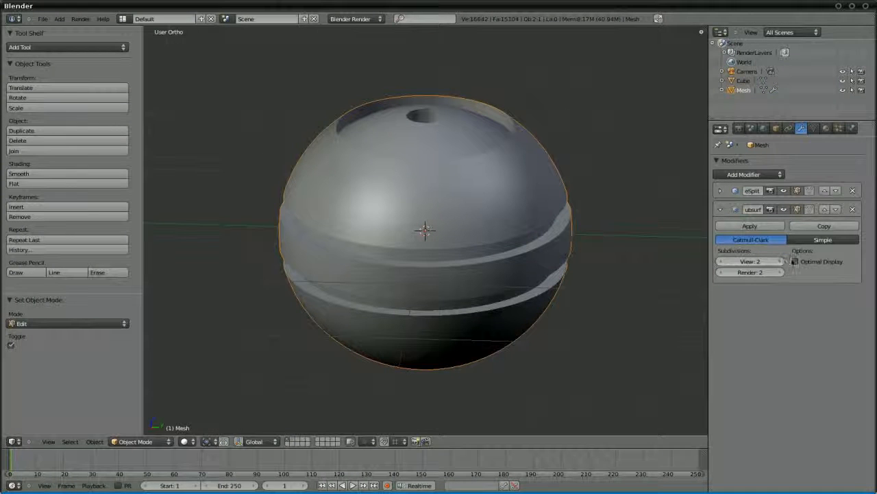
Enable Optimal Display on the subdivision modifier and raise the sphere mesh 1 unit along the Z axis
{"action": "left_click", "coordinate": [795, 262]}
{"action": "scroll", "coordinate": [443, 252], "scroll_direction": "down", "scroll_amount": 1}
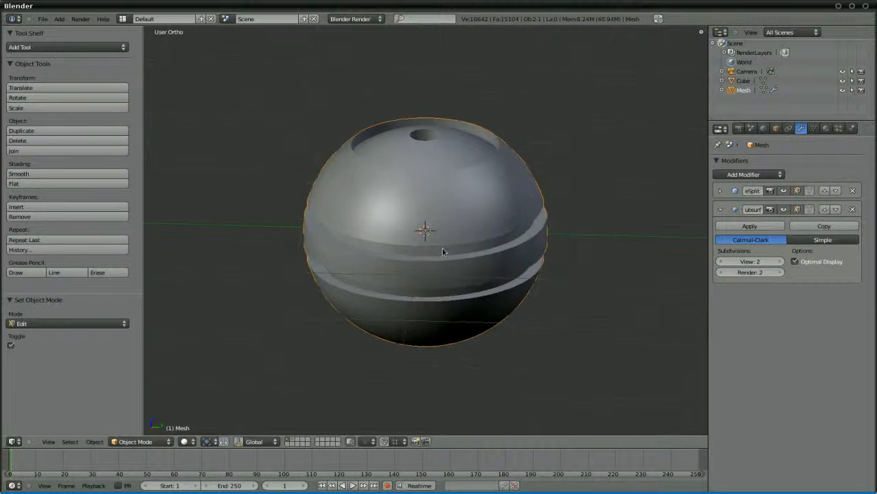
{"action": "key", "text": "KP_1"}
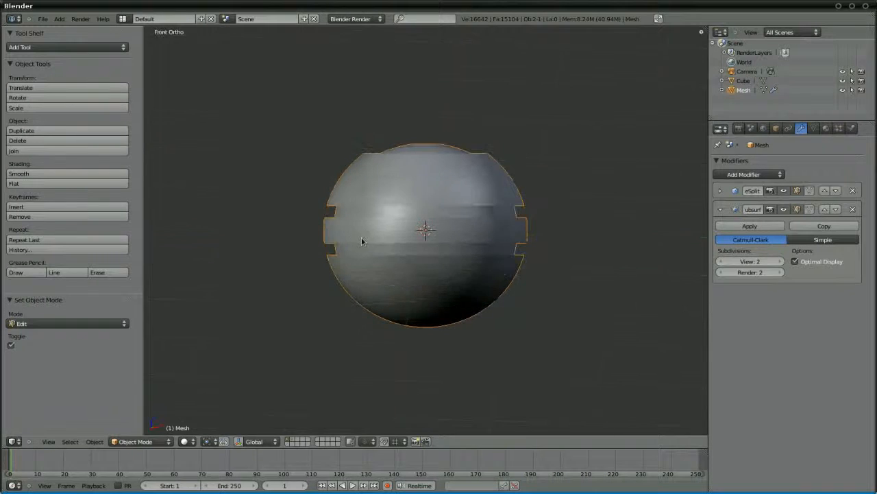
{"action": "key", "text": "g"}
{"action": "key", "text": "z"}
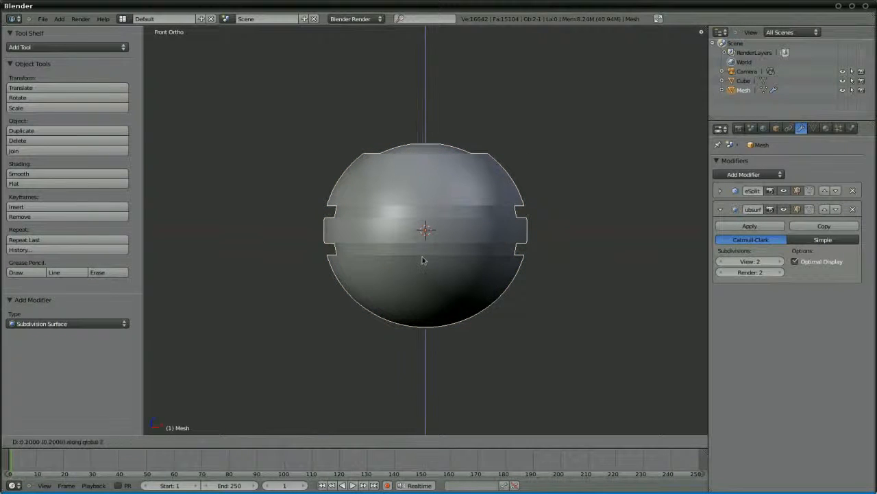
{"action": "left_click", "coordinate": [436, 162]}
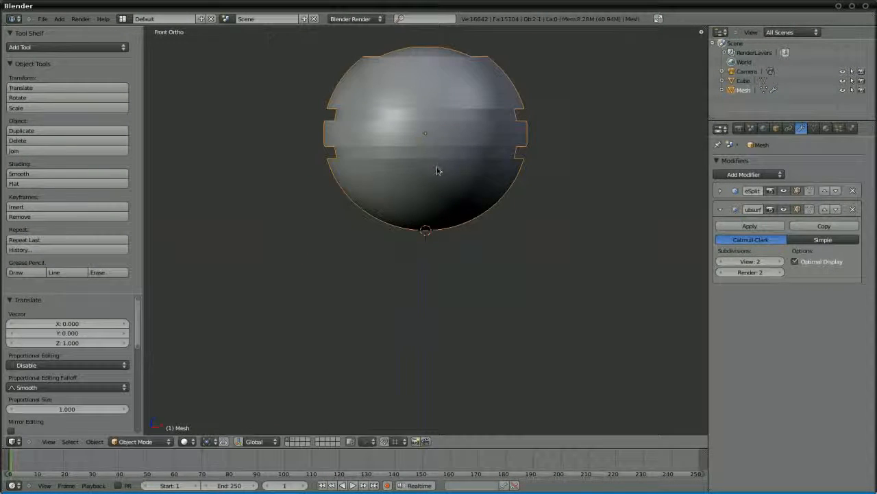
{"action": "scroll", "coordinate": [437, 168], "scroll_direction": "down", "scroll_amount": 1}
{"action": "key", "text": "KP_Decimal"}
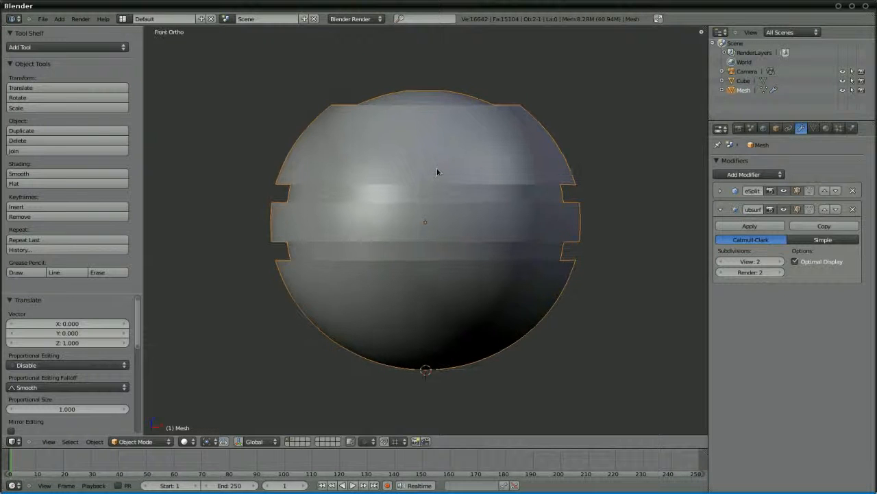
In Edit Mode with vertex selection, select the loop at the sphere's top hole and grow it to cover the whole recessed cap
{"action": "scroll", "coordinate": [436, 168], "scroll_direction": "down", "scroll_amount": 2}
{"action": "key", "text": "t"}
{"action": "middle_click_drag", "start_coordinate": [379, 136], "coordinate": [354, 196]}
{"action": "scroll", "coordinate": [354, 194], "scroll_direction": "down", "scroll_amount": 3}
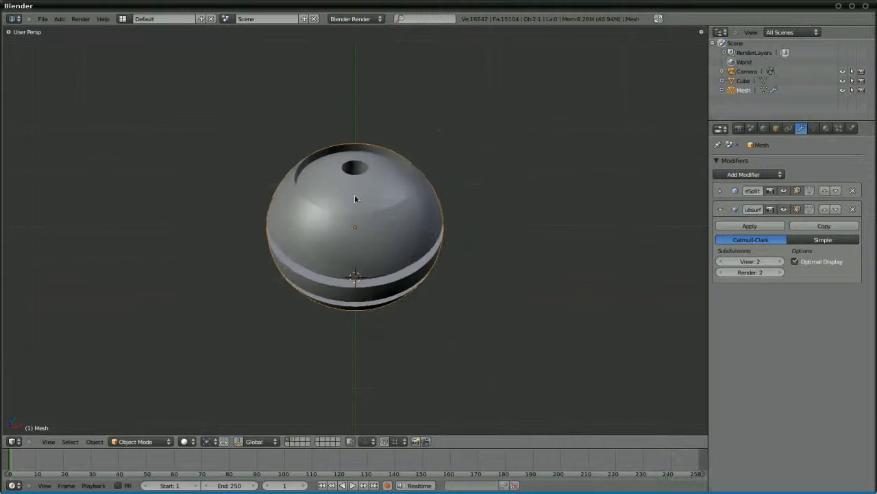
{"action": "middle_click_drag", "start_coordinate": [475, 197], "coordinate": [415, 237]}
{"action": "key", "text": "Tab"}
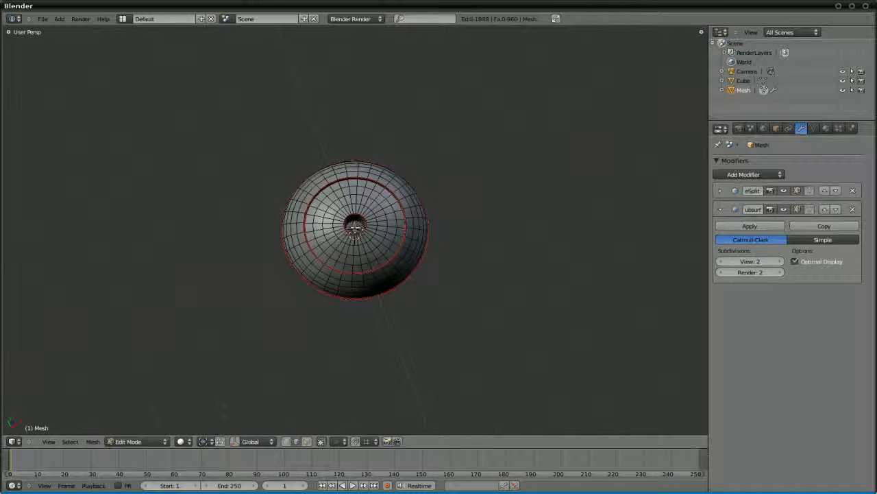
{"action": "key", "text": "ctrl+Tab"}
{"action": "left_click", "coordinate": [355, 218]}
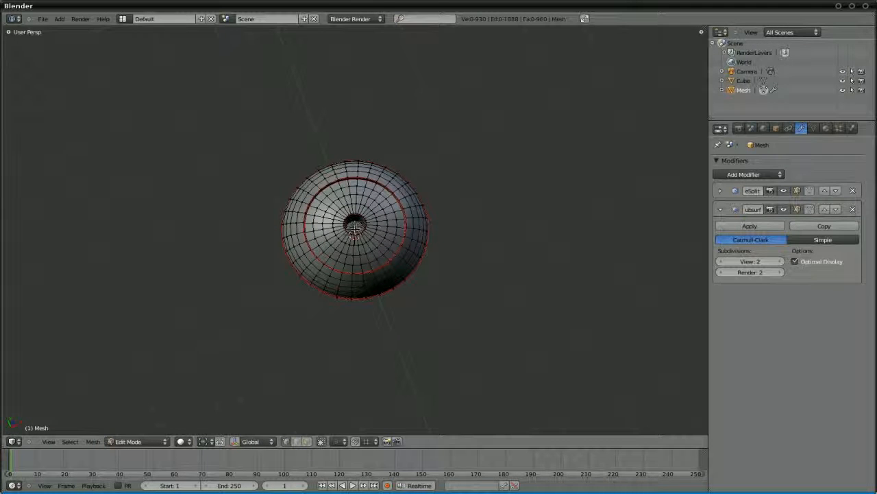
{"action": "key", "text": "ctrl+KP_Add"}
{"action": "key", "text": "ctrl+KP_Add"}
{"action": "key", "text": "ctrl+KP_Add"}
{"action": "key", "text": "ctrl+KP_Add"}
{"action": "key", "text": "ctrl+KP_Add"}
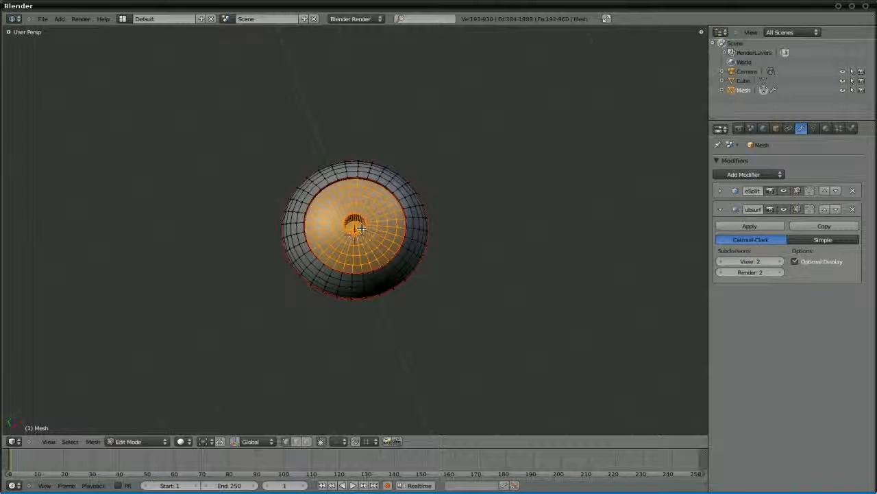
Add a material slot, assign the selected cap faces to it and create a new material named light
{"action": "middle_click_drag", "start_coordinate": [354, 240], "coordinate": [443, 183]}
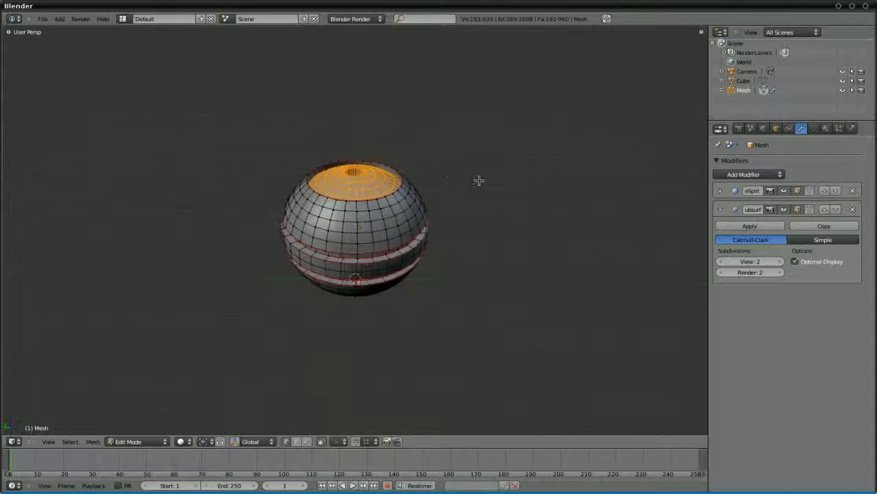
{"action": "middle_click_drag", "start_coordinate": [505, 181], "coordinate": [313, 194]}
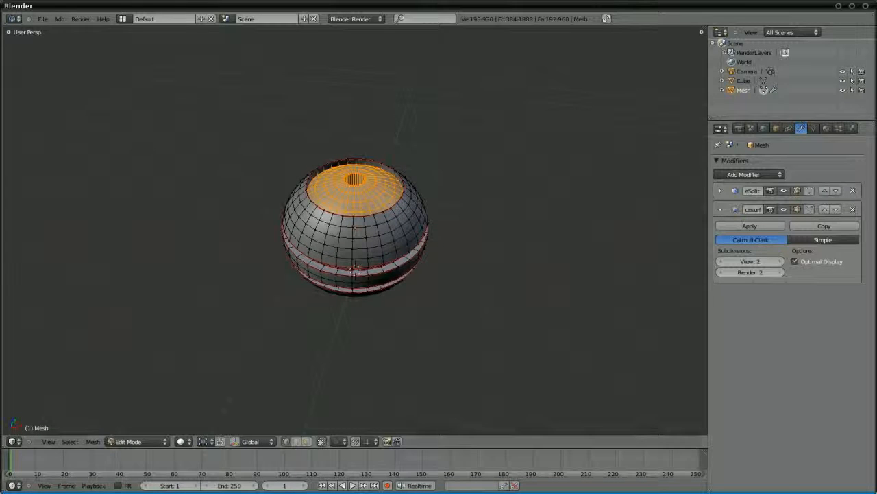
{"action": "left_click", "coordinate": [826, 129]}
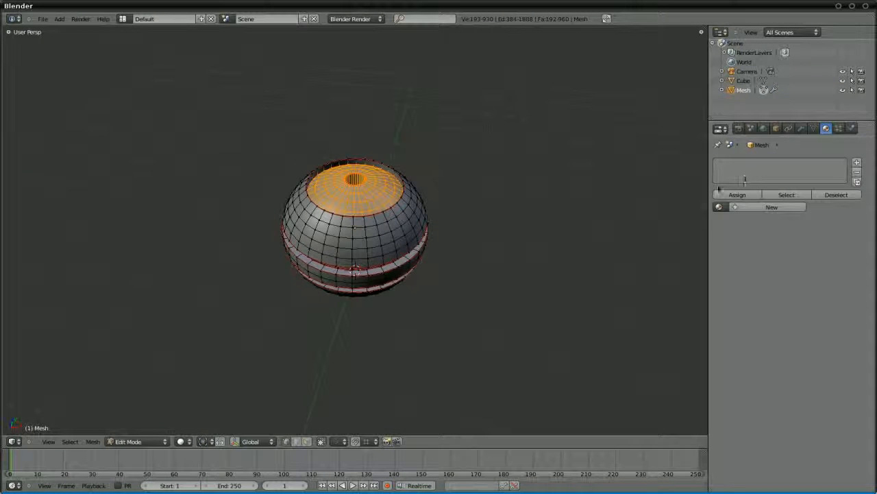
{"action": "left_click_drag", "start_coordinate": [708, 184], "coordinate": [650, 189]}
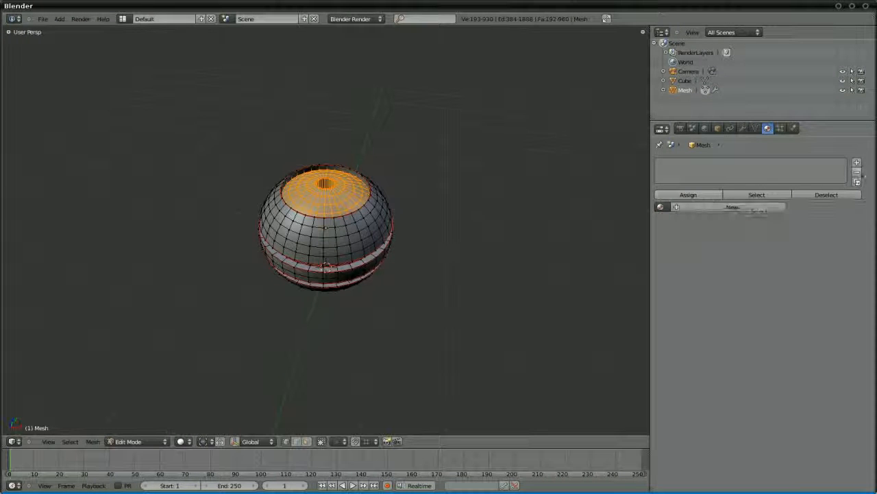
{"action": "left_click", "coordinate": [857, 164]}
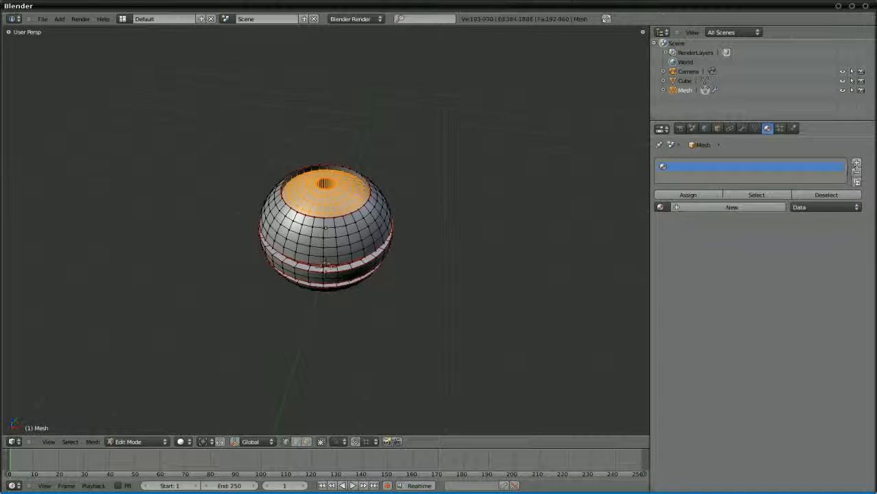
{"action": "left_click", "coordinate": [689, 196]}
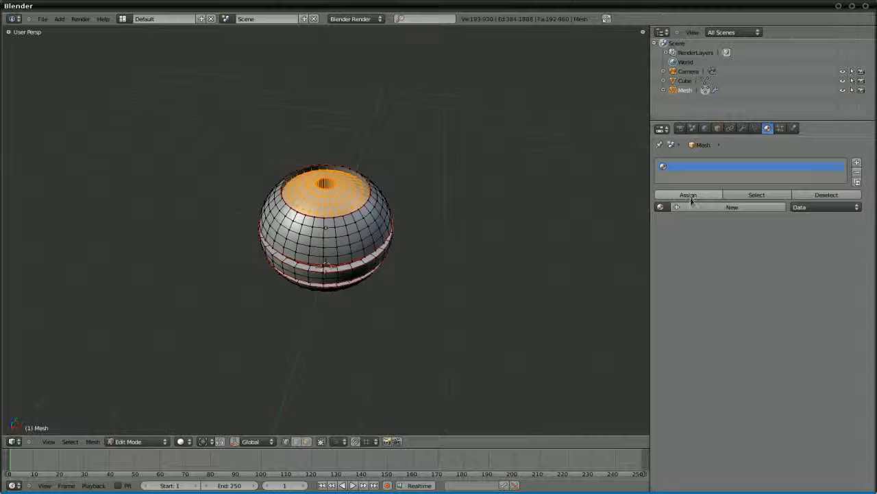
{"action": "left_click", "coordinate": [689, 207]}
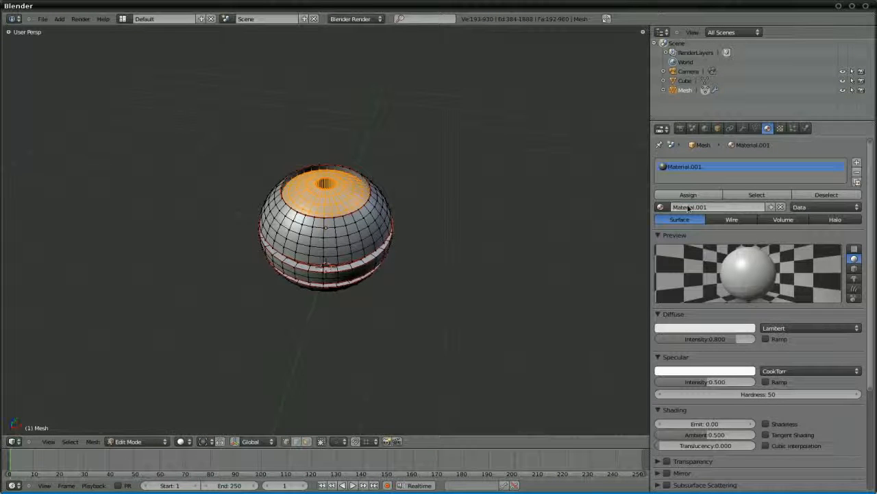
{"action": "left_click", "coordinate": [690, 207]}
{"action": "type", "text": "light"}
{"action": "key", "text": "Return"}
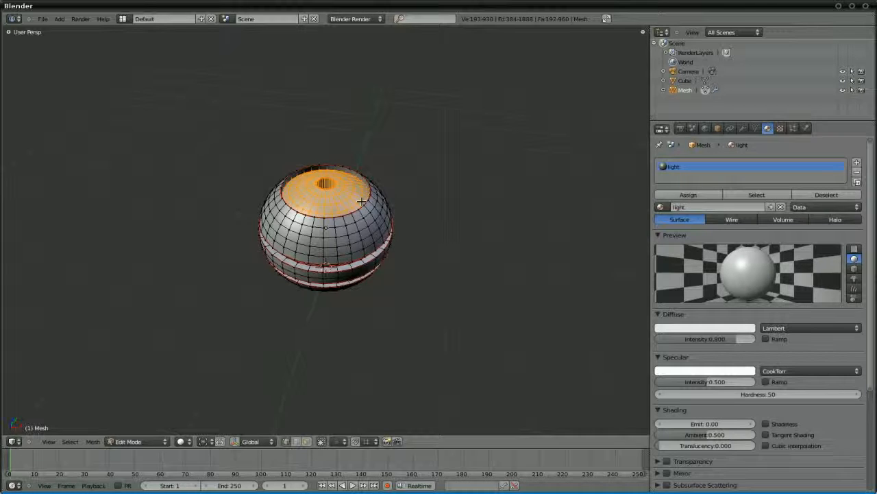
Invert the selection and assign it to a second material slot holding a single-user copy of light renamed mirror
{"action": "scroll", "coordinate": [361, 200], "scroll_direction": "up", "scroll_amount": 1}
{"action": "mouse_move", "coordinate": [325, 194]}
{"action": "middle_mouse_down"}
{"action": "mouse_move", "coordinate": [329, 206]}
{"action": "mouse_move", "coordinate": [334, 200]}
{"action": "middle_mouse_up"}
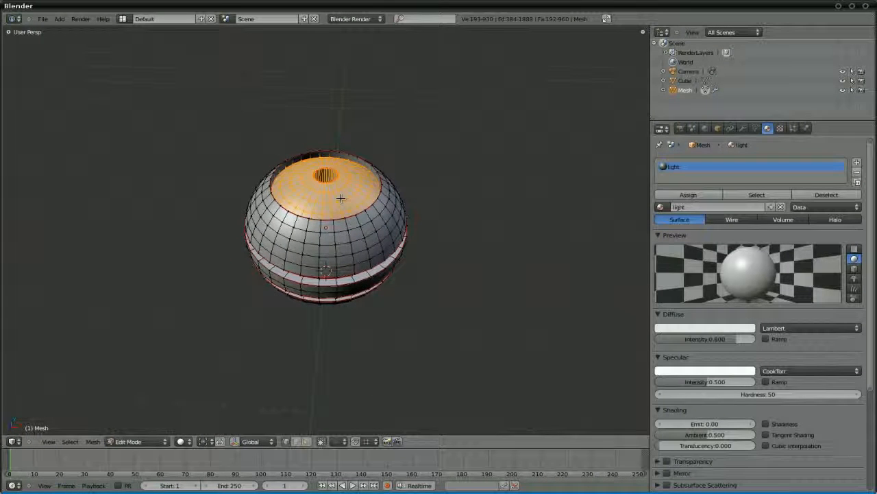
{"action": "key", "text": "ctrl+i"}
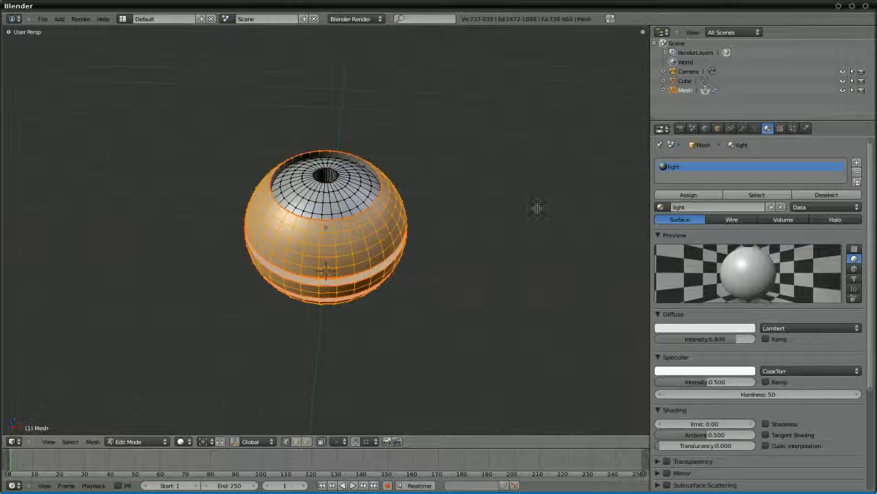
{"action": "left_click", "coordinate": [857, 163]}
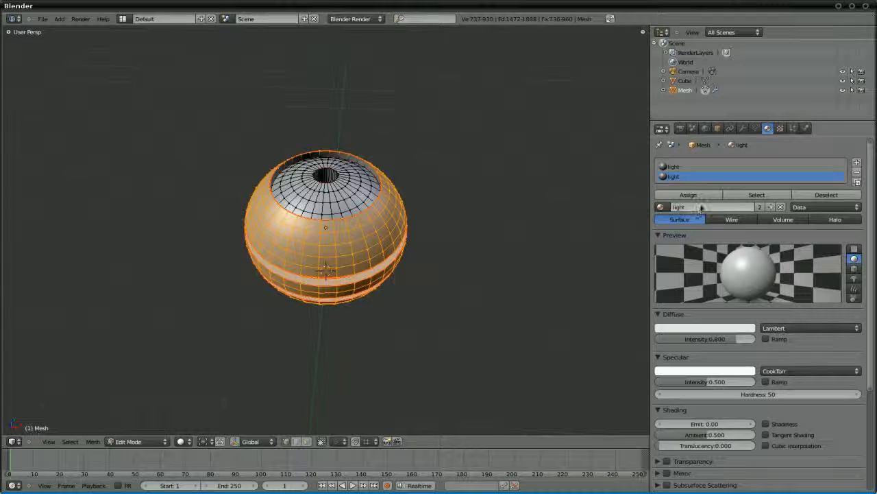
{"action": "left_click", "coordinate": [760, 208]}
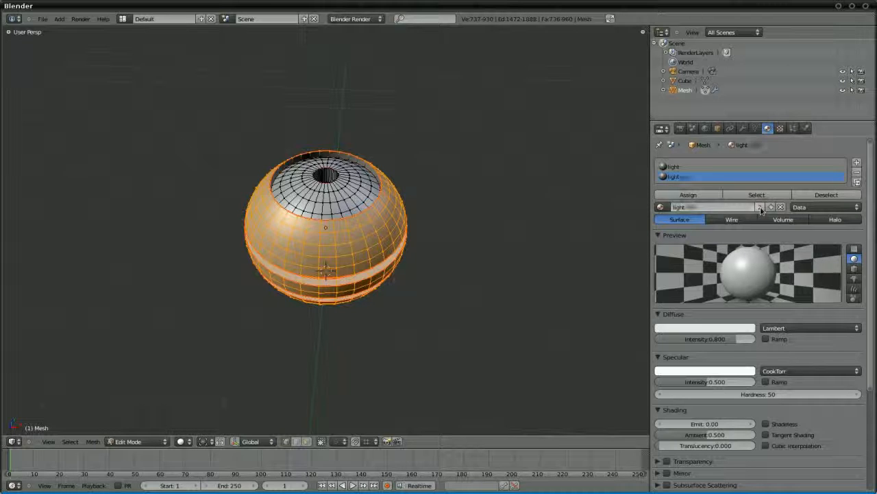
{"action": "left_click", "coordinate": [709, 208]}
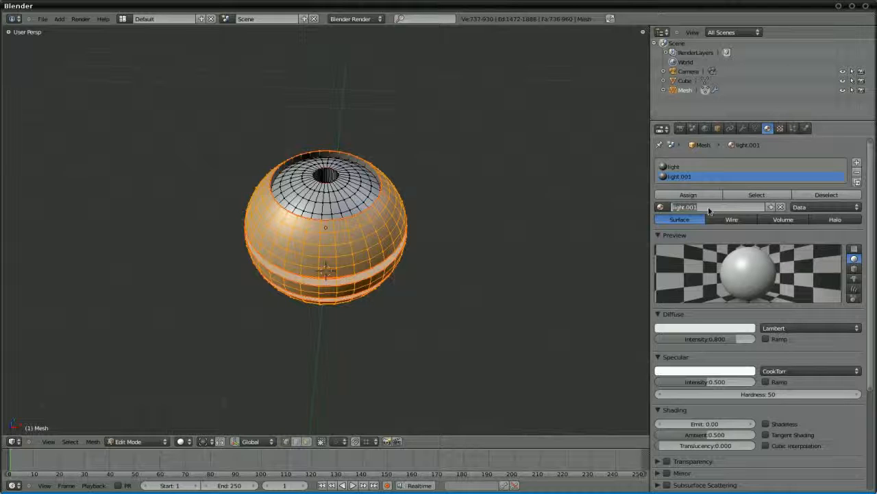
{"action": "key", "text": "BackSpace"}
{"action": "key", "text": "Return"}
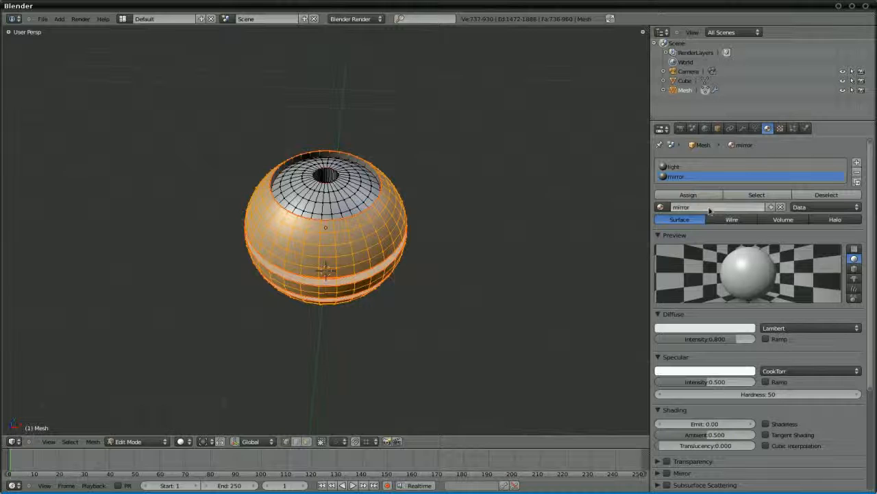
{"action": "left_click", "coordinate": [702, 195]}
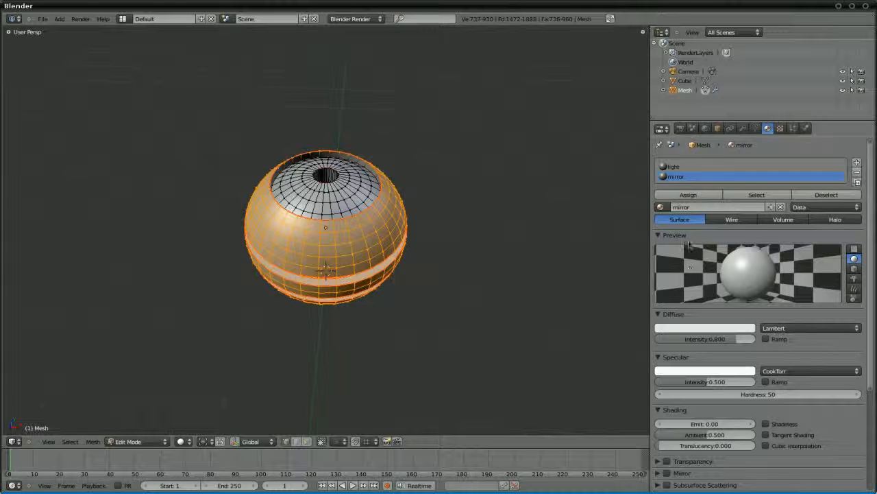
Reselect only the faces using the light material, shrink the selection to the recessed cap and assign it to light
{"action": "left_click", "coordinate": [693, 168]}
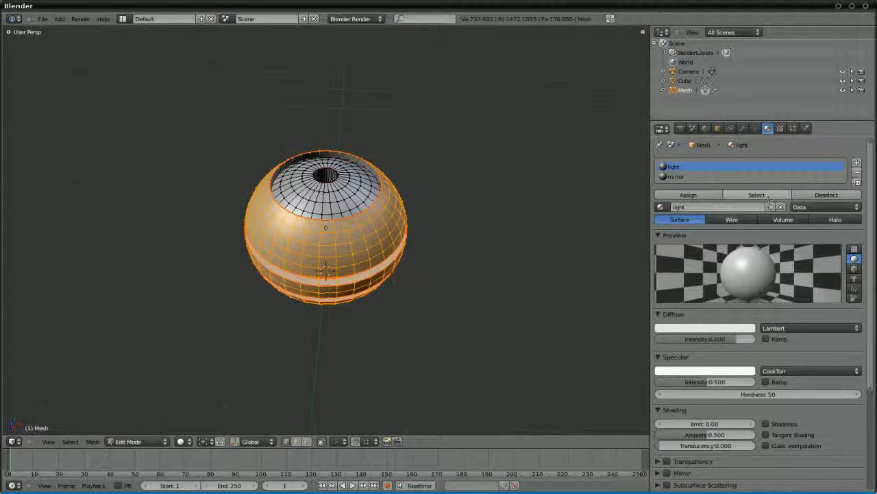
{"action": "left_click", "coordinate": [706, 177]}
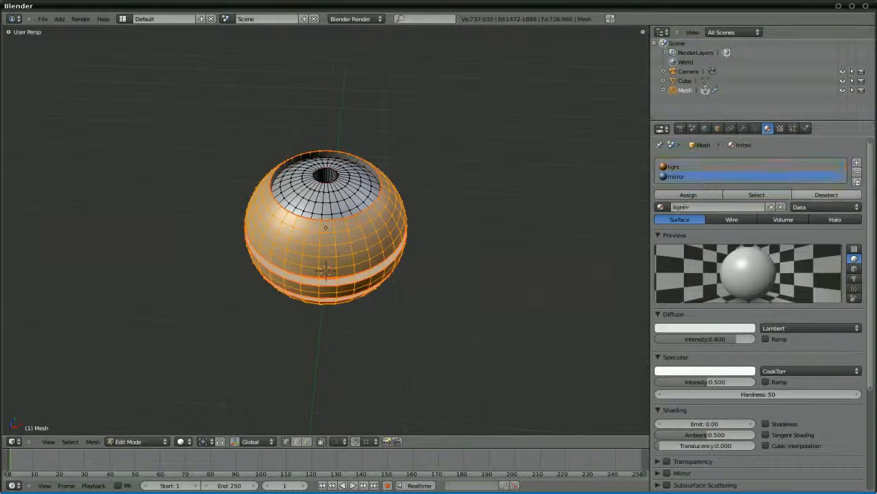
{"action": "left_click", "coordinate": [840, 197]}
{"action": "left_click", "coordinate": [723, 168]}
{"action": "left_click", "coordinate": [758, 196]}
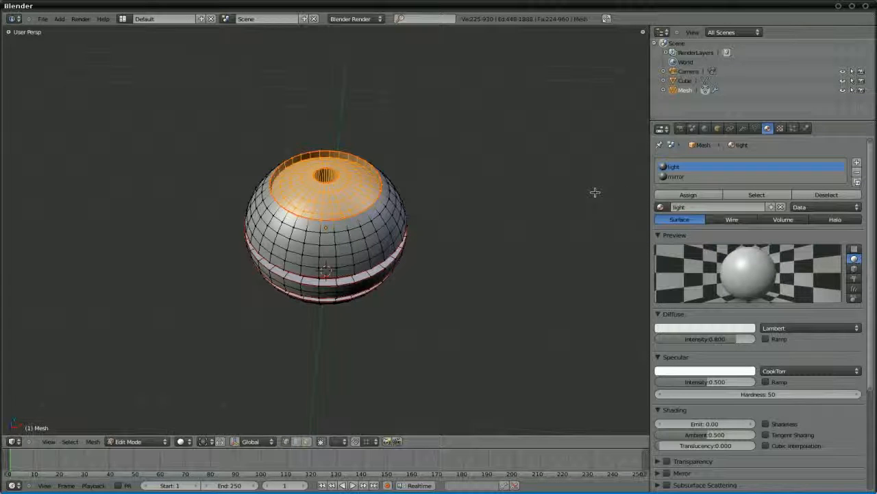
{"action": "key", "text": "ctrl+KP_Subtract"}
{"action": "left_click", "coordinate": [689, 195]}
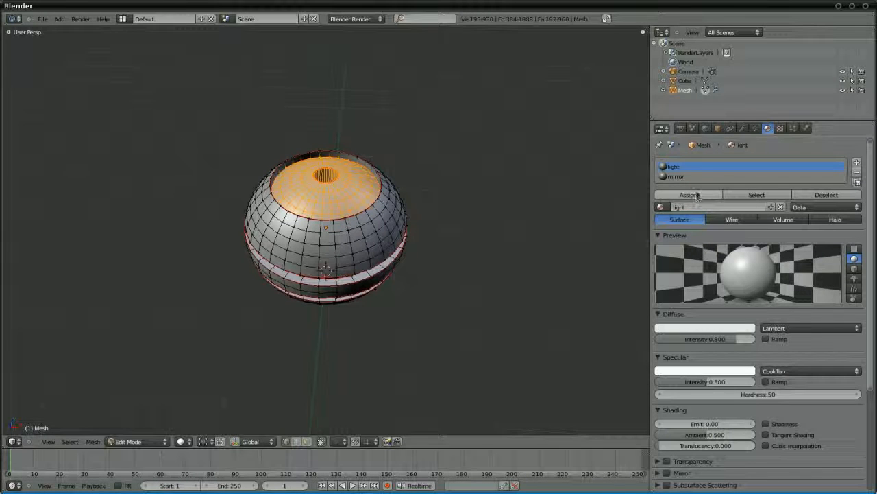
Select only the mirror faces, grow the selection once to include the recess wall and assign it to mirror
{"action": "left_click", "coordinate": [693, 177]}
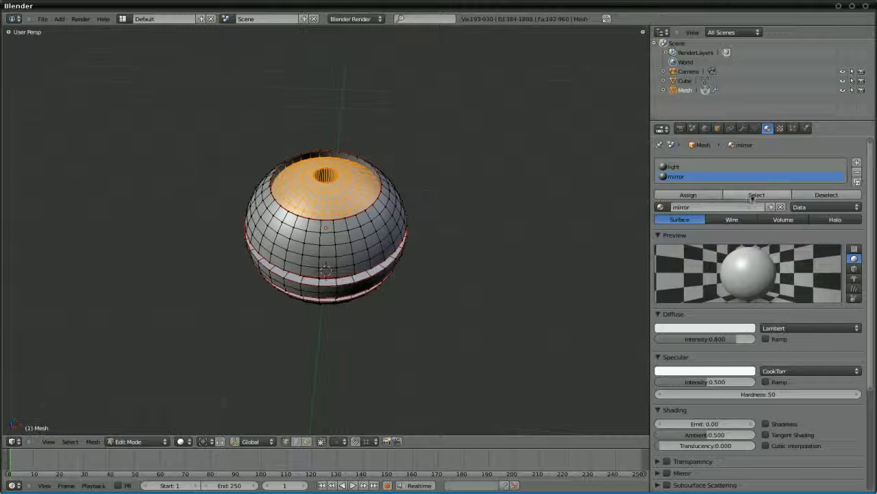
{"action": "left_click", "coordinate": [693, 170]}
{"action": "left_click", "coordinate": [816, 194]}
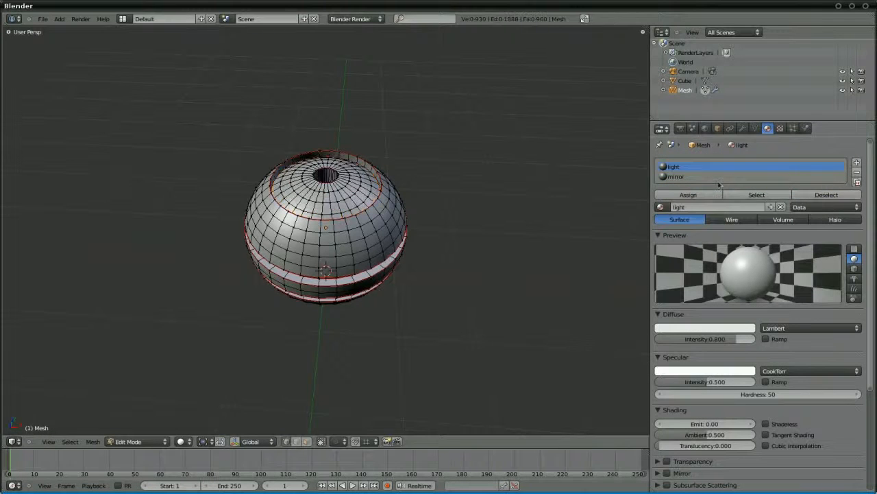
{"action": "left_click", "coordinate": [713, 178]}
{"action": "left_click", "coordinate": [756, 194]}
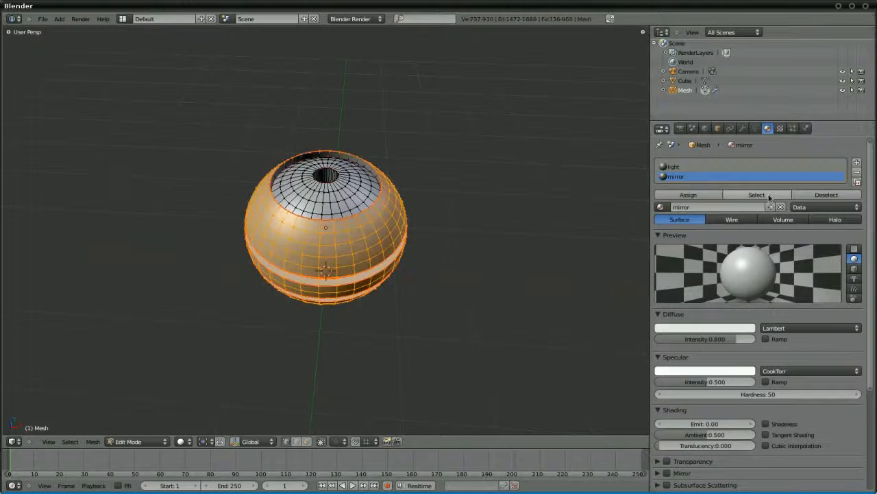
{"action": "key", "text": "ctrl+KP_Add"}
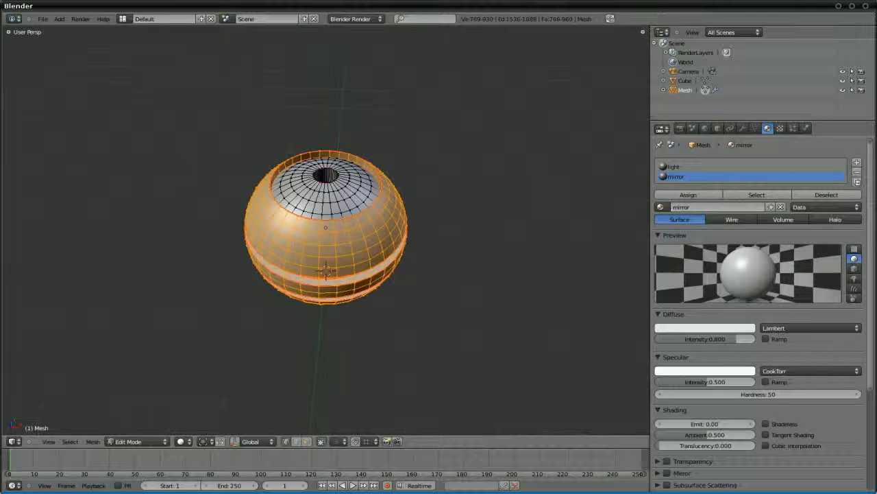
{"action": "left_click", "coordinate": [715, 195]}
Invert the selection and select the faces using the light material to check which faces it covers
{"action": "key", "text": "ctrl+i"}
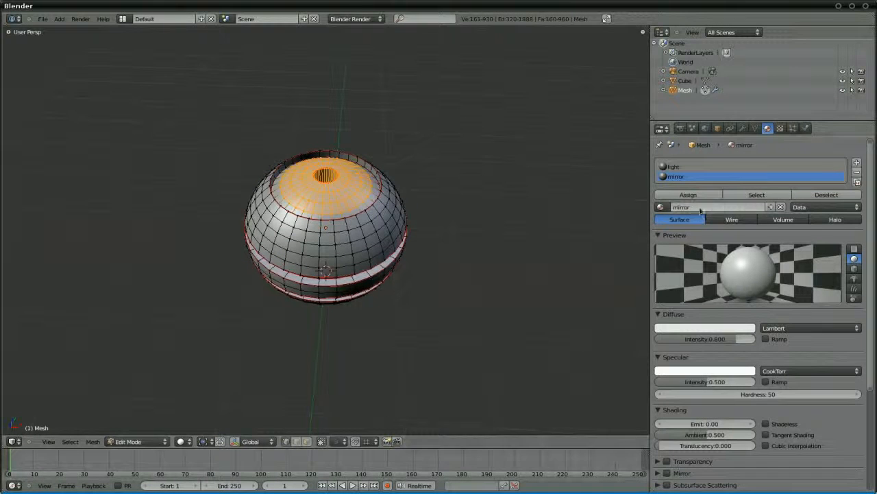
{"action": "left_click", "coordinate": [713, 167]}
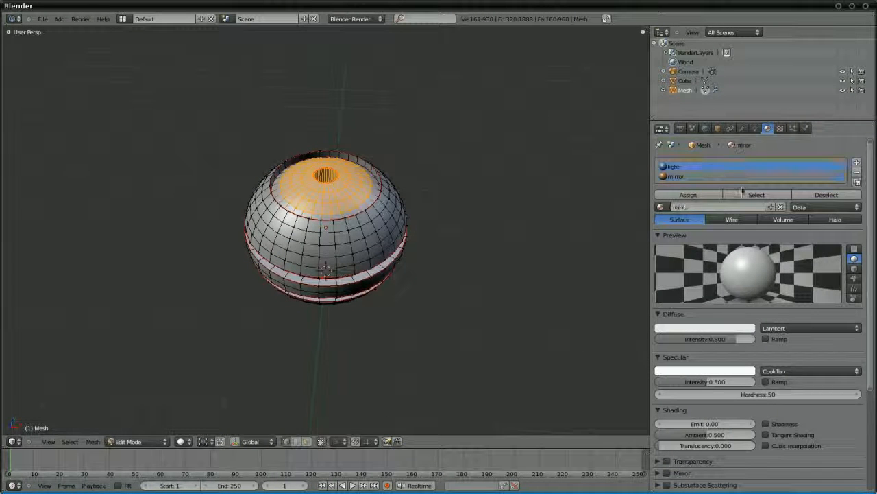
{"action": "left_click", "coordinate": [746, 195]}
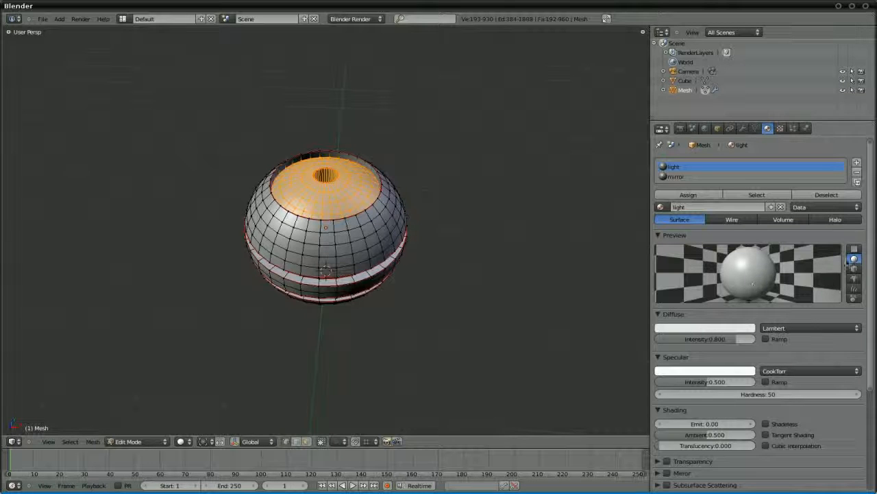
Compare the available preview shapes for the light material, ending on the sphere preview
{"action": "left_click", "coordinate": [859, 249]}
{"action": "left_click", "coordinate": [853, 258]}
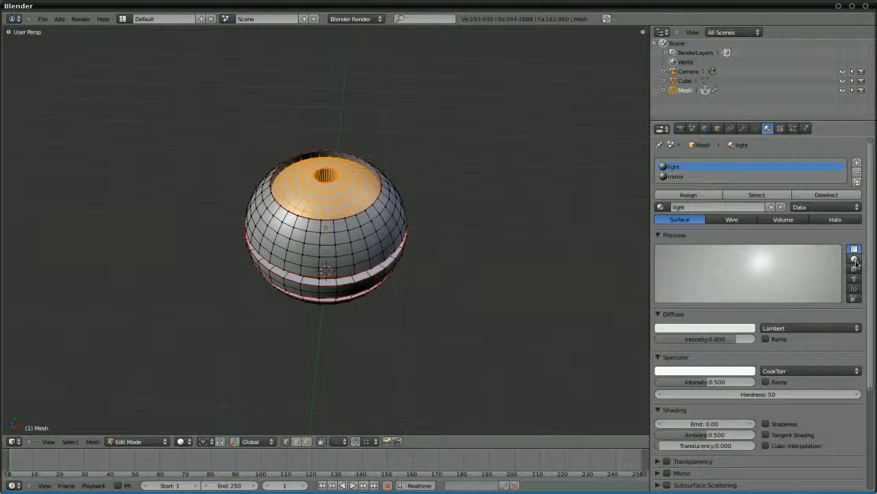
{"action": "left_click", "coordinate": [854, 269]}
{"action": "left_click", "coordinate": [853, 278]}
{"action": "left_click", "coordinate": [854, 288]}
{"action": "left_click", "coordinate": [854, 297]}
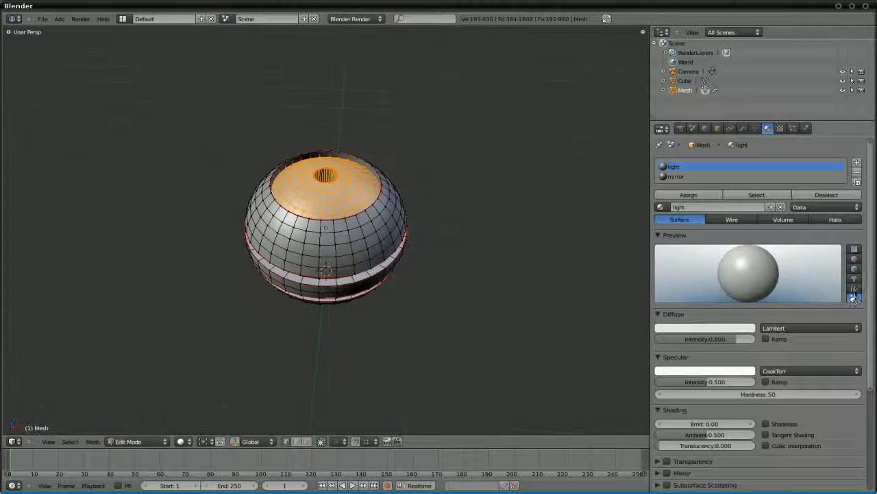
{"action": "left_click", "coordinate": [854, 259]}
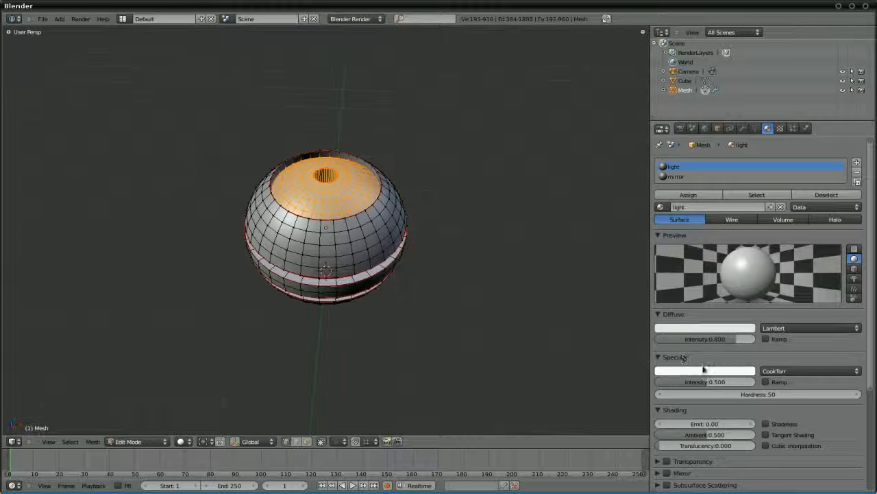
Examine the light material's specular ramp, Transparency, Mirror, Subsurface Scattering and Options settings without changing them
{"action": "left_click", "coordinate": [765, 381]}
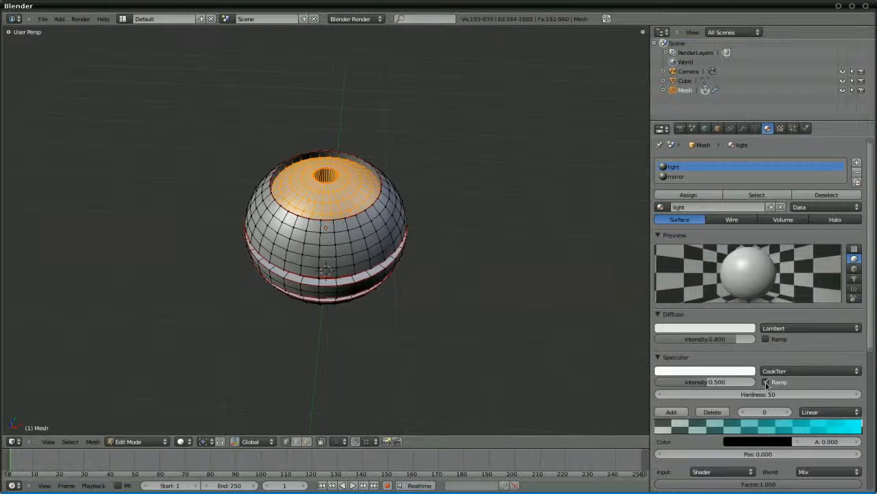
{"action": "left_click", "coordinate": [766, 382]}
{"action": "scroll", "coordinate": [785, 386], "scroll_direction": "down", "scroll_amount": 2}
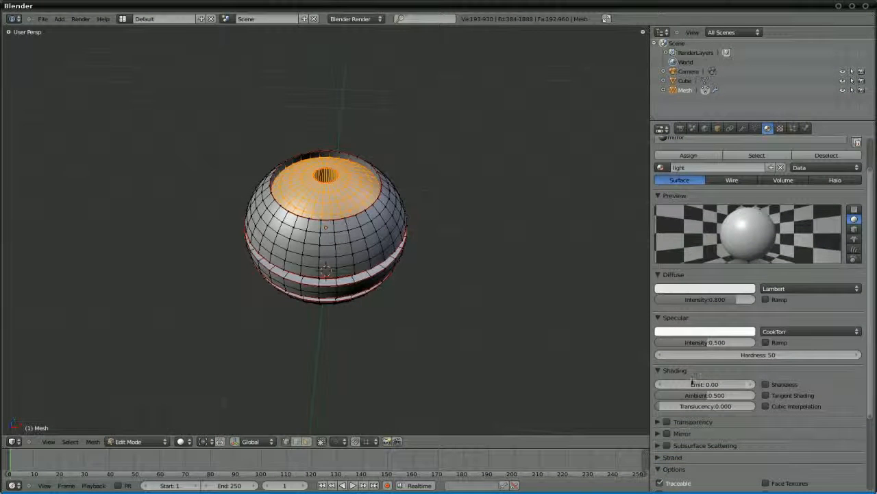
{"action": "scroll", "coordinate": [686, 377], "scroll_direction": "down", "scroll_amount": 3}
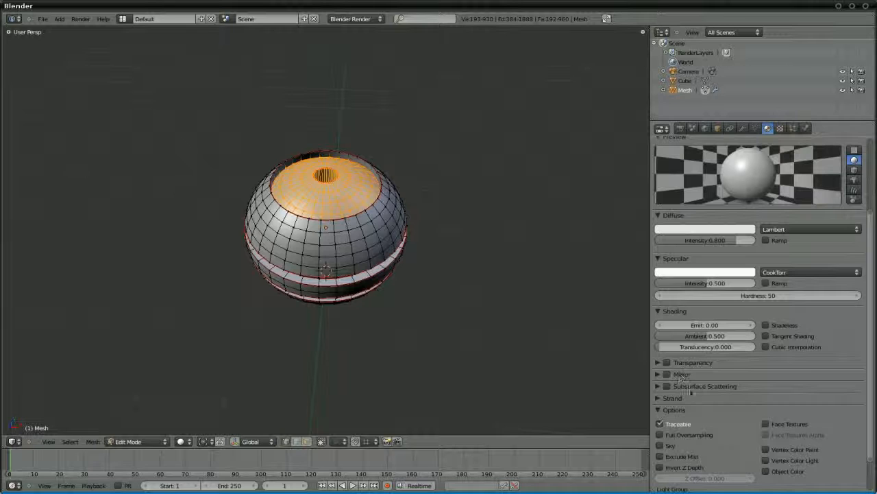
{"action": "left_click", "coordinate": [657, 375]}
{"action": "left_click", "coordinate": [657, 374]}
{"action": "left_click", "coordinate": [657, 363]}
{"action": "left_click", "coordinate": [656, 363]}
{"action": "left_click", "coordinate": [658, 386]}
{"action": "left_click", "coordinate": [658, 386]}
{"action": "scroll", "coordinate": [717, 394], "scroll_direction": "down", "scroll_amount": 2}
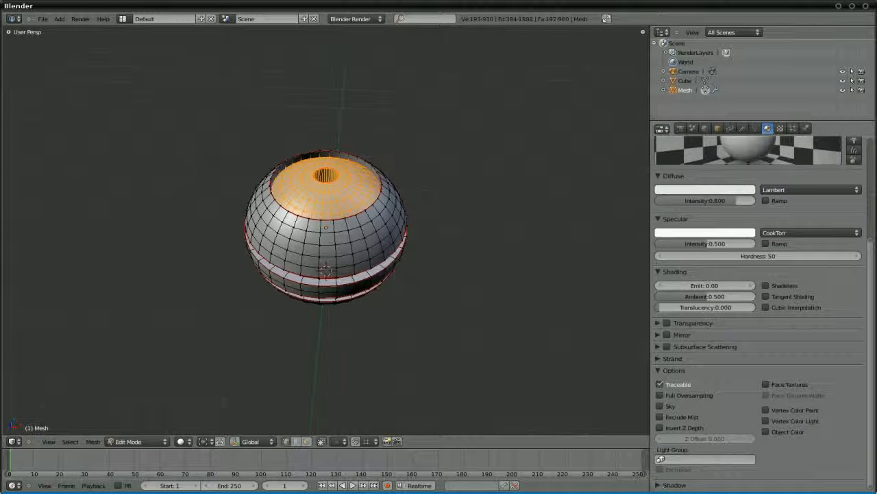
{"action": "scroll", "coordinate": [771, 335], "scroll_direction": "up", "scroll_amount": 7}
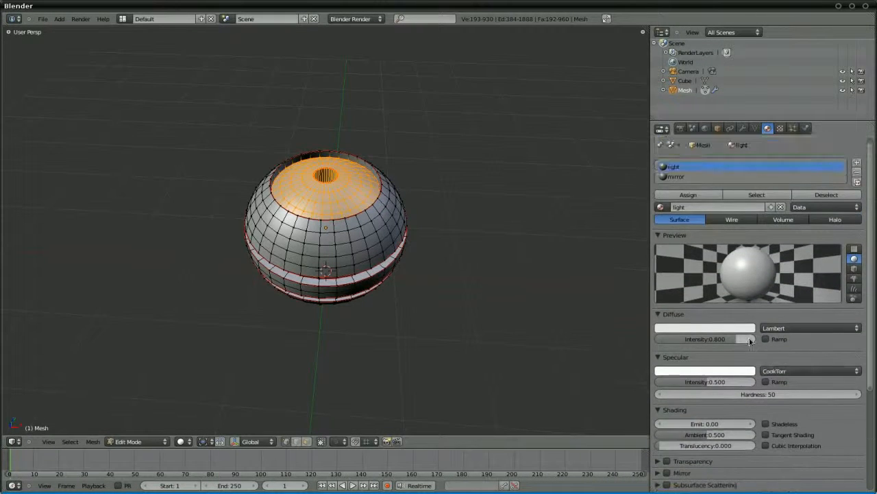
Give the light material a saturated orange diffuse colour and set its Emit value to 1
{"action": "left_click", "coordinate": [706, 328]}
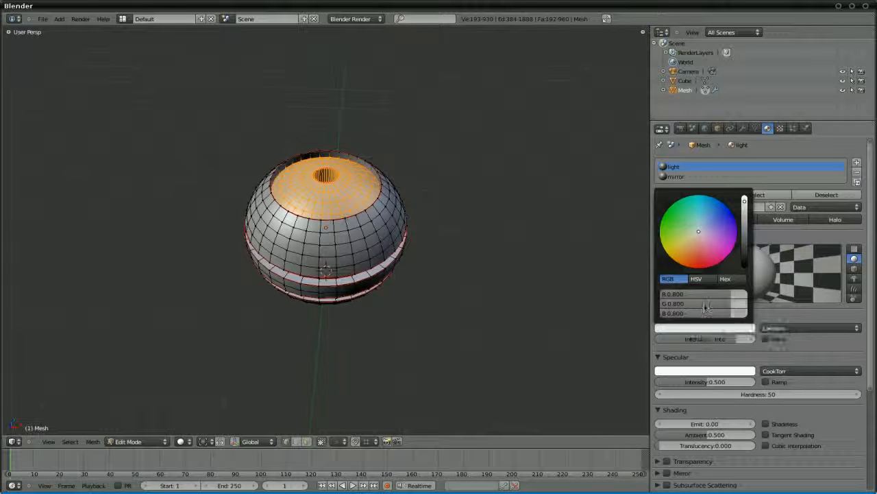
{"action": "left_click_drag", "start_coordinate": [692, 263], "coordinate": [689, 279]}
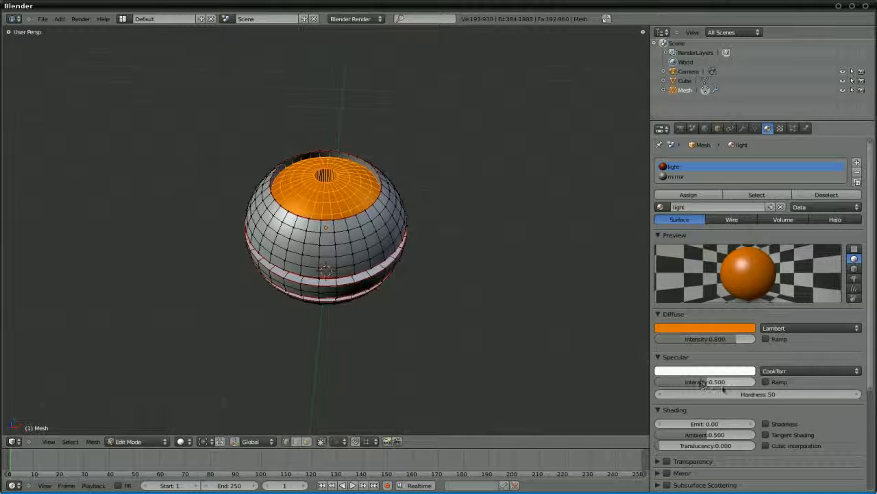
{"action": "left_click", "coordinate": [696, 425]}
{"action": "key", "text": "BackSpace"}
{"action": "type", "text": "1"}
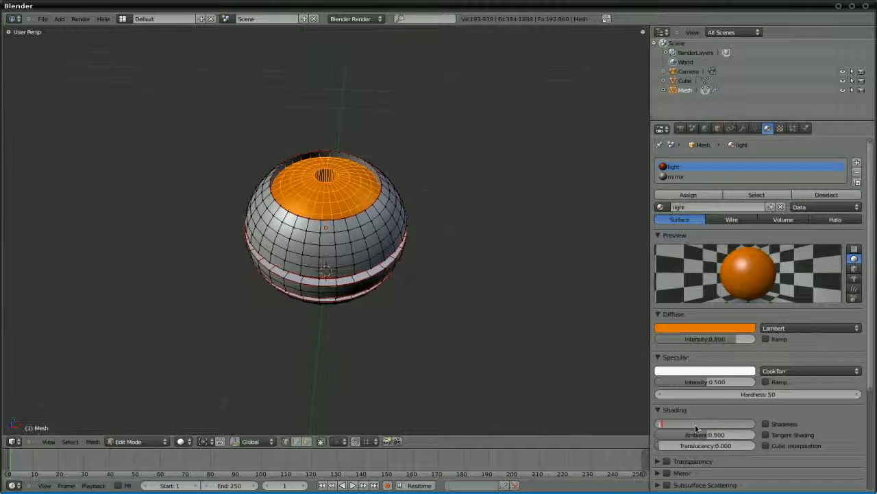
{"action": "key", "text": "Return"}
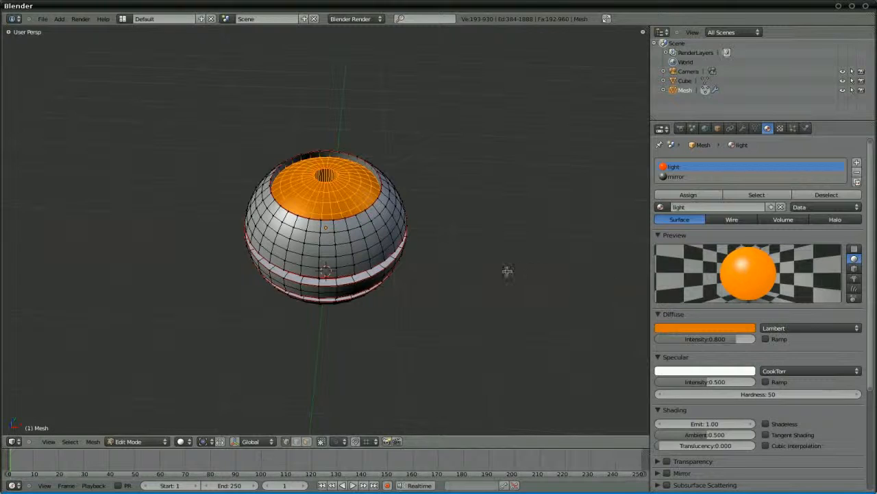
Return to Object Mode and darken the mirror material's diffuse colour to neutral grey, hex 666666
{"action": "key", "text": "Tab"}
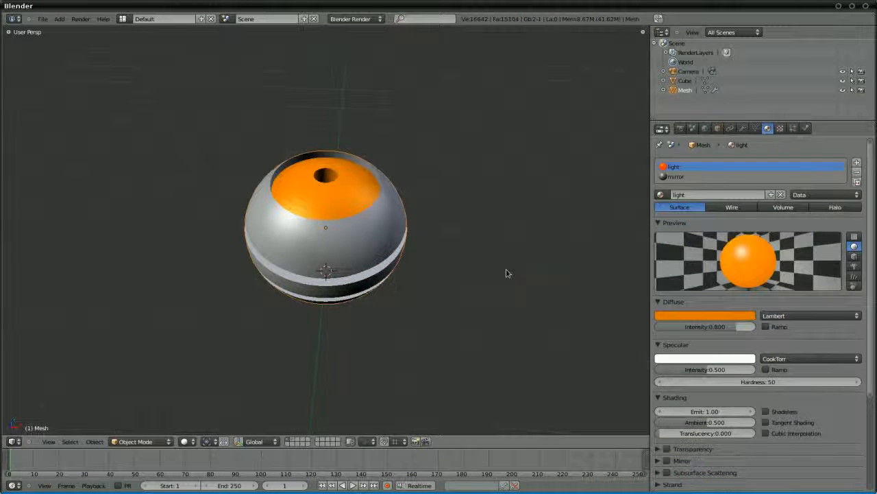
{"action": "left_click", "coordinate": [676, 176]}
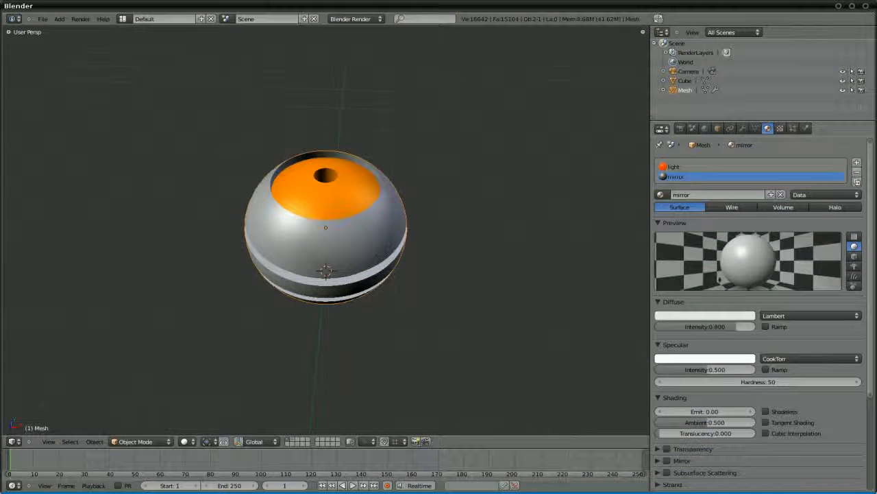
{"action": "left_click", "coordinate": [713, 317]}
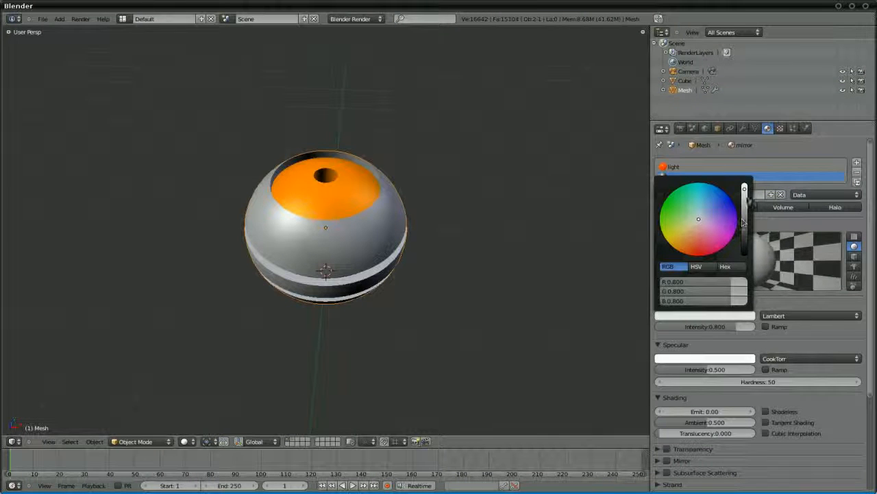
{"action": "left_click_drag", "start_coordinate": [745, 189], "coordinate": [745, 211]}
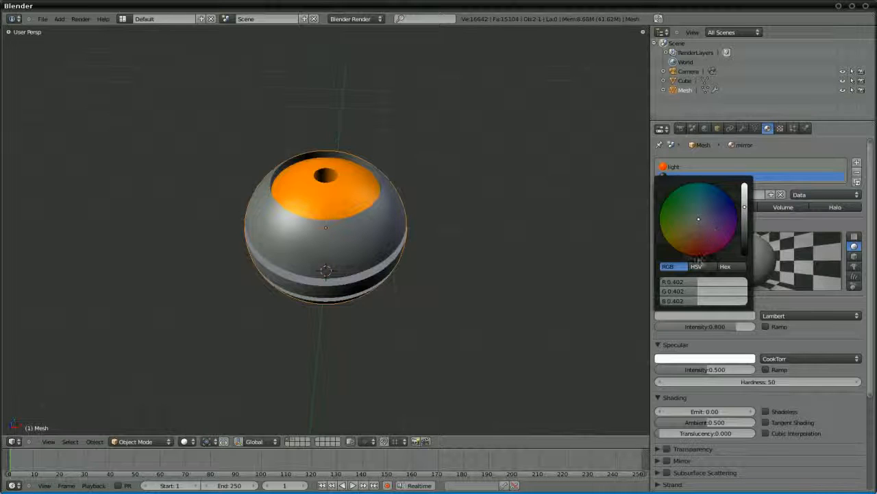
{"action": "left_click", "coordinate": [697, 266]}
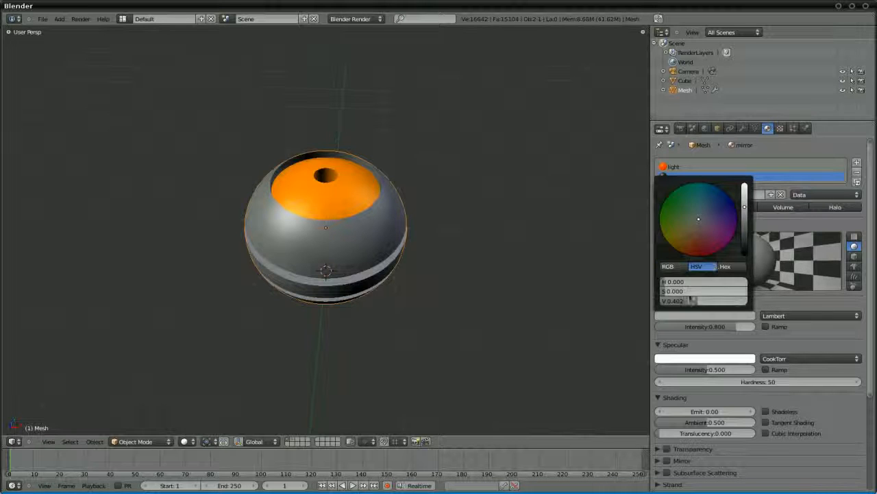
{"action": "left_click", "coordinate": [729, 268]}
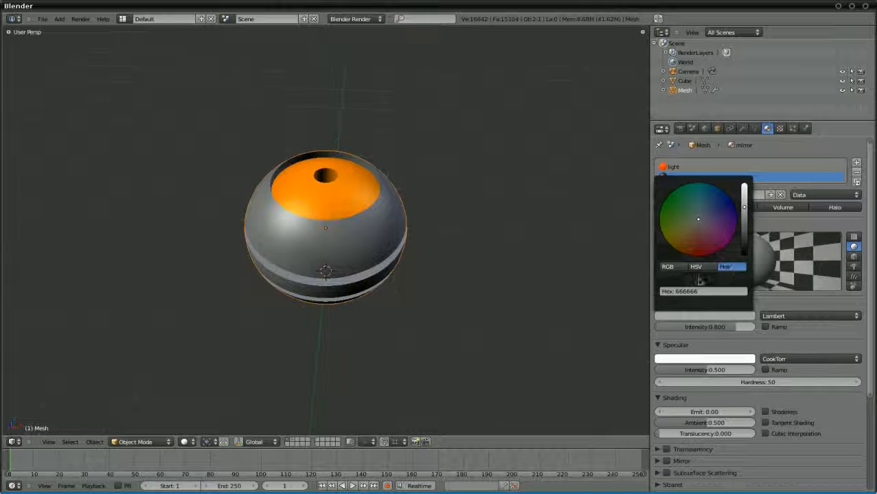
{"action": "left_click", "coordinate": [699, 267]}
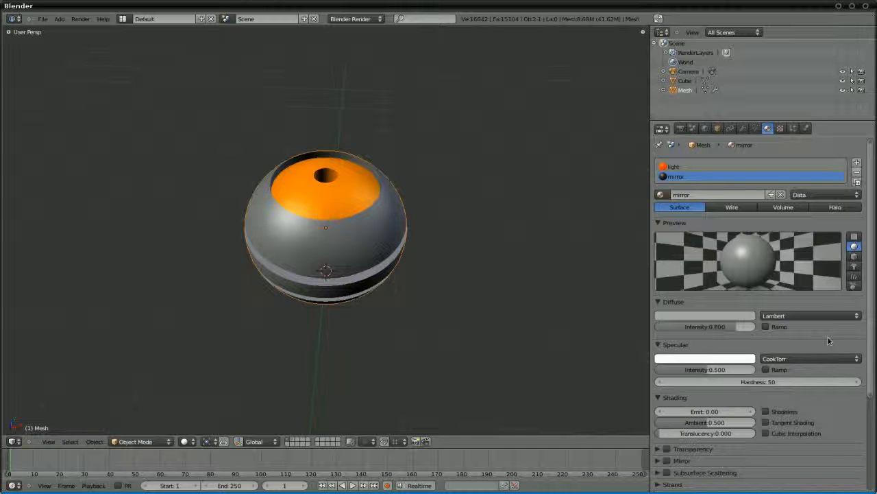
Enable mirror reflections on the mirror material with Reflectivity 0.247 and Fresnel 2.6
{"action": "scroll", "coordinate": [827, 339], "scroll_direction": "down", "scroll_amount": 2}
{"action": "scroll", "coordinate": [694, 396], "scroll_direction": "down", "scroll_amount": 2}
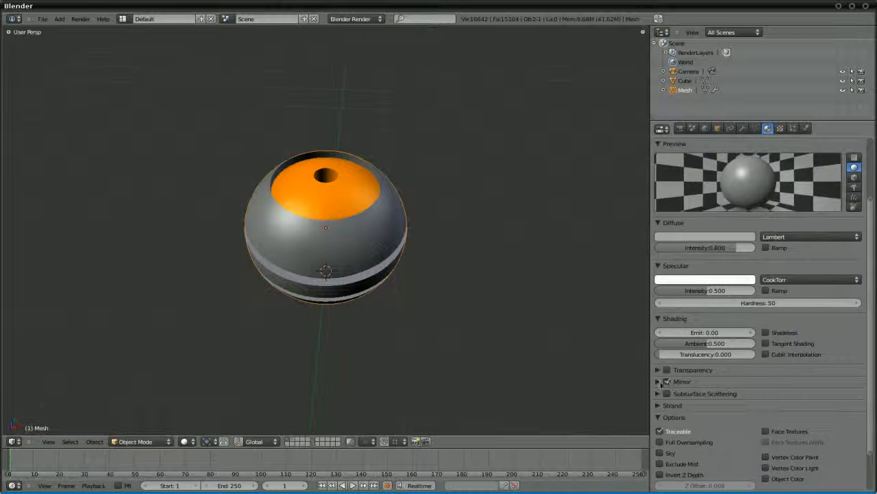
{"action": "left_click", "coordinate": [659, 382]}
{"action": "left_click_drag", "start_coordinate": [668, 397], "coordinate": [699, 398]}
{"action": "left_click_drag", "start_coordinate": [818, 399], "coordinate": [817, 400]}
{"action": "left_click", "coordinate": [816, 399]}
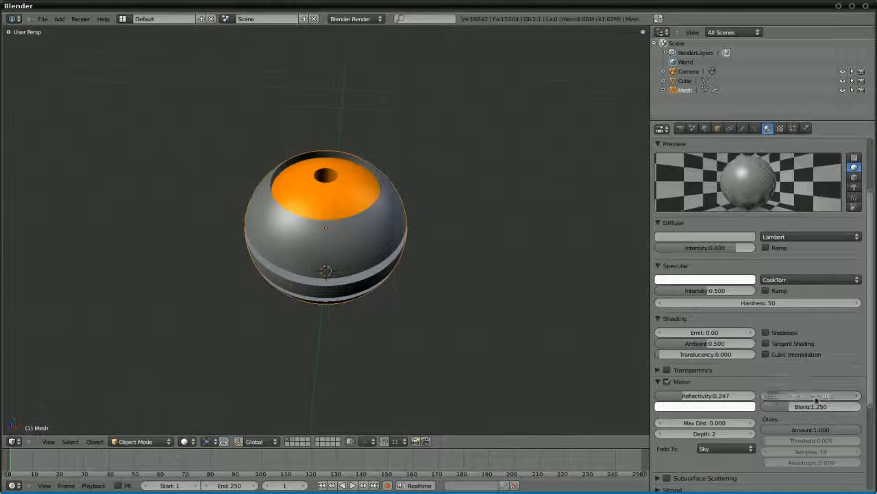
{"action": "type", "text": "2.8"}
{"action": "key", "text": "Return"}
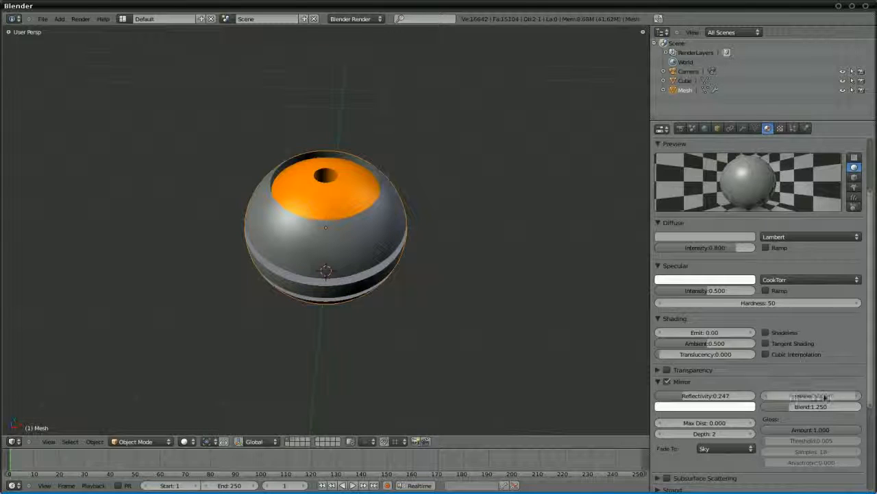
{"action": "left_click", "coordinate": [825, 399]}
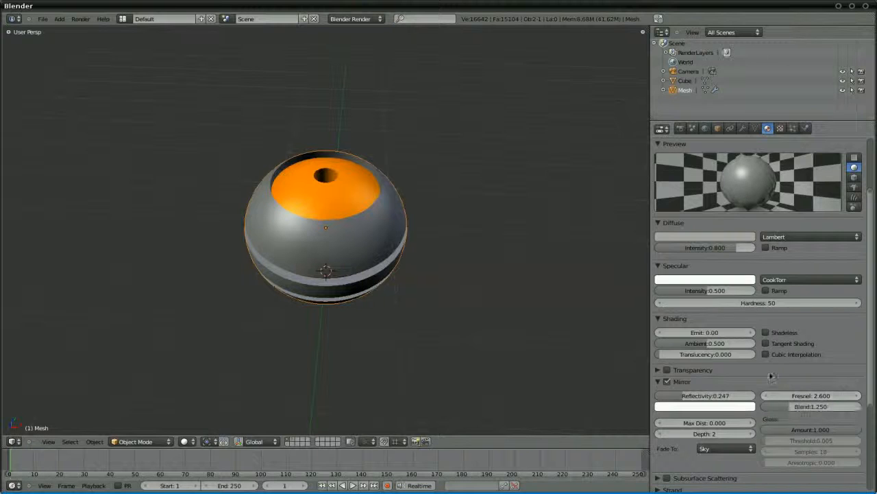
{"action": "scroll", "coordinate": [770, 377], "scroll_direction": "down", "scroll_amount": 3}
{"action": "scroll", "coordinate": [768, 382], "scroll_direction": "up", "scroll_amount": 2}
{"action": "scroll", "coordinate": [768, 383], "scroll_direction": "up", "scroll_amount": 1}
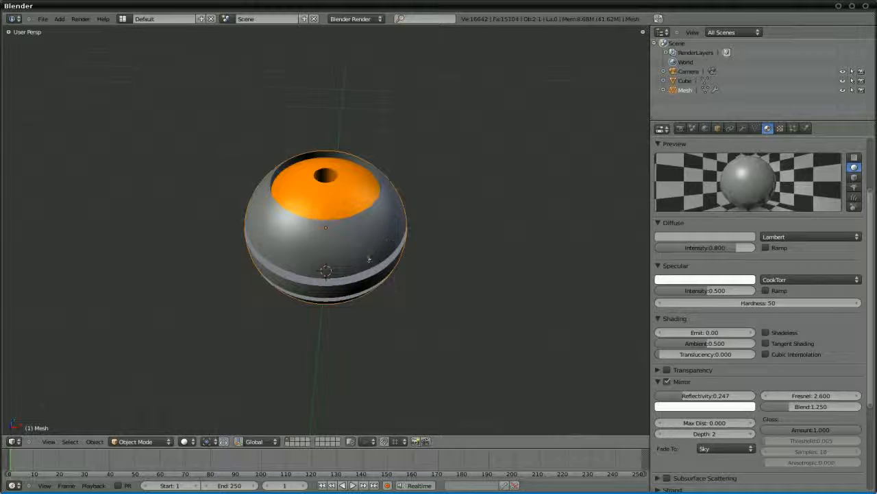
Show the room's layer together with the sphere's layer so the sphere sits inside the room
{"action": "middle_click_drag", "start_coordinate": [319, 244], "coordinate": [411, 235]}
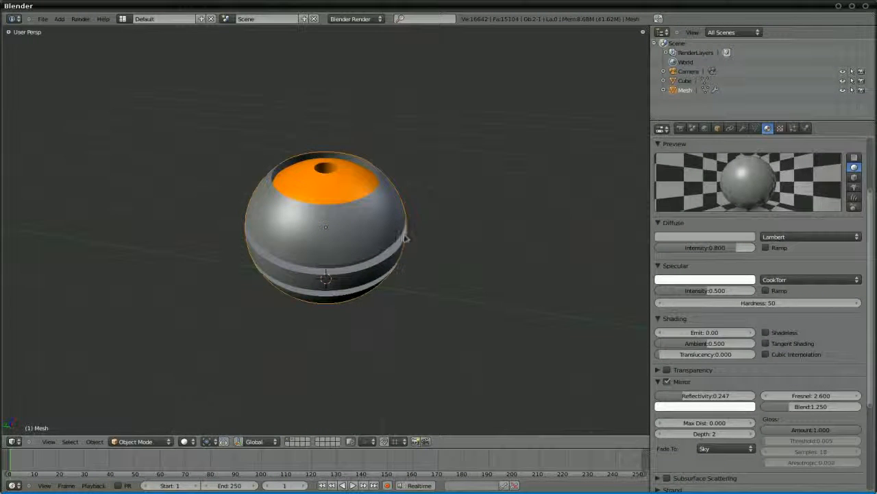
{"action": "scroll", "coordinate": [402, 240], "scroll_direction": "down", "scroll_amount": 1}
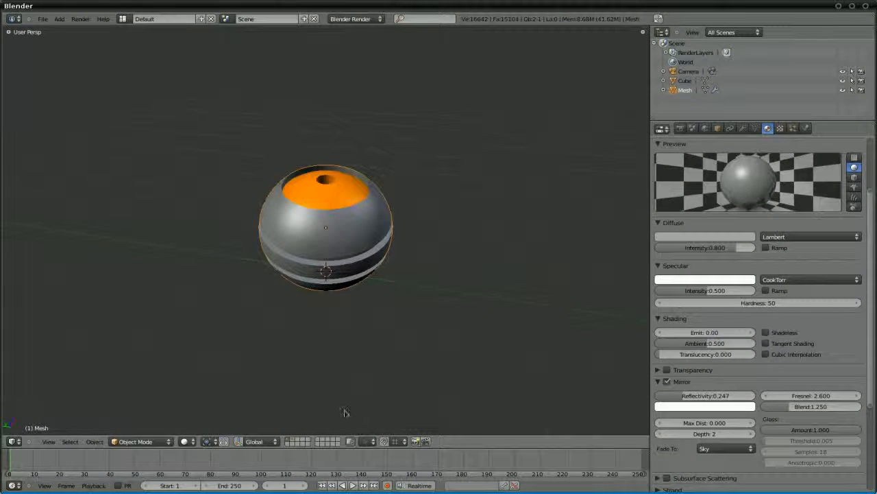
{"action": "left_click", "coordinate": [291, 442], "text": "shift"}
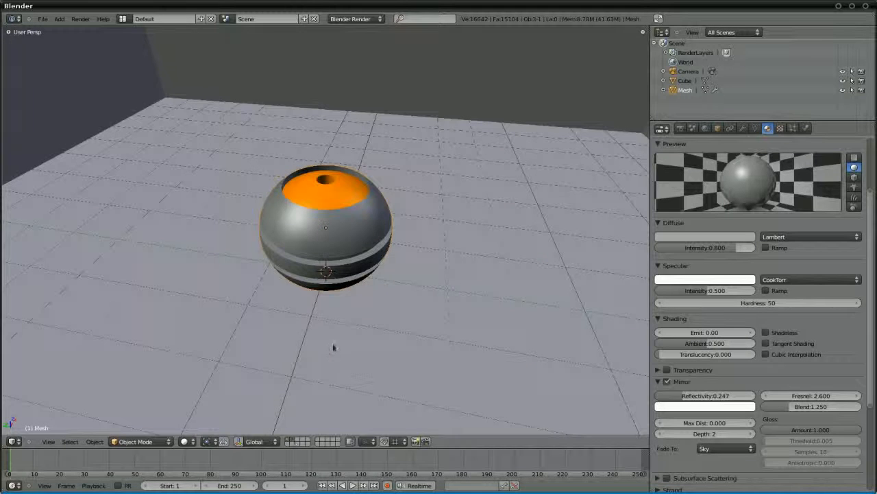
{"action": "scroll", "coordinate": [331, 351], "scroll_direction": "down", "scroll_amount": 4}
{"action": "scroll", "coordinate": [333, 336], "scroll_direction": "up", "scroll_amount": 2}
{"action": "middle_click_drag", "start_coordinate": [336, 318], "coordinate": [305, 299]}
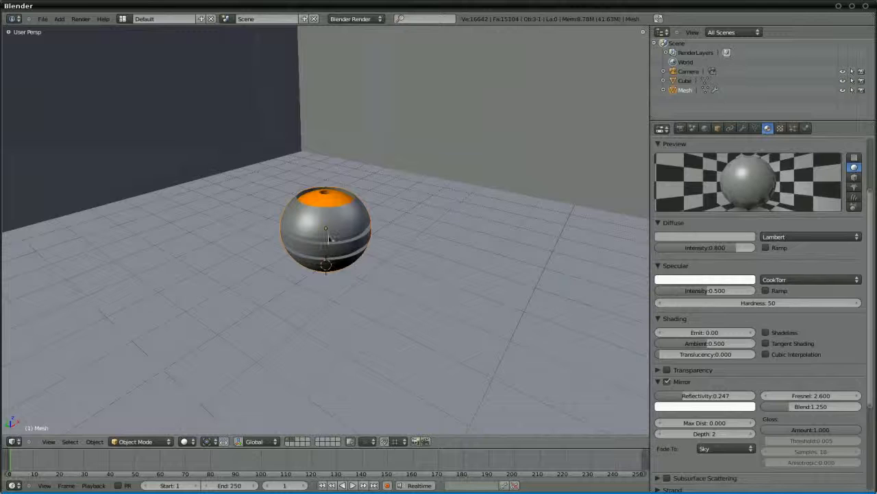
{"action": "scroll", "coordinate": [358, 248], "scroll_direction": "up", "scroll_amount": 1}
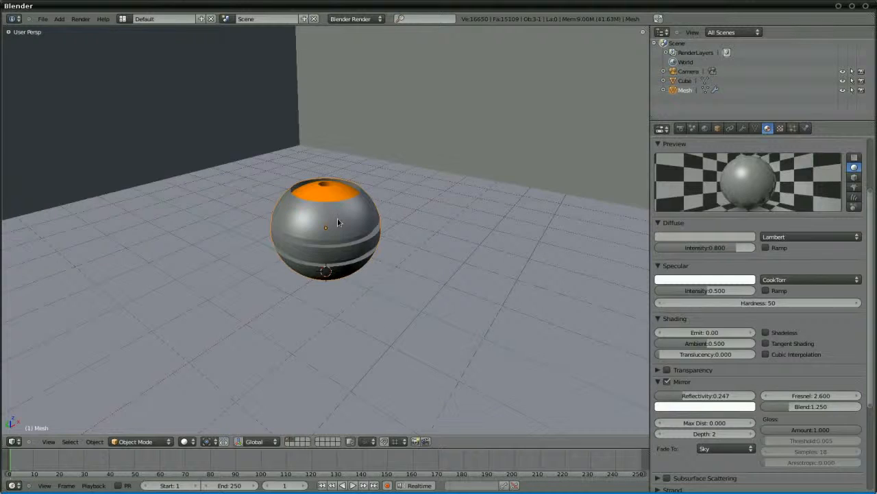
Rotate the sphere freely in trackball mode so its orange cap tips forward
{"action": "key", "text": "r"}
{"action": "key", "text": "r"}
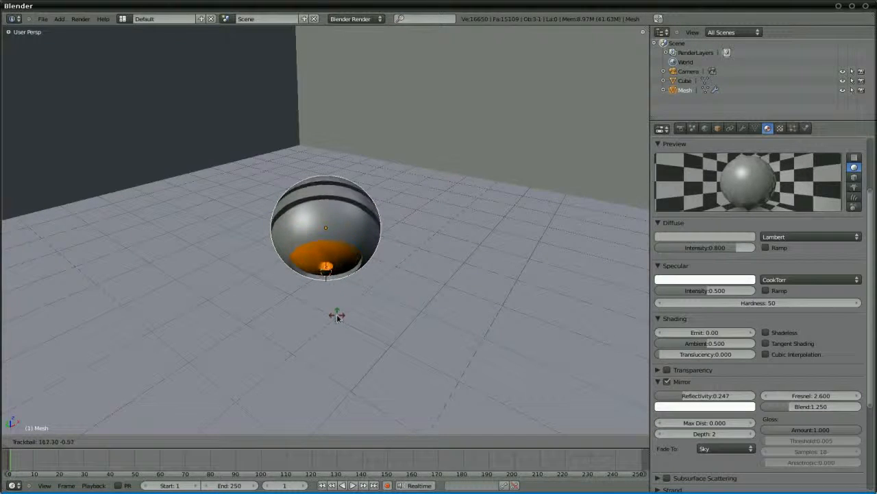
{"action": "left_click", "coordinate": [336, 316]}
Align the camera to a low view of the sphere facing the back wall and set the camera lens to 18 mm
{"action": "middle_click_drag", "start_coordinate": [370, 300], "coordinate": [393, 261]}
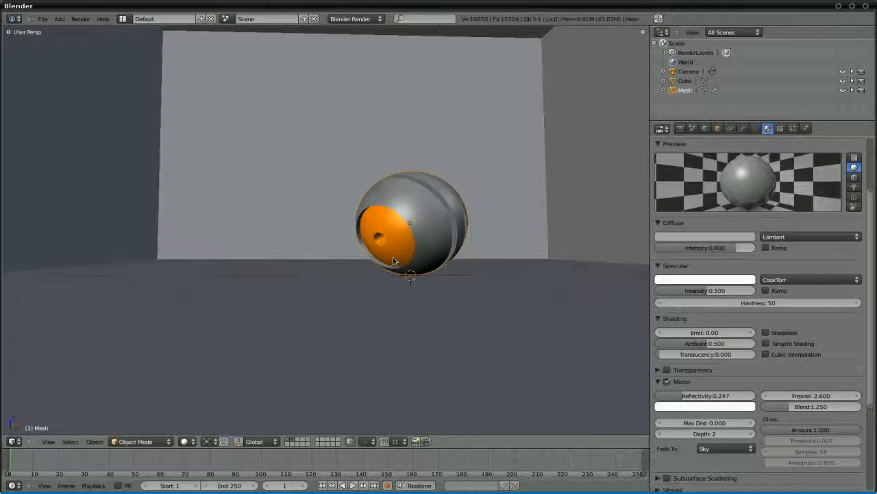
{"action": "key", "text": "ctrl+alt+KP_0"}
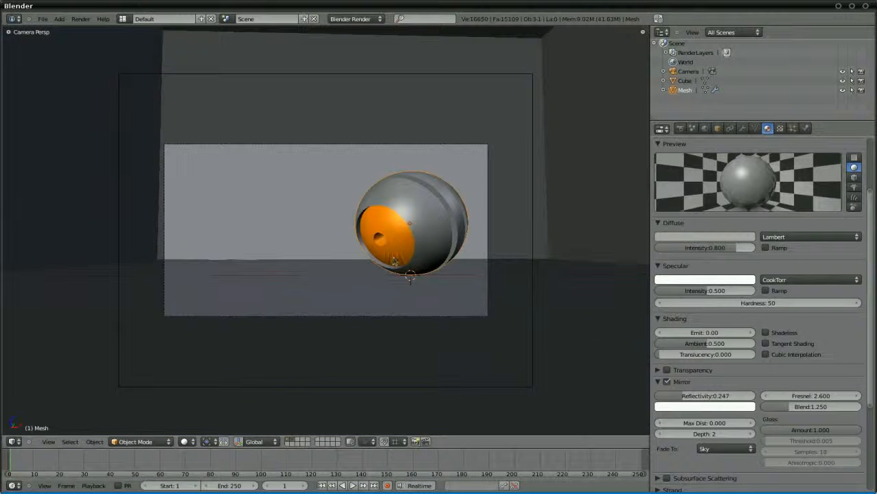
{"action": "right_click", "coordinate": [534, 217]}
{"action": "key", "text": "g"}
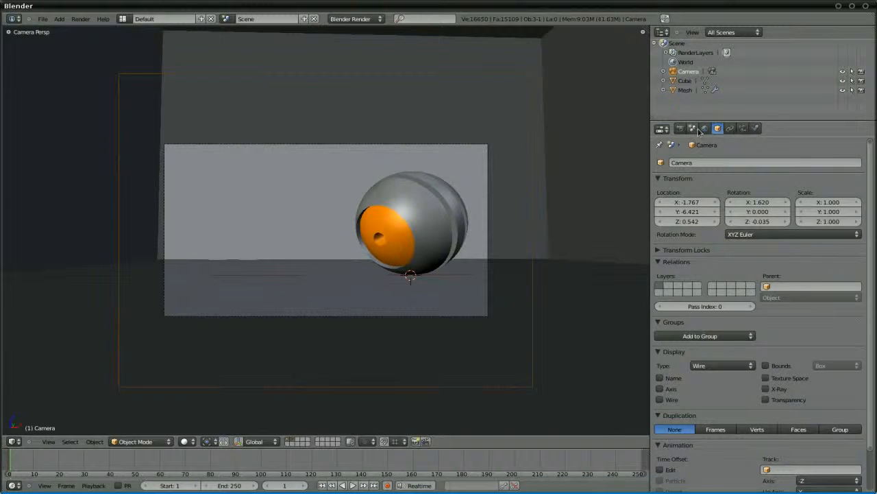
{"action": "left_click", "coordinate": [742, 130]}
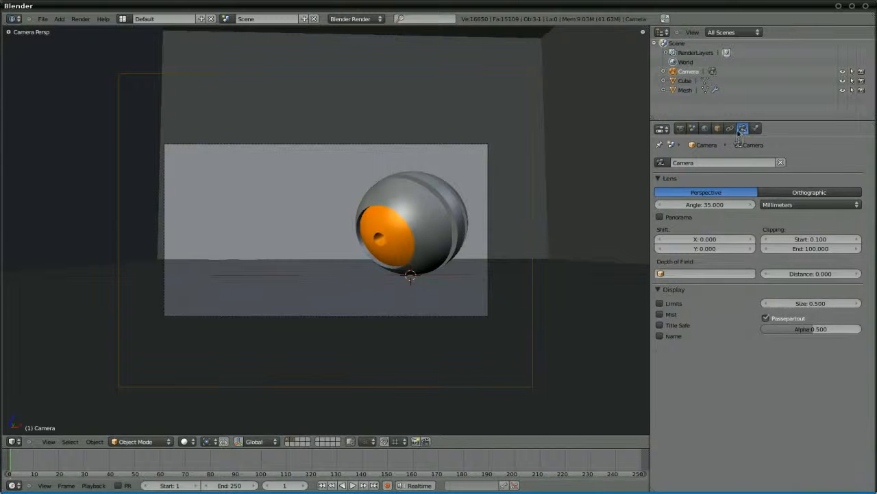
{"action": "left_click", "coordinate": [706, 205]}
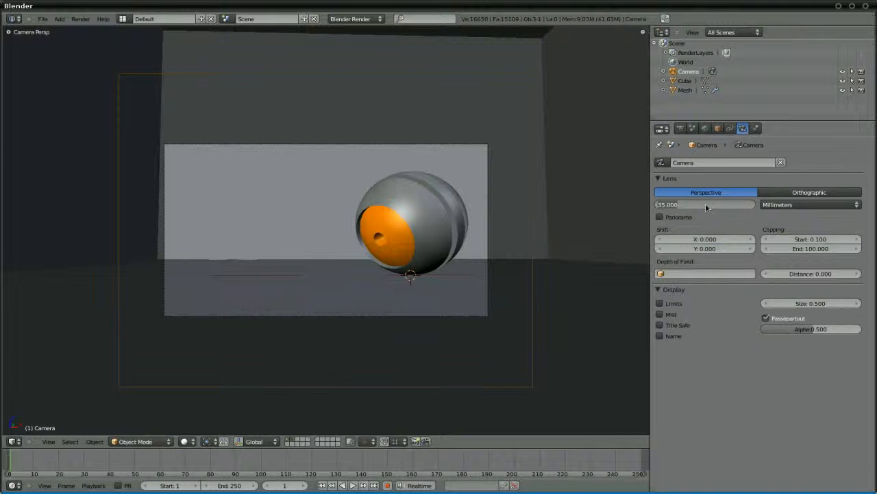
{"action": "type", "text": "18"}
{"action": "key", "text": "Return"}
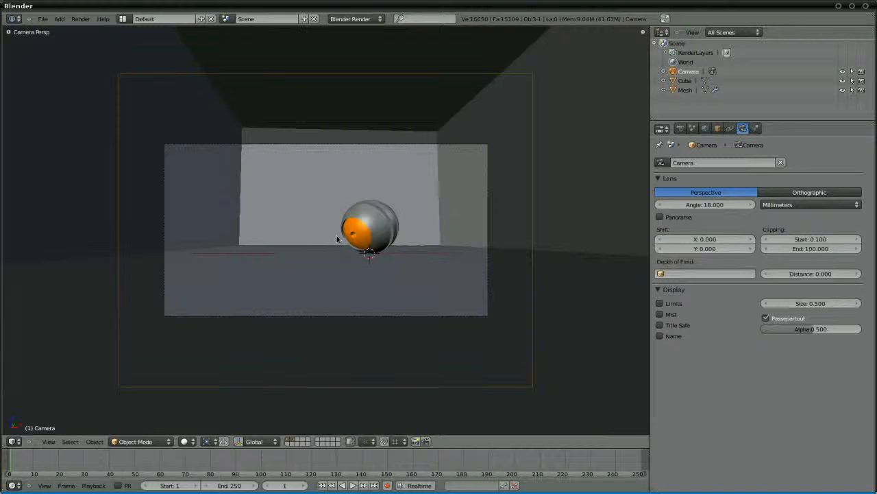
Move the camera closer to the sphere and raise it about 0.12 along the global Z axis
{"action": "scroll", "coordinate": [336, 239], "scroll_direction": "up", "scroll_amount": 3}
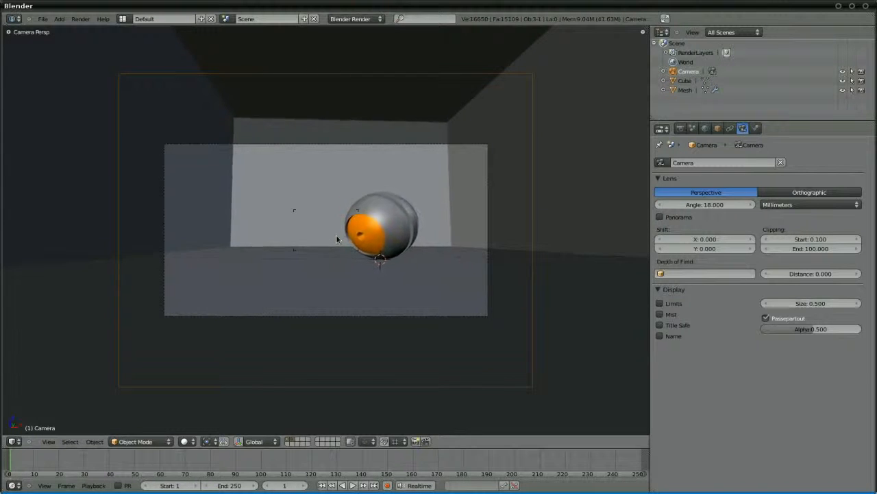
{"action": "left_click", "coordinate": [336, 240]}
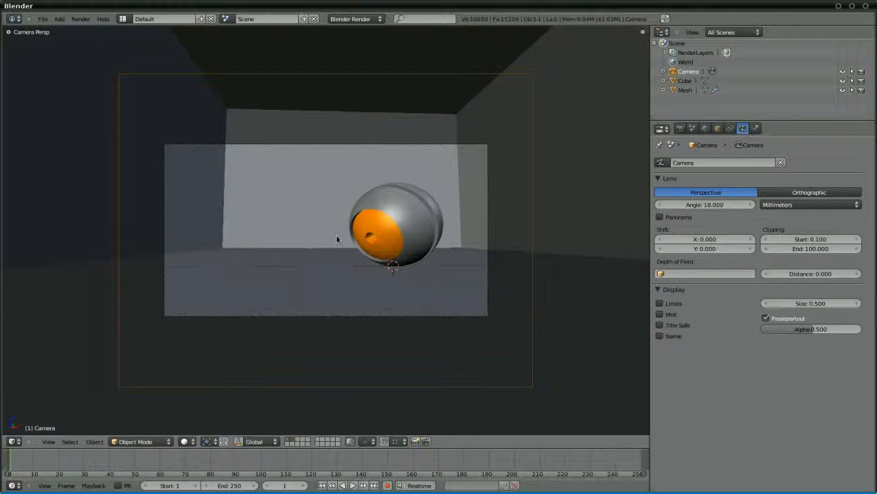
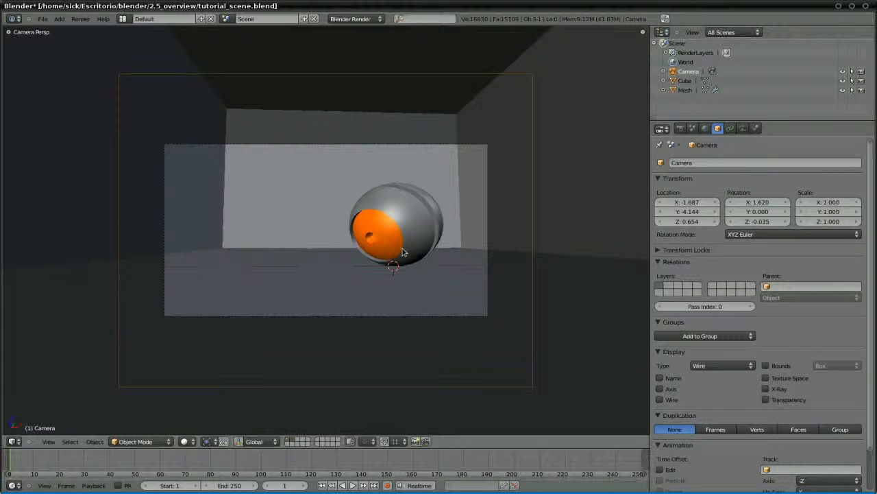
{"action": "key", "text": "g"}
{"action": "key", "text": "z"}
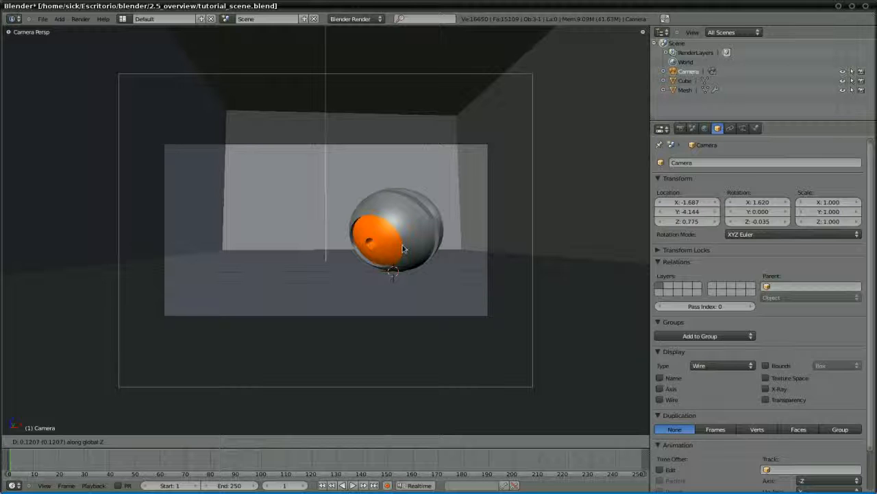
{"action": "left_click", "coordinate": [403, 249]}
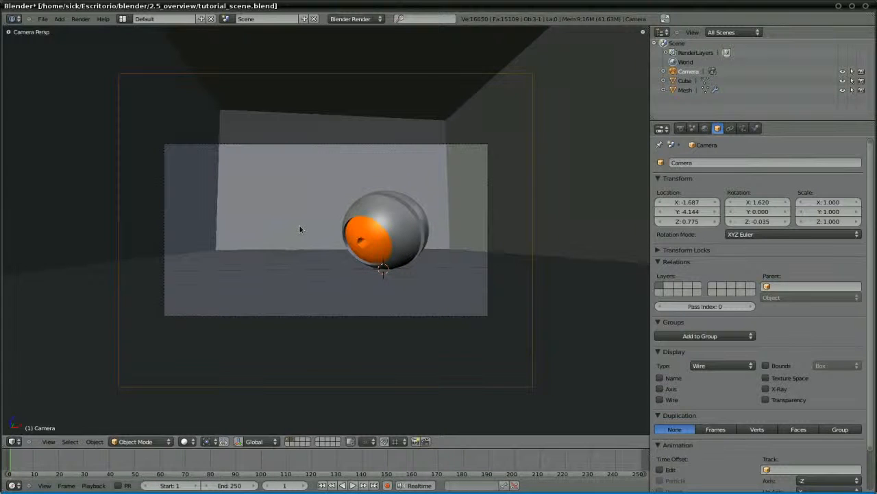
Rotate the sphere about 20 degrees in trackball mode so its orange cap tilts further down towards the floor
{"action": "right_click", "coordinate": [385, 209]}
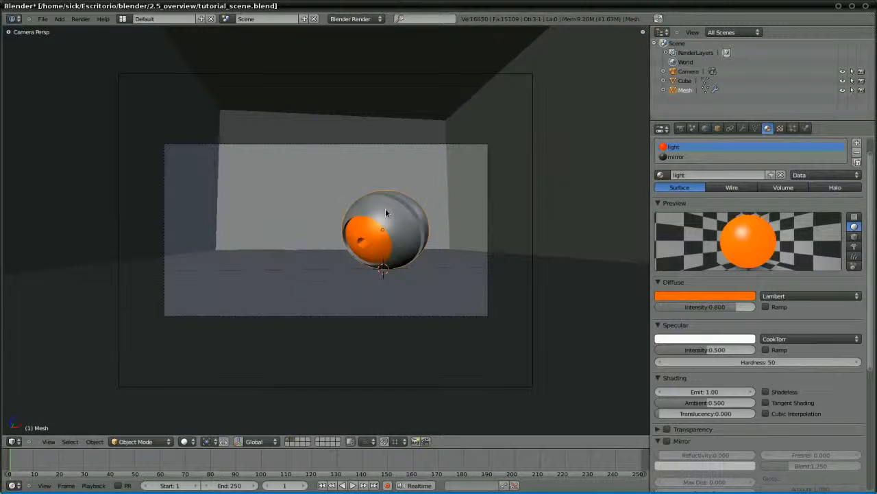
{"action": "key", "text": "r"}
{"action": "key", "text": "r"}
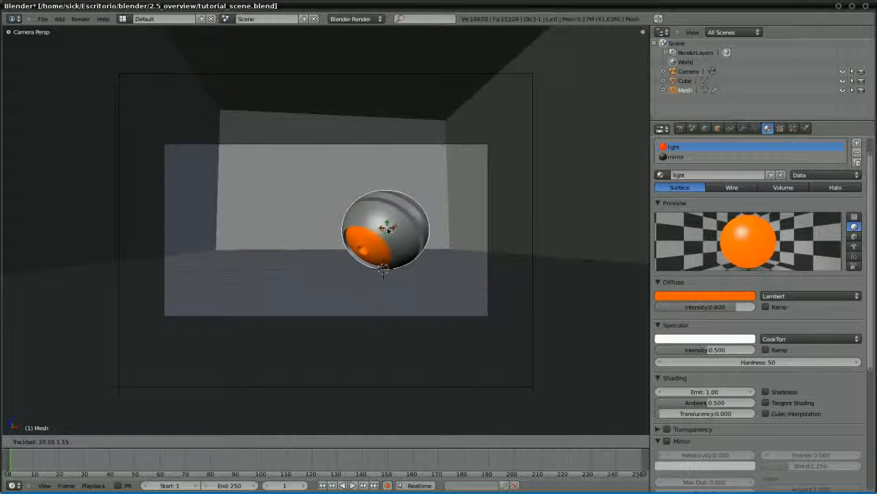
{"action": "left_click", "coordinate": [390, 227]}
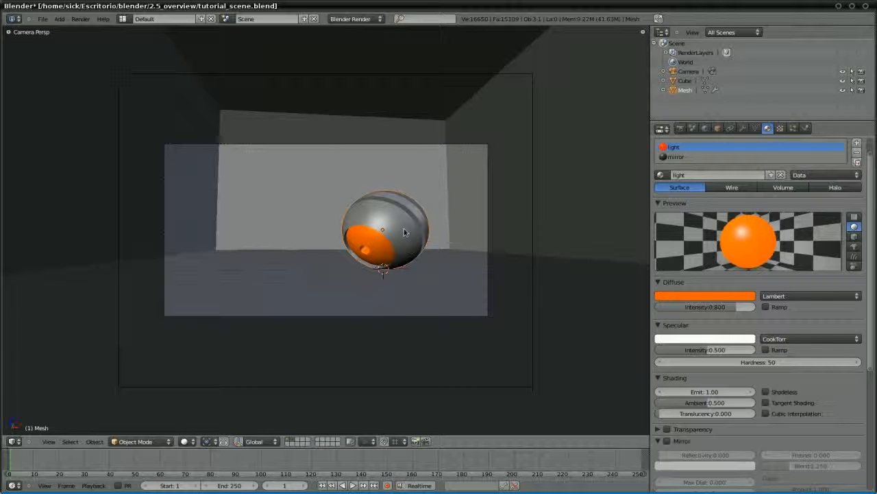
Duplicate the sphere and place the copy to the right of the original, closer to the camera along Y
{"action": "key", "text": "shift+d"}
{"action": "key", "text": "shift+z"}
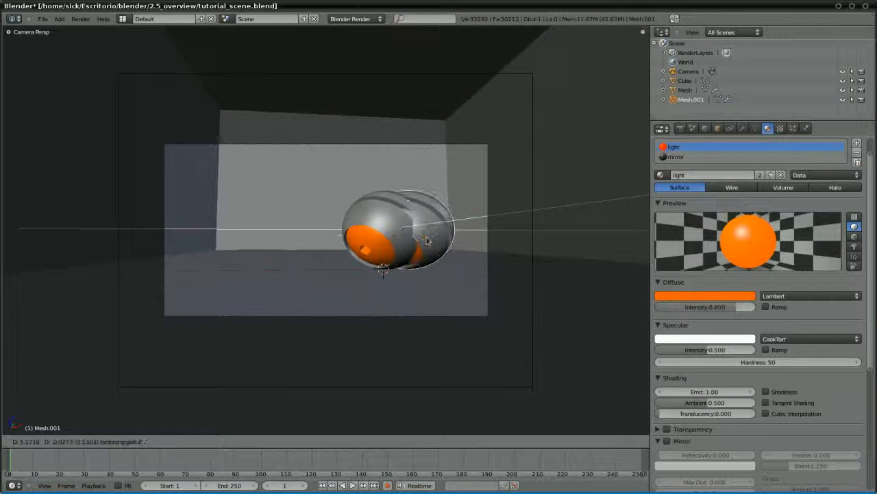
{"action": "left_click", "coordinate": [426, 236]}
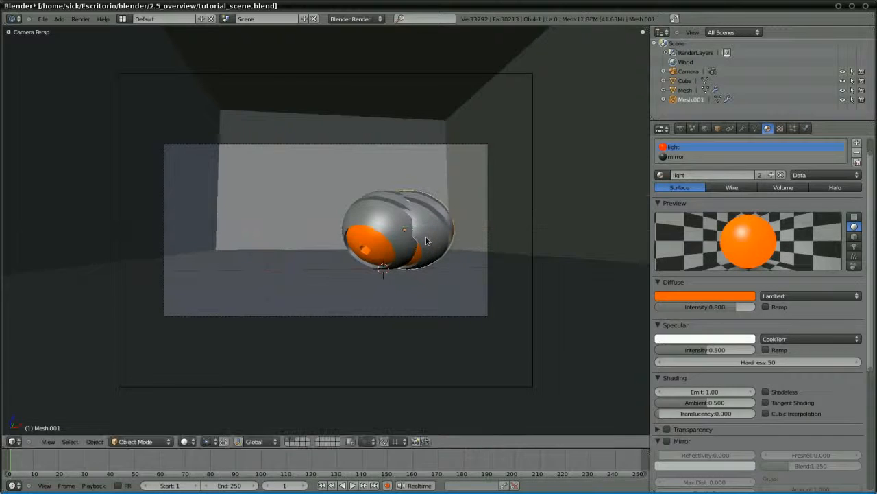
{"action": "key", "text": "g"}
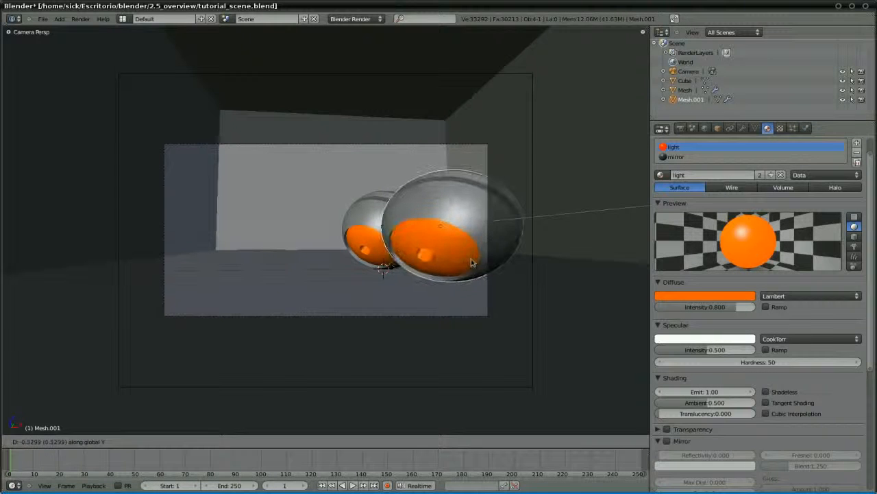
{"action": "left_click", "coordinate": [477, 260]}
Scale the copied sphere down to a smaller size and lower it about 0.63 along Z towards the floor
{"action": "key", "text": "g"}
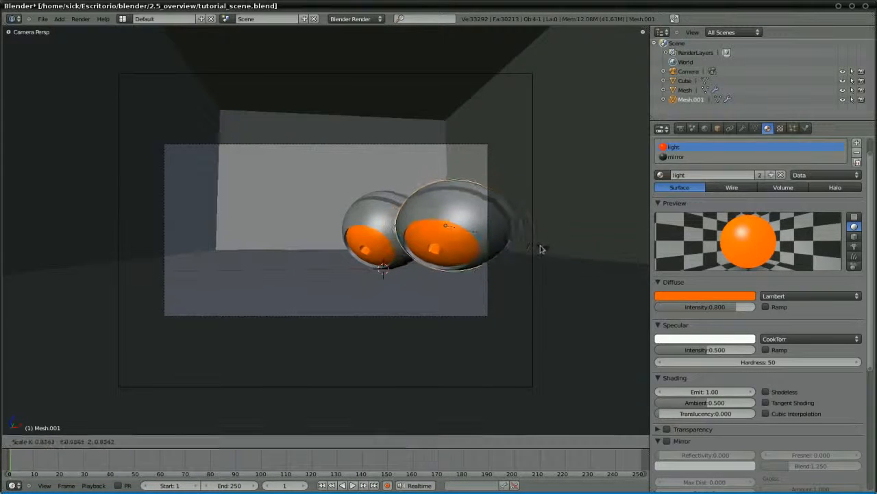
{"action": "left_click", "coordinate": [492, 234]}
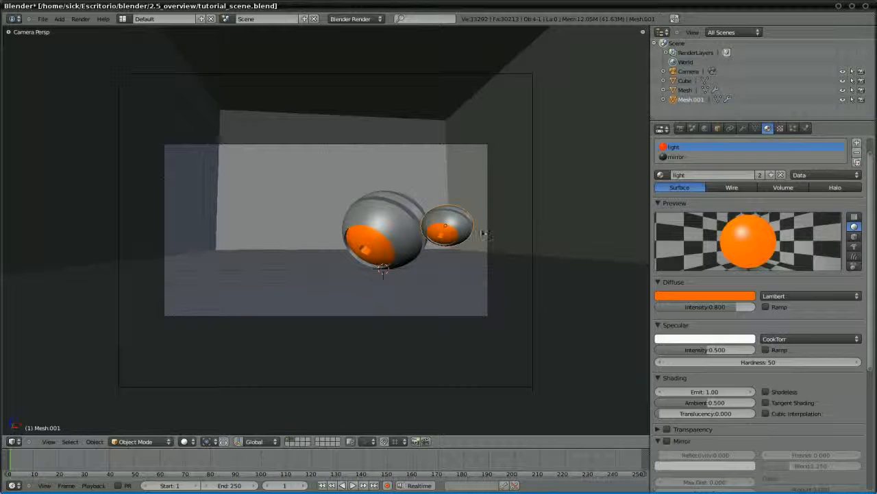
{"action": "key", "text": "g"}
{"action": "key", "text": "z"}
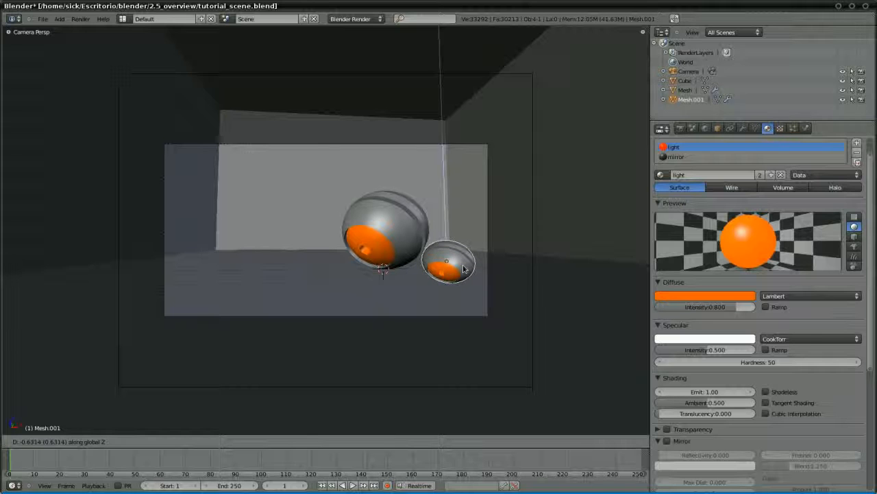
{"action": "left_click", "coordinate": [452, 276]}
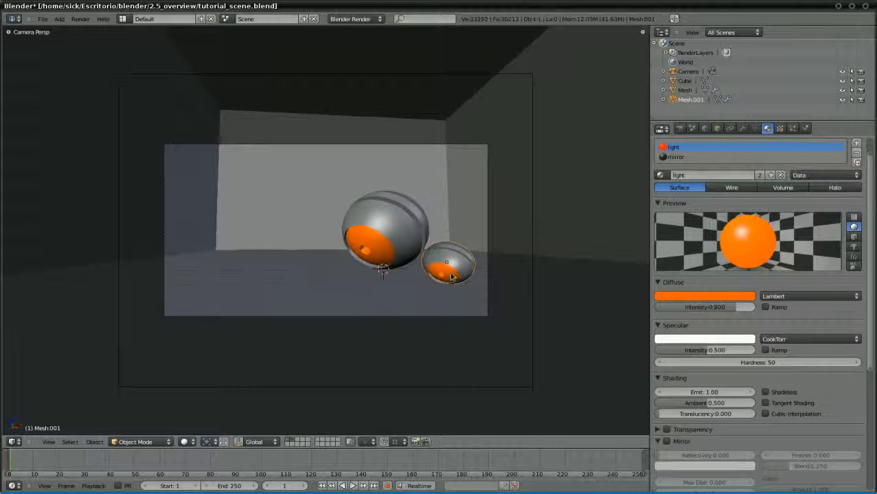
Rotate the small sphere in trackball mode so its orange cap points down to the right
{"action": "key", "text": "r"}
{"action": "key", "text": "r"}
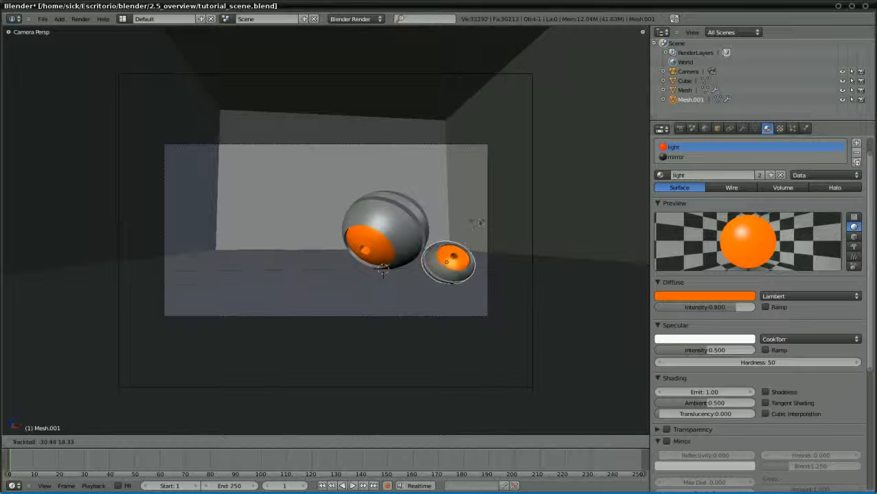
{"action": "left_click", "coordinate": [497, 267]}
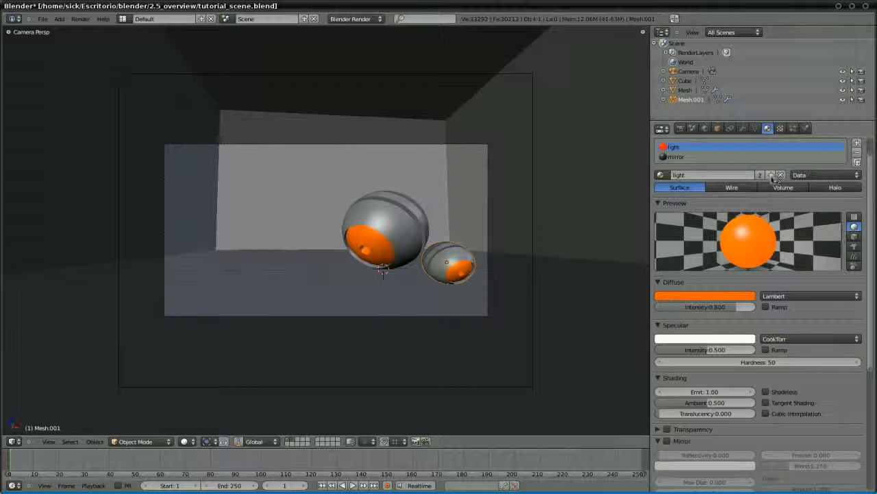
Make a separate copy of the small sphere's light material and change its diffuse colour to white with an HSV value of about 0.8
{"action": "left_click", "coordinate": [771, 175]}
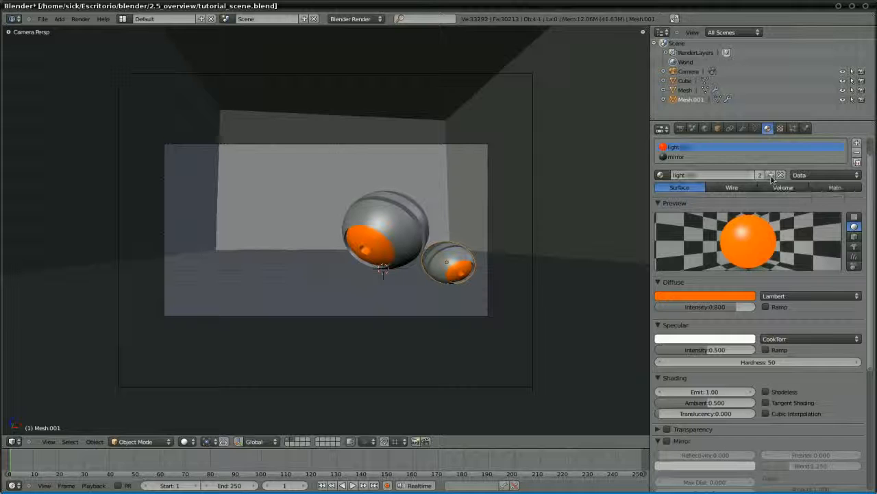
{"action": "left_click", "coordinate": [692, 294]}
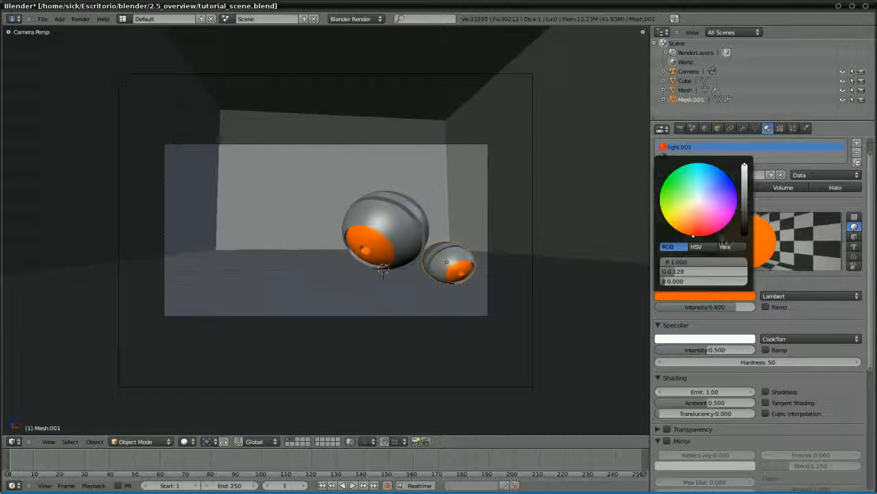
{"action": "left_click", "coordinate": [697, 246]}
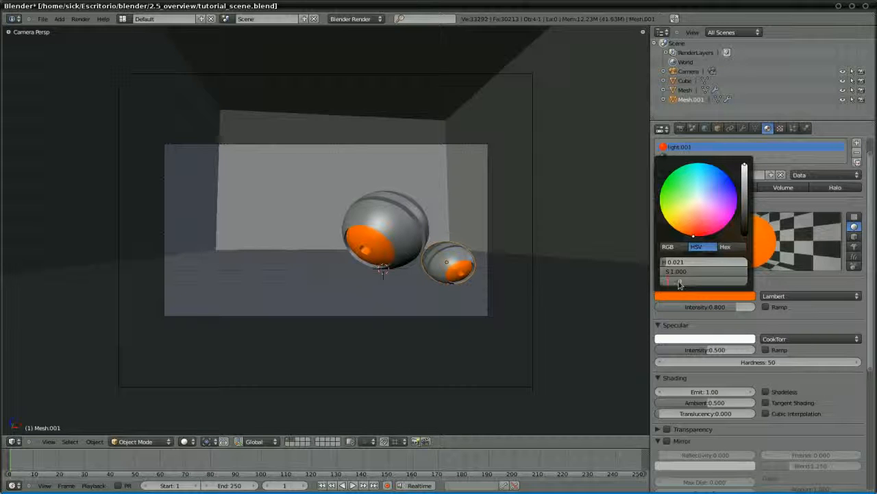
{"action": "left_click_drag", "start_coordinate": [678, 284], "coordinate": [662, 284]}
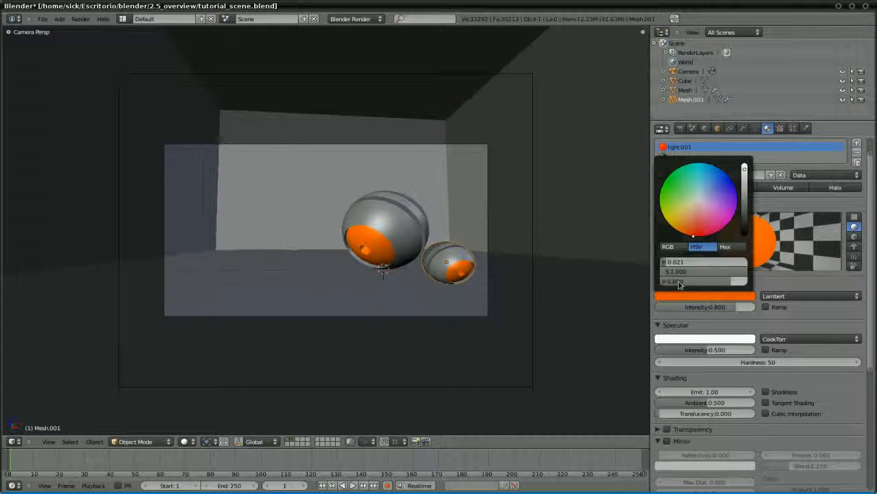
{"action": "left_click", "coordinate": [699, 203]}
{"action": "left_click_drag", "start_coordinate": [699, 203], "coordinate": [698, 200]}
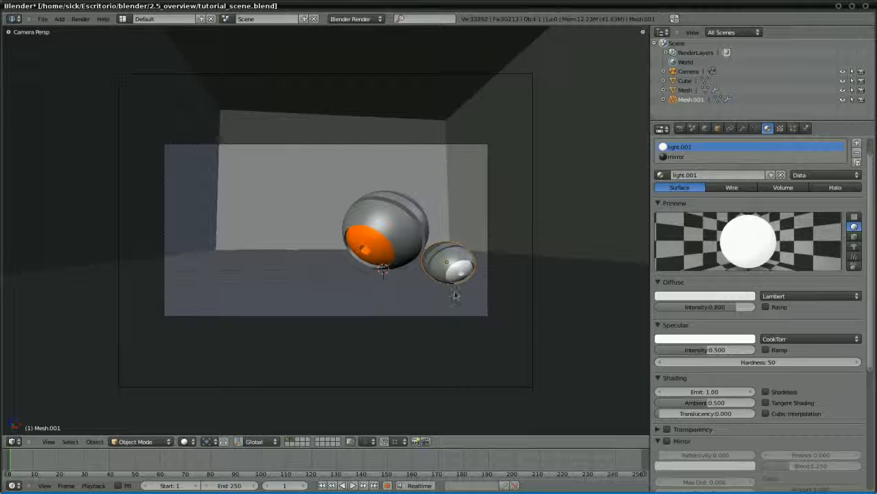
Rotate the small sphere in trackball mode so its white cap faces the camera
{"action": "key", "text": "r"}
{"action": "key", "text": "r"}
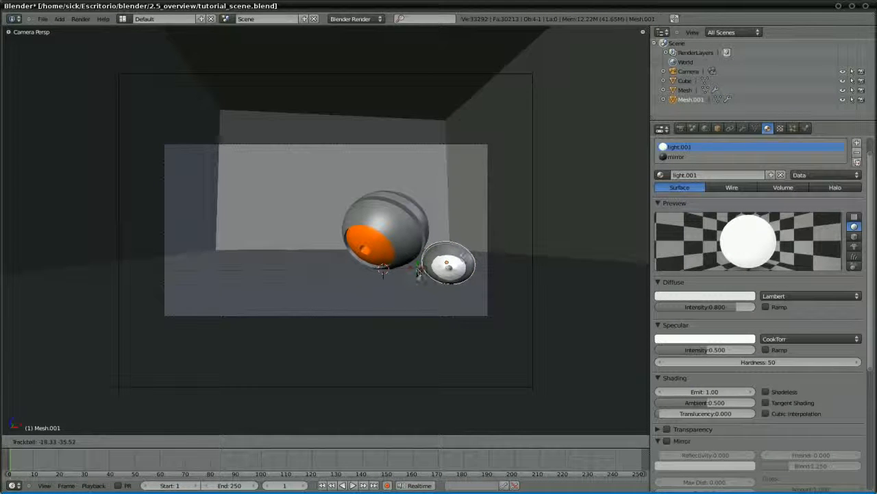
{"action": "left_click", "coordinate": [420, 277]}
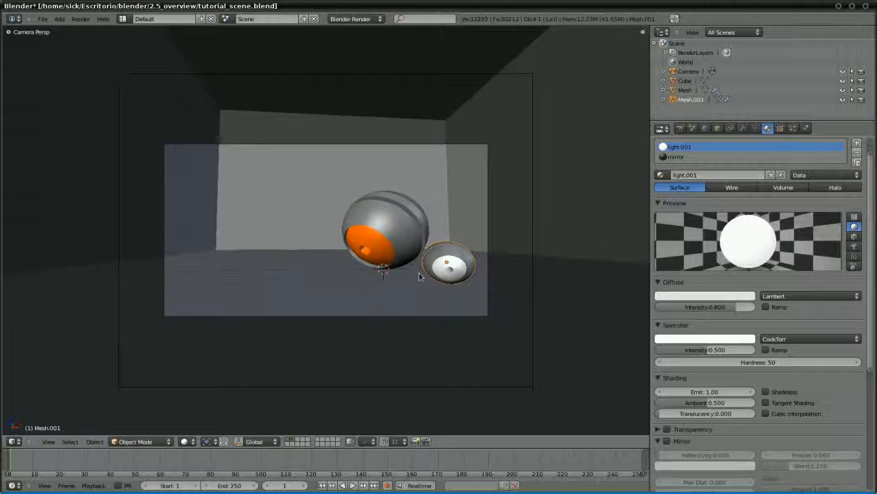
Add a text object to the scene
{"action": "key", "text": "shift+a"}
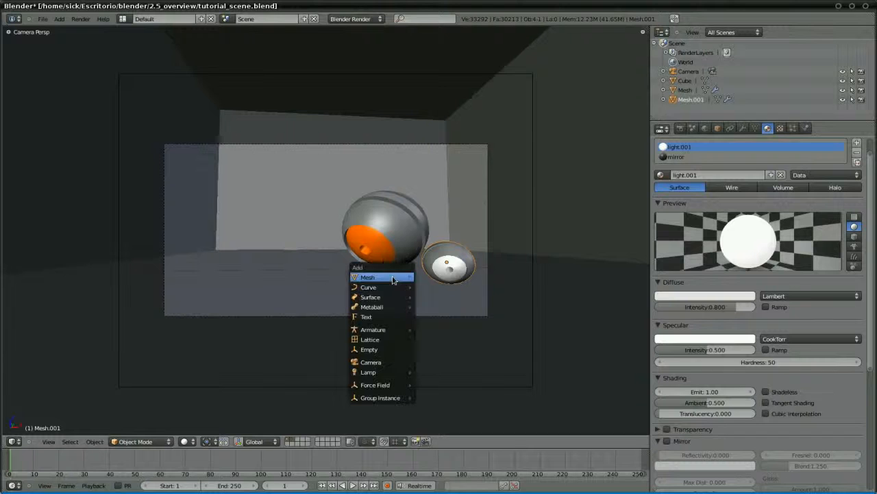
{"action": "mouse_move", "coordinate": [393, 280]}
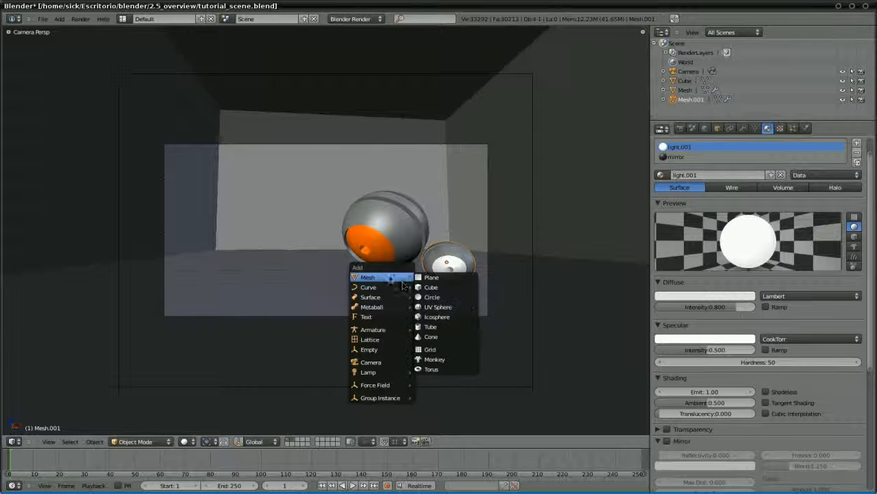
{"action": "left_click", "coordinate": [59, 18]}
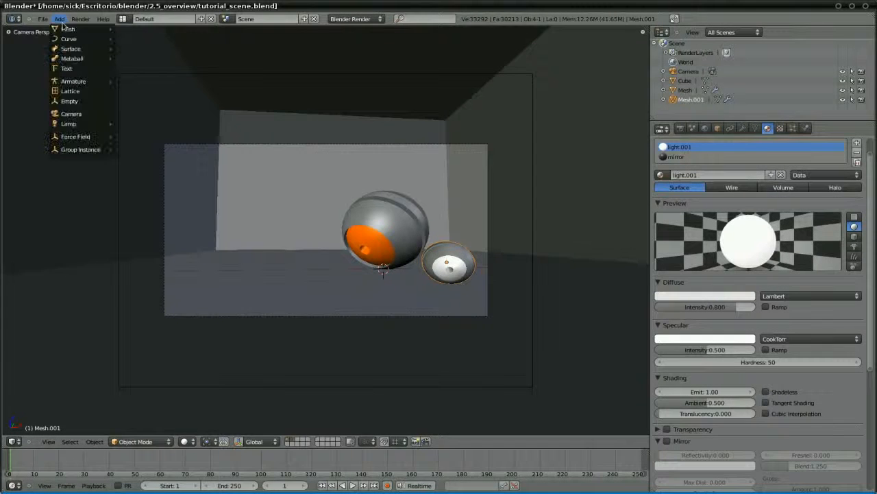
{"action": "key", "text": "shift+a"}
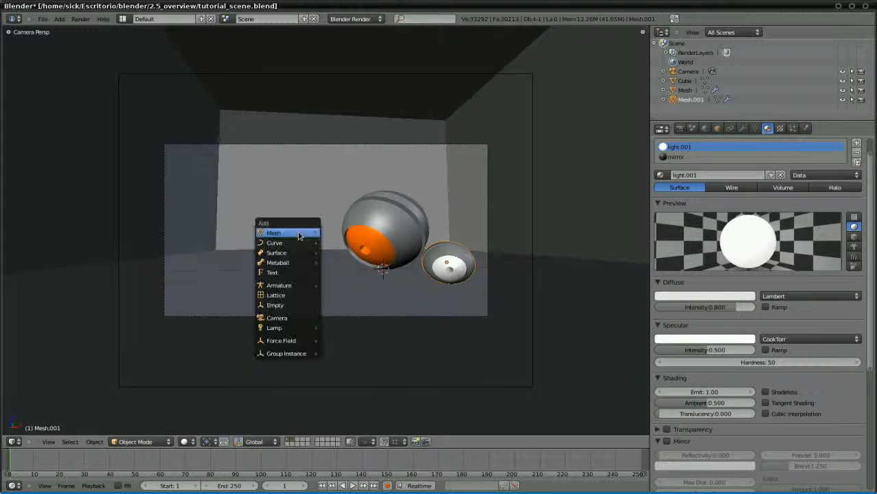
{"action": "mouse_move", "coordinate": [299, 235]}
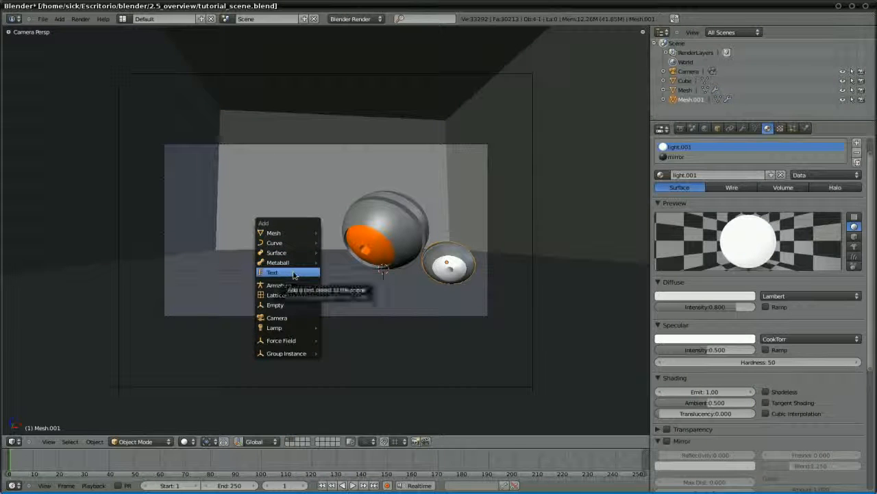
{"action": "left_click", "coordinate": [293, 273]}
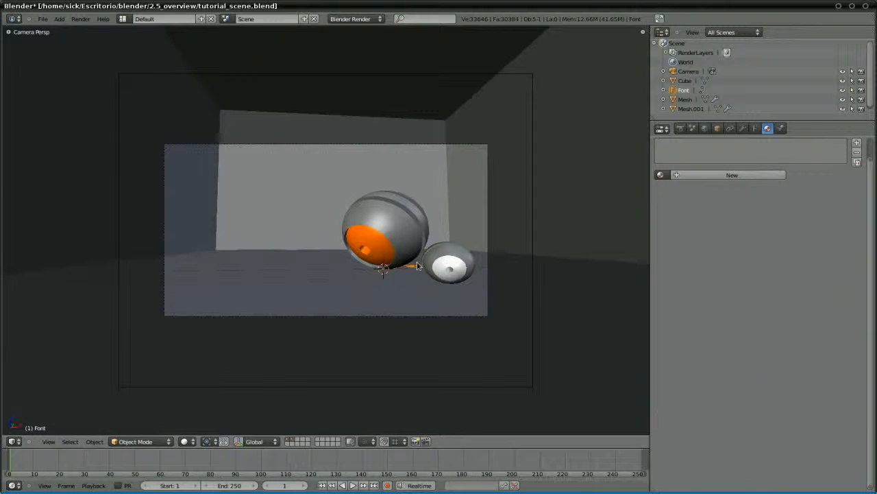
Move the text across the floor to the left of the large sphere and rotate it about X to stand upright facing the camera
{"action": "key", "text": "g"}
{"action": "key", "text": "shift+z"}
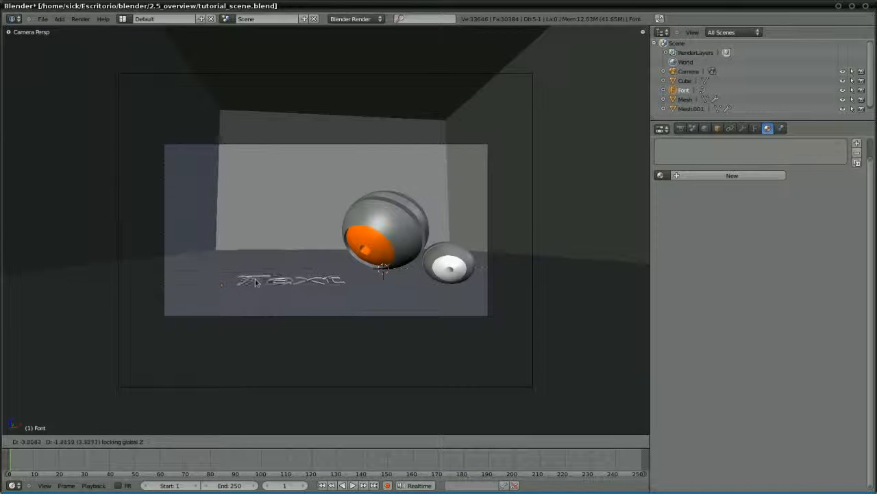
{"action": "left_click", "coordinate": [250, 282]}
{"action": "key", "text": "r"}
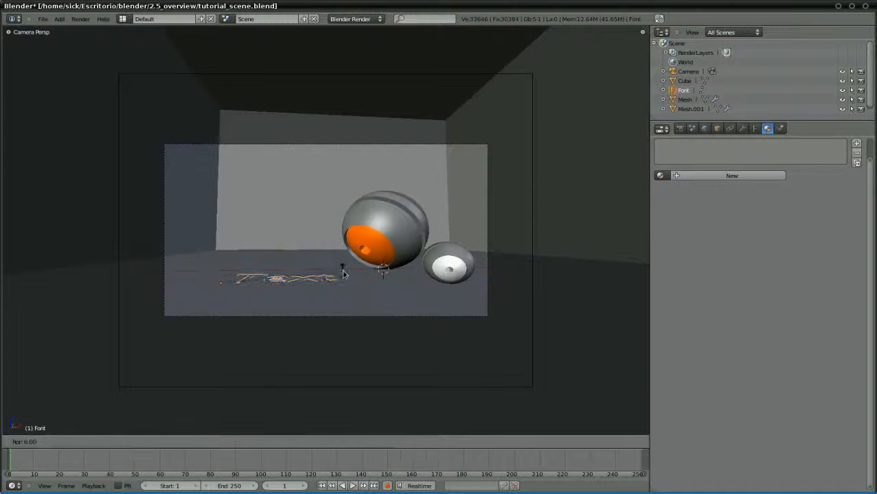
{"action": "key", "text": "x"}
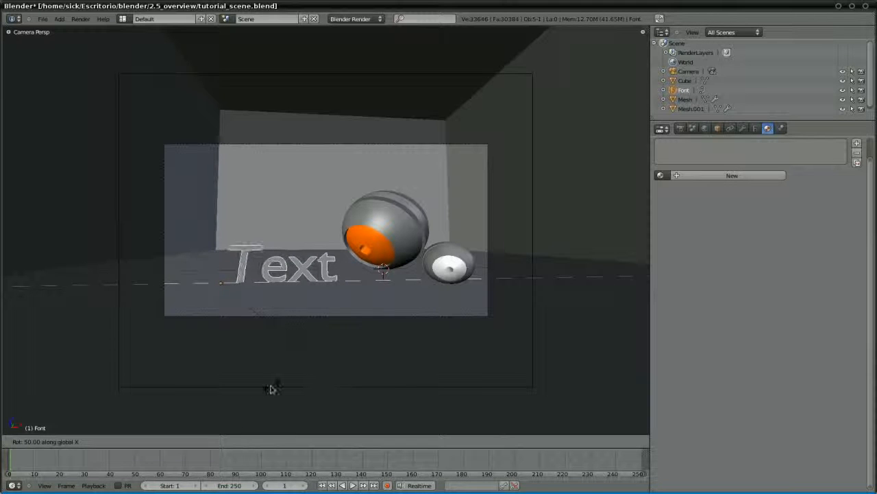
{"action": "left_click", "coordinate": [230, 397]}
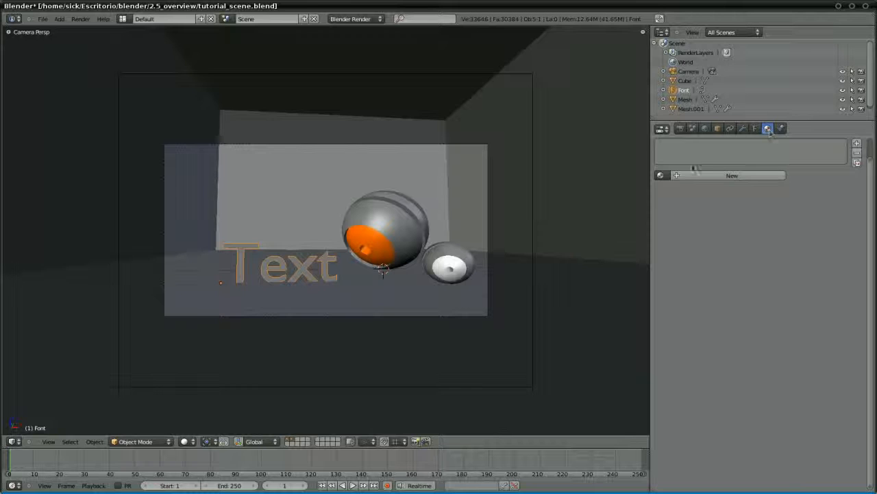
Assign the light.001 material to the text, make it a single-user copy and name it "text"
{"action": "left_click", "coordinate": [662, 176]}
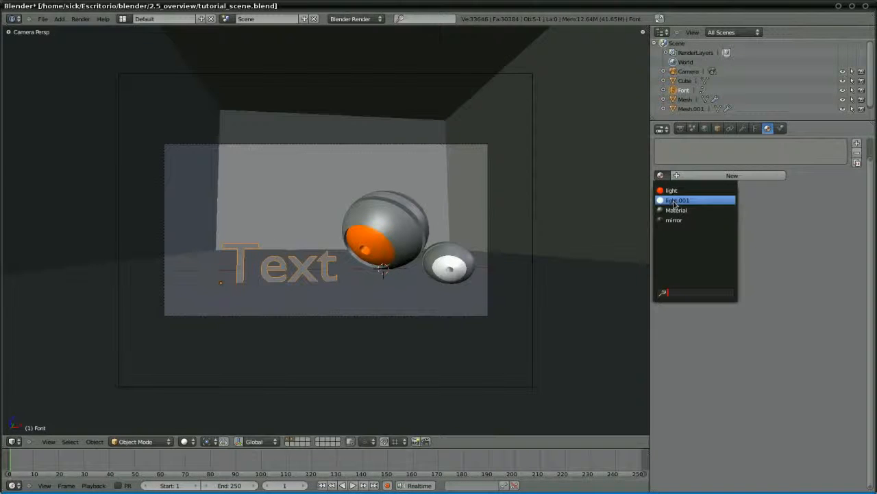
{"action": "left_click", "coordinate": [675, 200]}
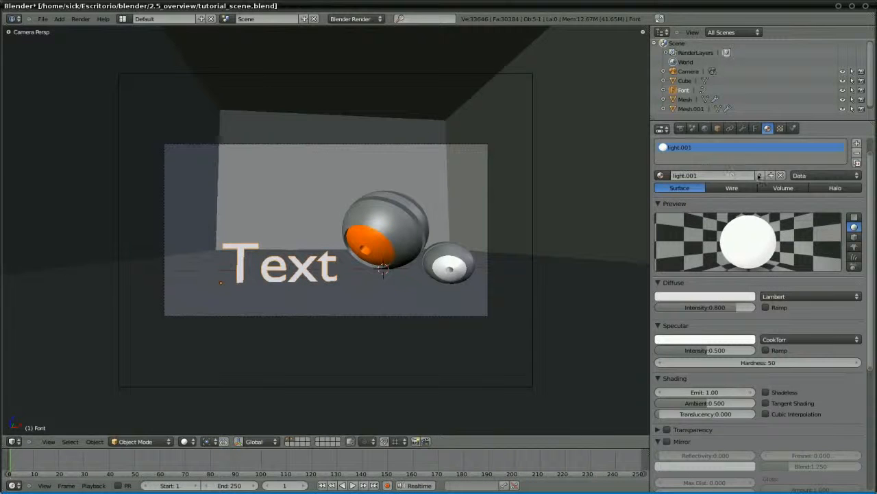
{"action": "left_click", "coordinate": [759, 176]}
{"action": "left_click", "coordinate": [715, 176]}
{"action": "type", "text": "text"}
{"action": "key", "text": "Return"}
Set the text's extrusion to 0.05 and give it a bevel with depth 0.01 and resolution 6
{"action": "left_click", "coordinate": [755, 128]}
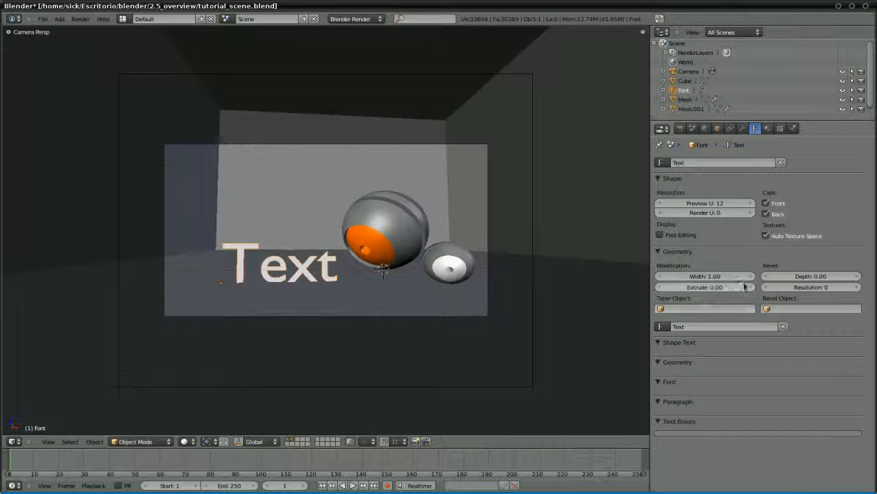
{"action": "left_click_drag", "start_coordinate": [752, 289], "coordinate": [750, 288]}
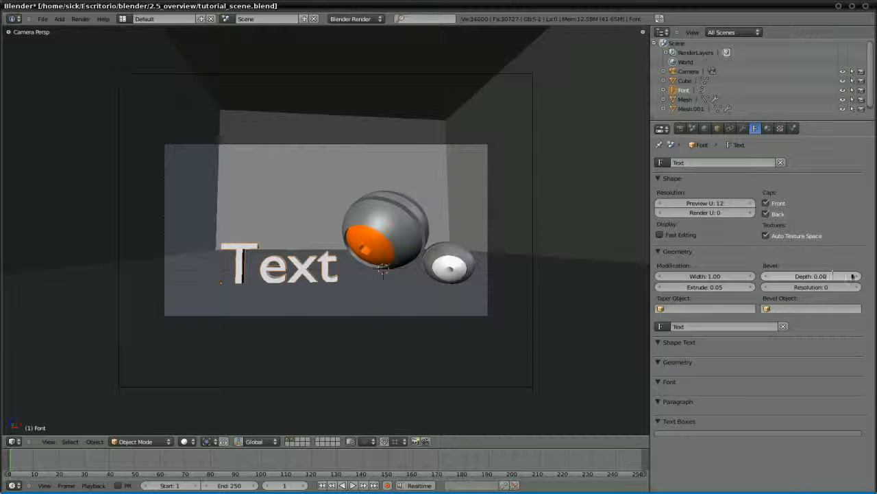
{"action": "left_click_drag", "start_coordinate": [856, 276], "coordinate": [861, 287]}
Replace the text object's content with "blender2.5"
{"action": "key", "text": "Tab"}
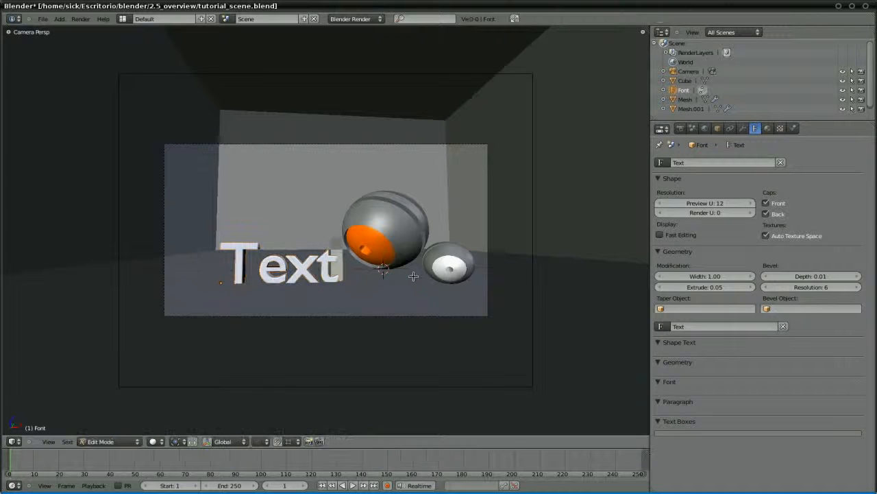
{"action": "key", "text": "BackSpace"}
{"action": "key", "text": "BackSpace"}
{"action": "key", "text": "BackSpace"}
{"action": "key", "text": "BackSpace"}
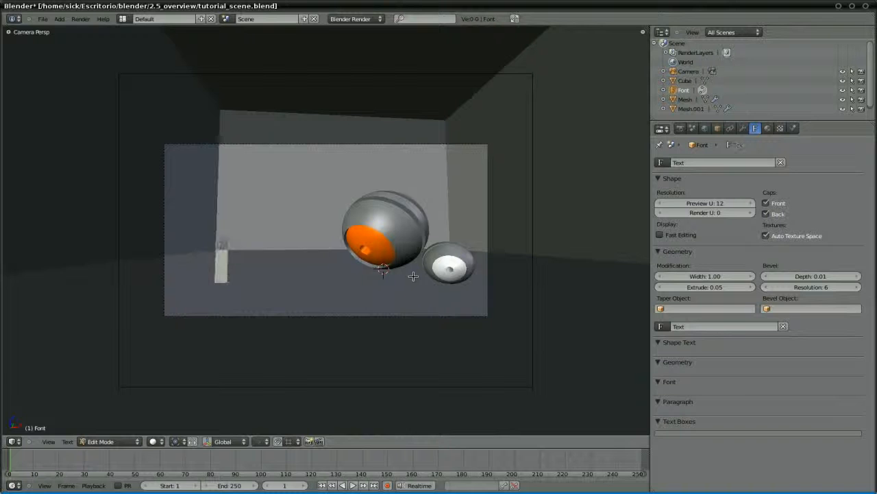
{"action": "type", "text": "ble"}
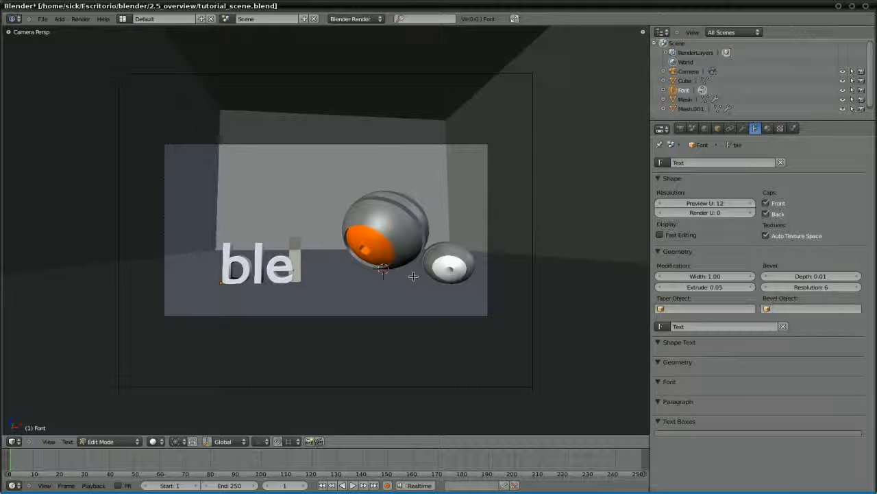
{"action": "type", "text": "nder"}
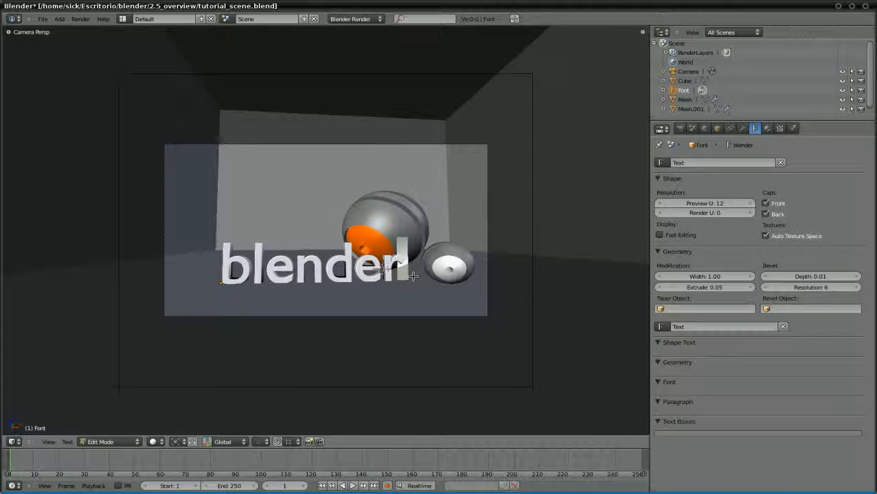
{"action": "type", "text": "2.5"}
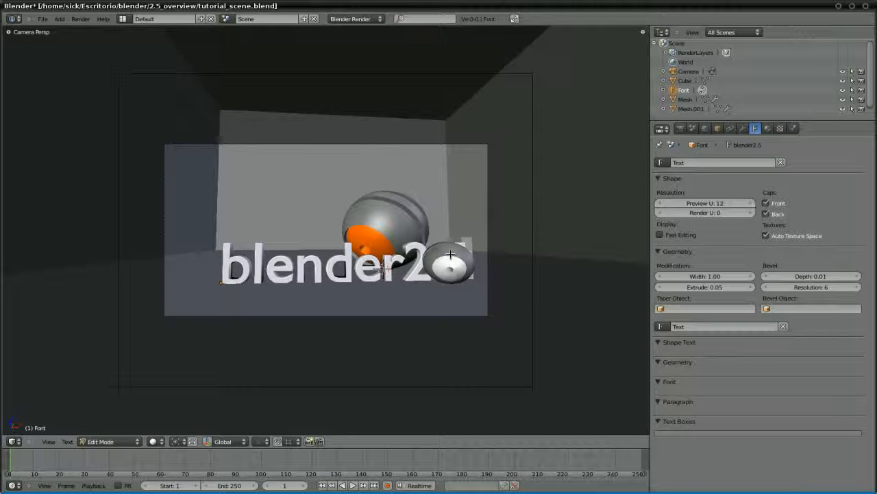
{"action": "key", "text": "Tab"}
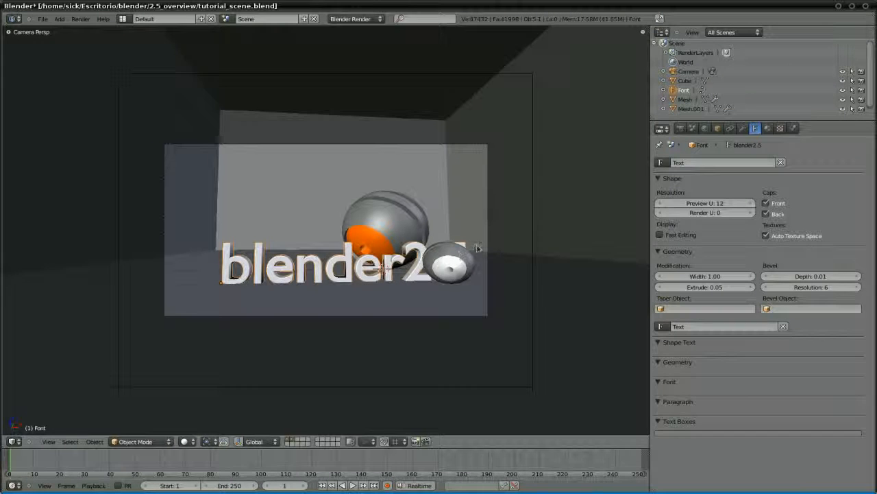
Scale the text down to about 0.52 and move it about 0.35 towards the camera along Y and slightly left along X
{"action": "key", "text": "s"}
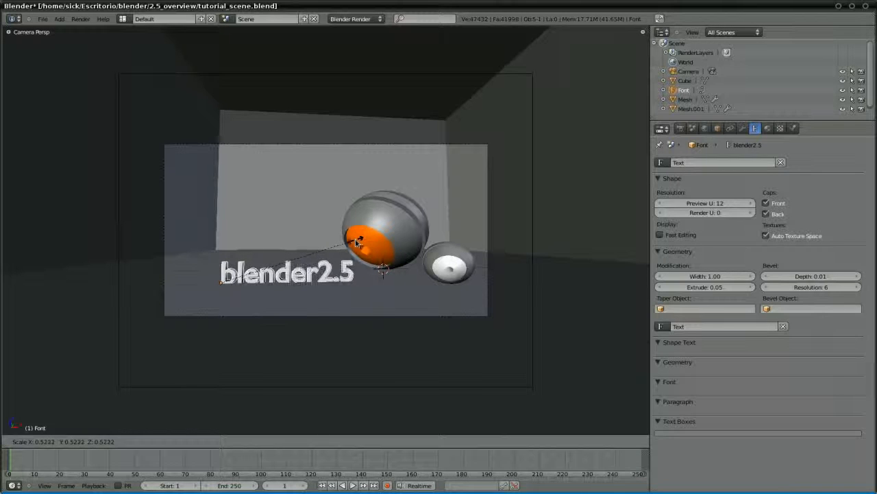
{"action": "left_click", "coordinate": [356, 244]}
{"action": "key", "text": "g"}
{"action": "key", "text": "y"}
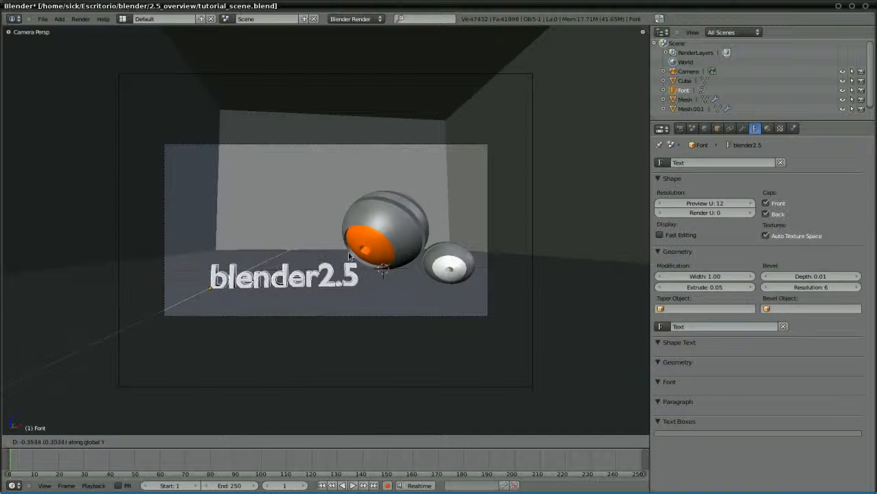
{"action": "left_click", "coordinate": [348, 251]}
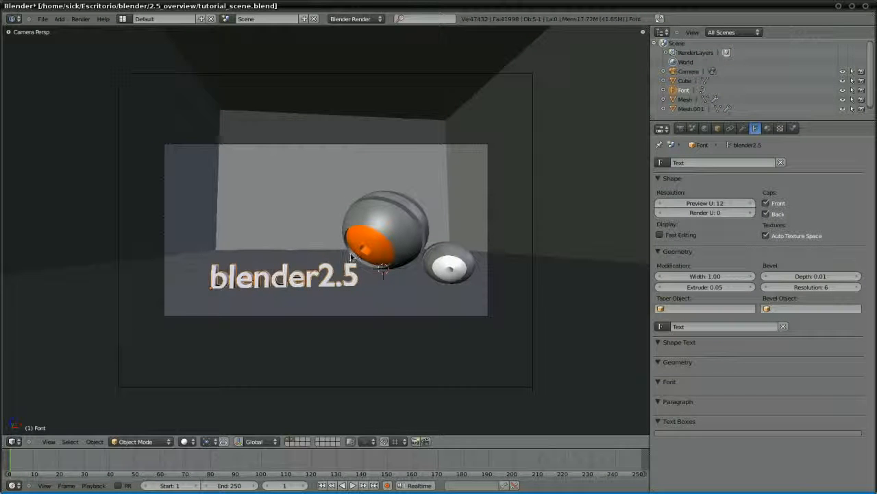
{"action": "key", "text": "g"}
{"action": "key", "text": "x"}
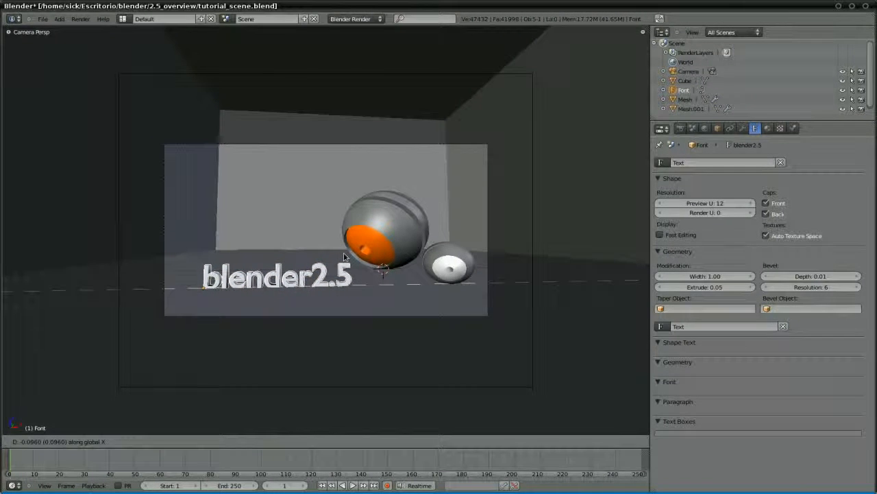
{"action": "left_click", "coordinate": [346, 256]}
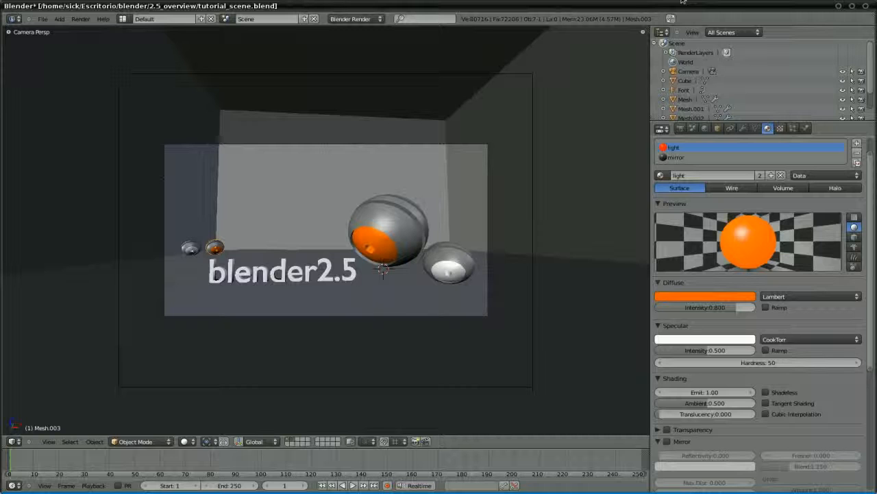
Set the emit value of the text object's material to 2
{"action": "right_click", "coordinate": [329, 278]}
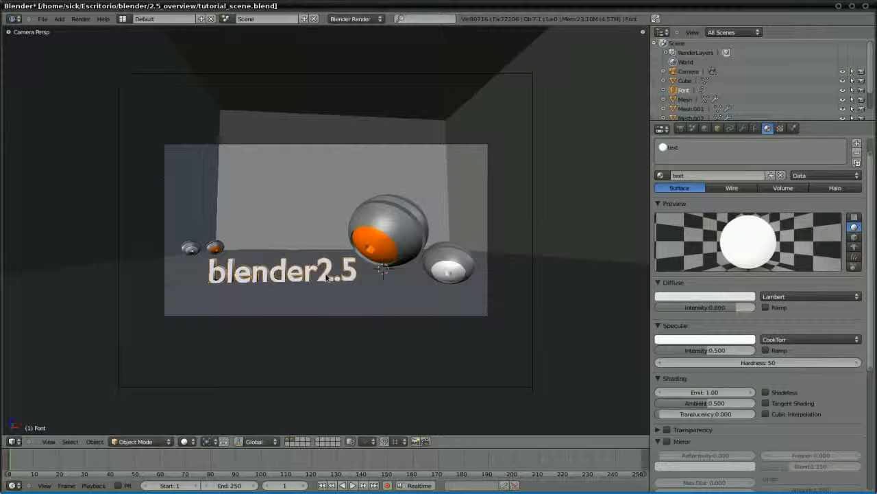
{"action": "left_click", "coordinate": [704, 392]}
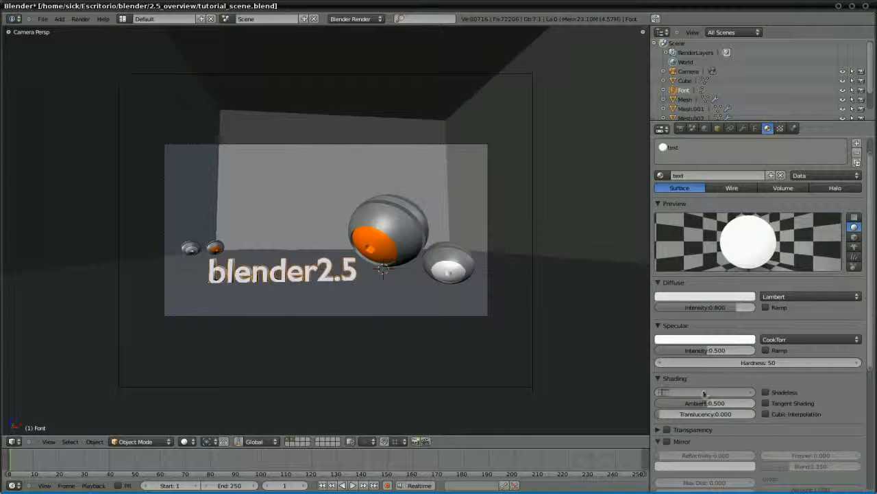
{"action": "type", "text": "2"}
{"action": "key", "text": "Return"}
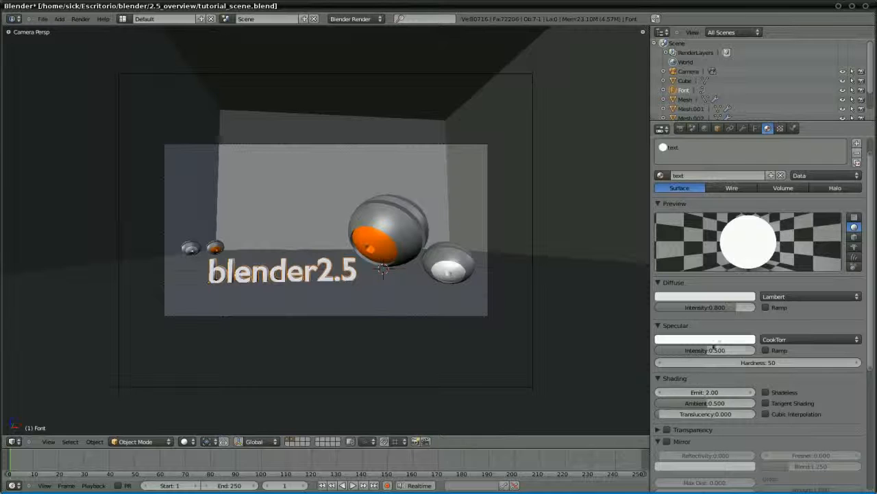
Set the render resolution to 50% and the anti-aliasing filter size to 1.1
{"action": "left_click", "coordinate": [681, 129]}
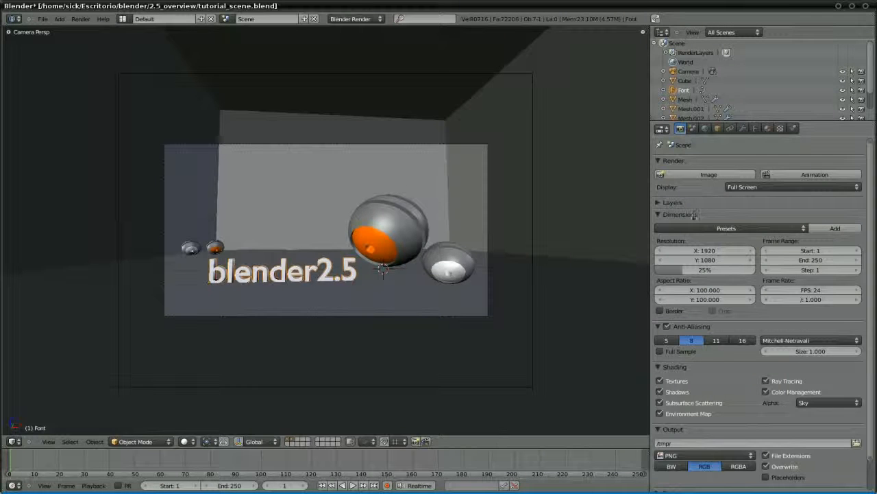
{"action": "left_click", "coordinate": [698, 272]}
{"action": "type", "text": "50"}
{"action": "key", "text": "Return"}
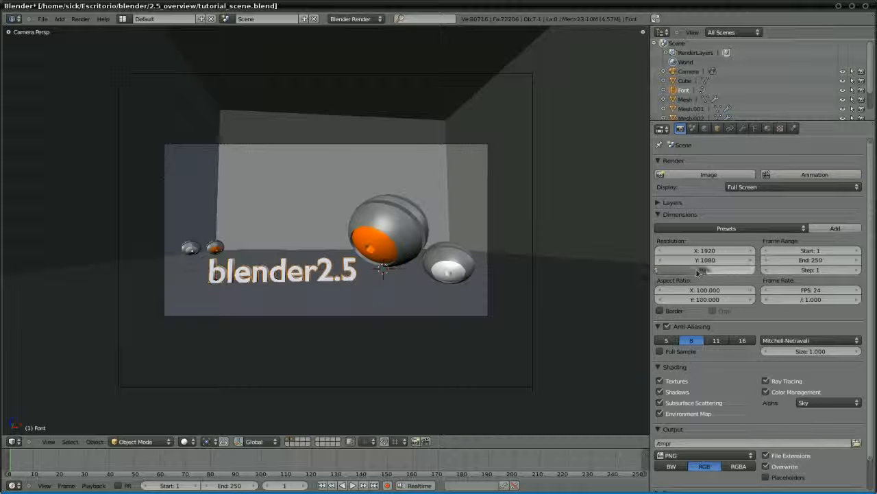
{"action": "left_click", "coordinate": [857, 351]}
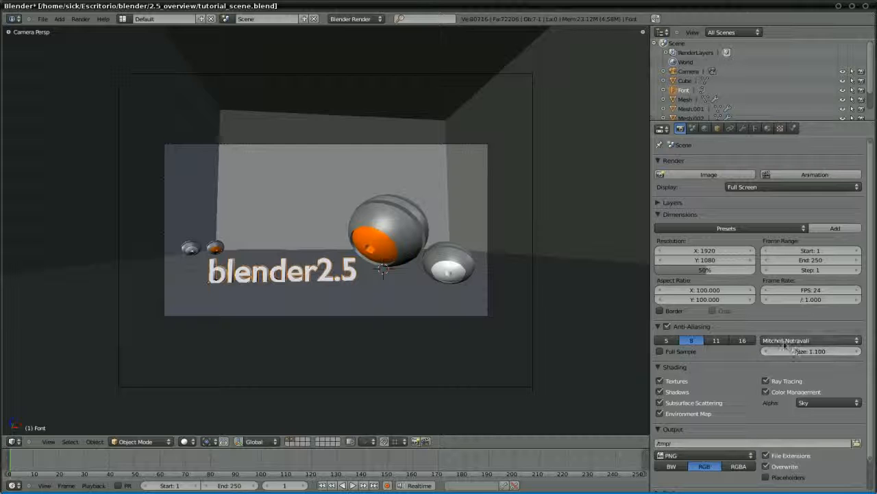
Expand the render performance settings and review the raytrace acceleration structure options, keeping Auto
{"action": "scroll", "coordinate": [781, 348], "scroll_direction": "down", "scroll_amount": 2}
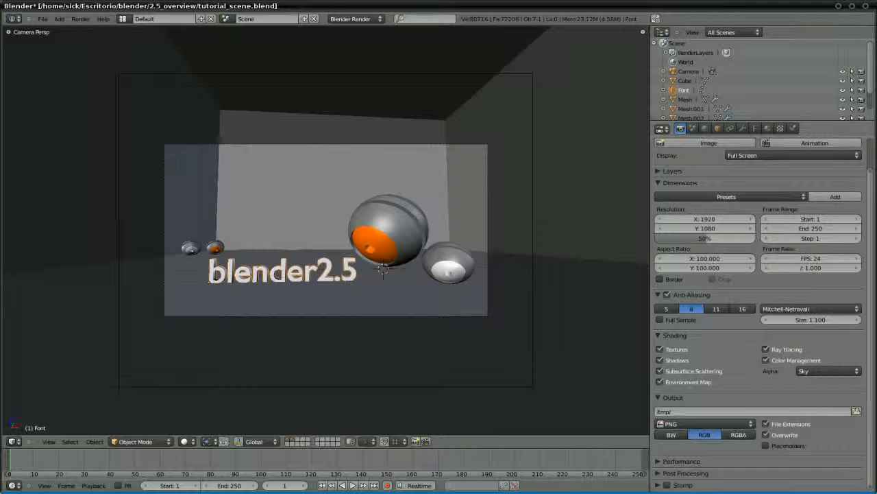
{"action": "left_click", "coordinate": [660, 463]}
{"action": "scroll", "coordinate": [685, 452], "scroll_direction": "down", "scroll_amount": 5}
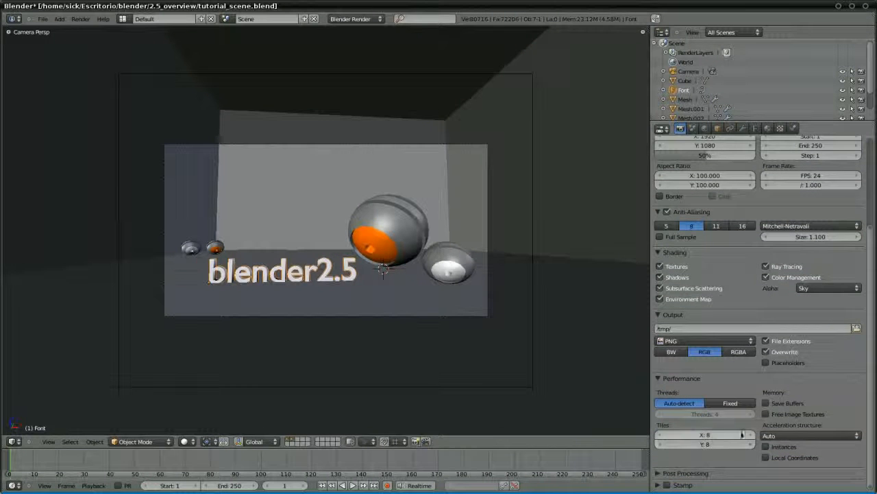
{"action": "left_click", "coordinate": [856, 436]}
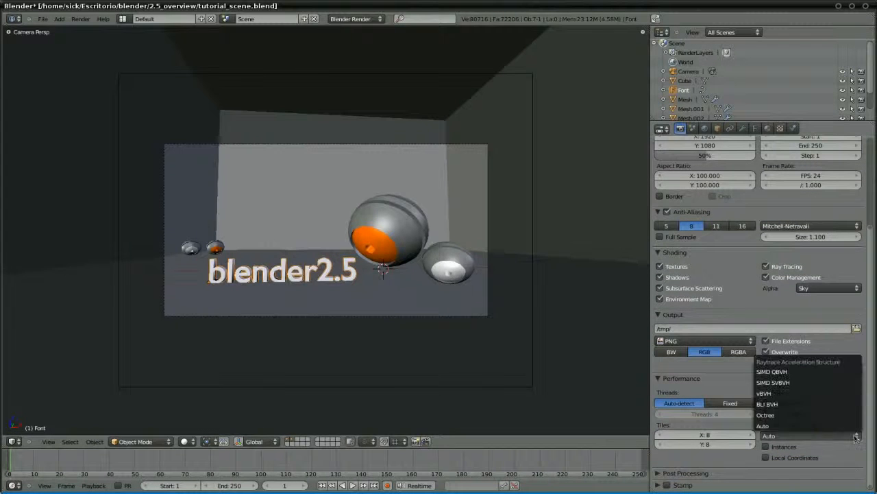
{"action": "left_click", "coordinate": [815, 426]}
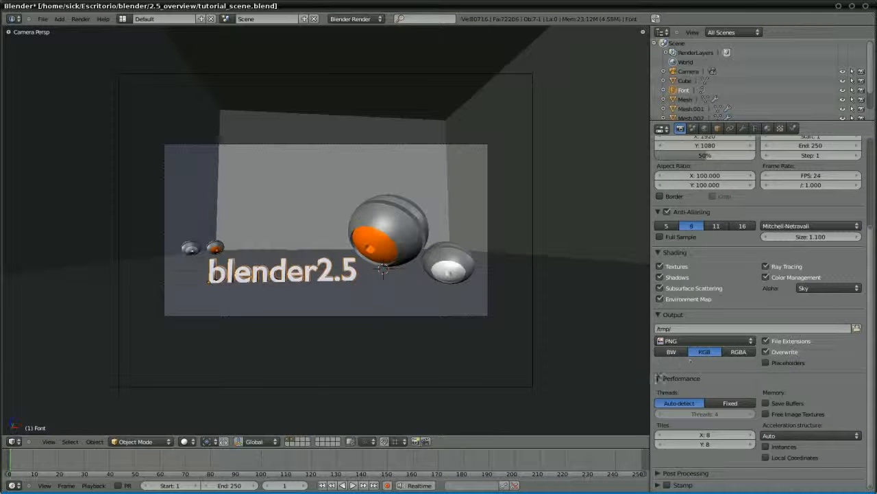
Enable ambient occlusion for the world with the Approximate method and set its correction to 1.00
{"action": "left_click", "coordinate": [661, 379]}
{"action": "scroll", "coordinate": [664, 381], "scroll_direction": "up", "scroll_amount": 3}
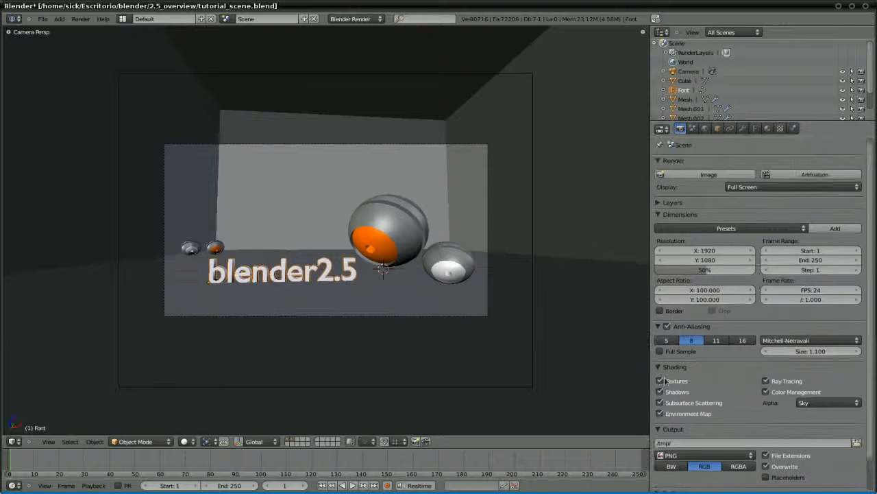
{"action": "left_click", "coordinate": [705, 129]}
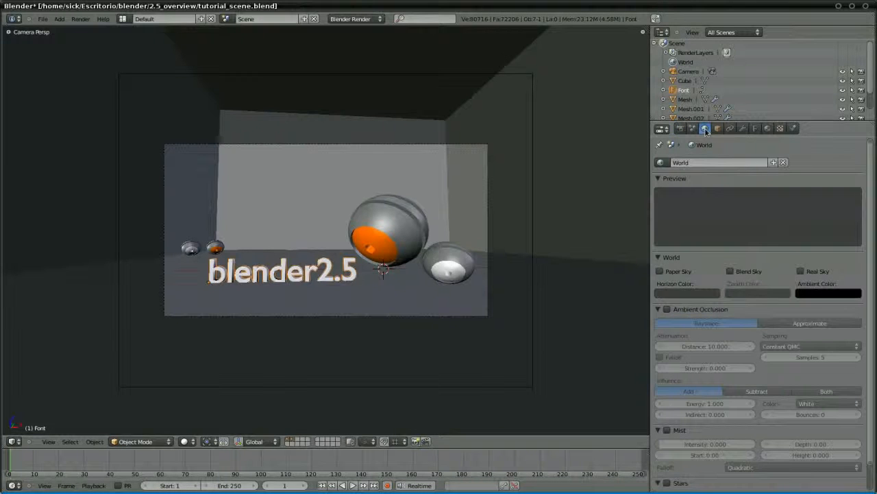
{"action": "scroll", "coordinate": [734, 240], "scroll_direction": "down", "scroll_amount": 2}
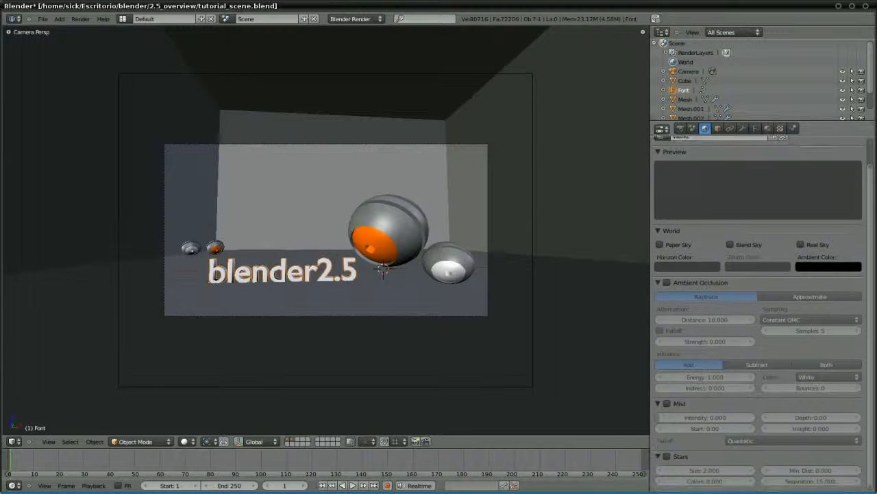
{"action": "left_click", "coordinate": [668, 283]}
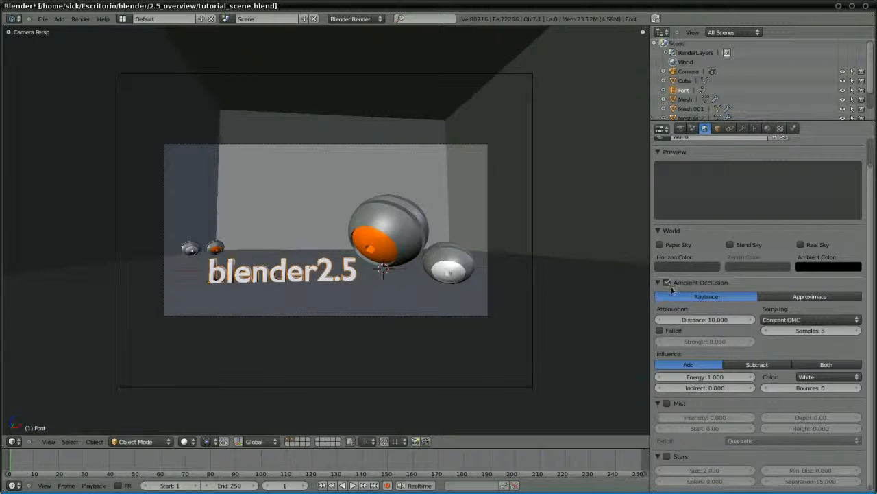
{"action": "left_click", "coordinate": [852, 297]}
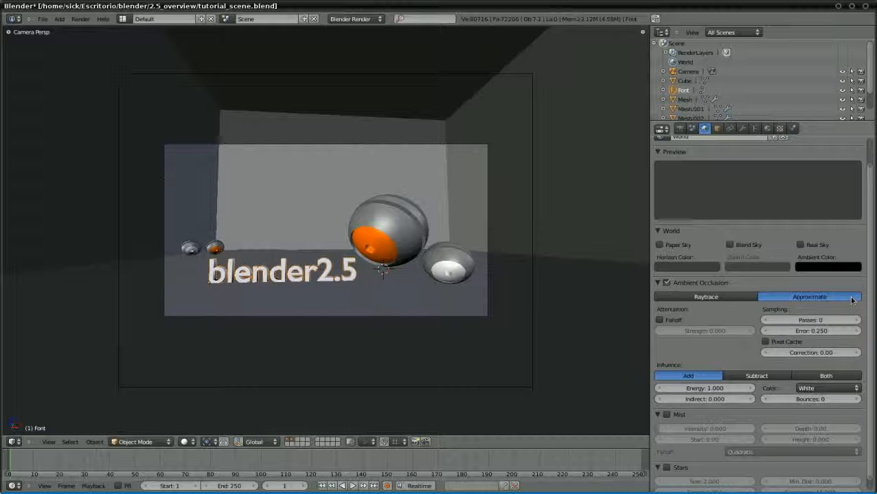
{"action": "left_click", "coordinate": [818, 353]}
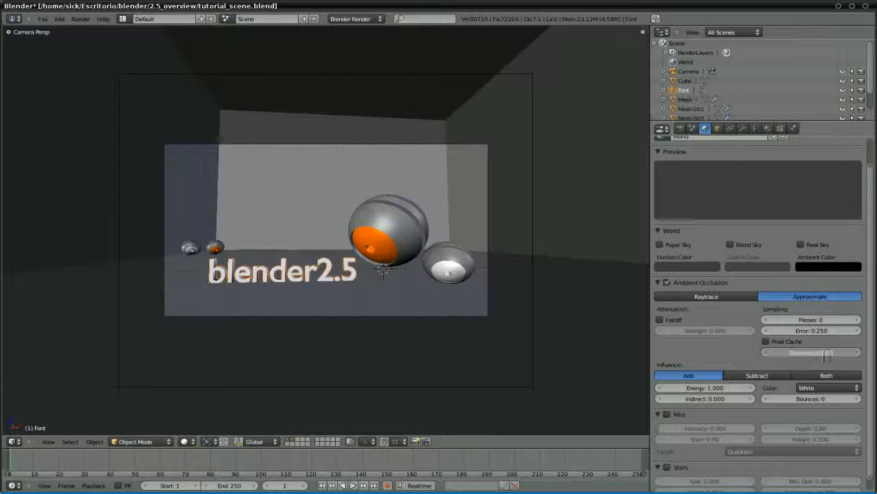
{"action": "key", "text": "Escape"}
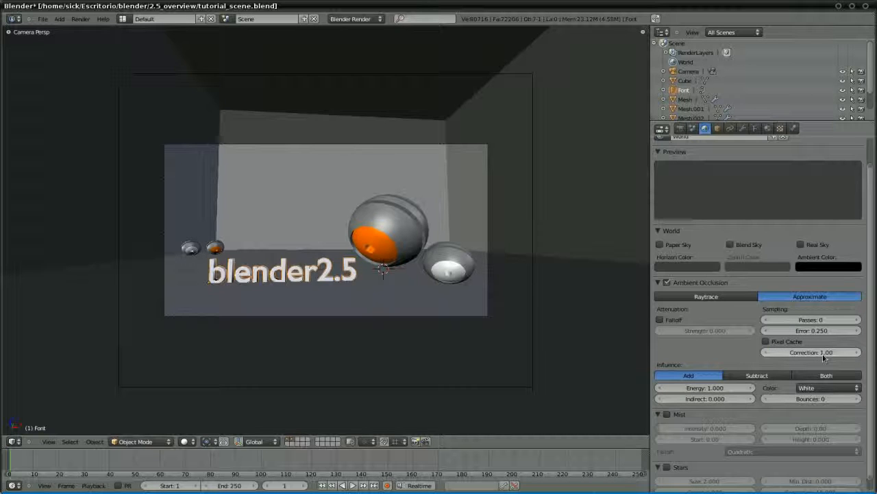
Set the ambient occlusion color source to Sky Color, the indirect value to 1 and the bounces to 3
{"action": "left_click", "coordinate": [801, 388]}
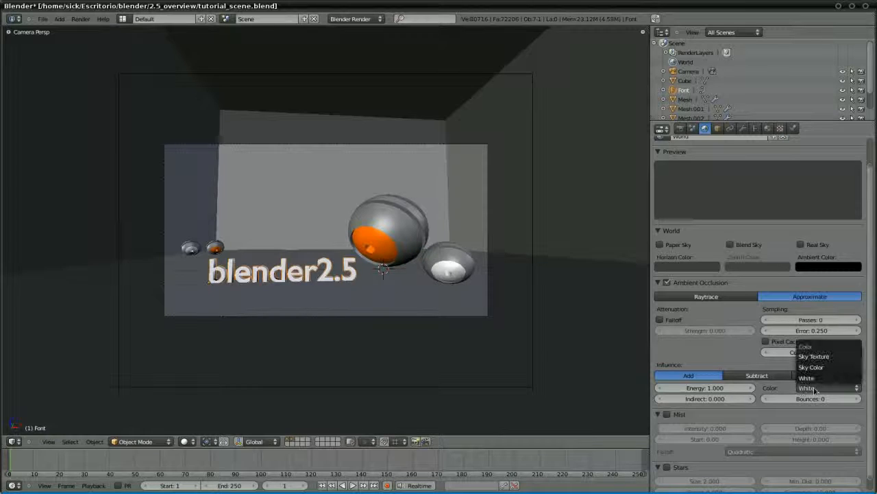
{"action": "left_click", "coordinate": [824, 370]}
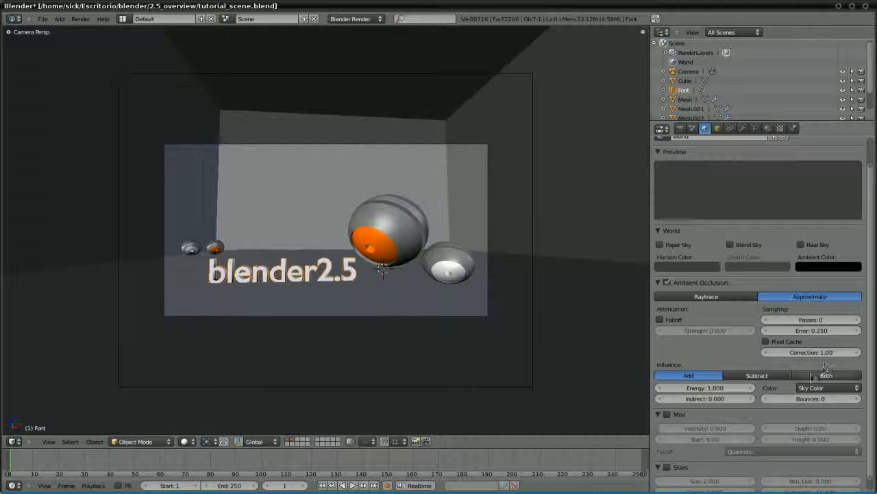
{"action": "left_click", "coordinate": [710, 400]}
{"action": "type", "text": "1"}
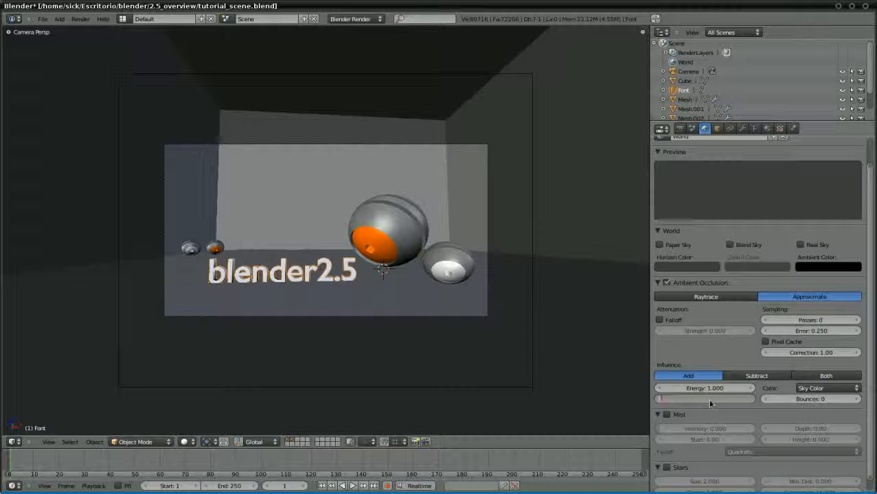
{"action": "key", "text": "Tab"}
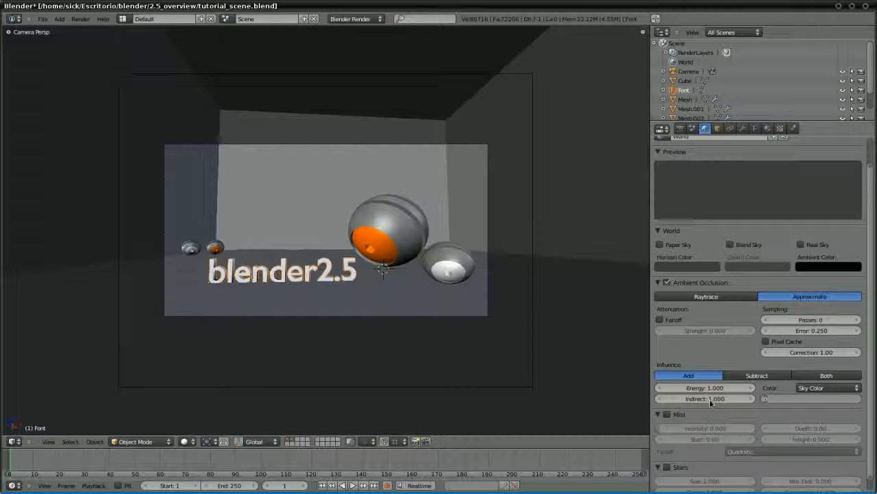
{"action": "key", "text": "Return"}
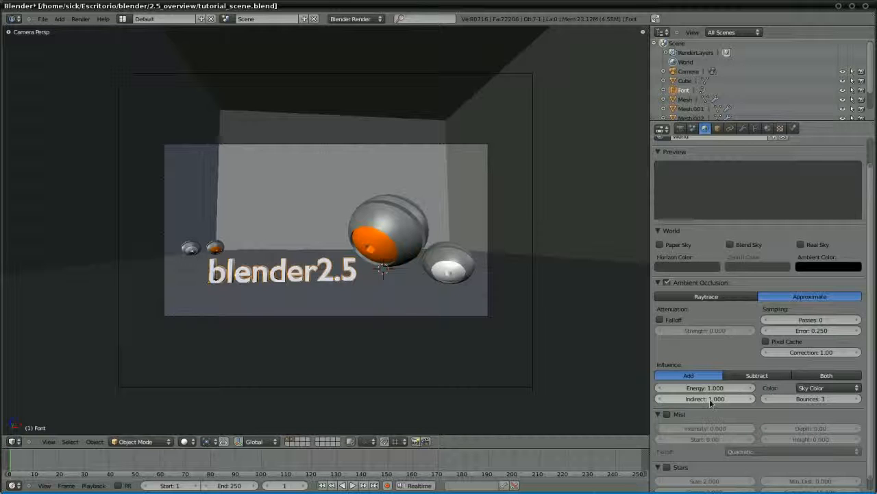
Enable Blend Sky for the world, darken the horizon color to a value of about 0.006 and make the zenith color dark gray
{"action": "left_click", "coordinate": [730, 245]}
{"action": "left_click", "coordinate": [708, 267]}
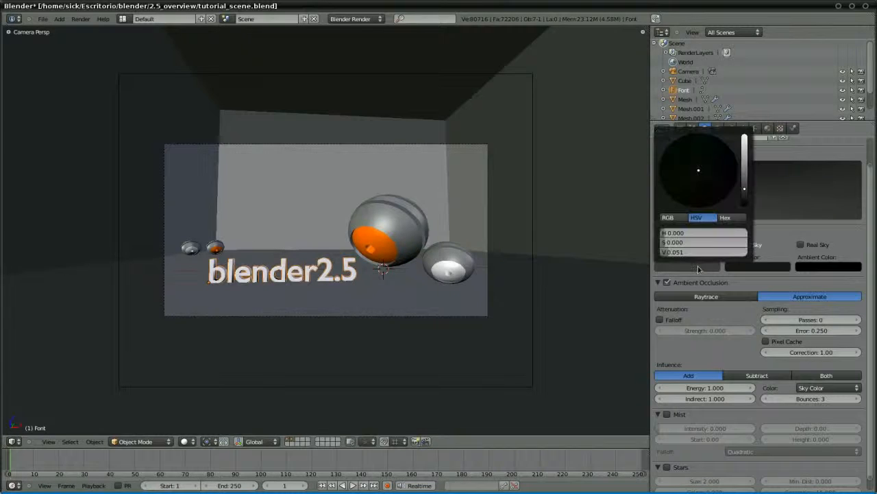
{"action": "left_click", "coordinate": [745, 205]}
{"action": "left_click_drag", "start_coordinate": [747, 205], "coordinate": [750, 205]}
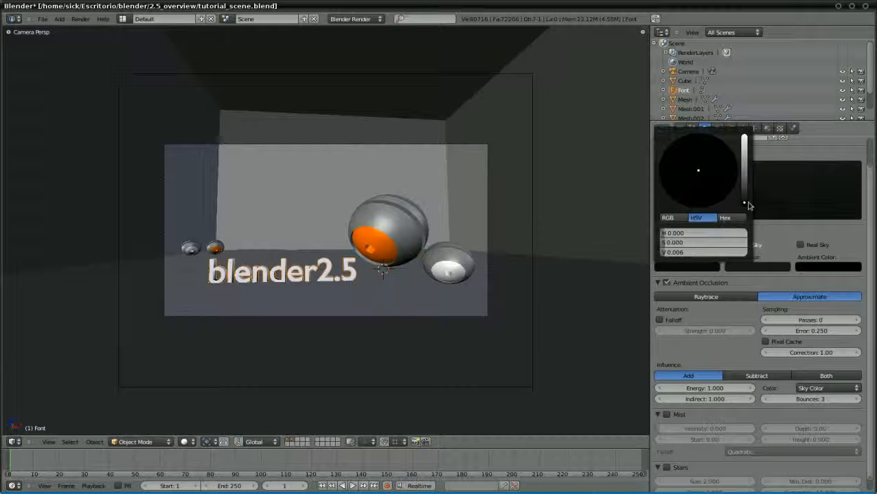
{"action": "left_click", "coordinate": [749, 269]}
{"action": "left_click_drag", "start_coordinate": [783, 199], "coordinate": [785, 198]}
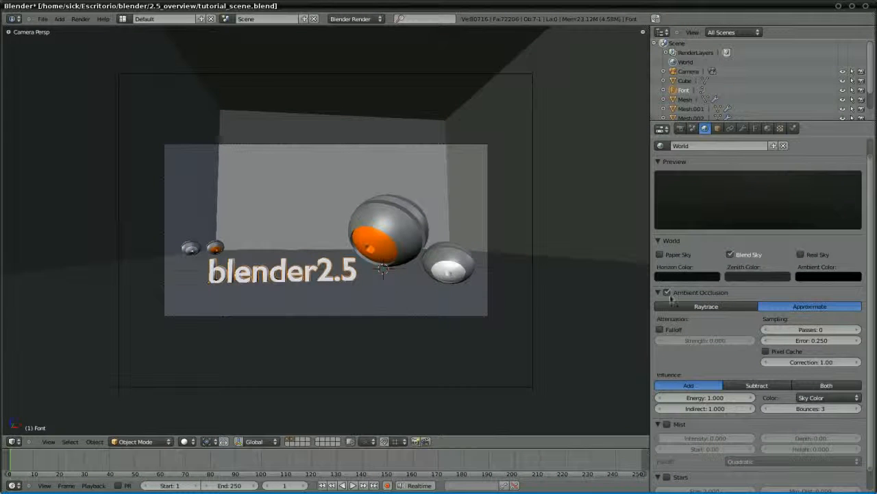
Render the scene with ambient occlusion disabled, and re-enable it for a second comparison render
{"action": "left_click", "coordinate": [667, 292]}
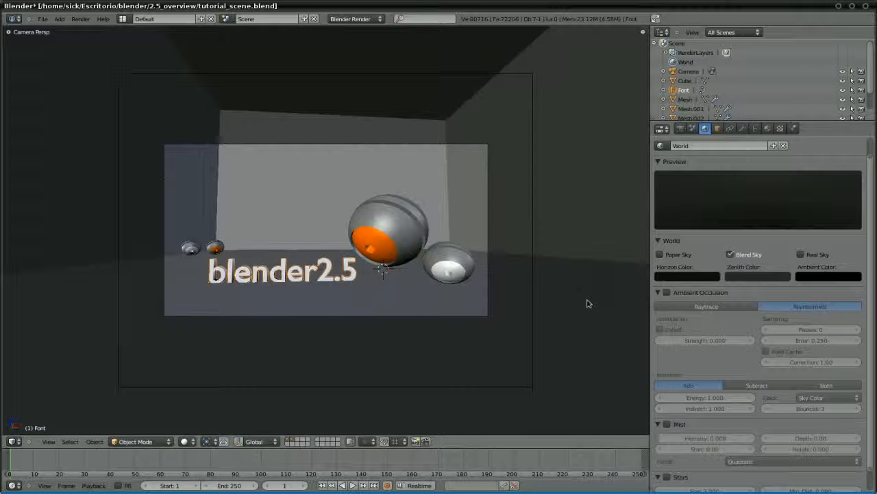
{"action": "key", "text": "F12"}
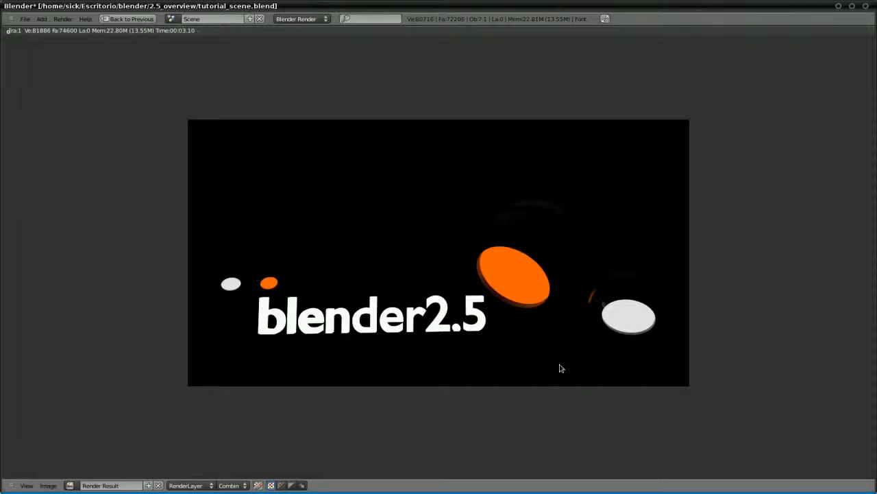
{"action": "key", "text": "Escape"}
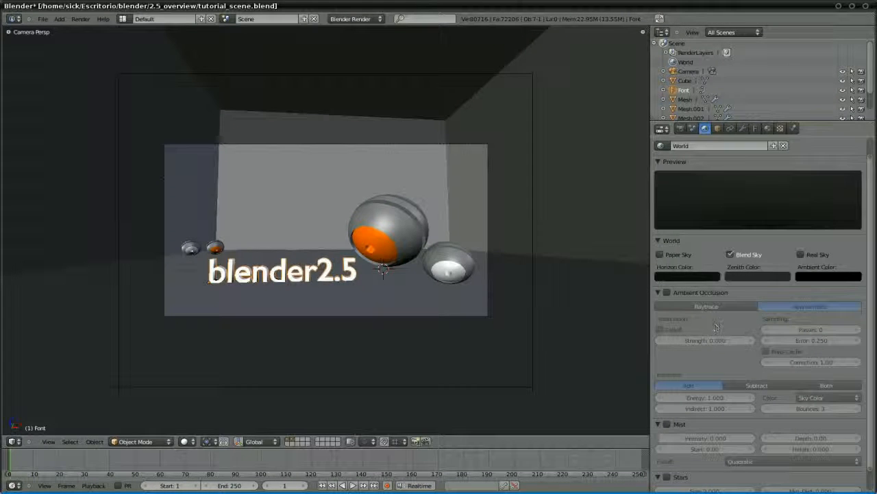
{"action": "left_click", "coordinate": [667, 293]}
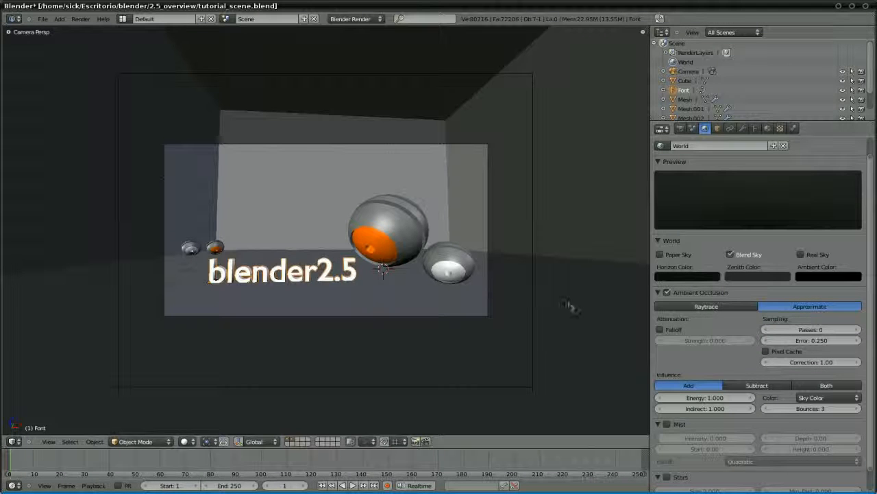
{"action": "key", "text": "F12"}
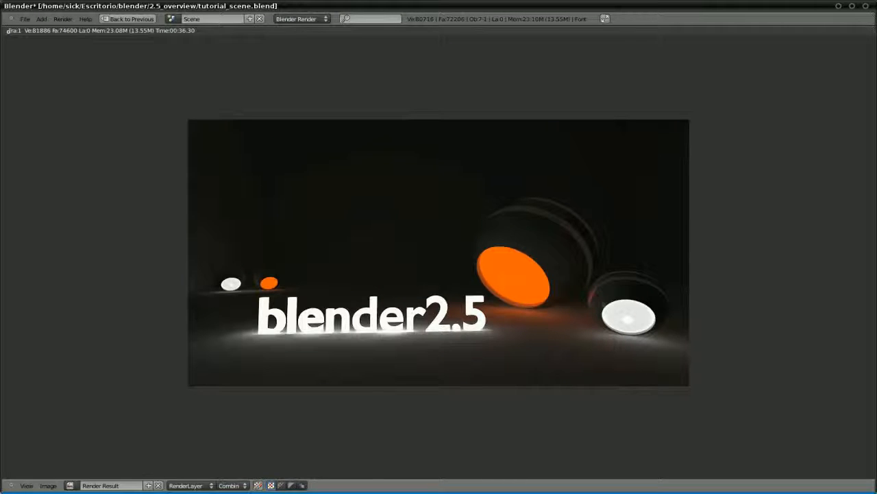
{"action": "key", "text": "Escape"}
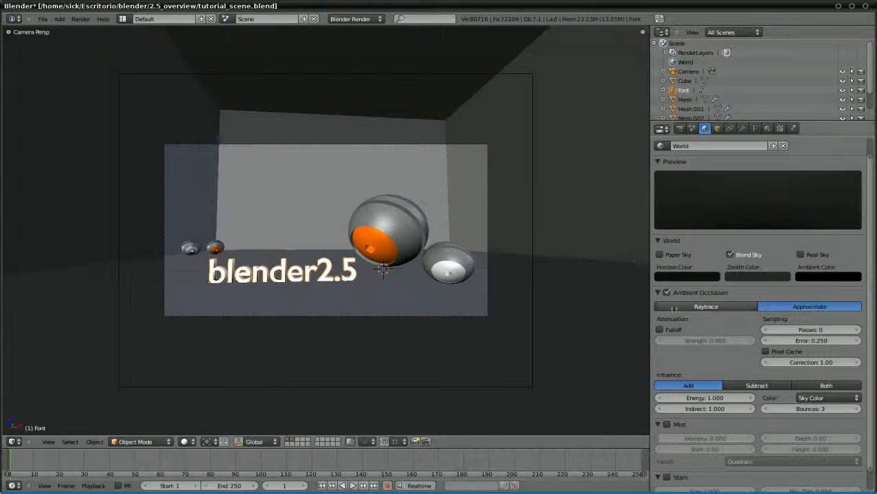
Set the emit value of the text object's material to 1.5
{"action": "left_click", "coordinate": [767, 128]}
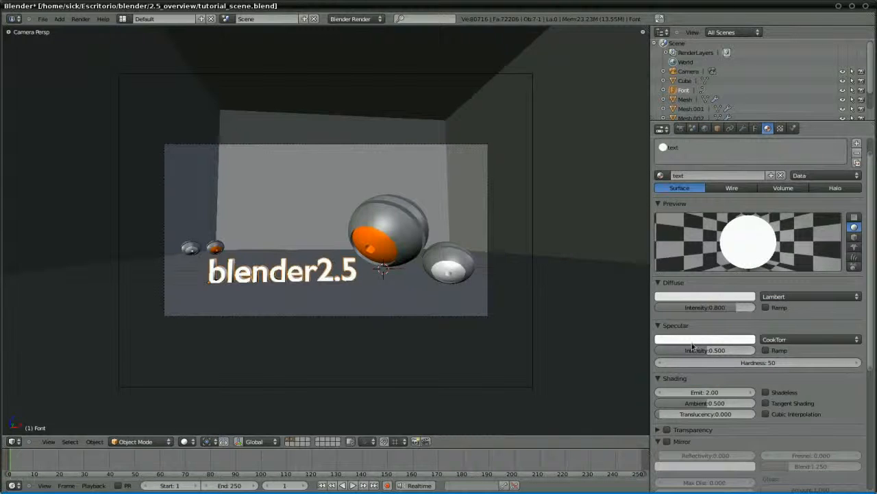
{"action": "left_click", "coordinate": [691, 392]}
{"action": "type", "text": "1.5"}
{"action": "key", "text": "Return"}
Darken the world's horizon color to a value of about 0.004, darken the zenith color slightly, and render the image
{"action": "left_click", "coordinate": [706, 130]}
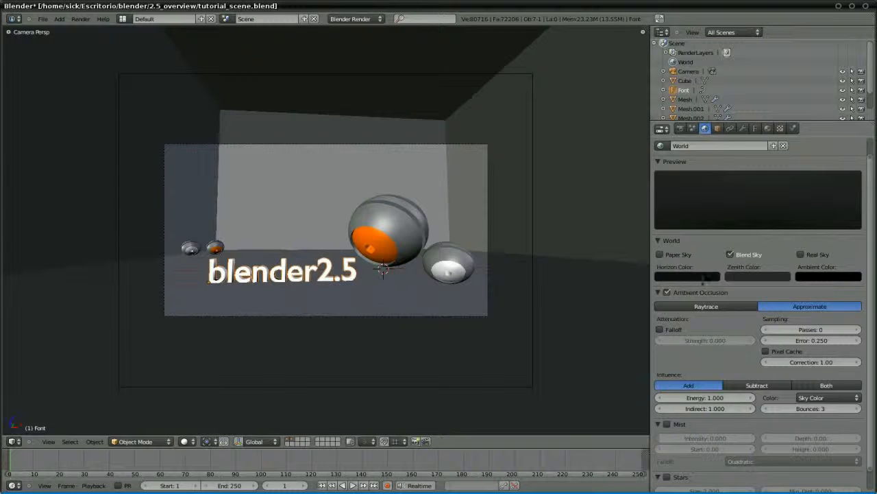
{"action": "left_click", "coordinate": [741, 278]}
{"action": "left_click", "coordinate": [745, 214]}
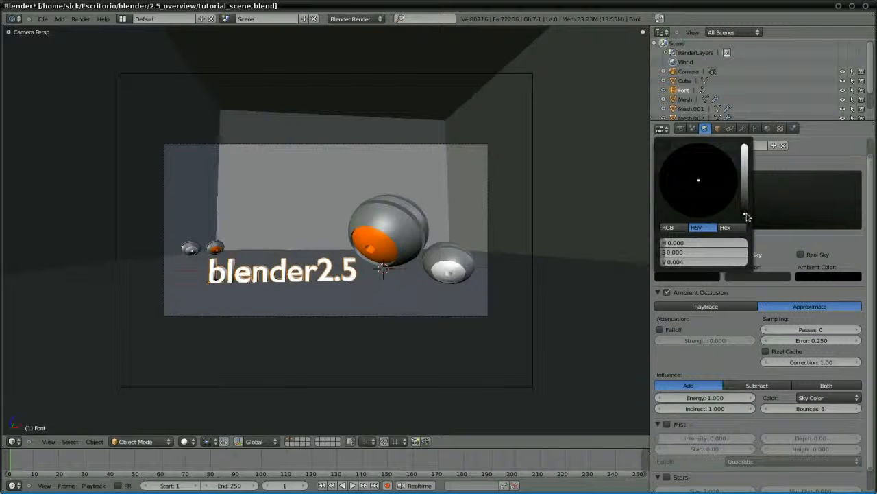
{"action": "left_click", "coordinate": [766, 279]}
{"action": "left_click_drag", "start_coordinate": [785, 207], "coordinate": [785, 211]}
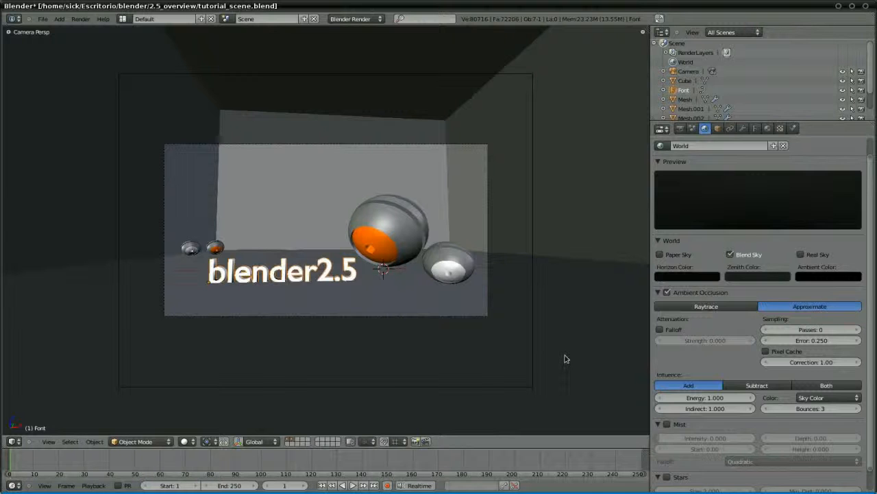
{"action": "key", "text": "F12"}
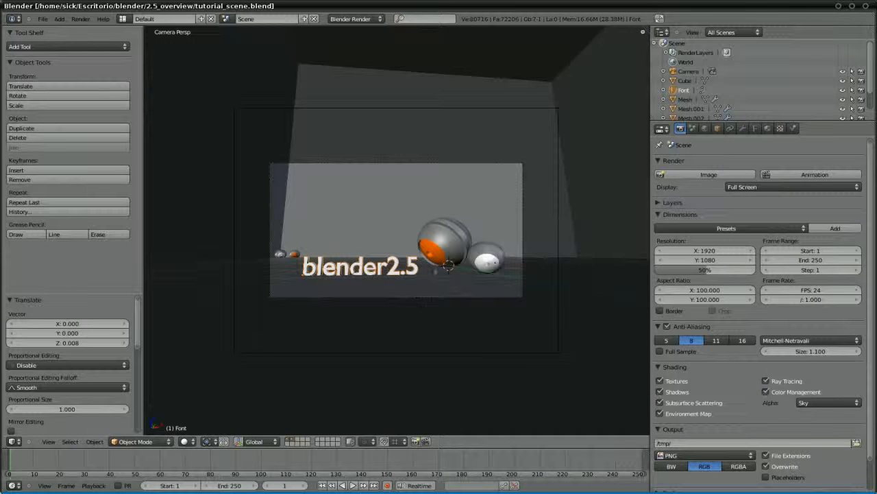
Snap the 3D cursor to the selected text object and add an empty there
{"action": "key", "text": "shift+s"}
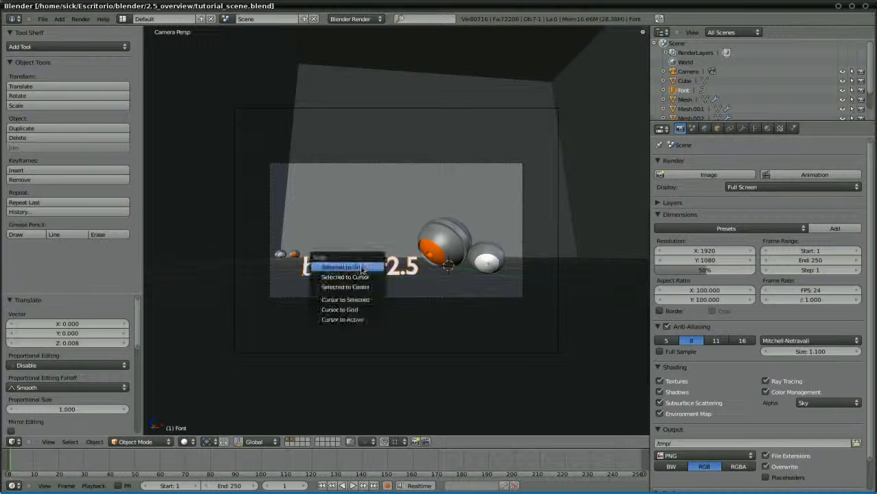
{"action": "left_click", "coordinate": [363, 302]}
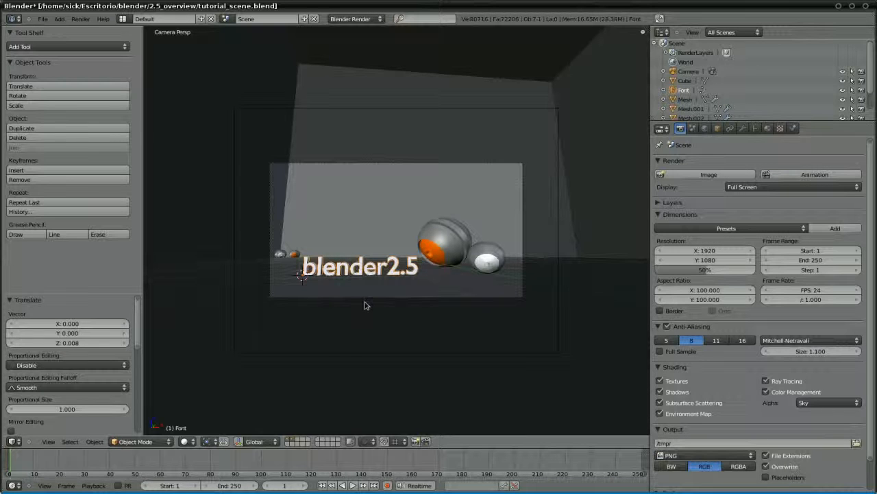
{"action": "key", "text": "shift+a"}
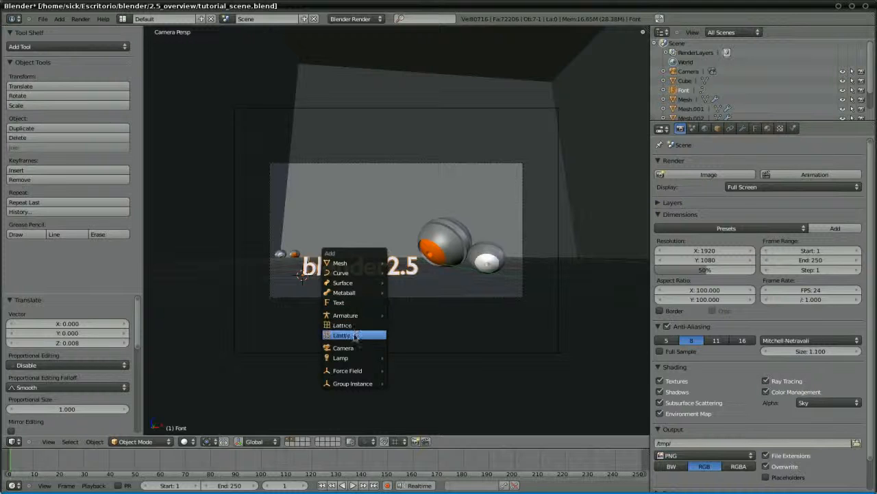
{"action": "left_click", "coordinate": [355, 335]}
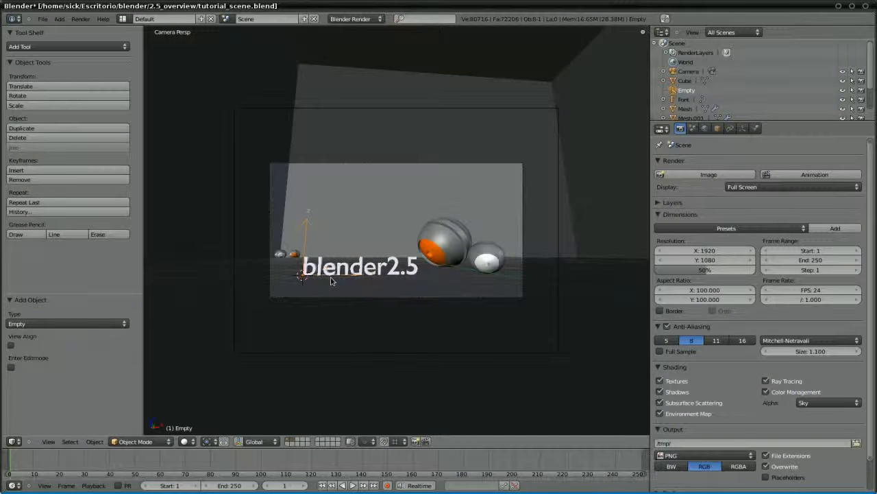
Move the empty about 1.88 along the global X axis to the end of the text
{"action": "key", "text": "g"}
{"action": "key", "text": "x"}
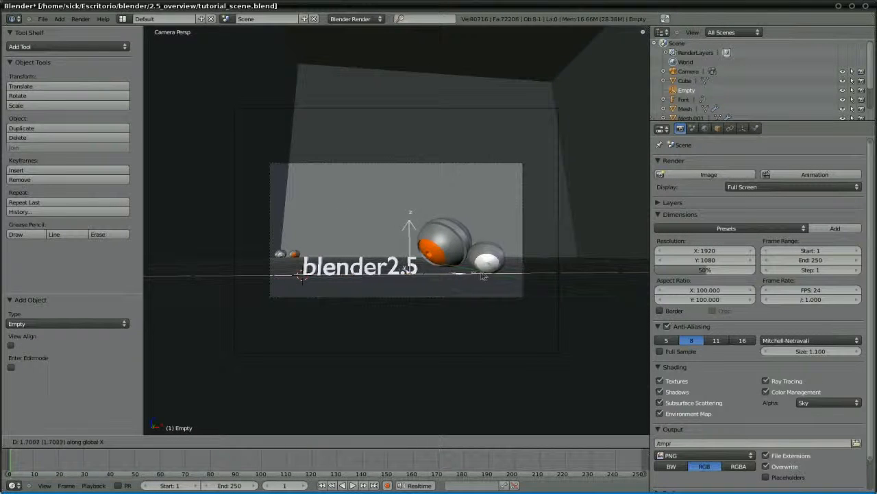
{"action": "left_click", "coordinate": [490, 275]}
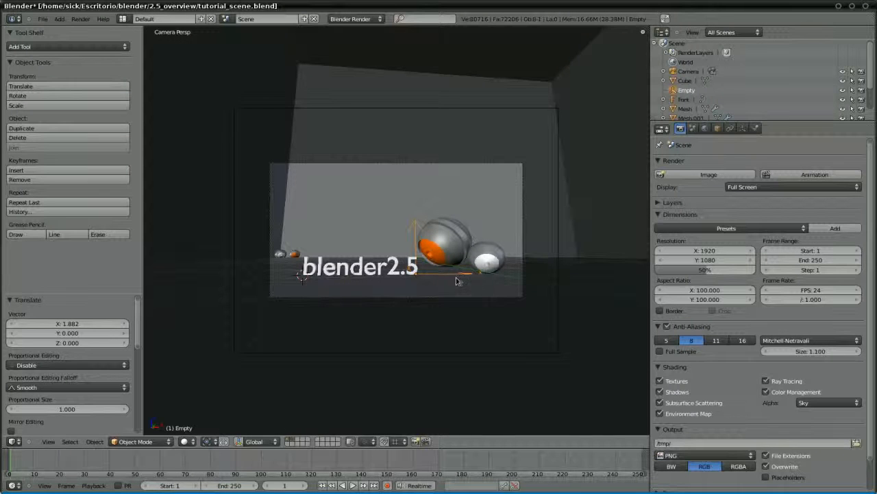
Select the camera and set the empty as its depth of field object
{"action": "right_click", "coordinate": [557, 292]}
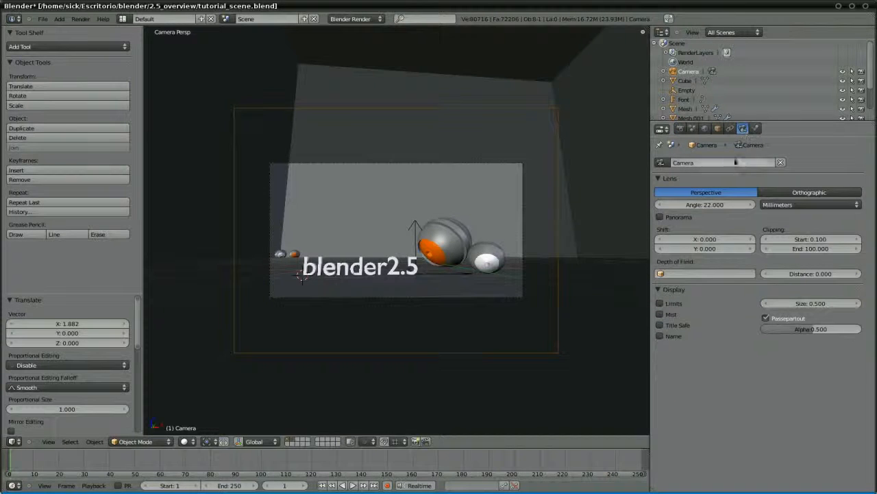
{"action": "left_click", "coordinate": [675, 273]}
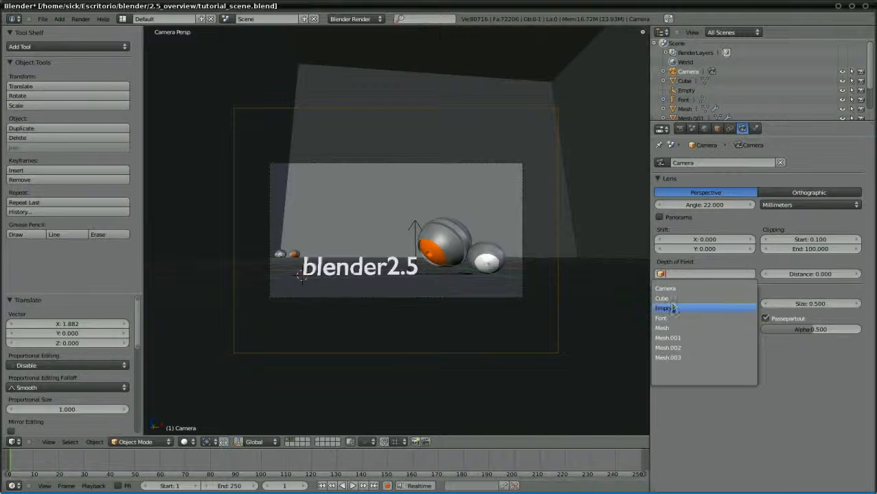
{"action": "left_click", "coordinate": [678, 308]}
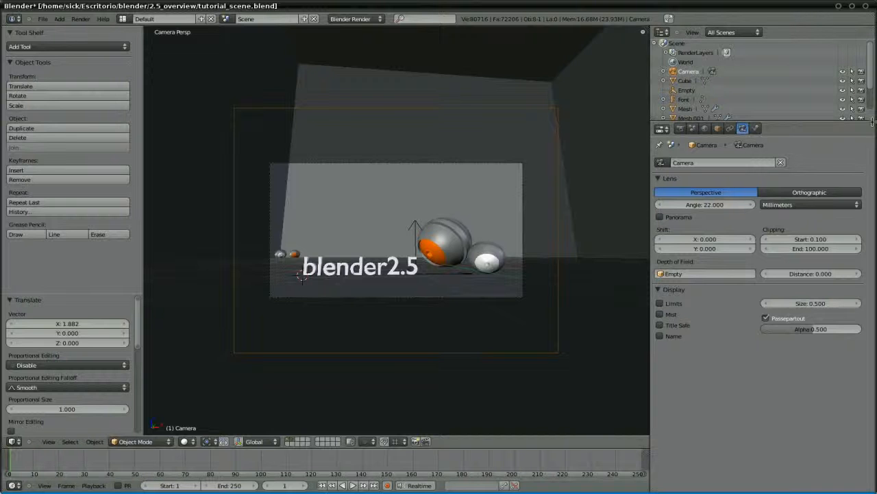
Collapse the outliner, split the 3D view to open a node editor beside it, and enable compositing nodes
{"action": "left_click_drag", "start_coordinate": [870, 118], "coordinate": [865, 108]}
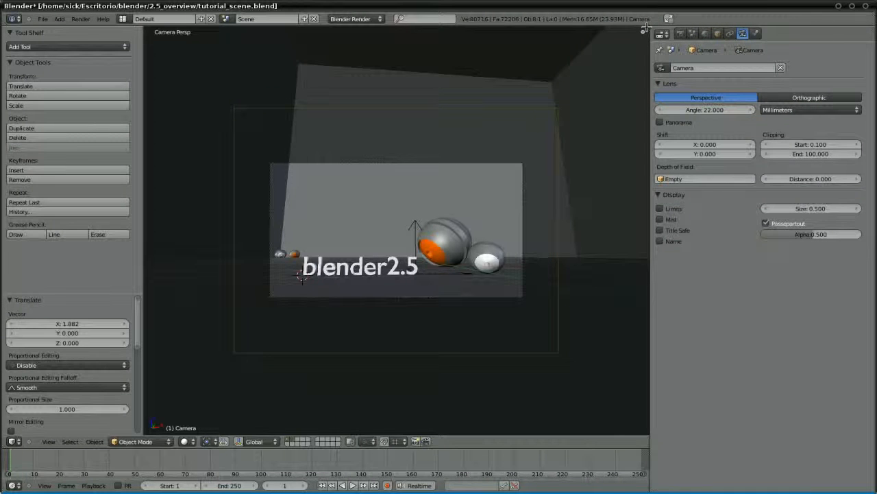
{"action": "left_click_drag", "start_coordinate": [644, 29], "coordinate": [397, 28]}
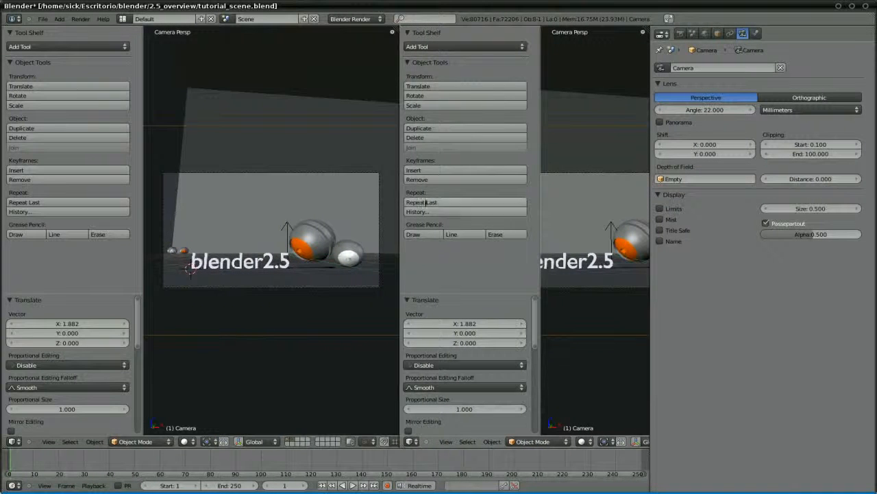
{"action": "left_click", "coordinate": [412, 439]}
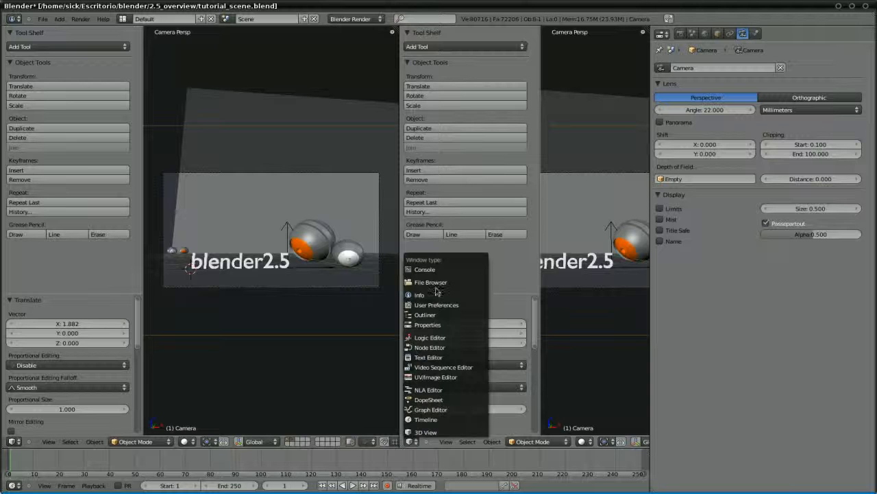
{"action": "left_click", "coordinate": [475, 352]}
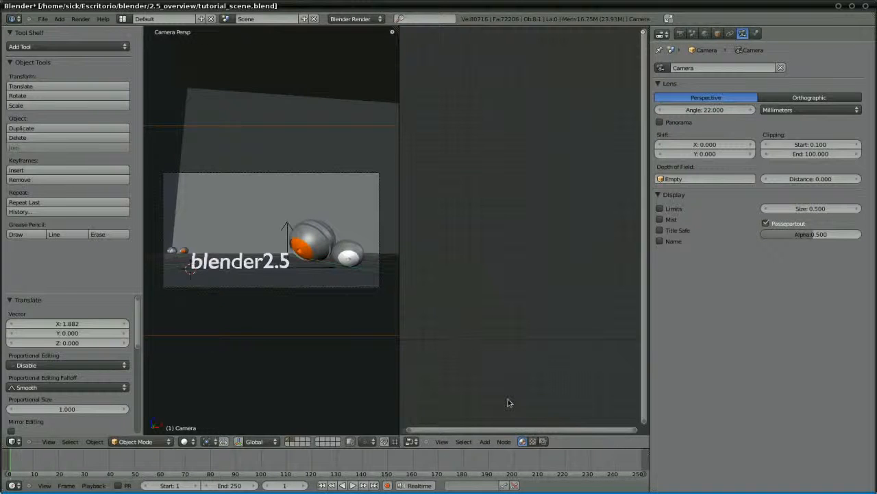
{"action": "left_click", "coordinate": [544, 441]}
{"action": "left_click", "coordinate": [558, 442]}
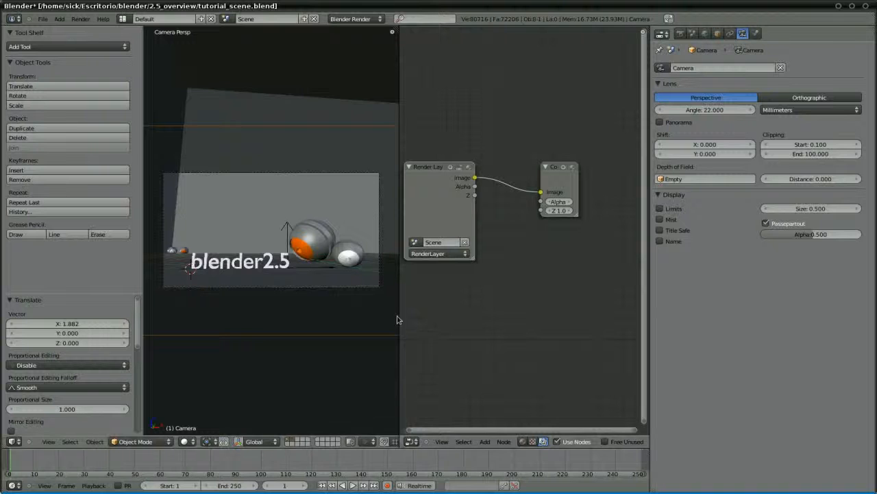
Maximize the node editor, spread the Render Layers and Composite nodes apart, and enable the backdrop
{"action": "left_click_drag", "start_coordinate": [399, 319], "coordinate": [224, 300]}
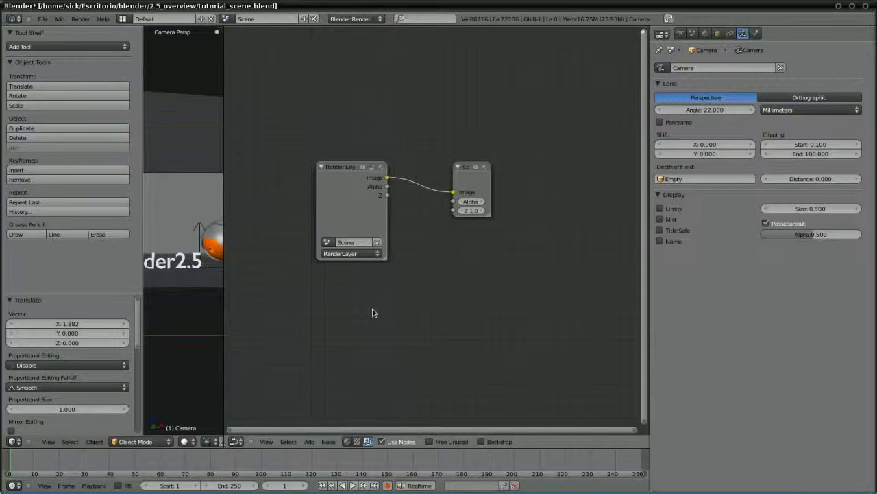
{"action": "key", "text": "ctrl+Up"}
{"action": "left_click_drag", "start_coordinate": [321, 195], "coordinate": [79, 282]}
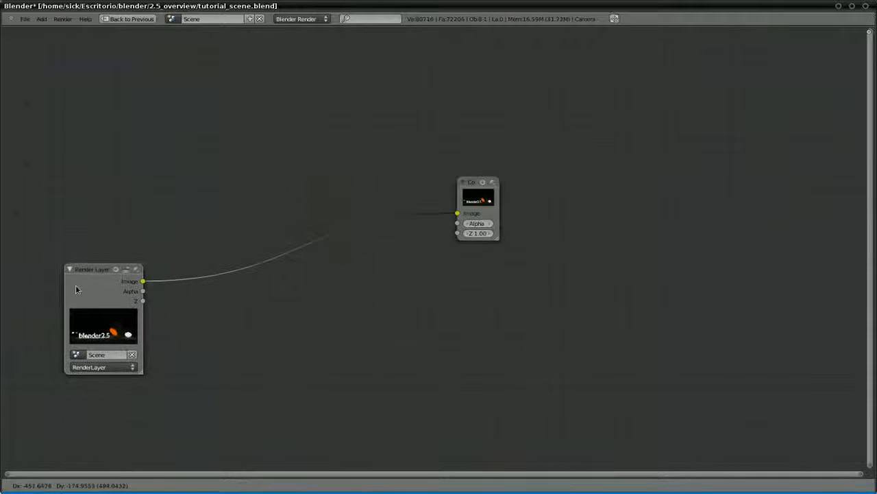
{"action": "left_click_drag", "start_coordinate": [478, 198], "coordinate": [711, 234]}
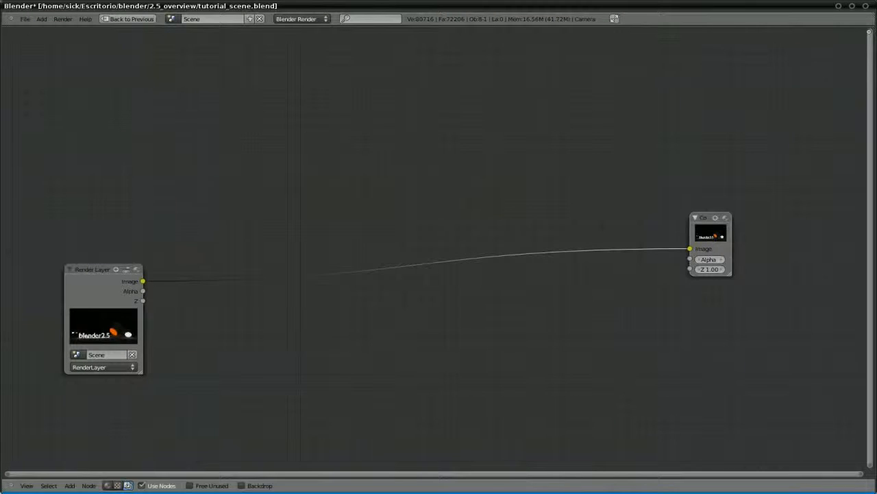
{"action": "left_click", "coordinate": [241, 486]}
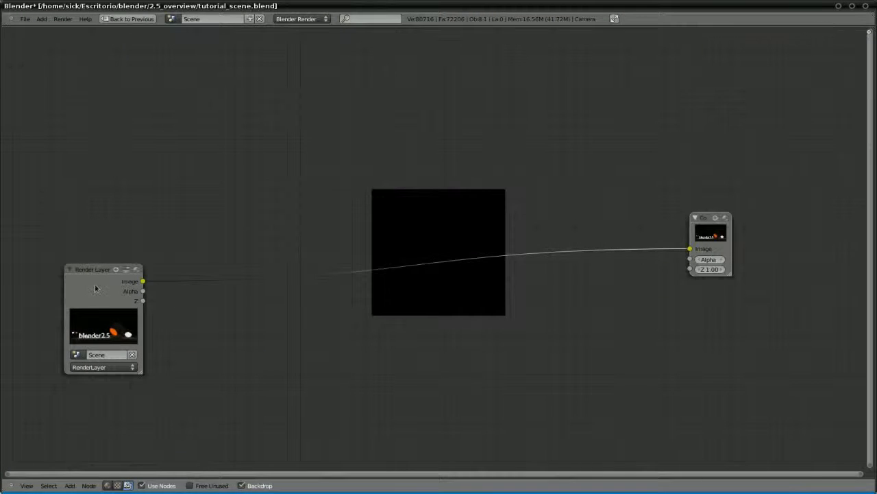
Add a Viewer node fed by the rendered image, collapse it, and place it above the Composite node
{"action": "left_click_drag", "start_coordinate": [96, 288], "coordinate": [117, 292]}
{"action": "key", "text": "space"}
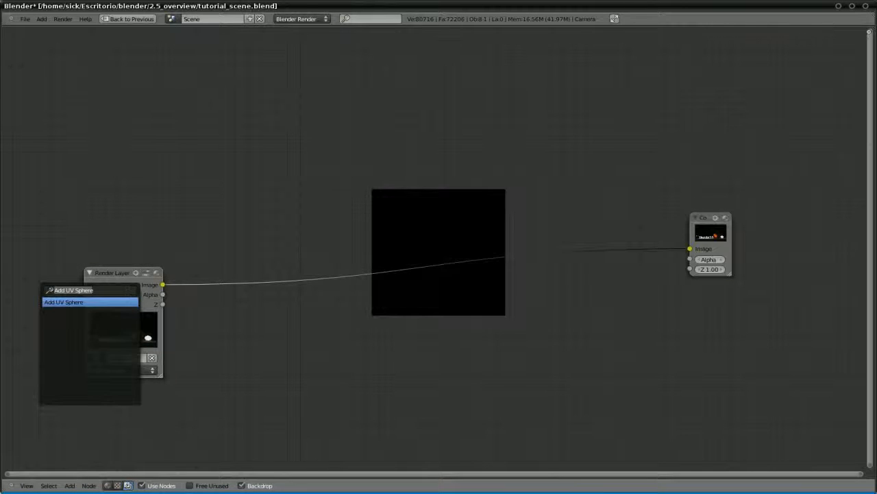
{"action": "key", "text": "shift+a"}
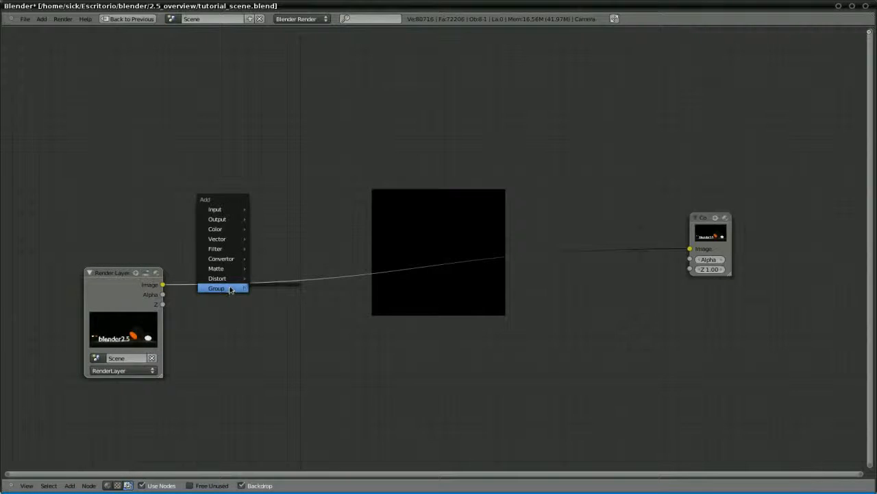
{"action": "mouse_move", "coordinate": [217, 219]}
{"action": "left_click", "coordinate": [267, 232]}
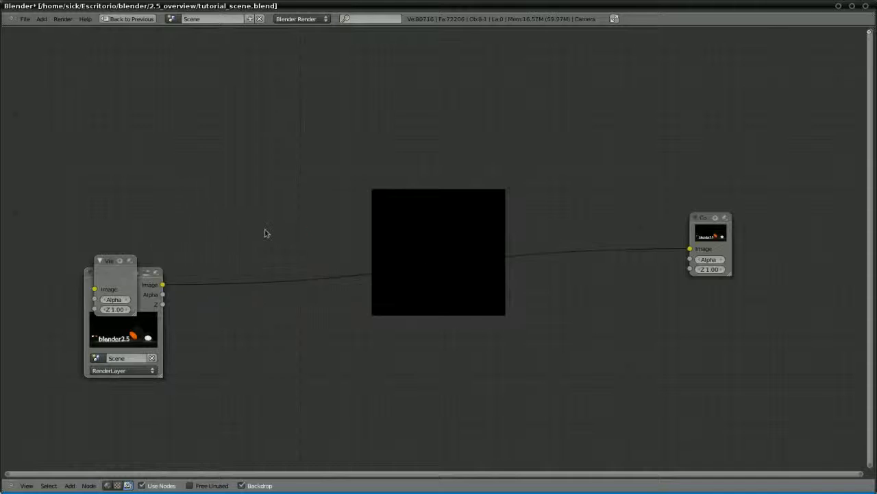
{"action": "left_click", "coordinate": [101, 261]}
{"action": "left_click_drag", "start_coordinate": [119, 261], "coordinate": [784, 45]}
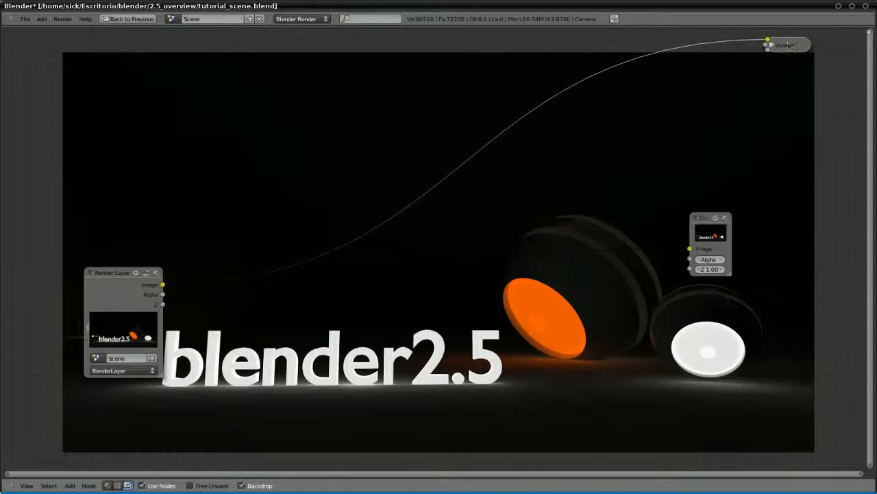
Add a Defocus node with Preview off, fed by the Render Layers node's Image and Z outputs
{"action": "left_click_drag", "start_coordinate": [119, 302], "coordinate": [114, 310]}
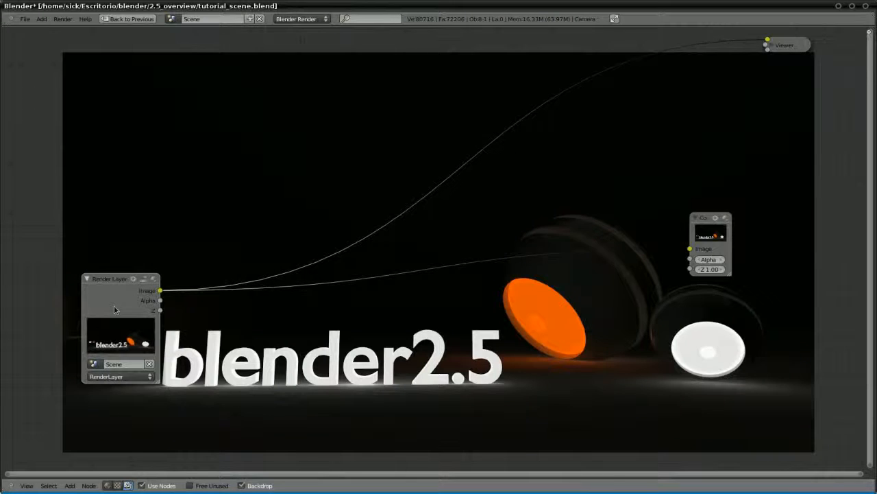
{"action": "key", "text": "shift+a"}
{"action": "mouse_move", "coordinate": [115, 309]}
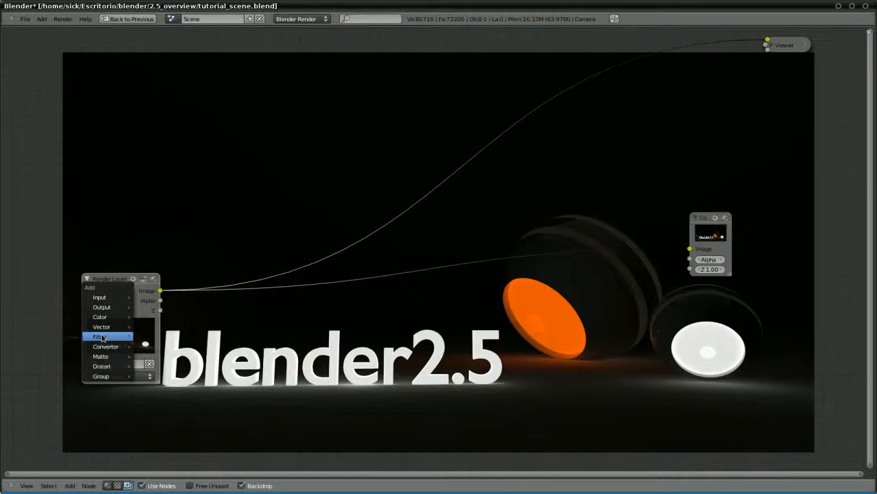
{"action": "mouse_move", "coordinate": [110, 337]}
{"action": "left_click", "coordinate": [150, 396]}
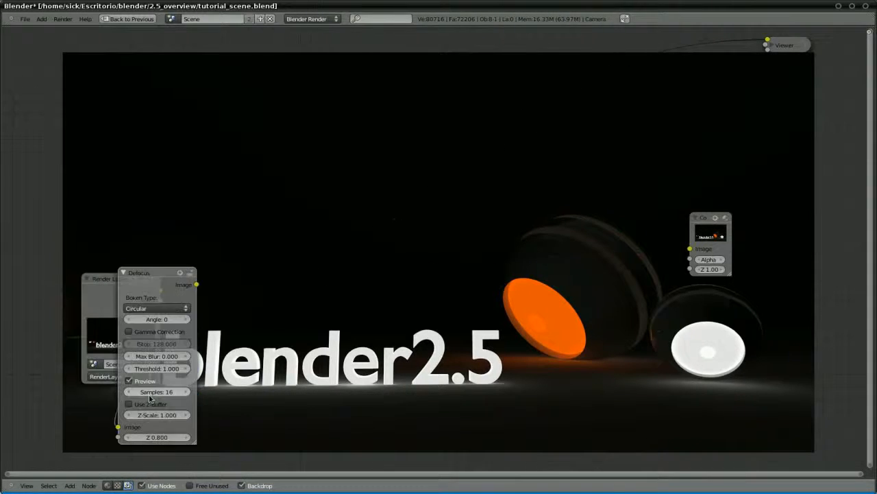
{"action": "left_click", "coordinate": [277, 166]}
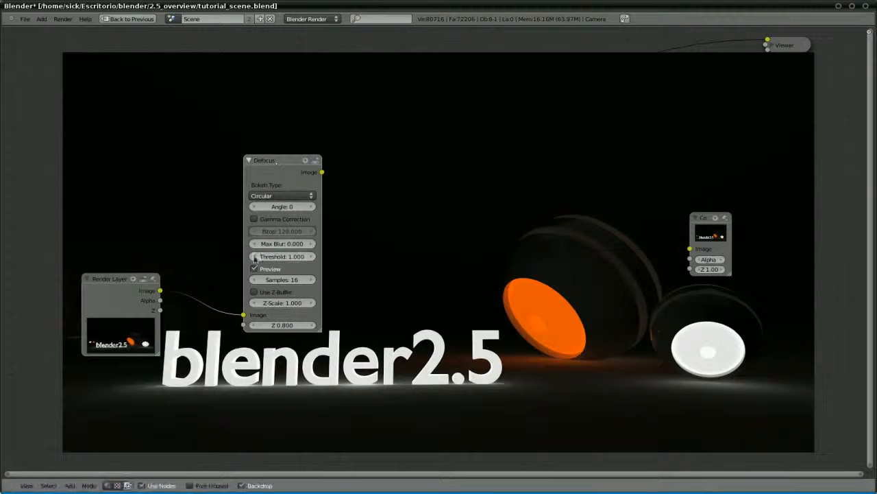
{"action": "left_click", "coordinate": [255, 269]}
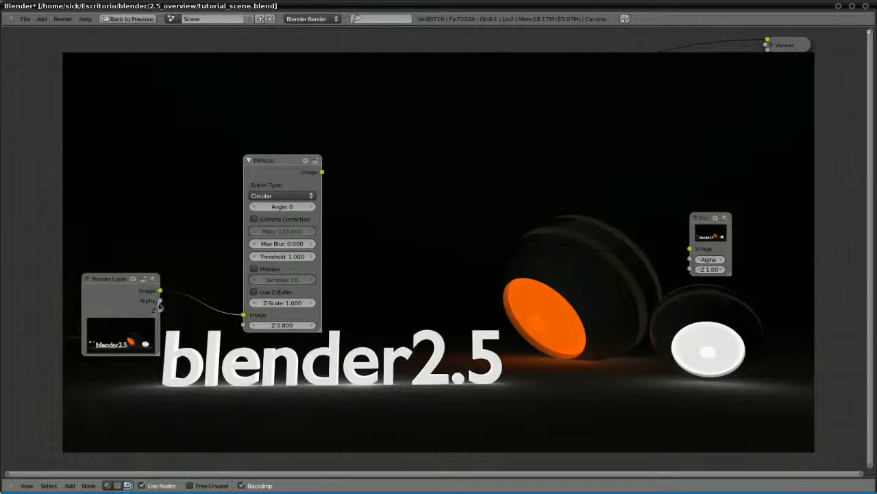
{"action": "left_click_drag", "start_coordinate": [159, 310], "coordinate": [244, 326]}
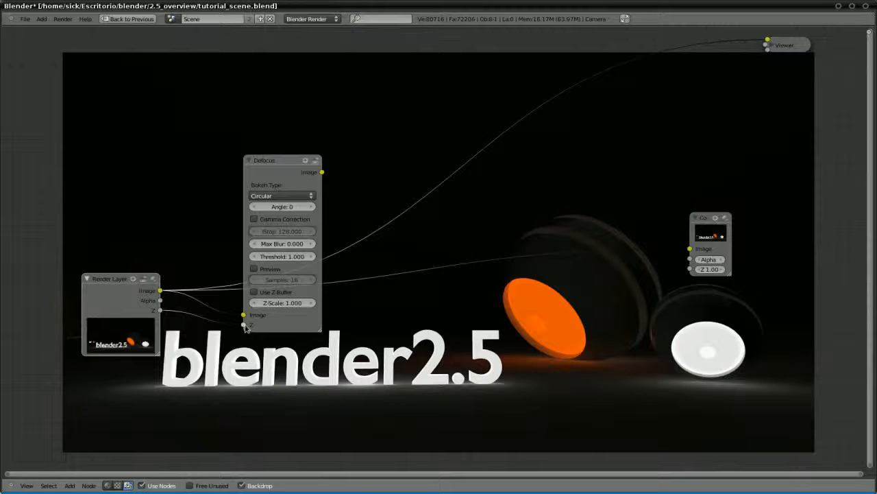
Connect the Defocus node's Image output to the Composite node's Image input
{"action": "left_click_drag", "start_coordinate": [261, 174], "coordinate": [262, 148]}
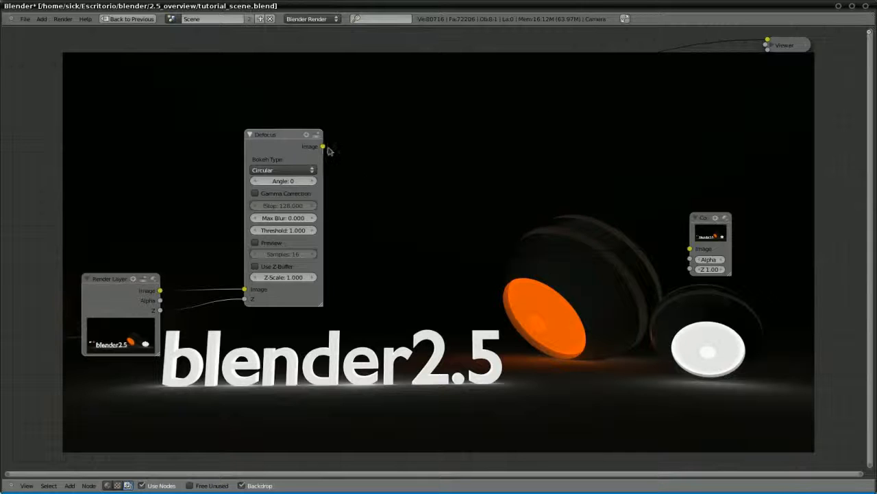
{"action": "left_click_drag", "start_coordinate": [323, 149], "coordinate": [770, 41]}
{"action": "left_click_drag", "start_coordinate": [291, 155], "coordinate": [322, 167]}
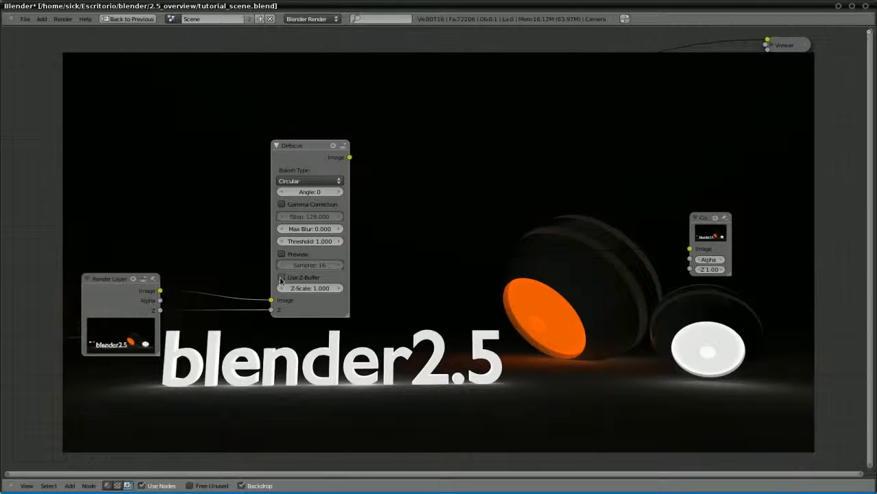
{"action": "mouse_move", "coordinate": [349, 157]}
{"action": "left_mouse_down"}
{"action": "mouse_move", "coordinate": [670, 263]}
{"action": "mouse_move", "coordinate": [690, 248]}
{"action": "left_mouse_up"}
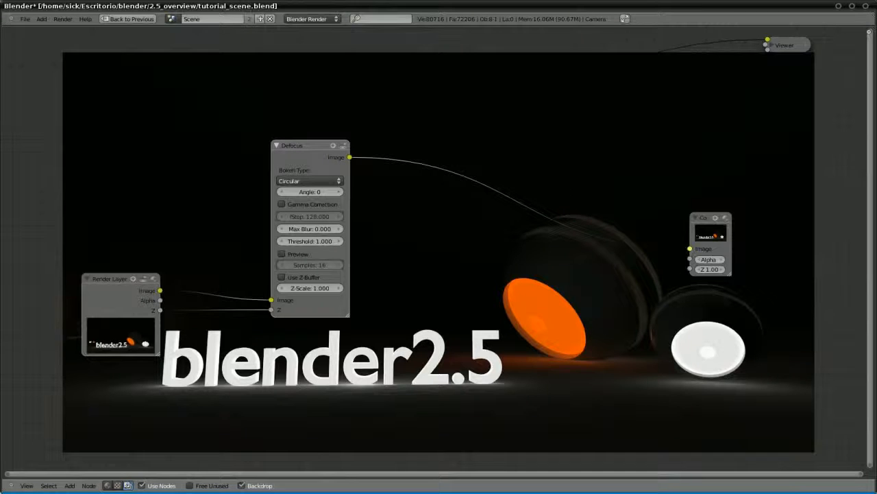
Set the Defocus node's fStop to 16 and Max Blur to 2, and reposition the node
{"action": "left_click_drag", "start_coordinate": [307, 146], "coordinate": [342, 185]}
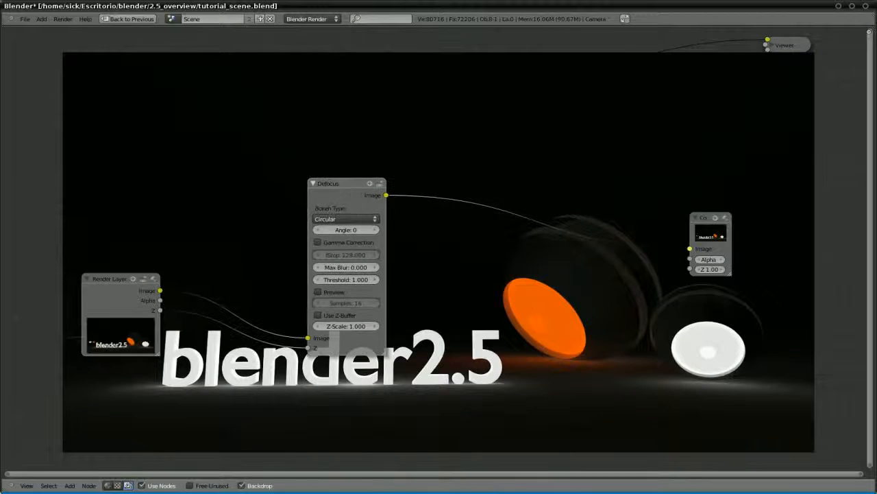
{"action": "left_click", "coordinate": [344, 255]}
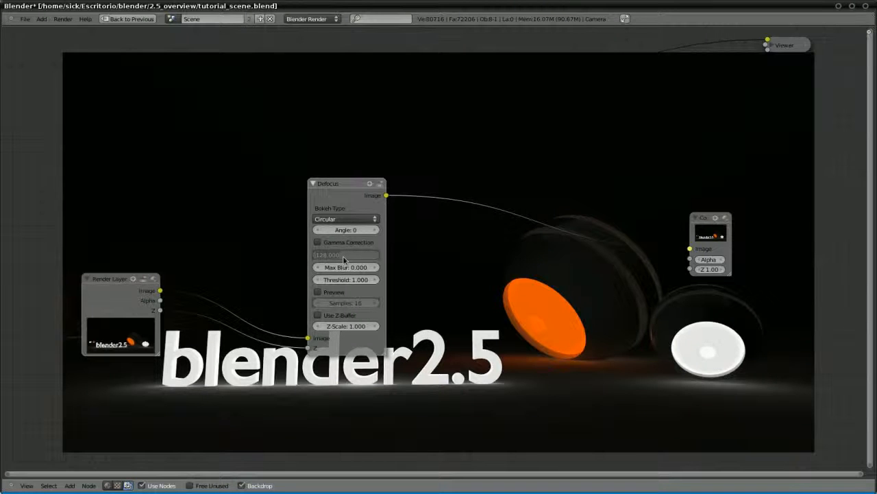
{"action": "type", "text": "16"}
{"action": "key", "text": "Tab"}
{"action": "type", "text": "2"}
{"action": "key", "text": "Return"}
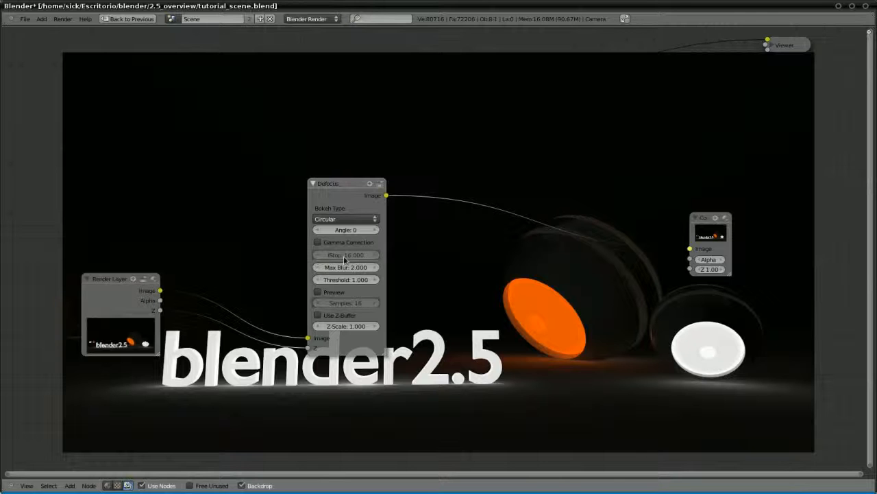
{"action": "left_click_drag", "start_coordinate": [344, 196], "coordinate": [344, 221]}
Return to the split layout with the 3D view's tool shelf hidden, and save over tutorial_scene.blend
{"action": "key", "text": "ctrl+Up"}
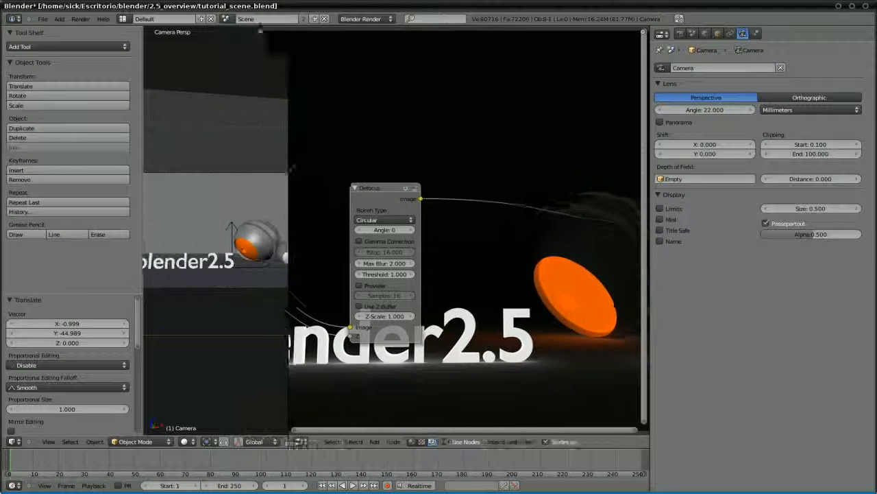
{"action": "key", "text": "t"}
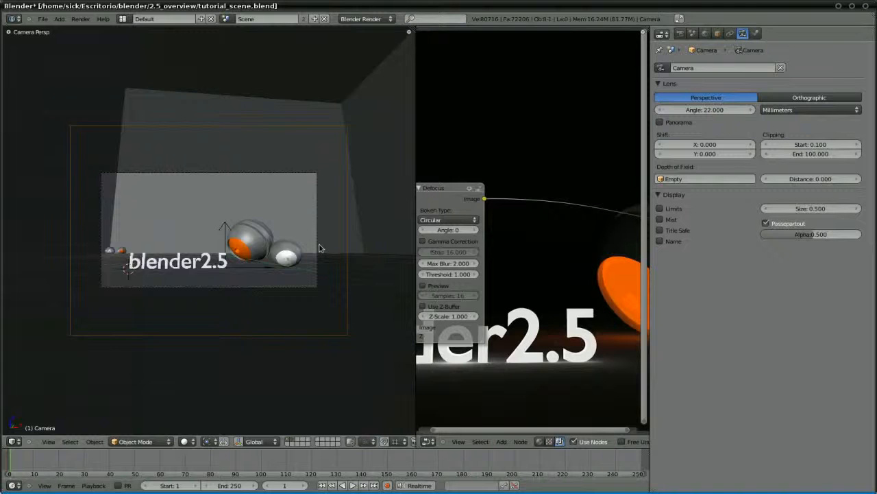
{"action": "key", "text": "ctrl+s"}
{"action": "left_click", "coordinate": [319, 245]}
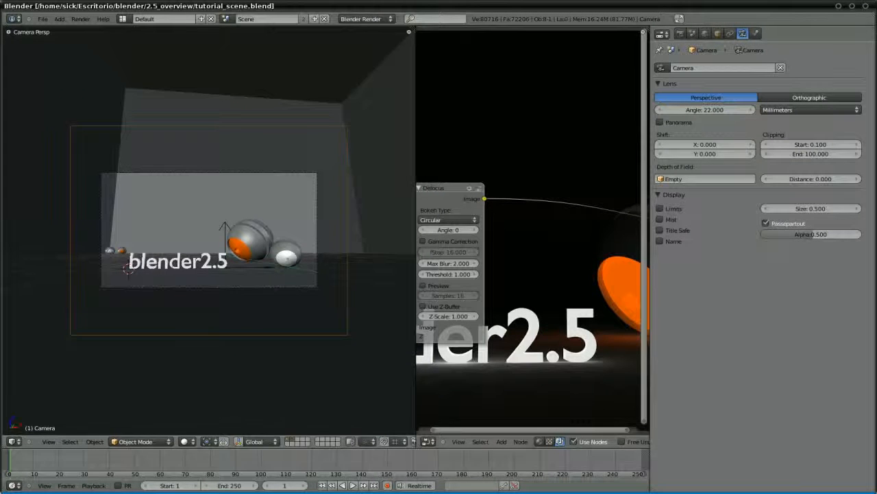
Set the render resolution percentage to 75%, render the image, and close the render view
{"action": "left_click", "coordinate": [685, 33]}
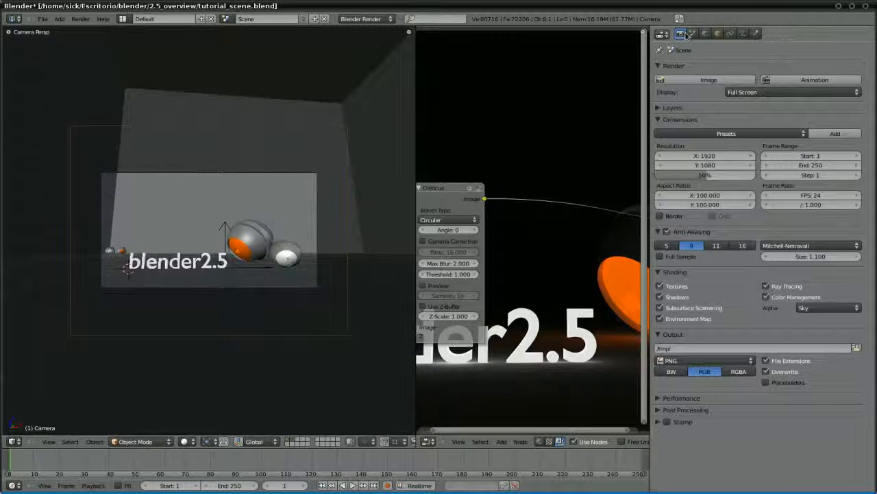
{"action": "left_click", "coordinate": [699, 177]}
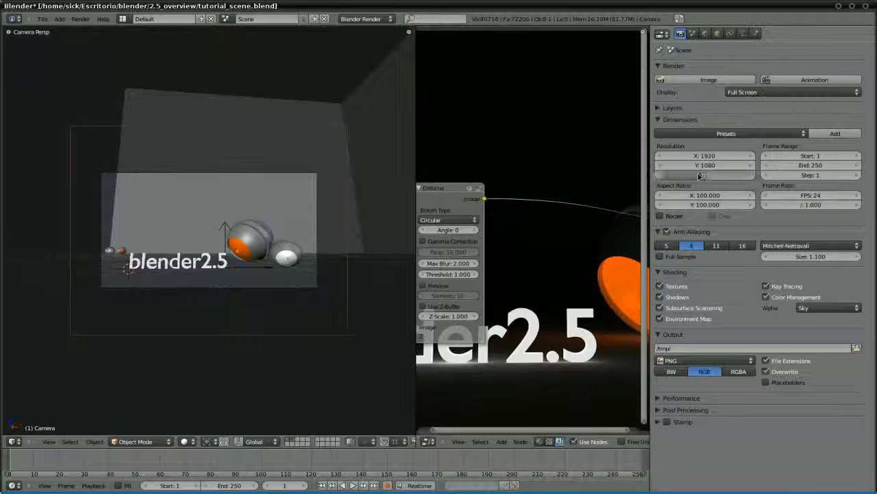
{"action": "key", "text": "BackSpace"}
{"action": "type", "text": "25"}
{"action": "key", "text": "Return"}
{"action": "key", "text": "F12"}
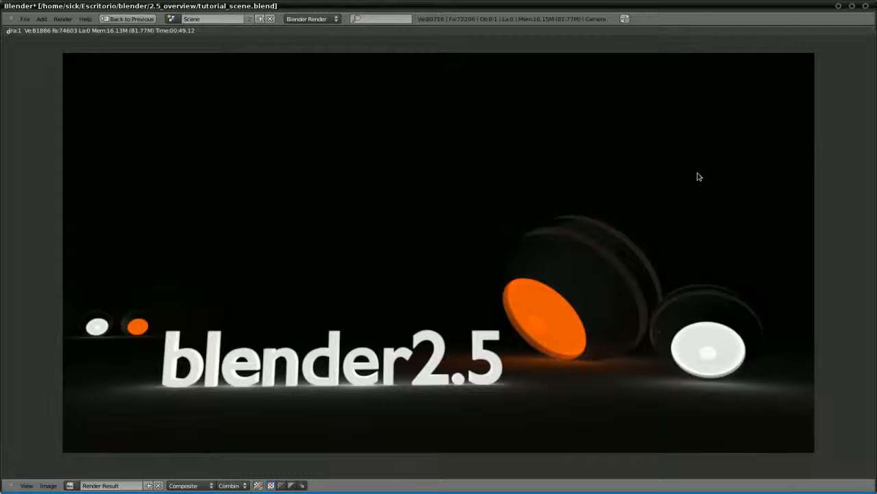
{"action": "key", "text": "Escape"}
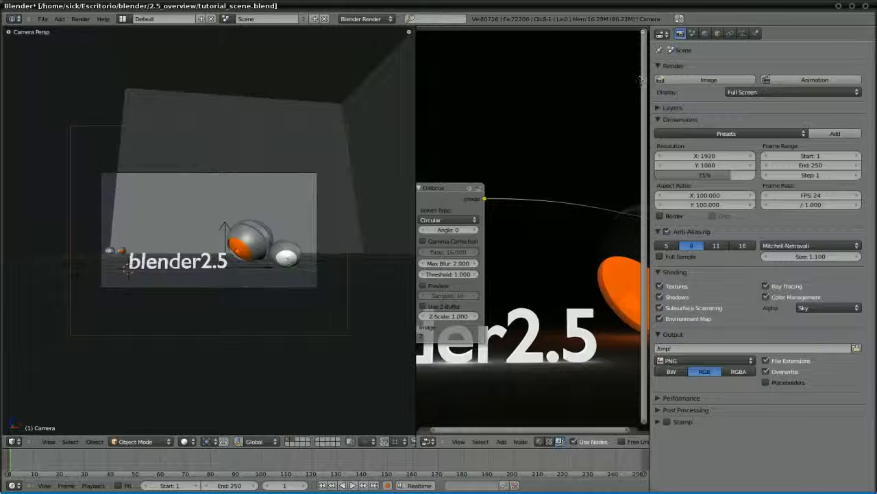
Maximize the node editor, move the Defocus and Render Layers nodes aside, and connect the Defocus Image output to the Viewer
{"action": "key", "text": "ctrl+Up"}
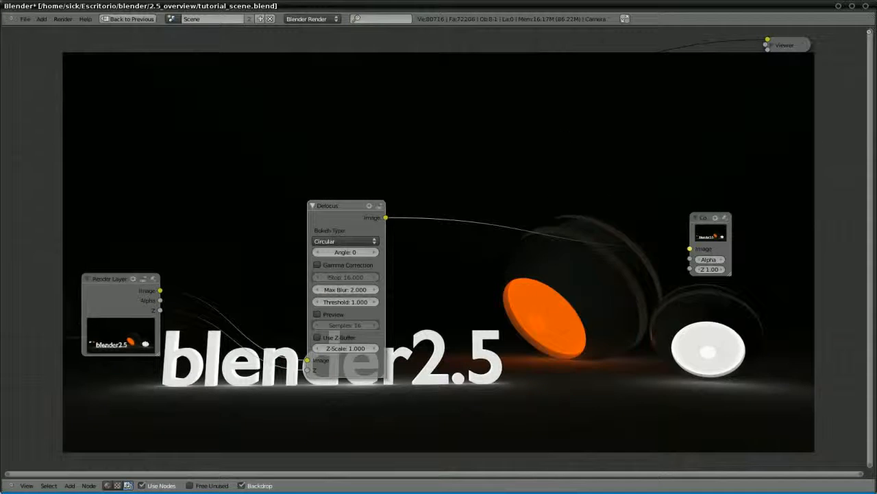
{"action": "left_click_drag", "start_coordinate": [342, 227], "coordinate": [242, 293]}
{"action": "left_click_drag", "start_coordinate": [105, 297], "coordinate": [51, 240]}
{"action": "left_click_drag", "start_coordinate": [254, 272], "coordinate": [304, 36]}
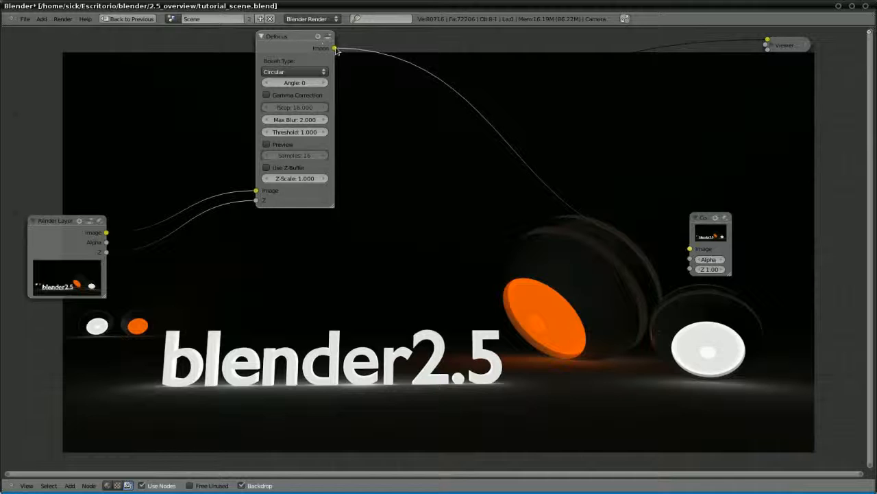
{"action": "left_click_drag", "start_coordinate": [656, 36], "coordinate": [768, 40]}
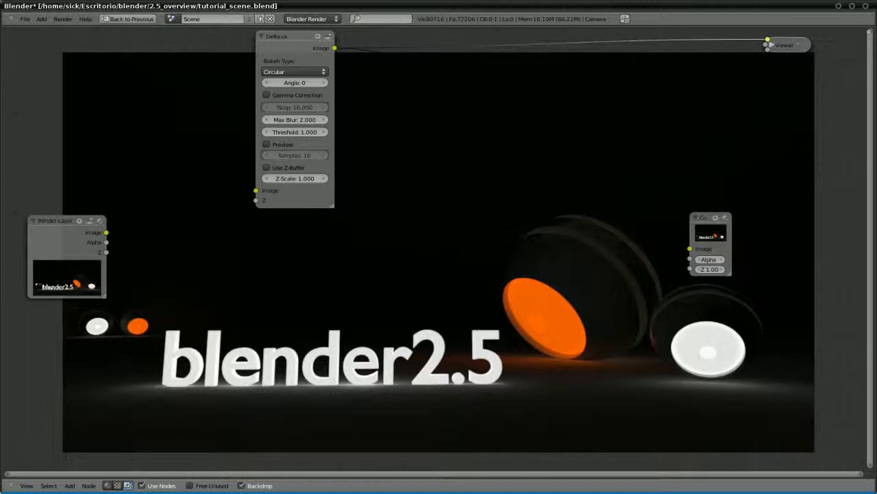
Reposition the Defocus node and enable its Use Z-Buffer option, testing Gamma Correction and turning it back off
{"action": "left_click_drag", "start_coordinate": [280, 50], "coordinate": [293, 65]}
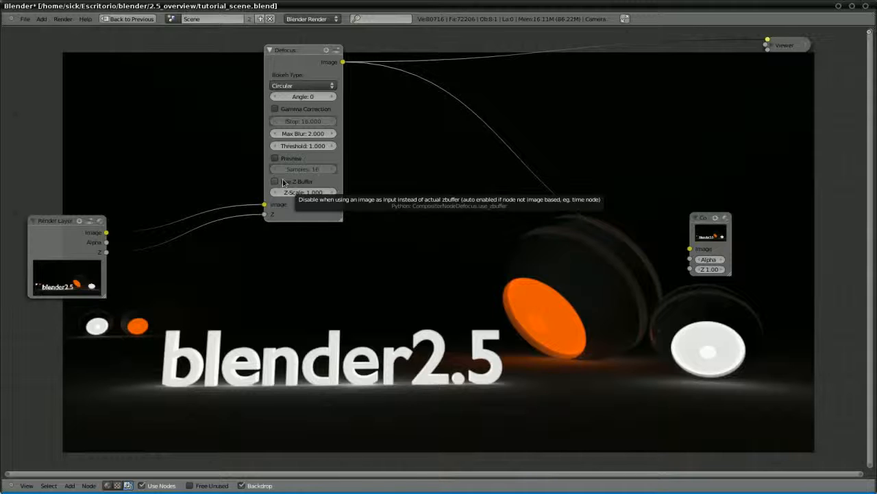
{"action": "left_click", "coordinate": [275, 182]}
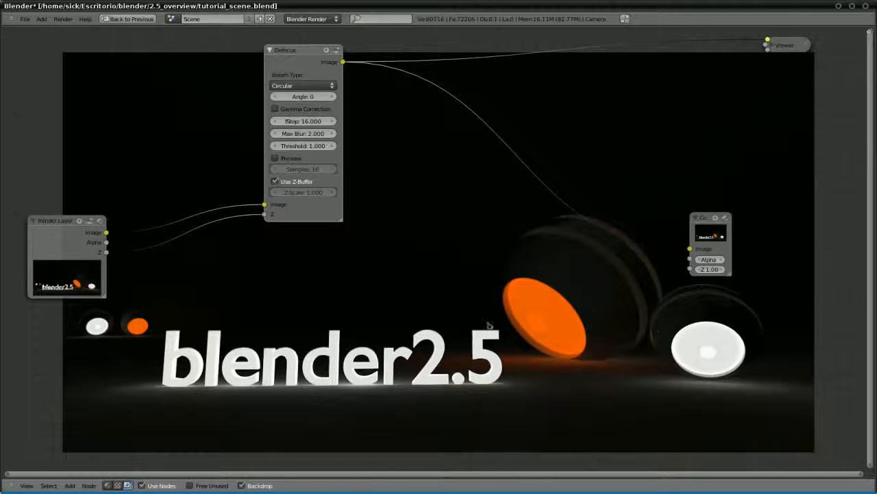
{"action": "left_click", "coordinate": [276, 109]}
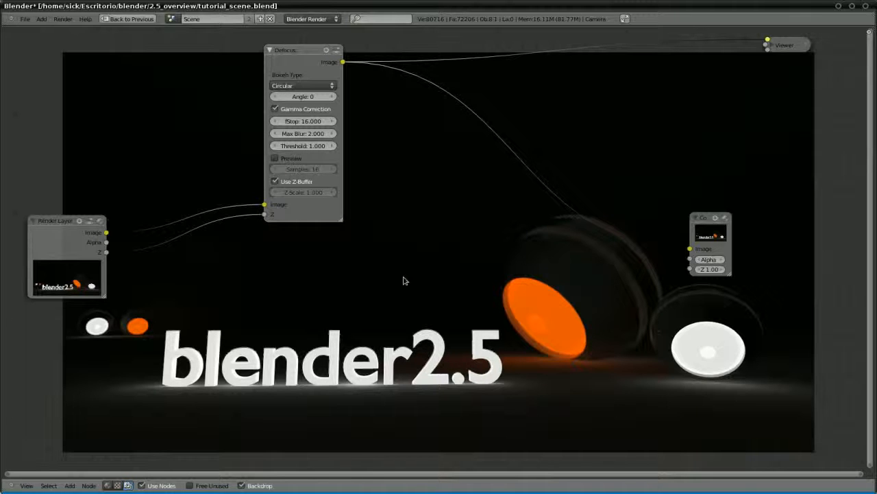
{"action": "left_click", "coordinate": [276, 109]}
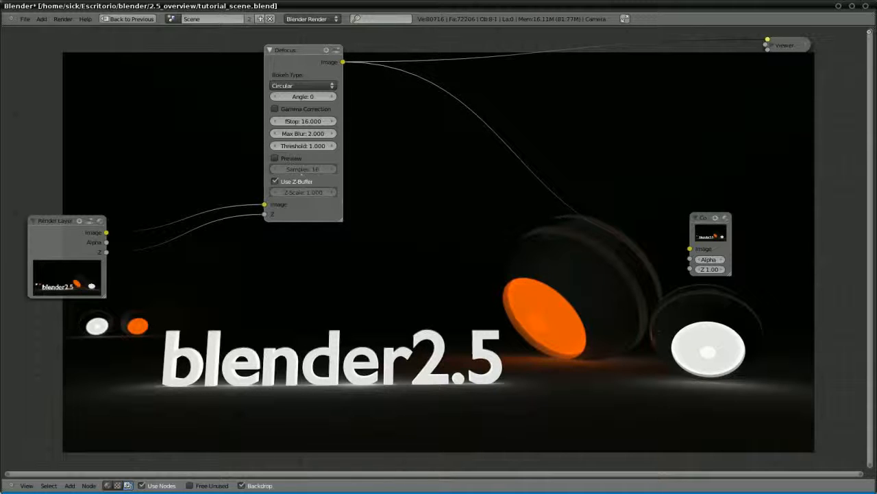
Add a Glare node after the Defocus node and connect its Image output to both the Viewer and Composite nodes
{"action": "left_click_drag", "start_coordinate": [307, 54], "coordinate": [228, 101]}
{"action": "key", "text": "shift+a"}
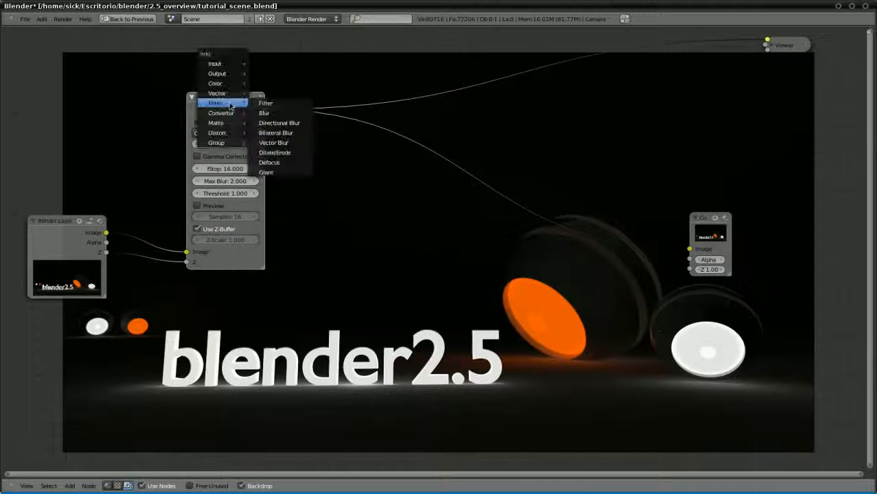
{"action": "left_click", "coordinate": [284, 172]}
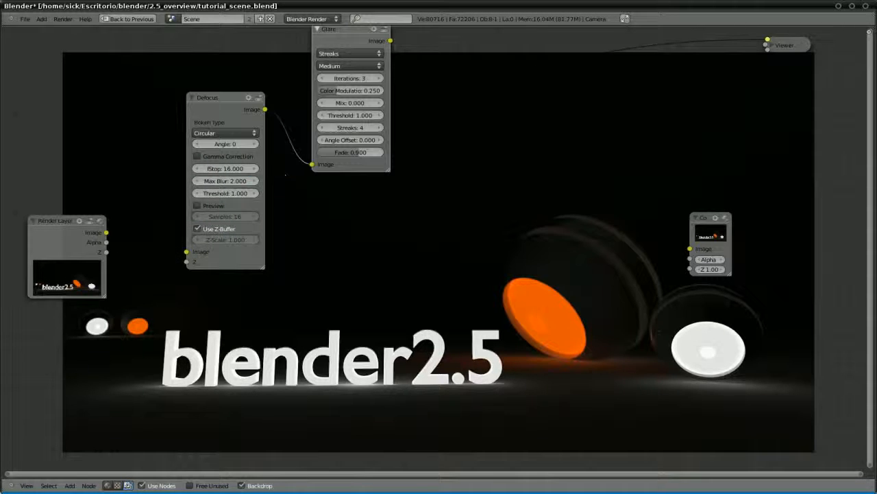
{"action": "left_click_drag", "start_coordinate": [381, 42], "coordinate": [770, 43]}
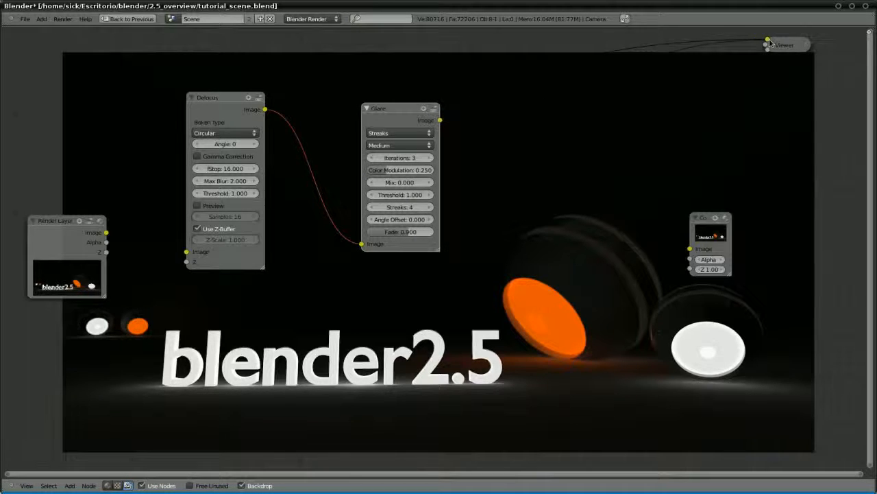
{"action": "left_click_drag", "start_coordinate": [407, 120], "coordinate": [407, 130]}
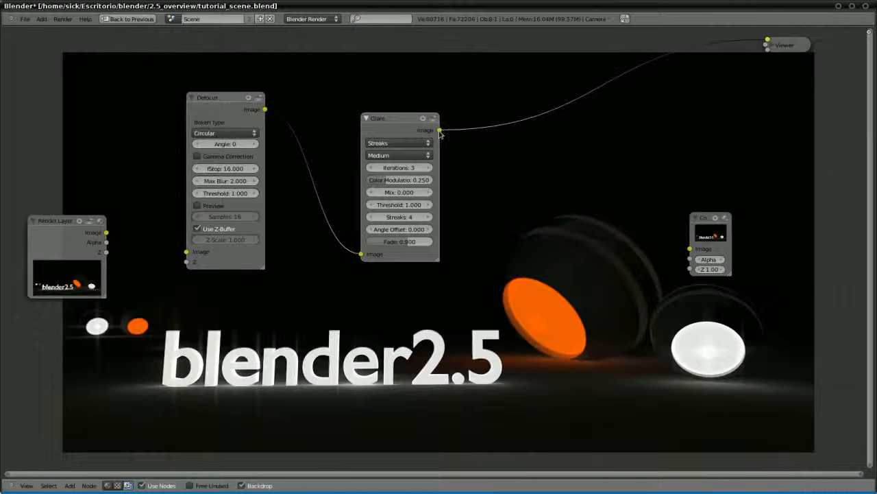
{"action": "left_click_drag", "start_coordinate": [598, 213], "coordinate": [690, 248]}
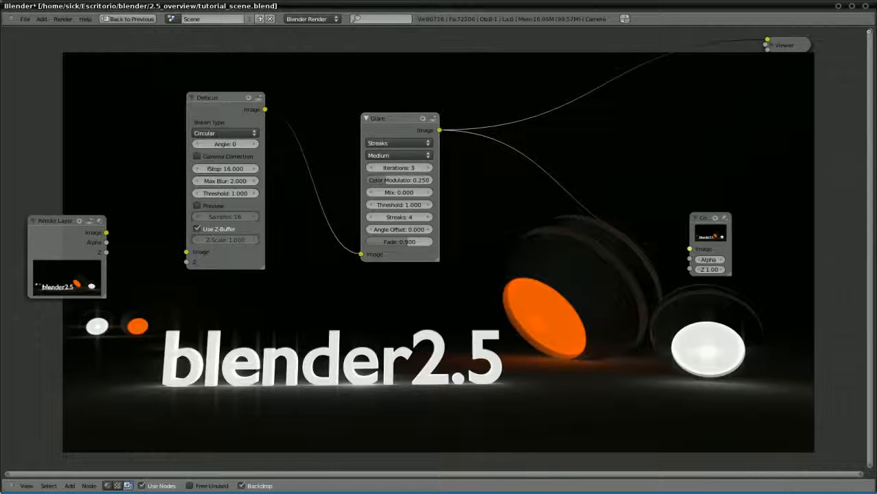
Set the Glare node's number of streaks to 2
{"action": "left_click", "coordinate": [396, 220]}
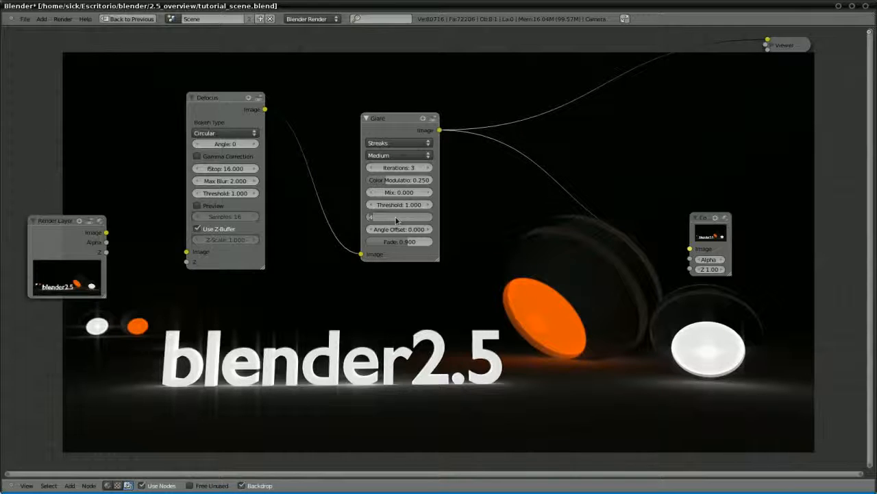
{"action": "type", "text": "2"}
{"action": "key", "text": "Return"}
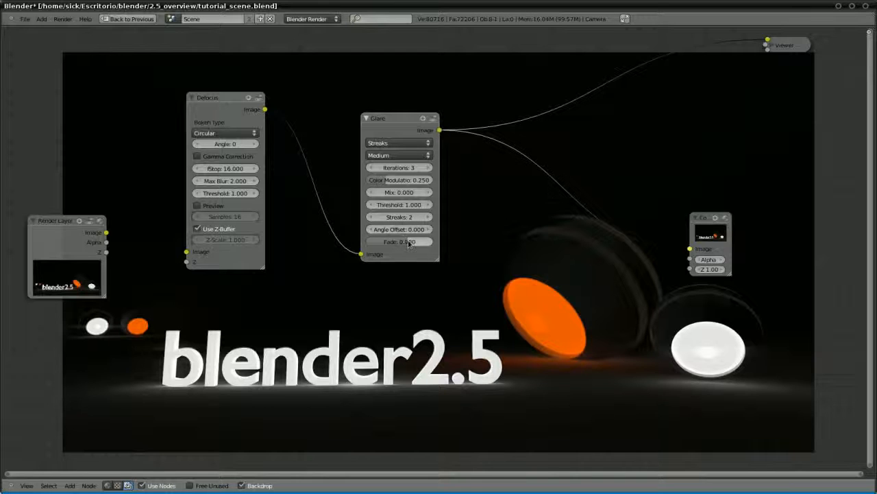
Try a Glare threshold of 0.8, set it back to 1, and shift the Glare node slightly
{"action": "mouse_move", "coordinate": [416, 207]}
{"action": "left_mouse_down"}
{"action": "mouse_move", "coordinate": [407, 207]}
{"action": "mouse_move", "coordinate": [415, 206]}
{"action": "left_mouse_up"}
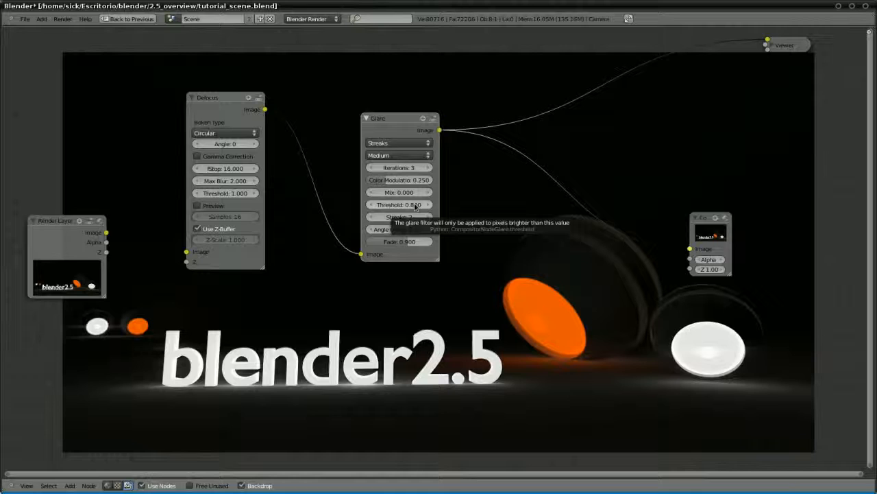
{"action": "mouse_move", "coordinate": [411, 204]}
{"action": "left_mouse_down"}
{"action": "mouse_move", "coordinate": [432, 205]}
{"action": "mouse_move", "coordinate": [413, 208]}
{"action": "left_mouse_up"}
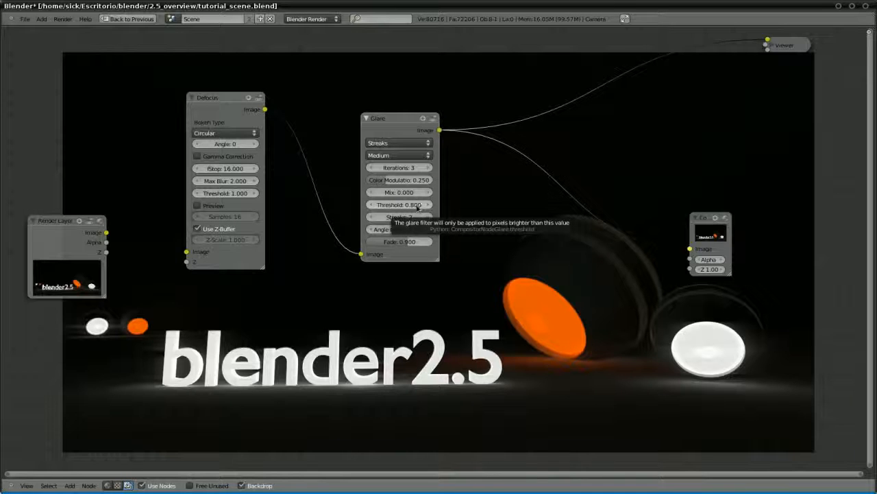
{"action": "left_click", "coordinate": [412, 208]}
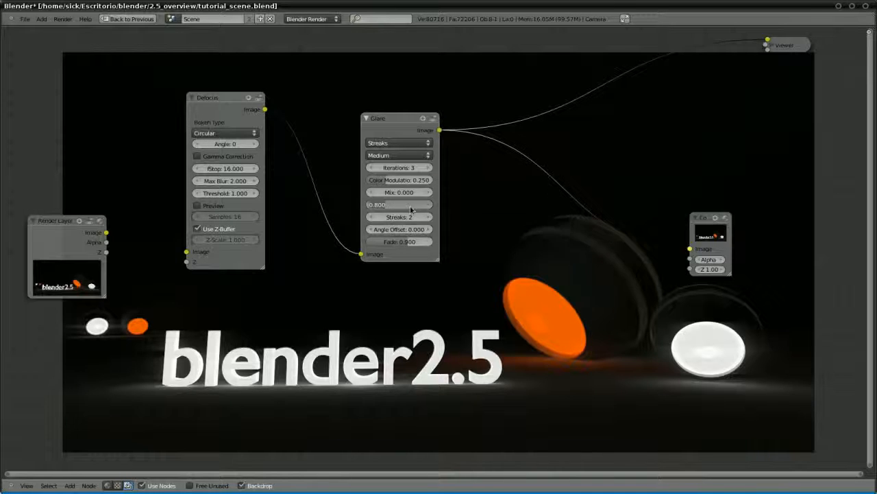
{"action": "type", "text": "1"}
{"action": "key", "text": "Return"}
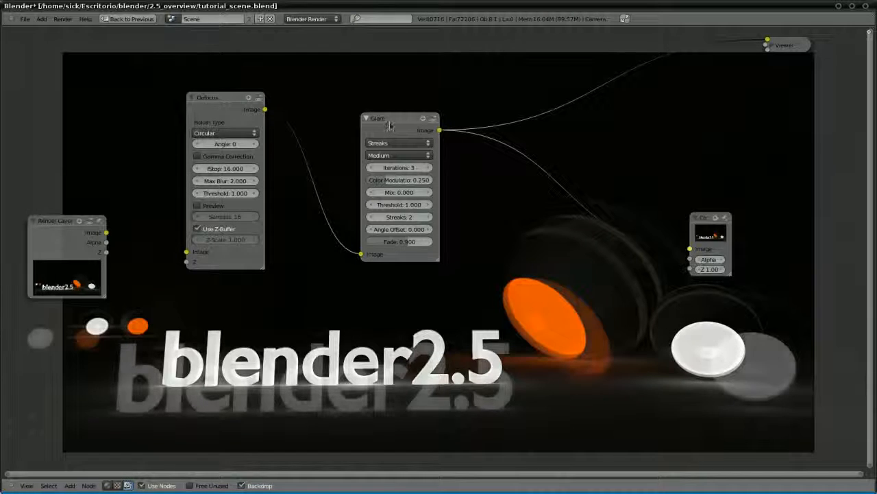
{"action": "left_click_drag", "start_coordinate": [396, 126], "coordinate": [403, 122]}
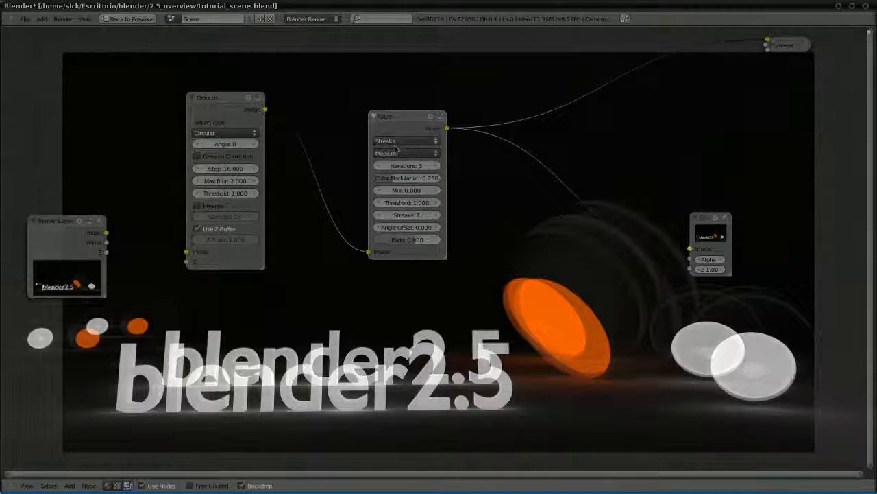